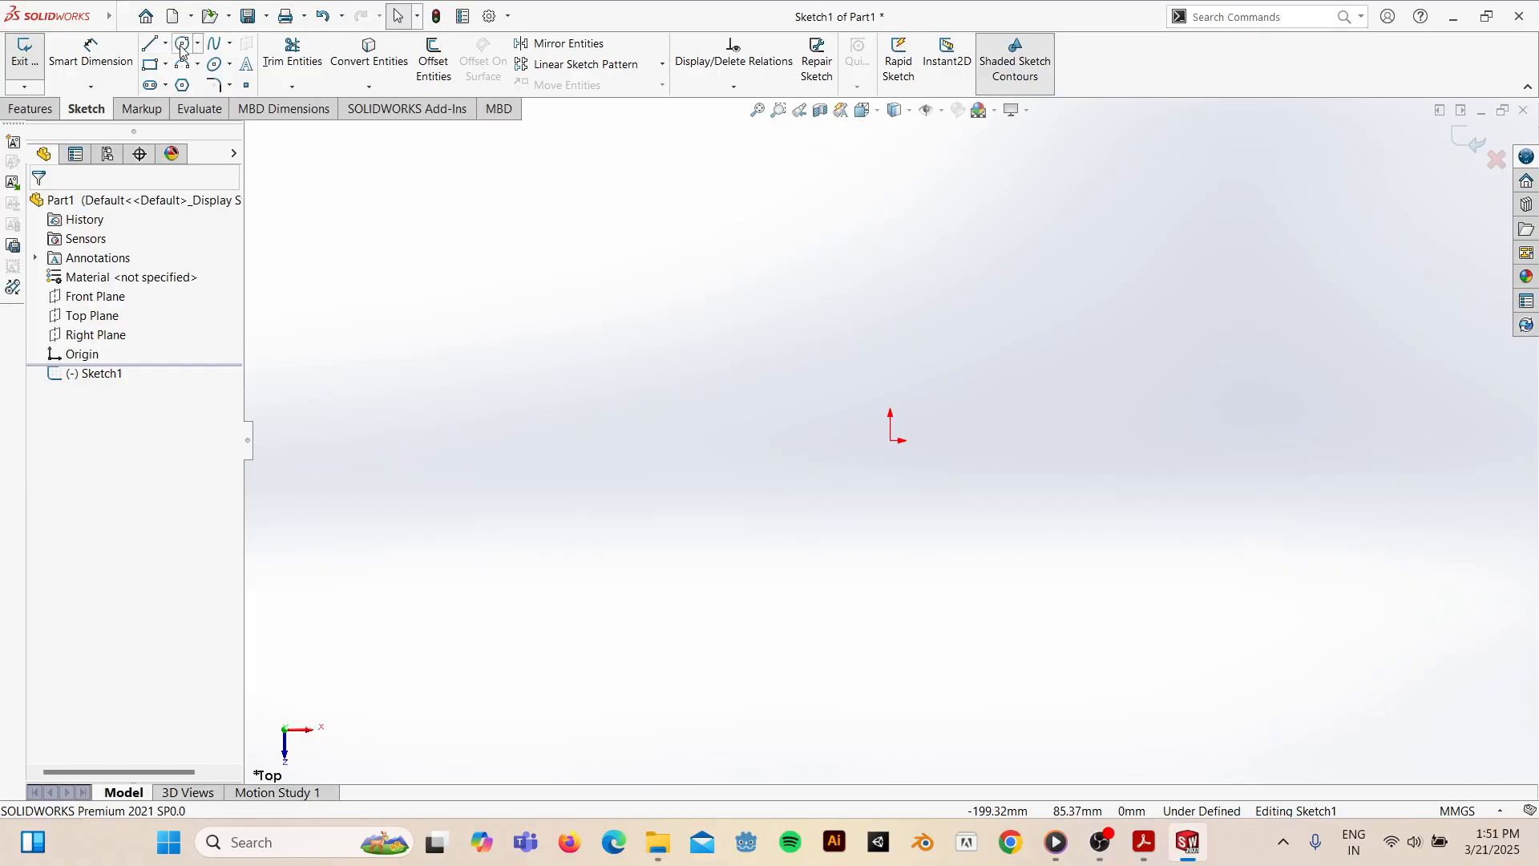
- Sketch two concentric circles centred on the origin, a small inner one and a larger outer one
left_click(890, 440)
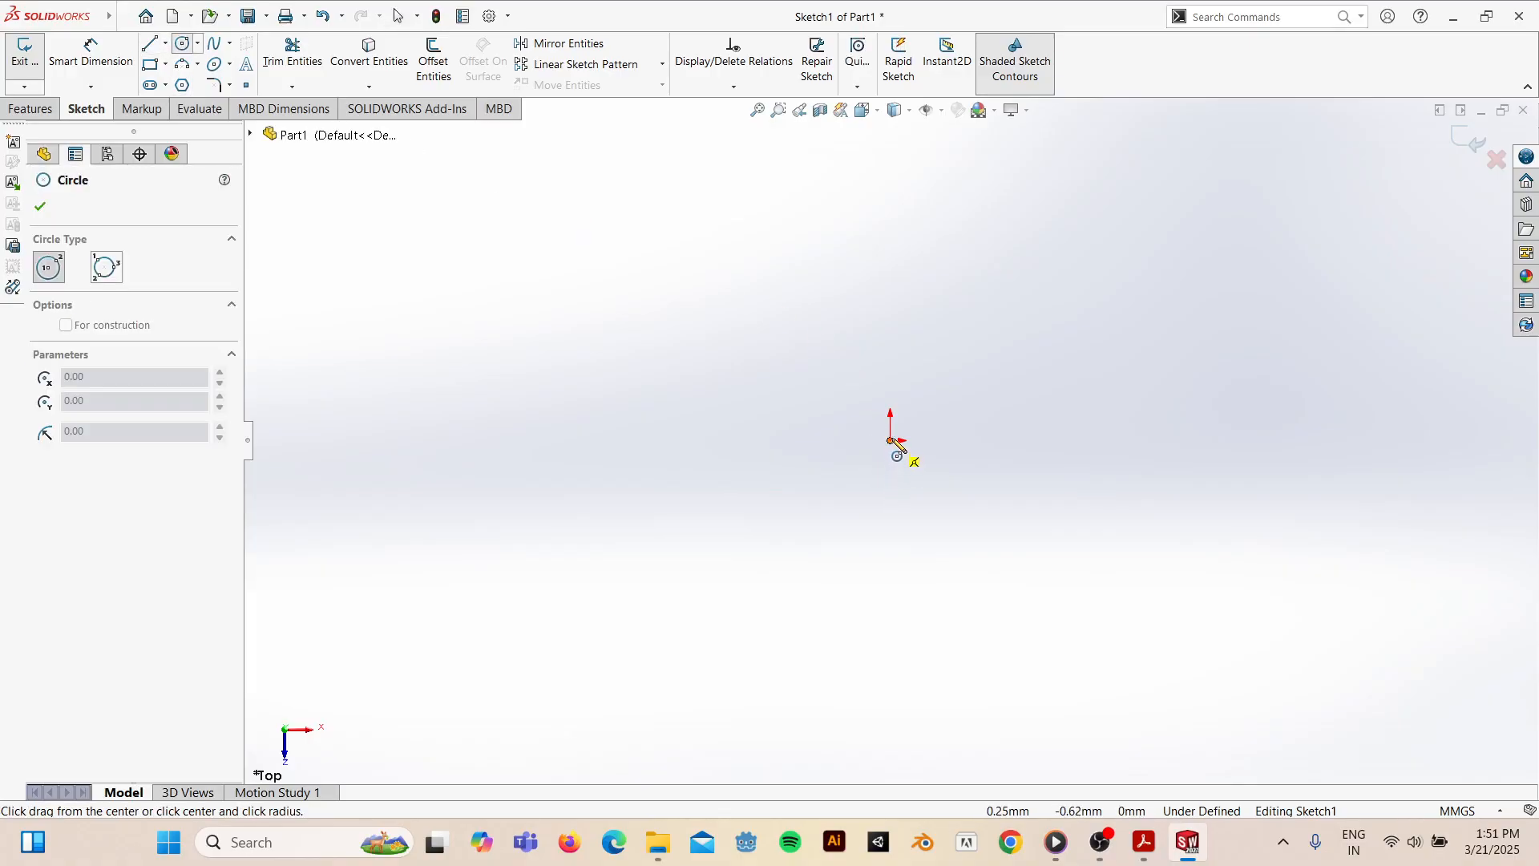
left_click(969, 364)
left_click(890, 441)
left_click(970, 240)
- Dimension the inner circle to Ø7.50 and the outer to Ø16.00, then view the Practice 10 drawing
left_click(122, 73)
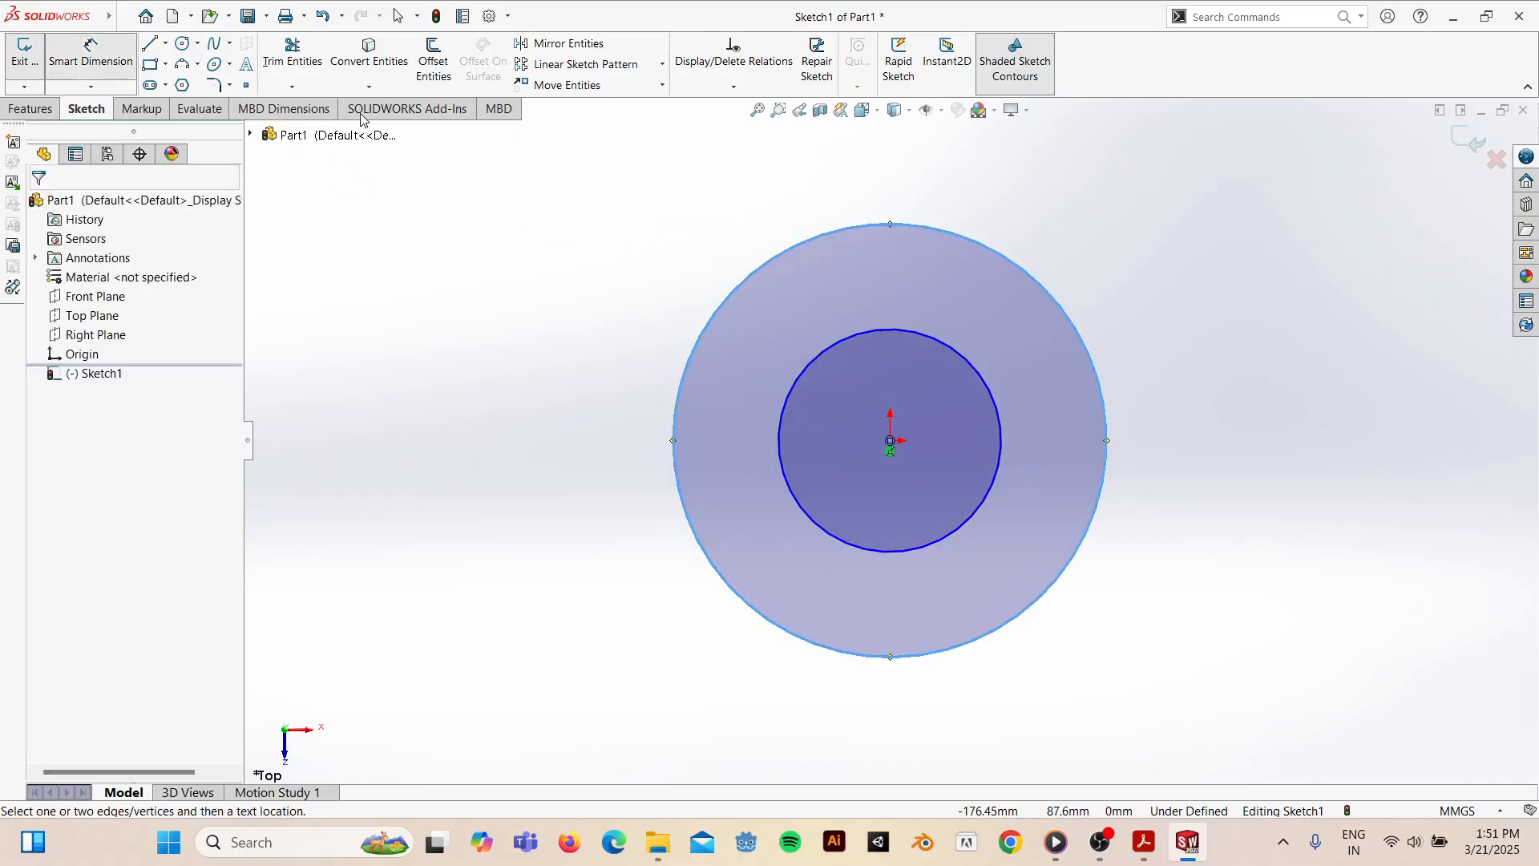
left_click(784, 401)
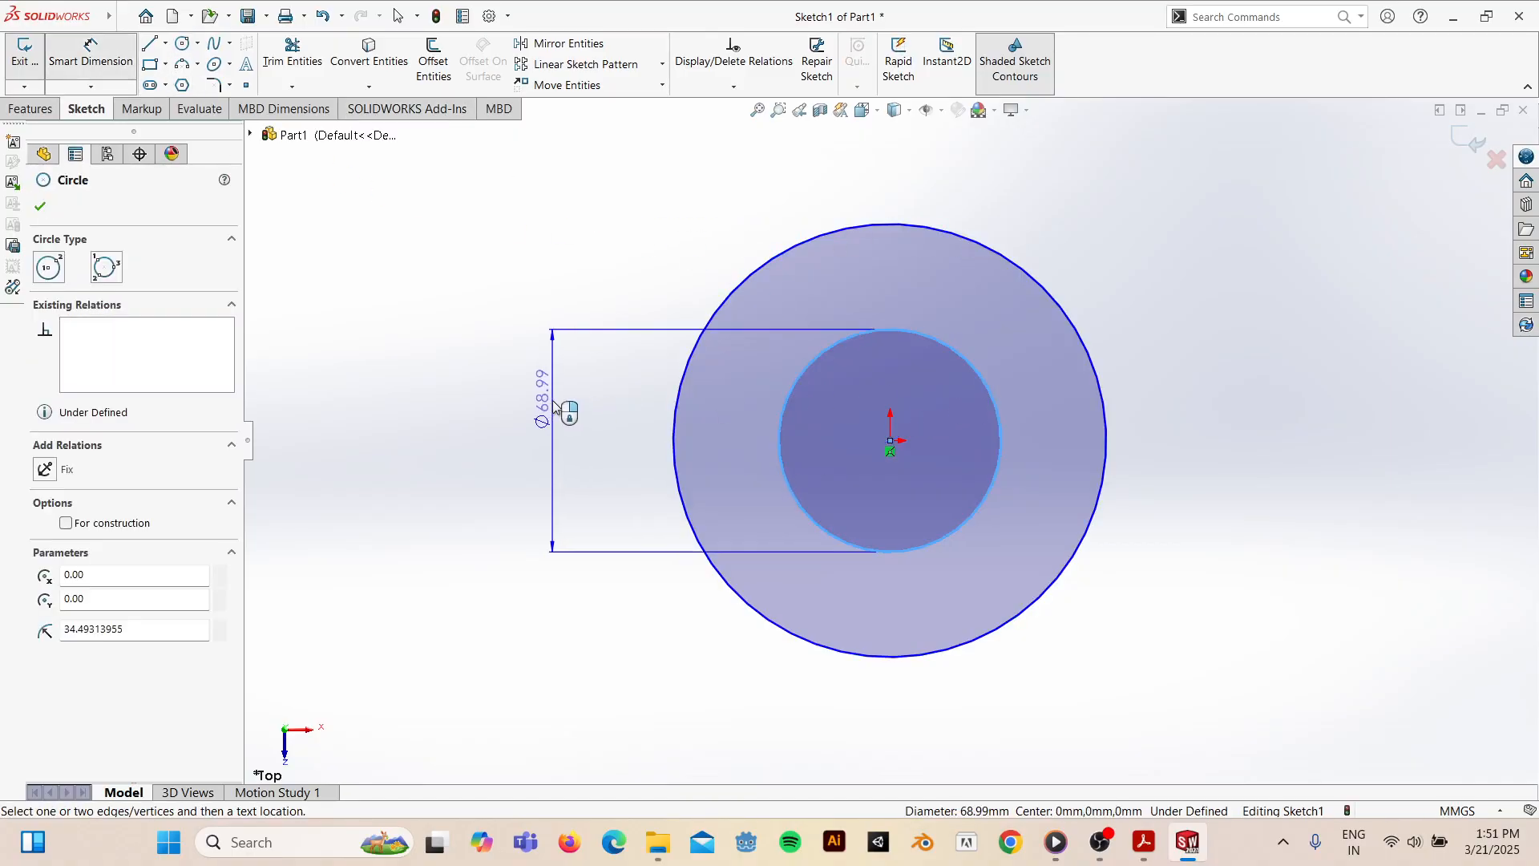
left_click(552, 401)
type("7.5")
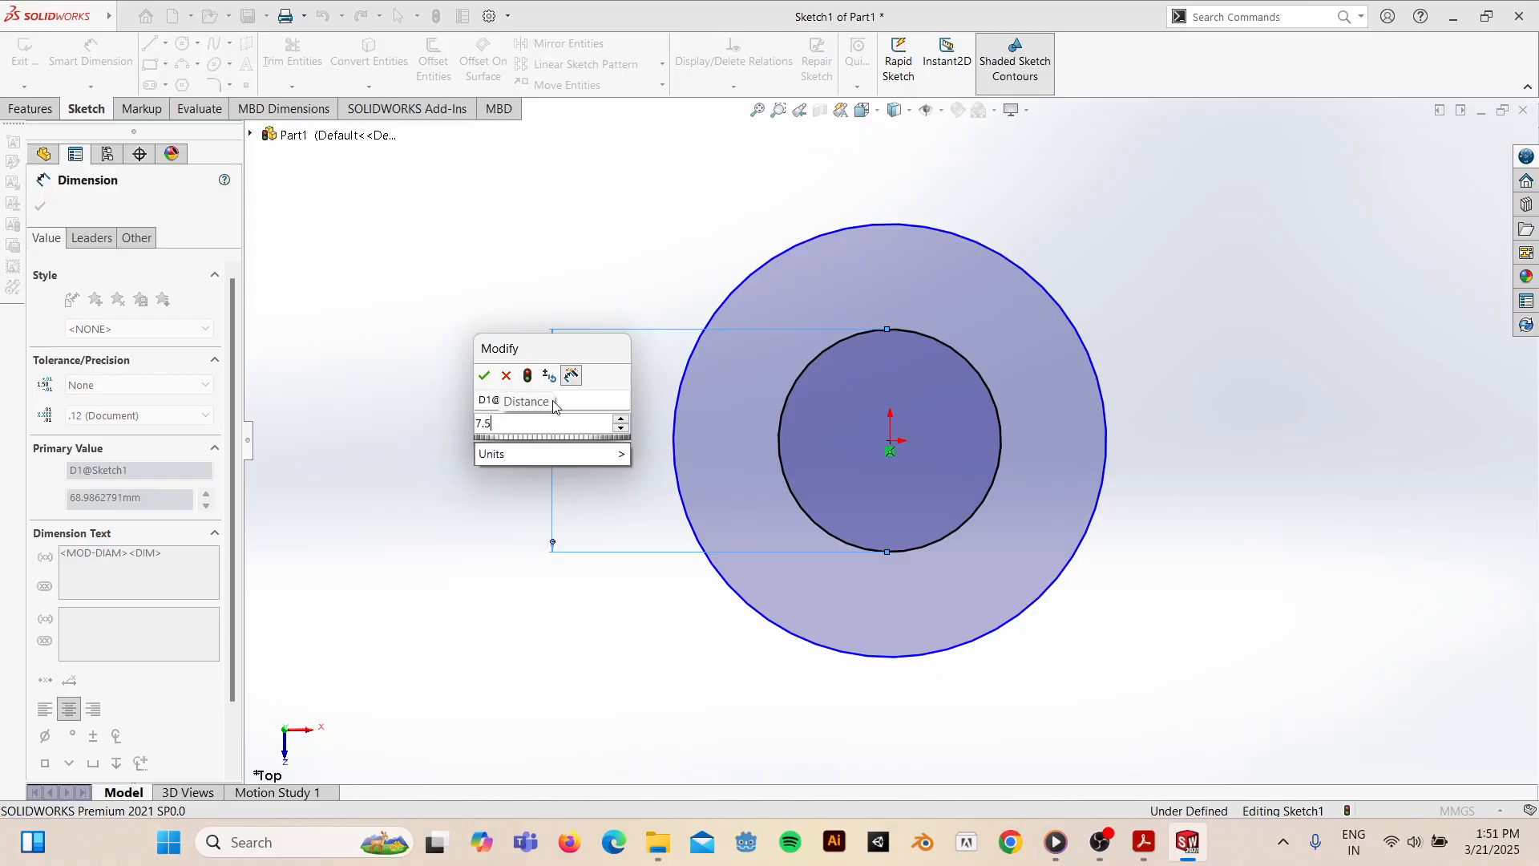
key("Return")
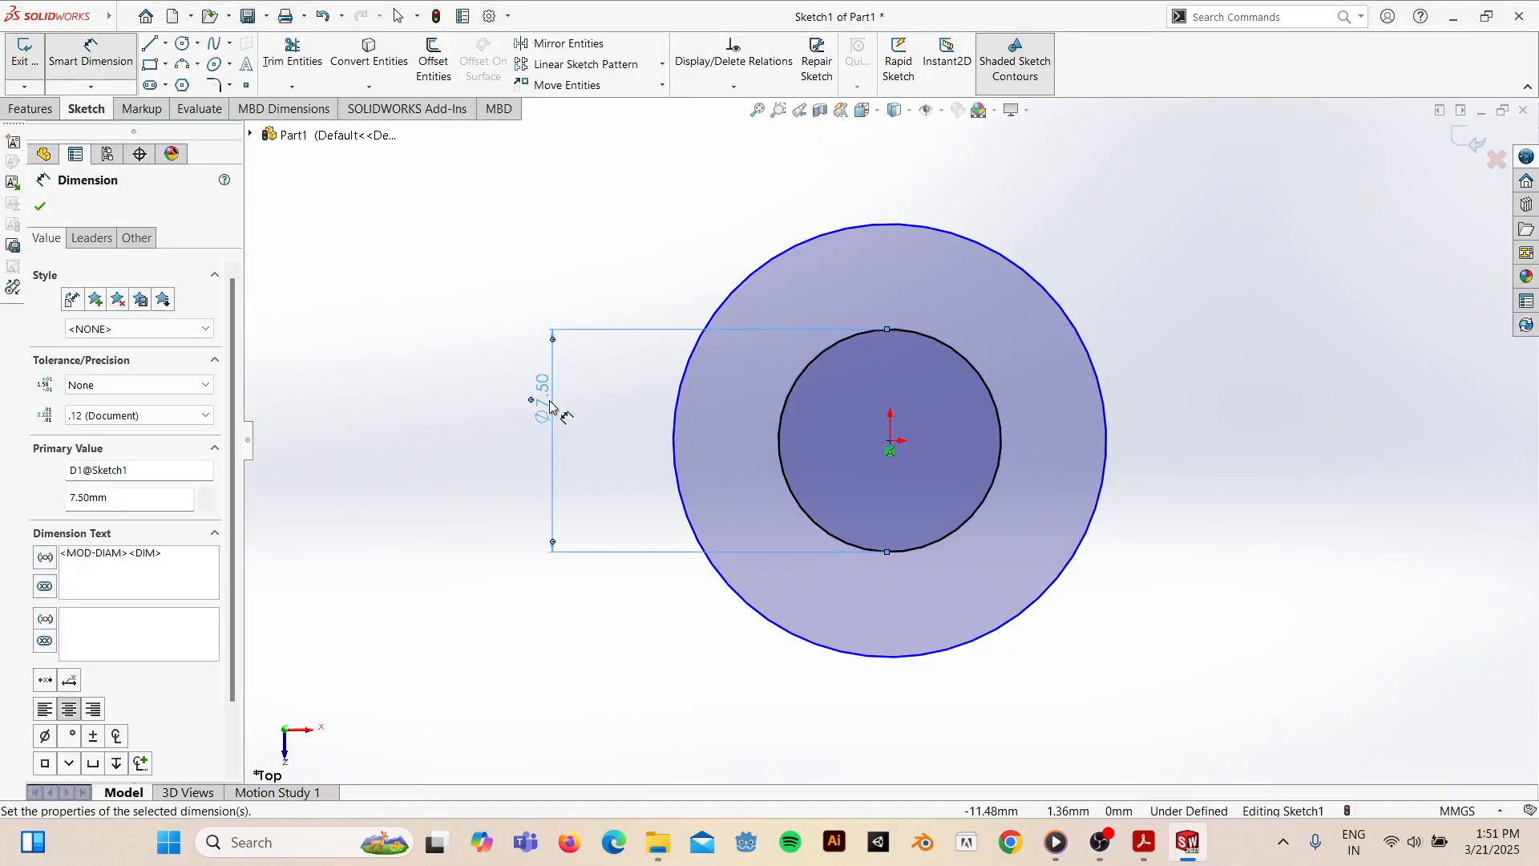
left_click(716, 315)
left_click(438, 336)
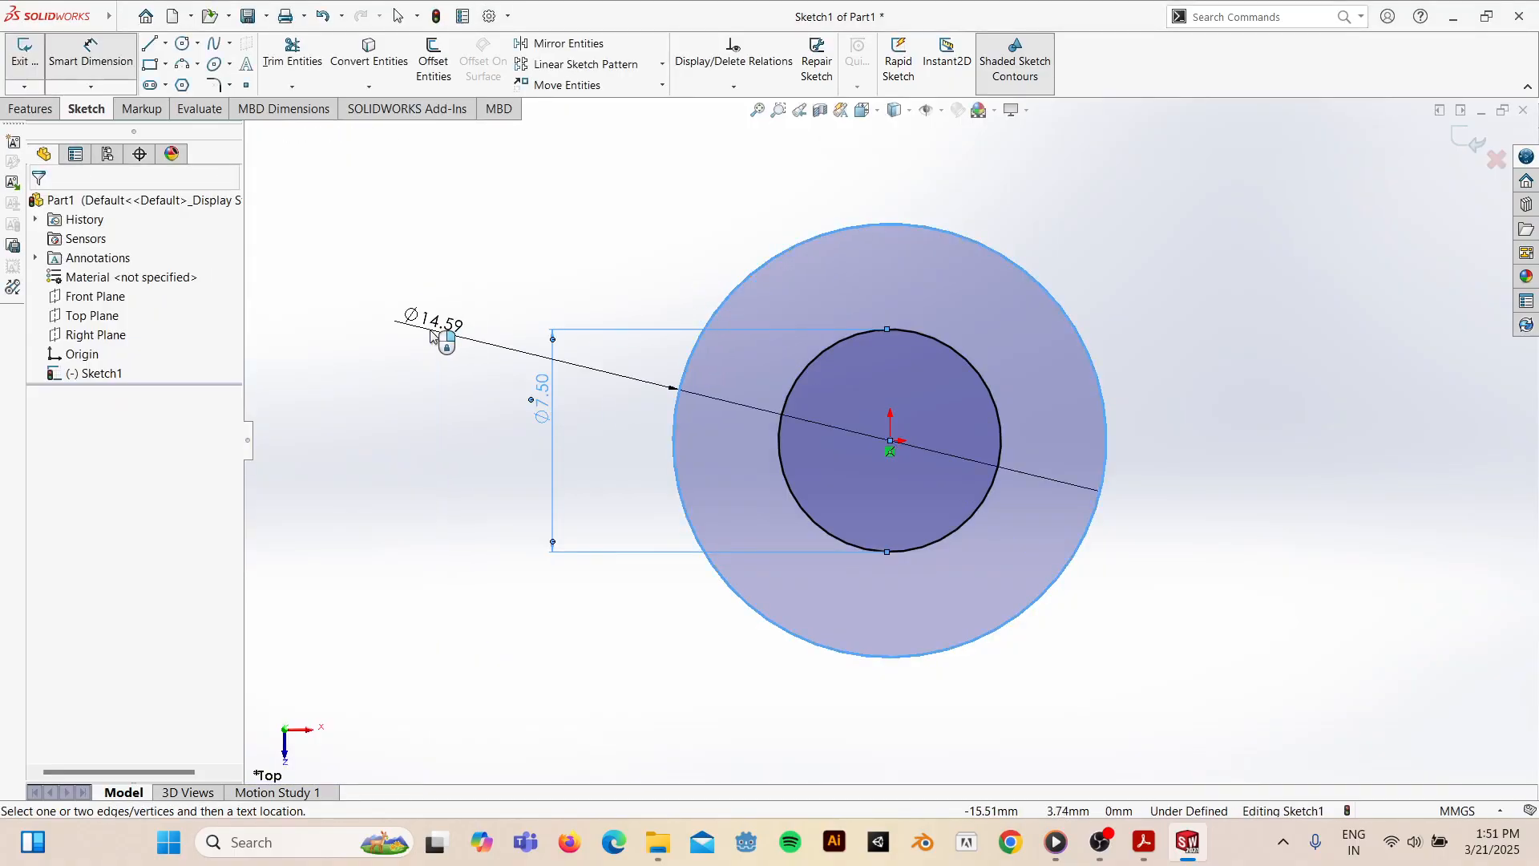
key("Return")
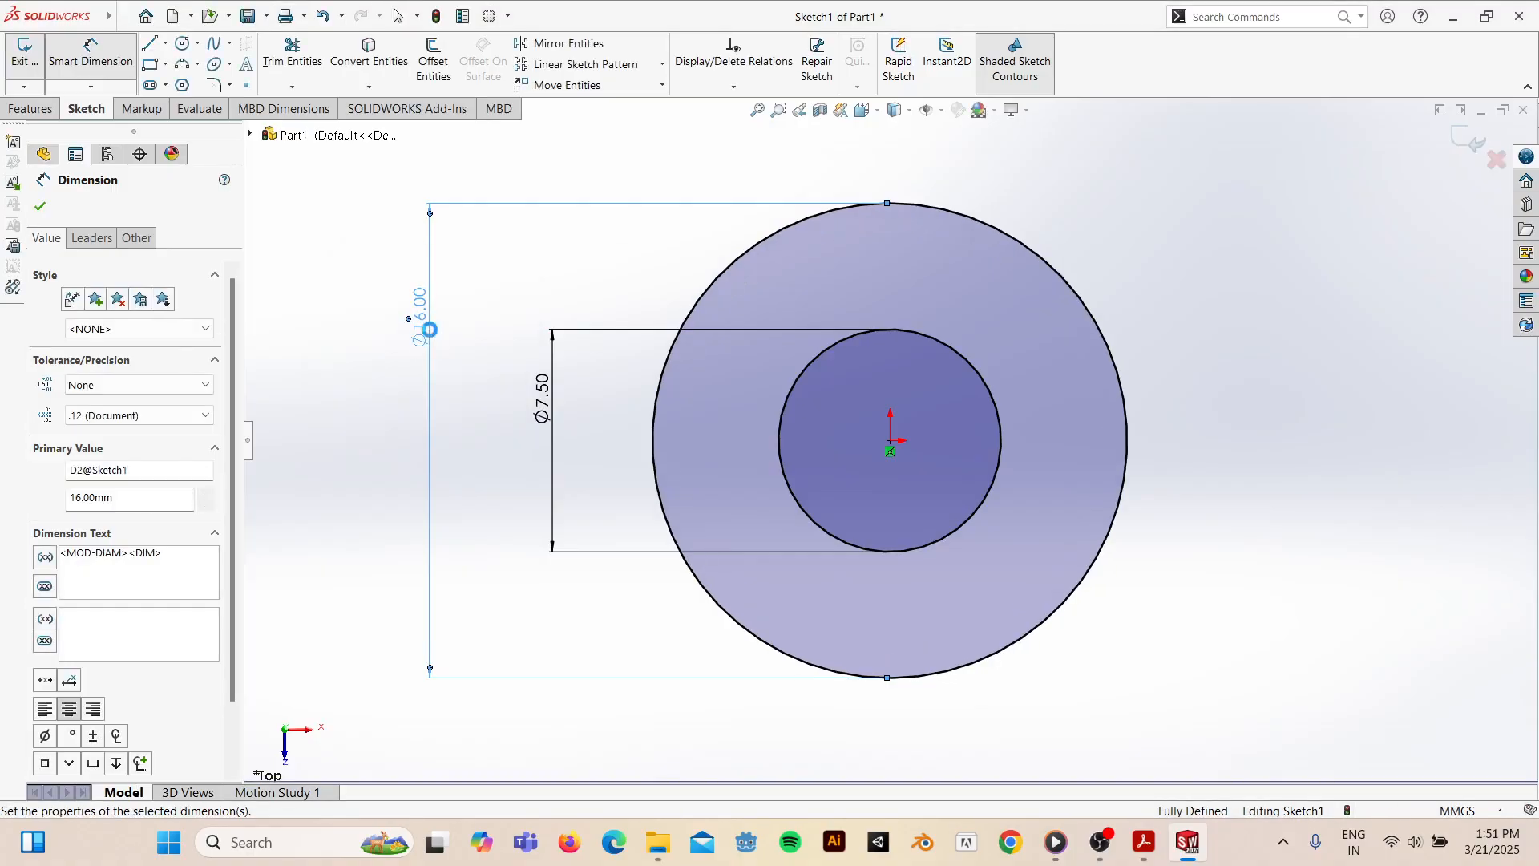
left_click(1145, 842)
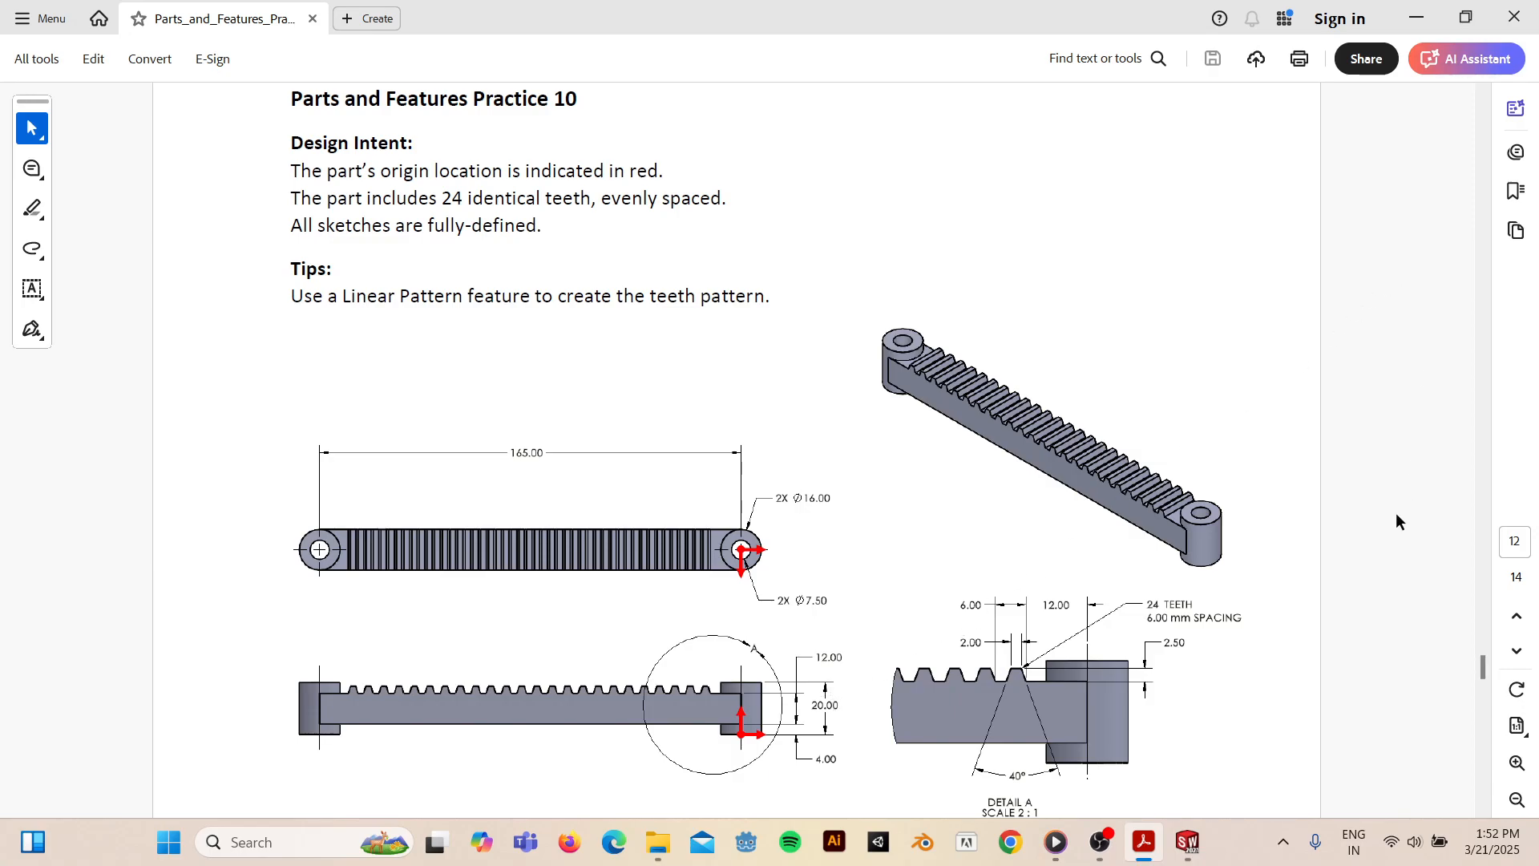
- Extrude the ring sketch 20 mm Blind into a hollow cylinder, view it isometrically, then check the PDF
left_click(1188, 842)
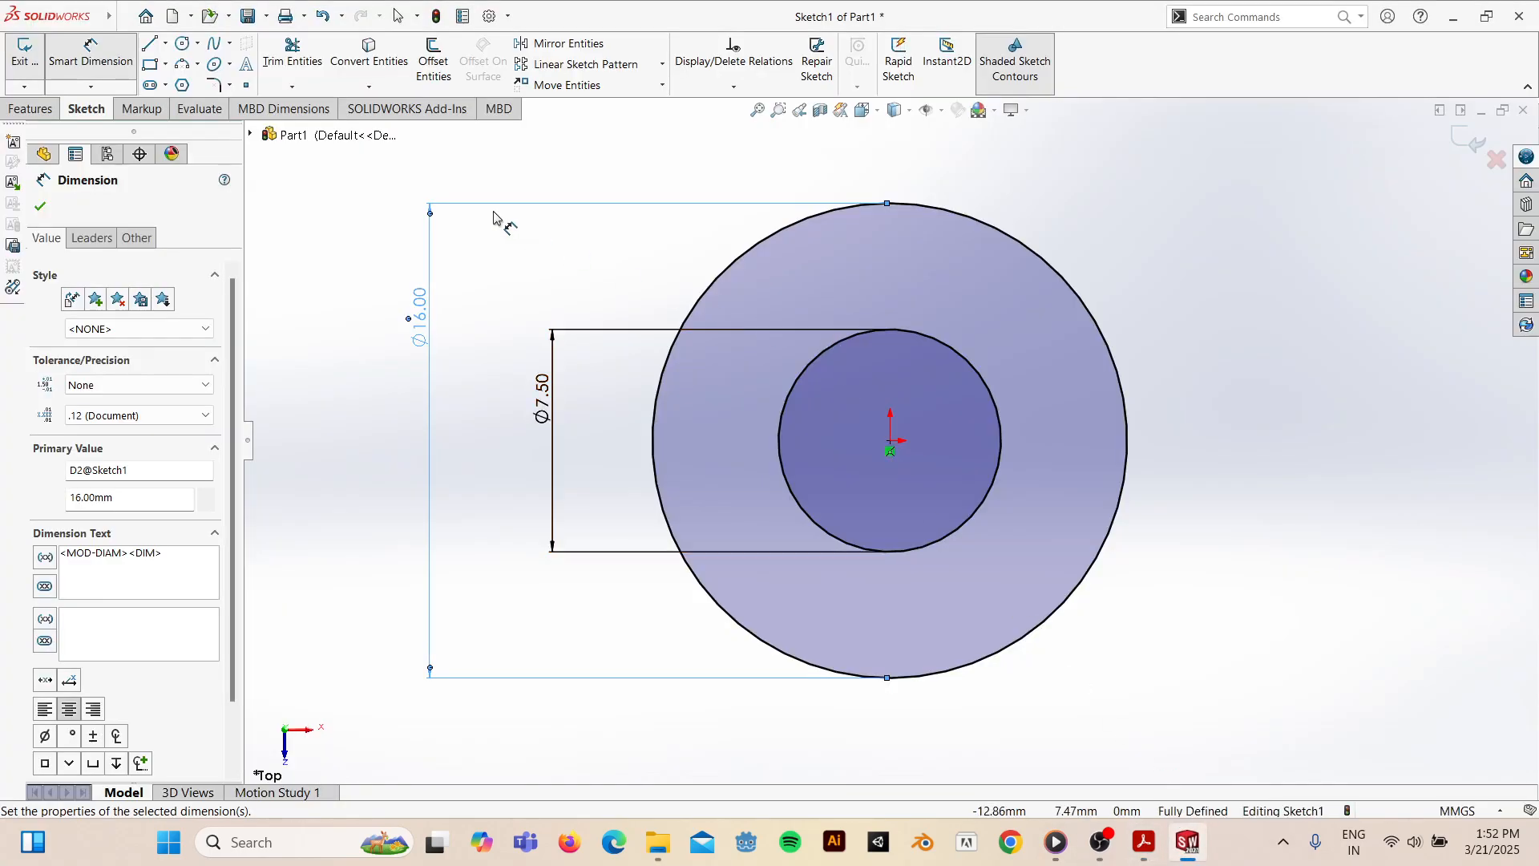
left_click(44, 109)
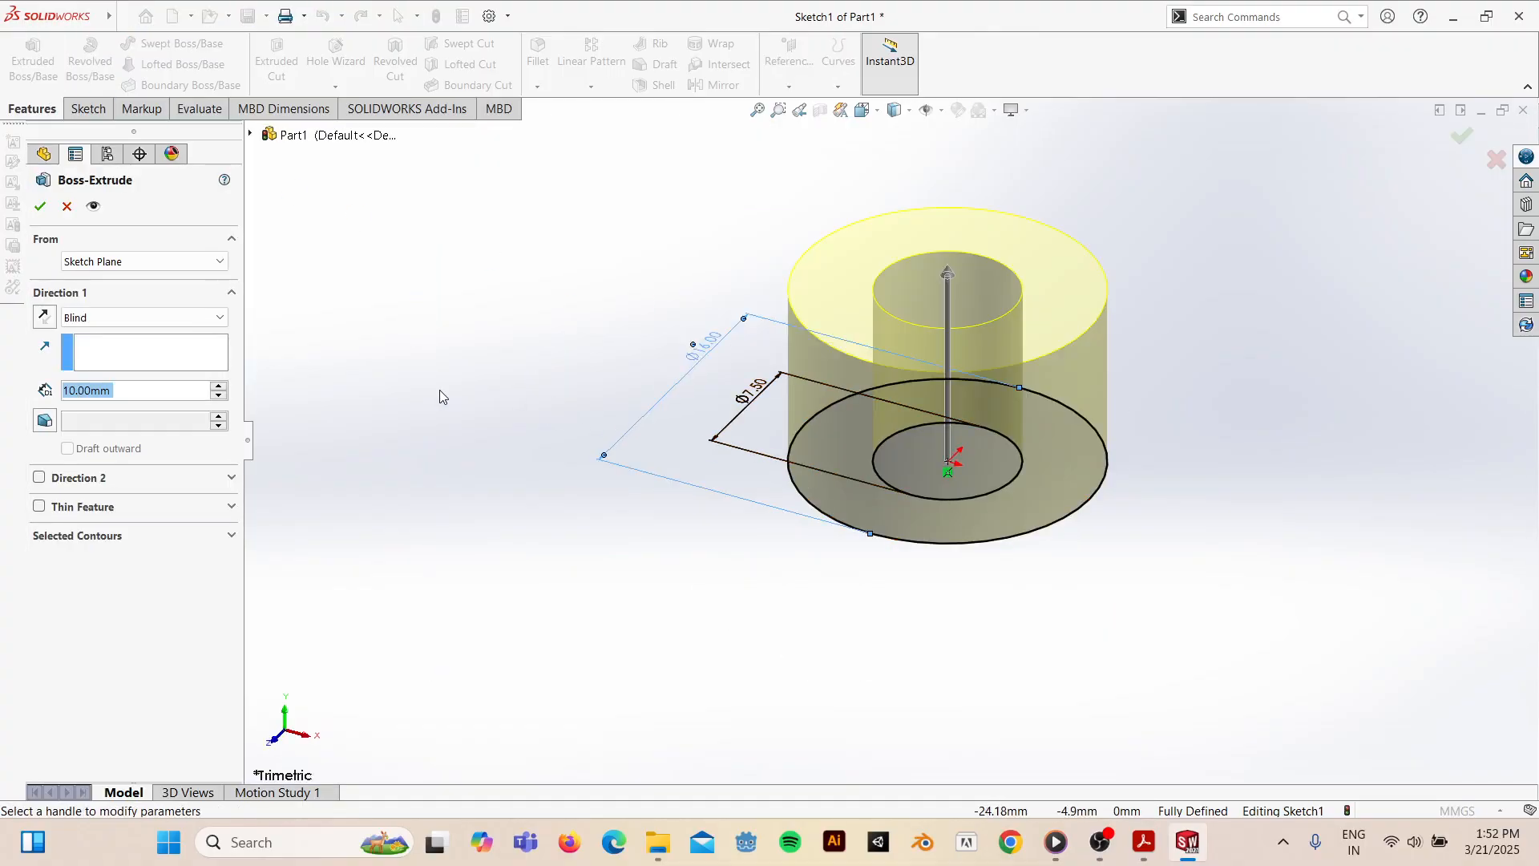
type("20")
key("Return")
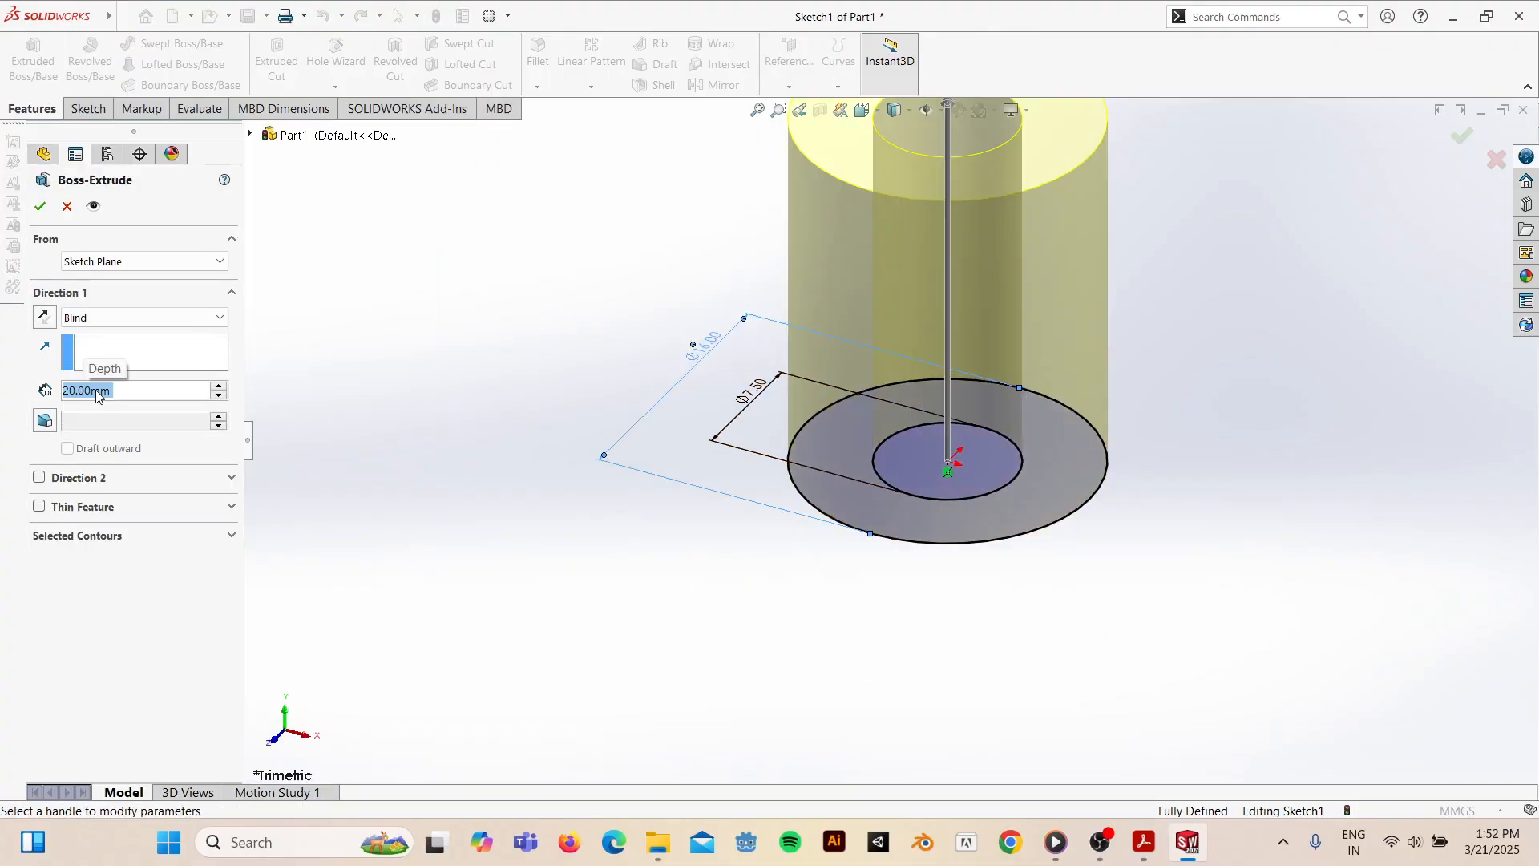
left_click(40, 206)
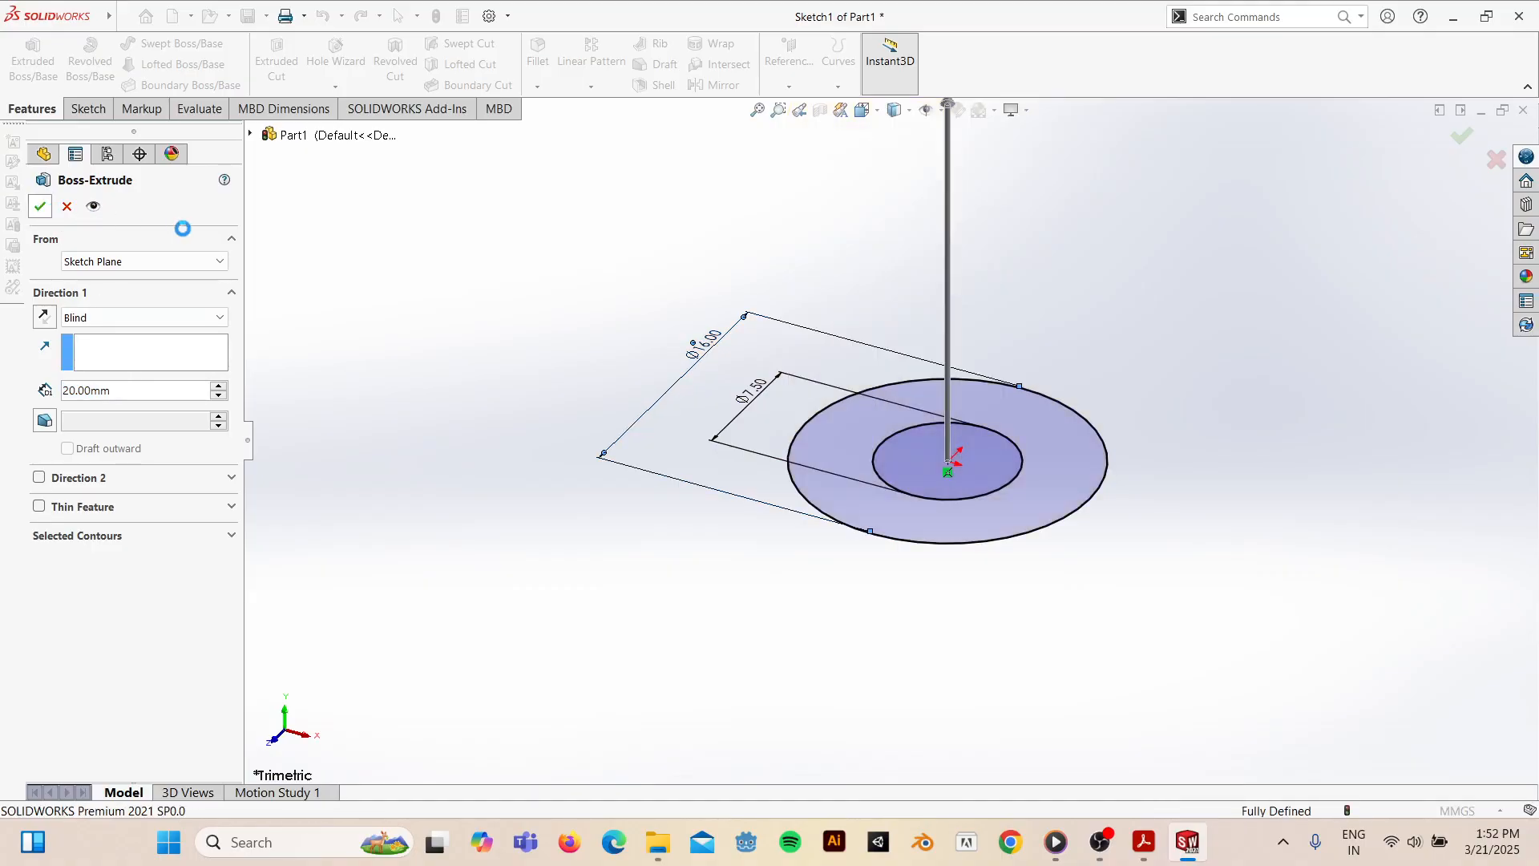
key("space")
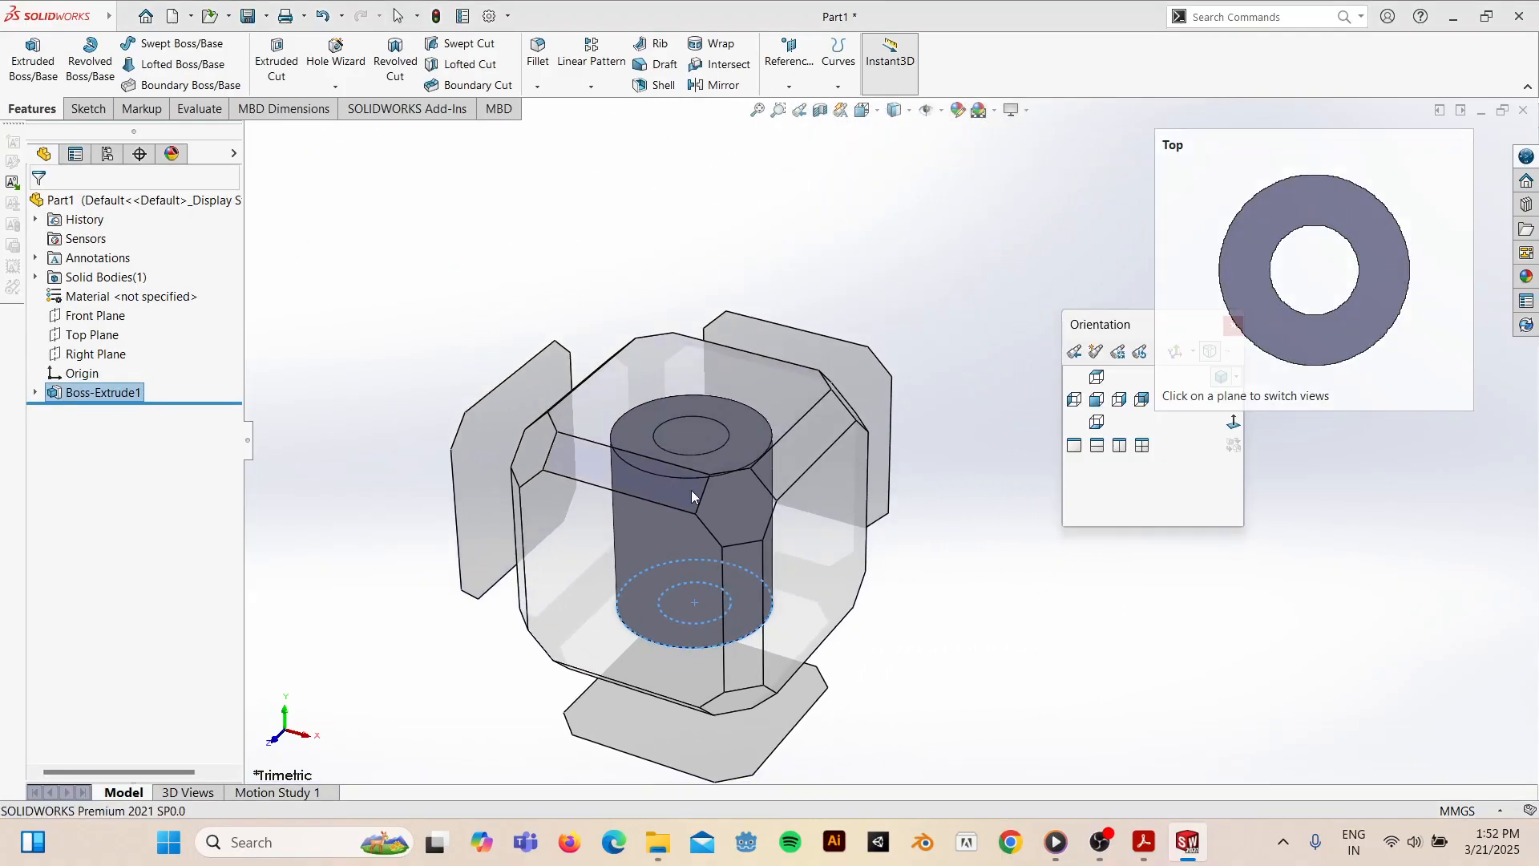
left_click(728, 491)
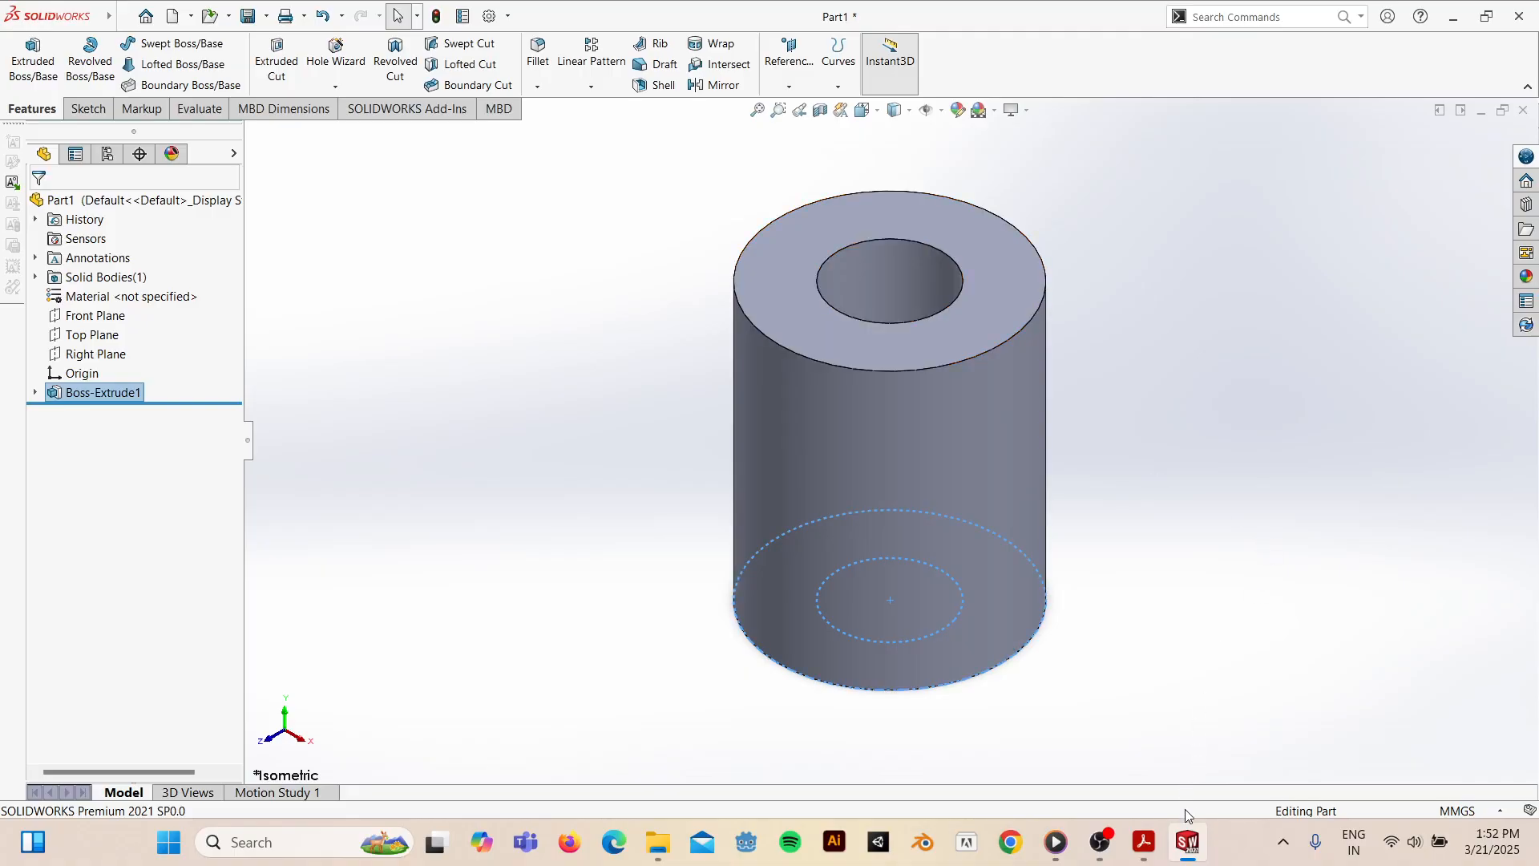
mouse_move(1145, 841)
left_click(1159, 768)
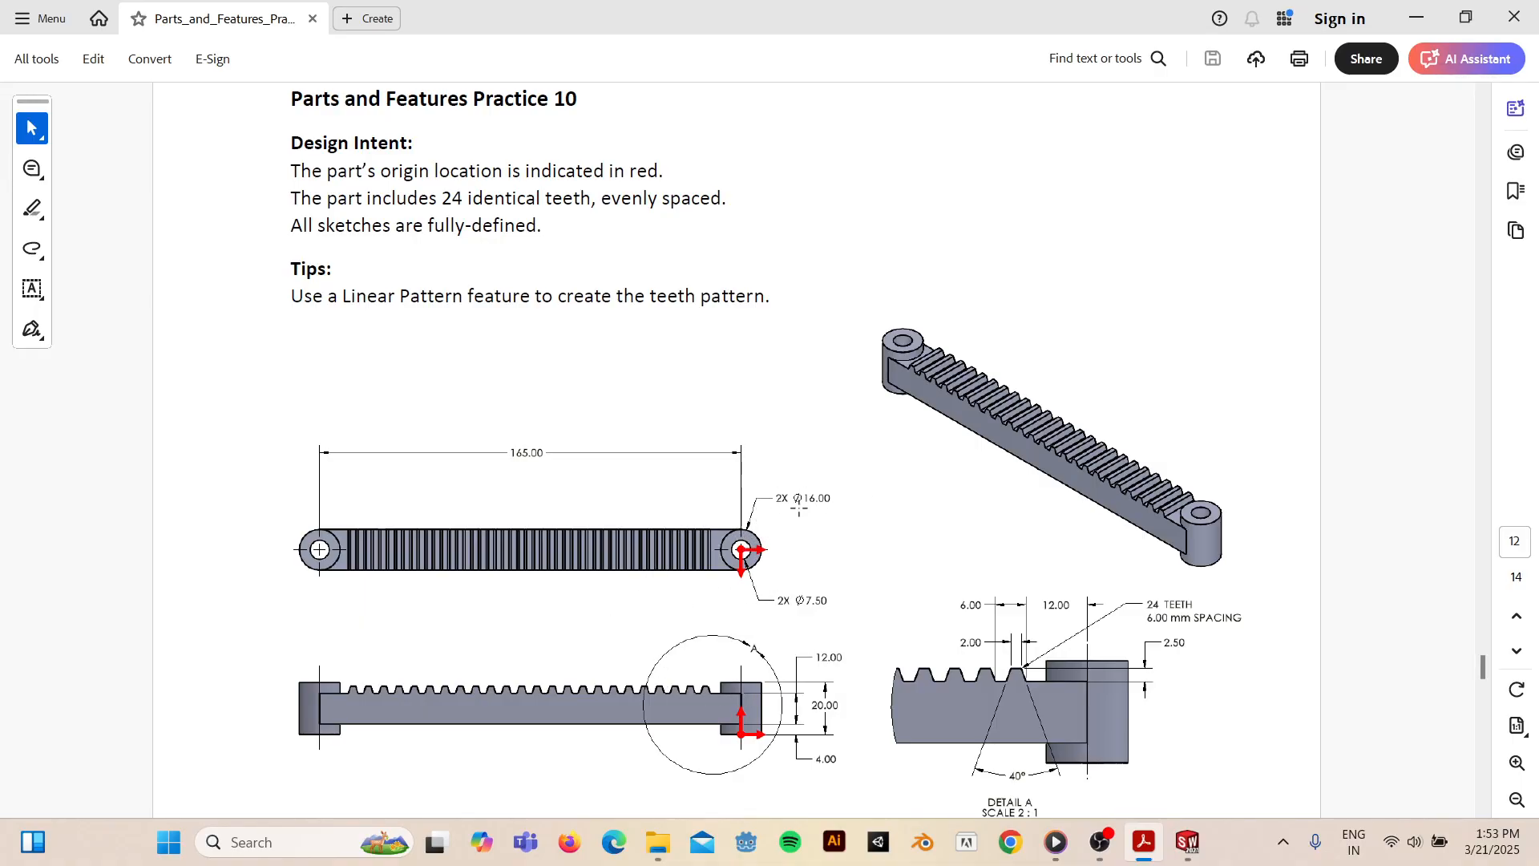
- Back in SOLIDWORKS, inspect the hollow cylinder from the top and an oblique side angle
left_click(1188, 841)
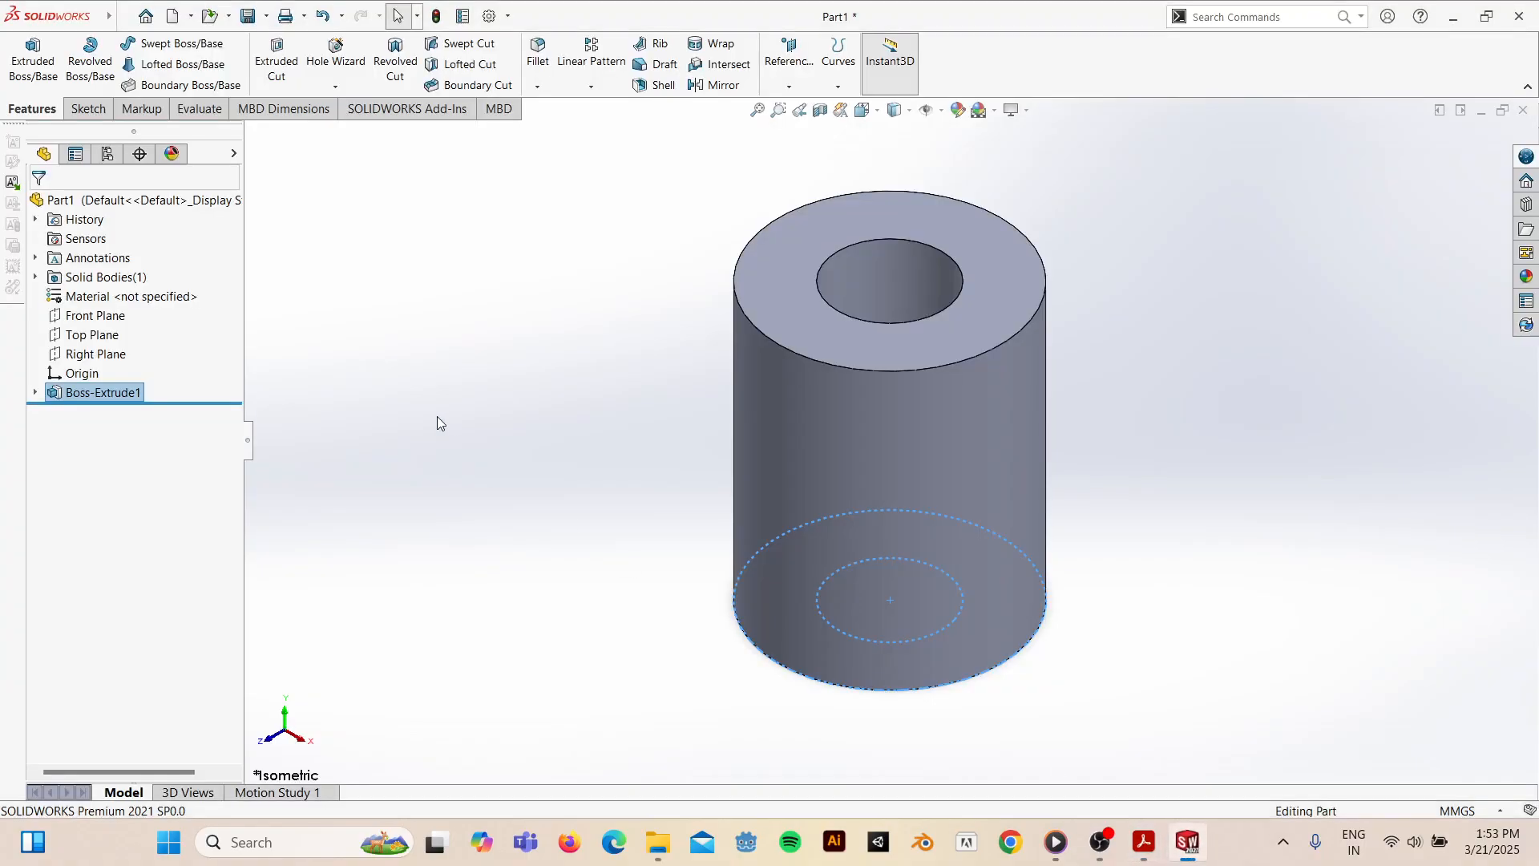
key("space")
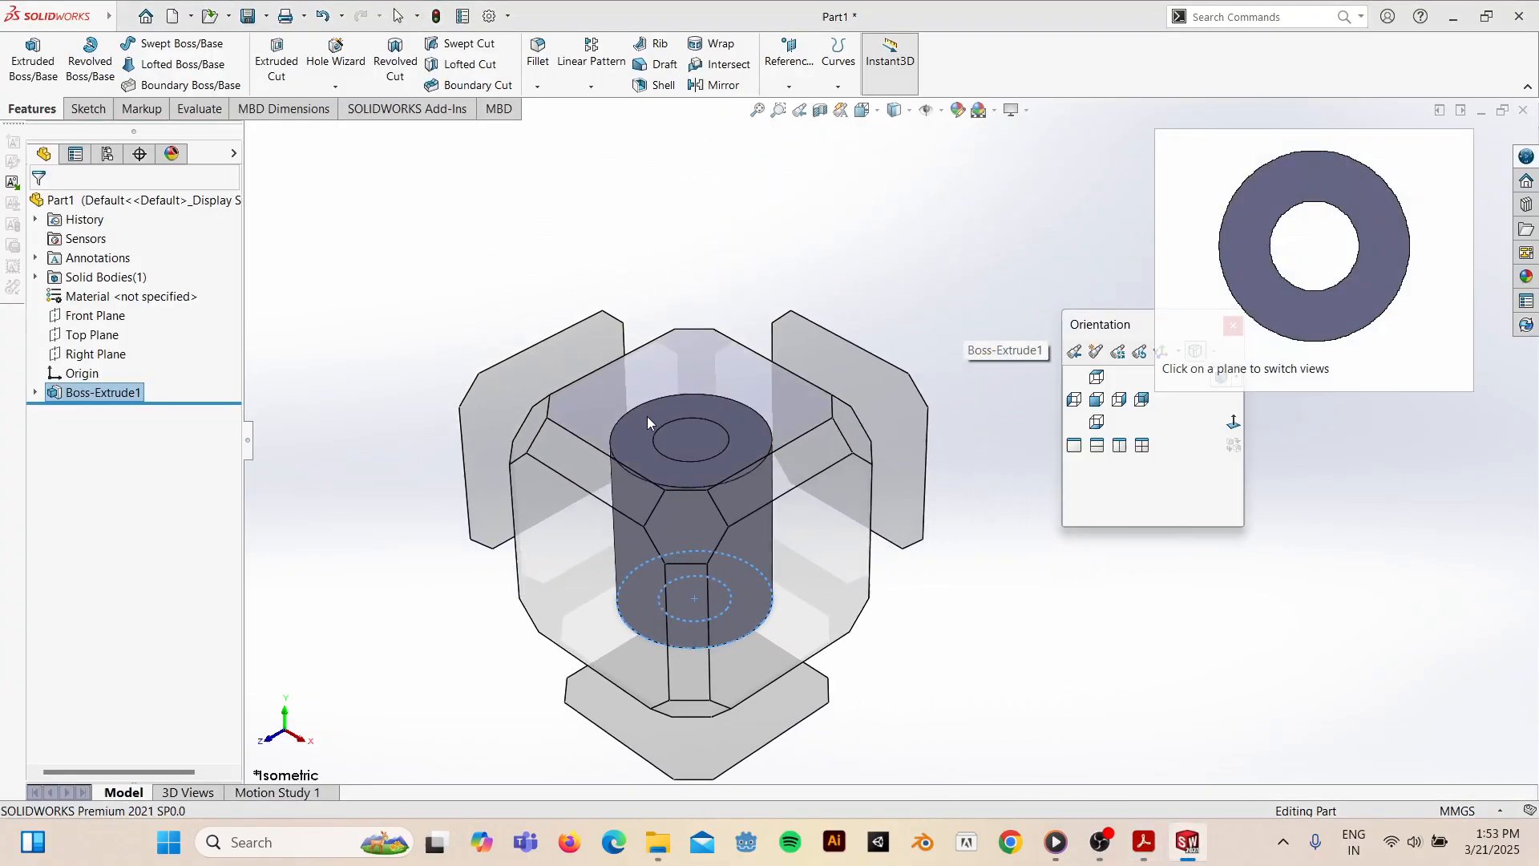
left_click(647, 416)
middle_click_drag(746, 571, 748, 260)
scroll(850, 488, "up", 3)
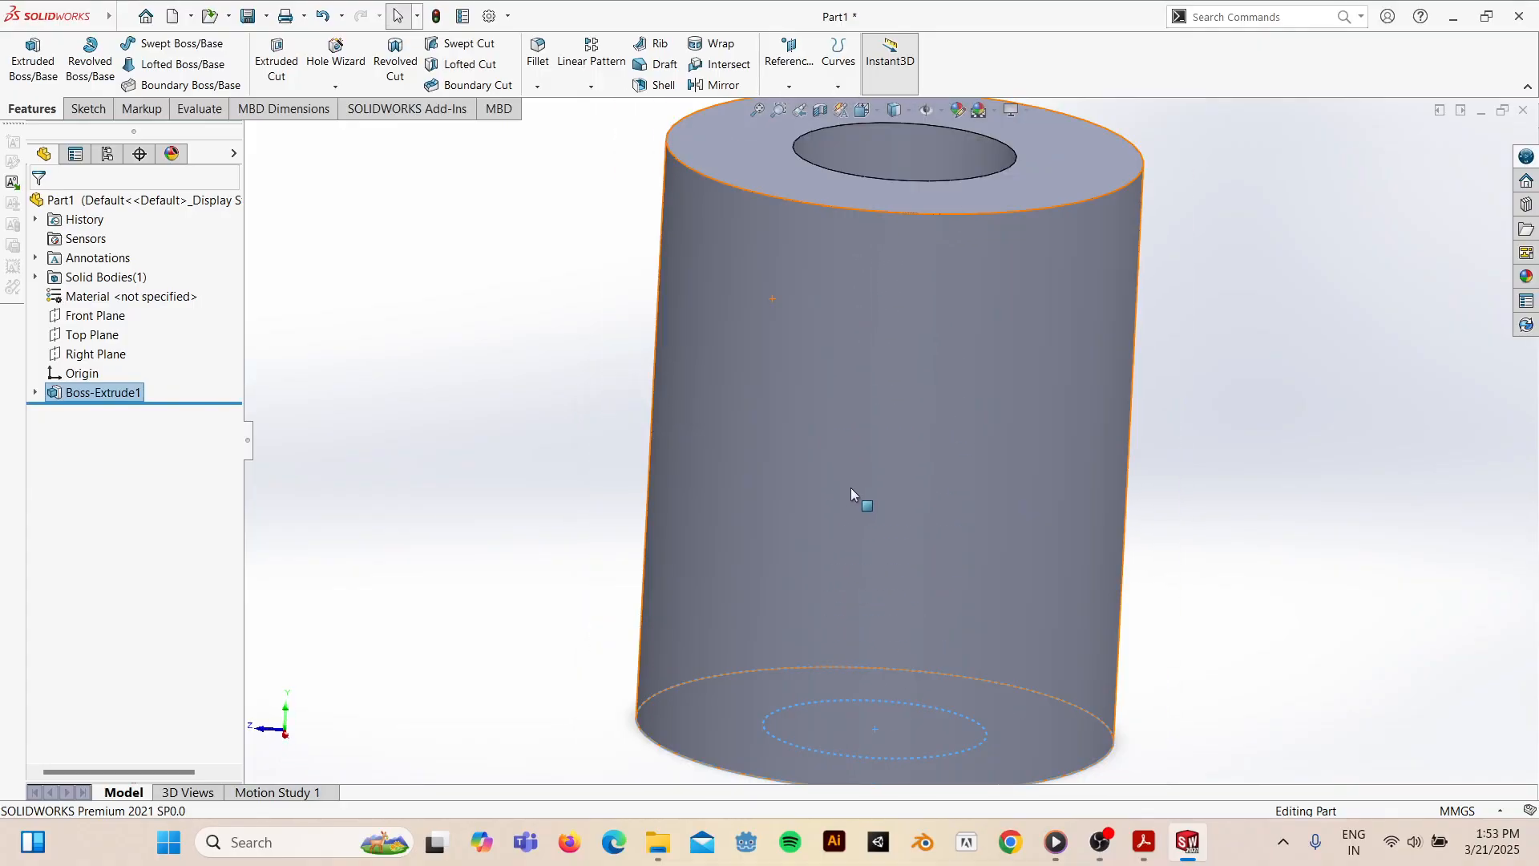
scroll(850, 487, "down", 3)
scroll(864, 478, "up", 3)
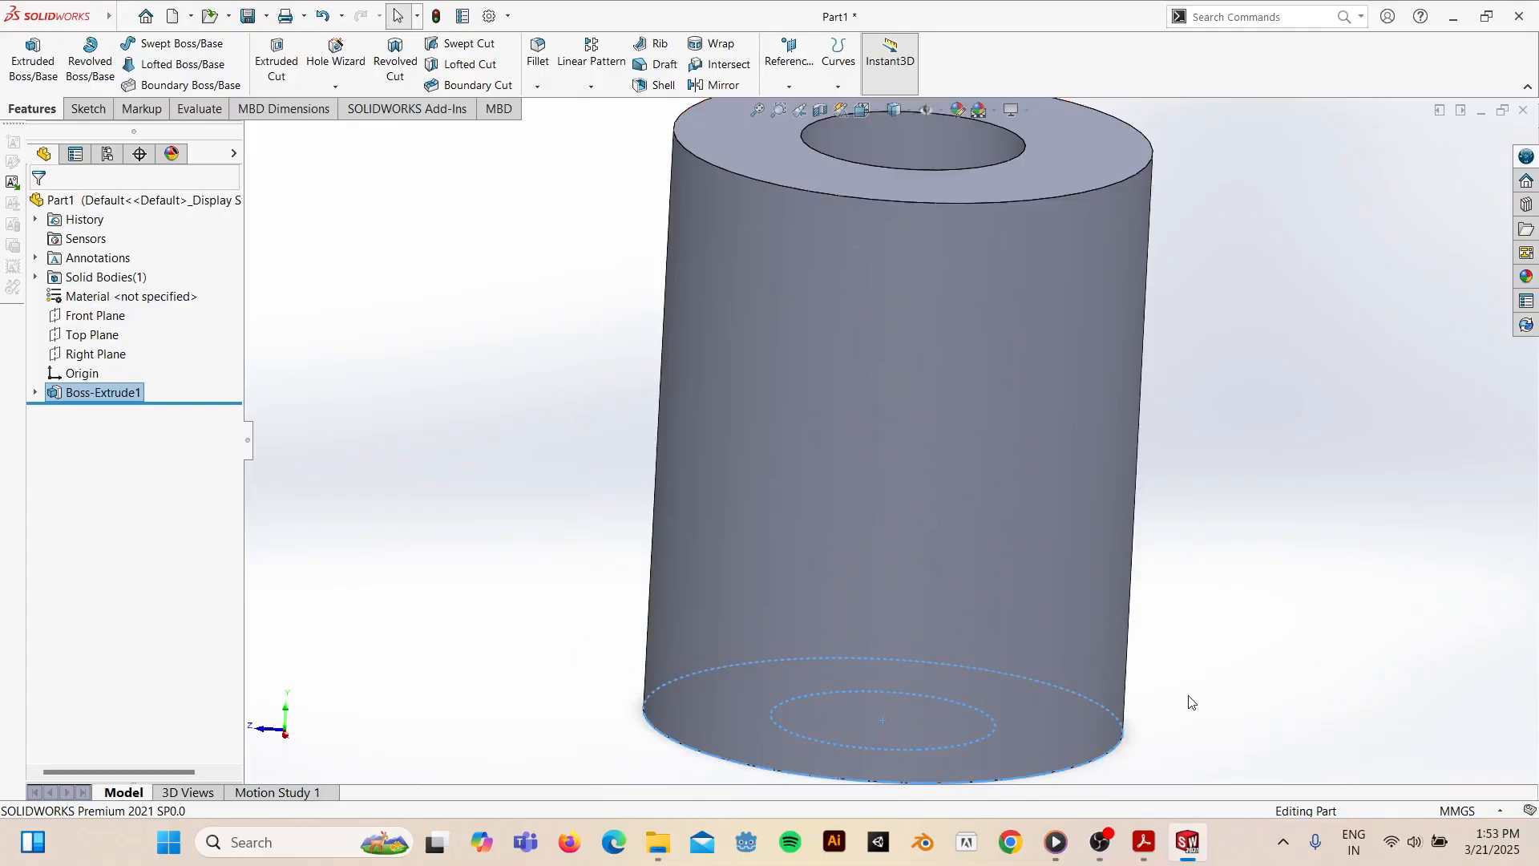
left_click(633, 478)
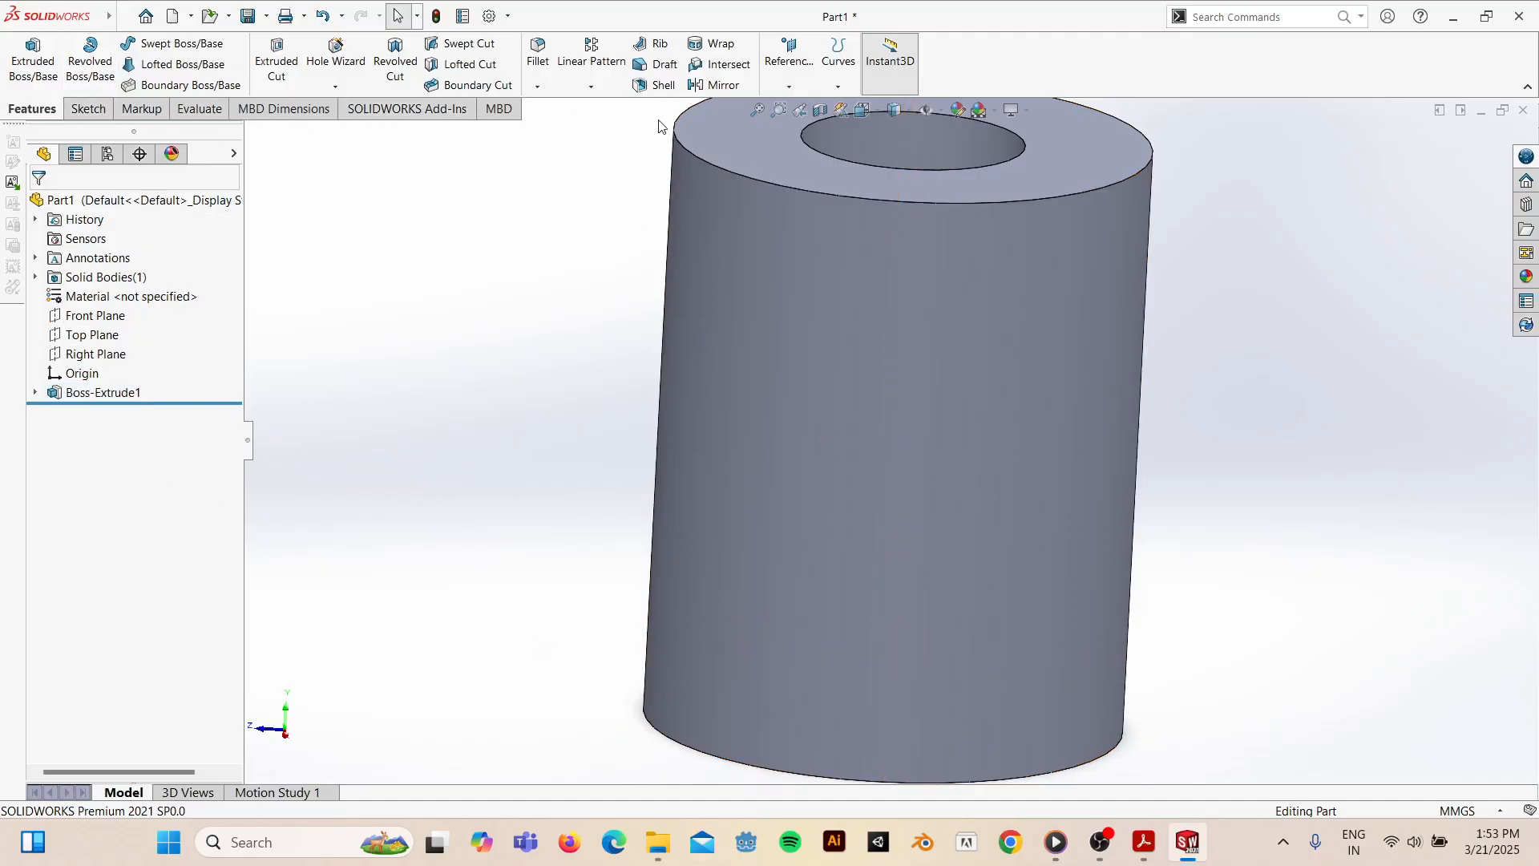
- Open the Reference Geometry options, then view the cylinder from the right and orbit to its top face
left_click(783, 84)
left_click(959, 449)
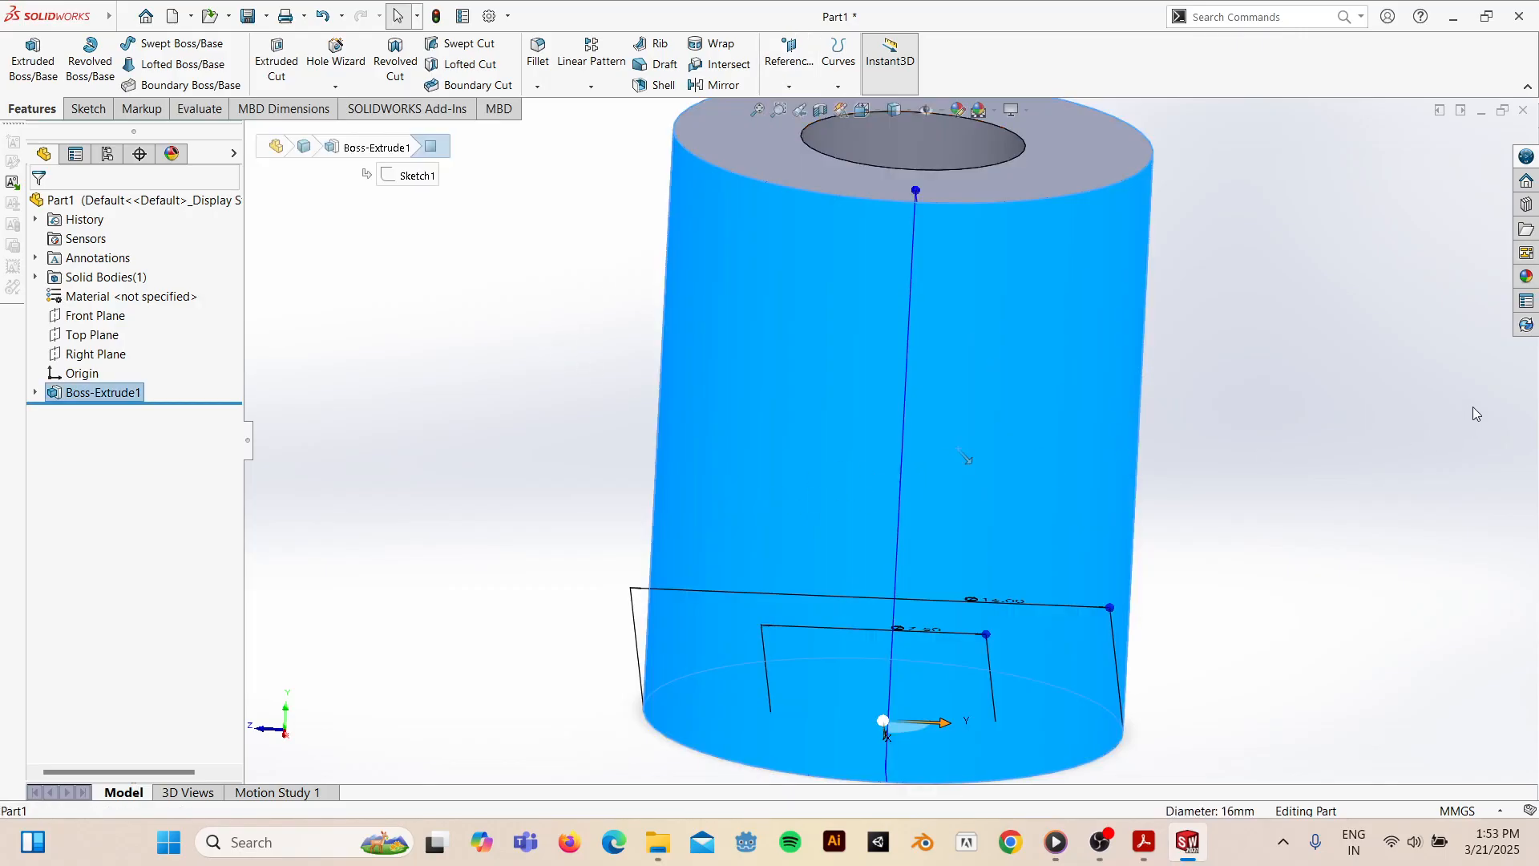
key("space")
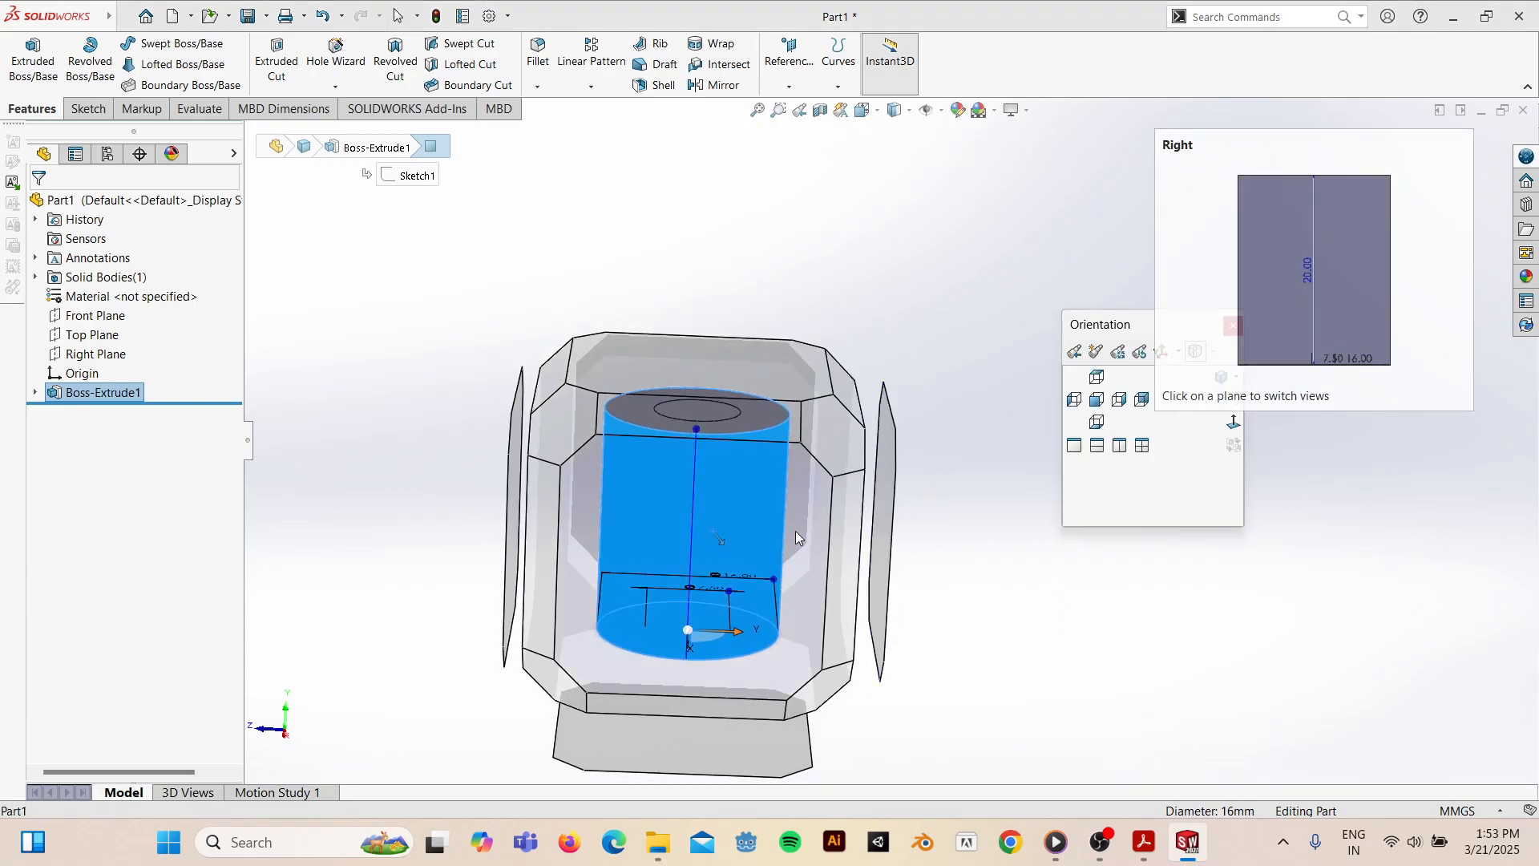
left_click(796, 537)
left_click(1161, 445)
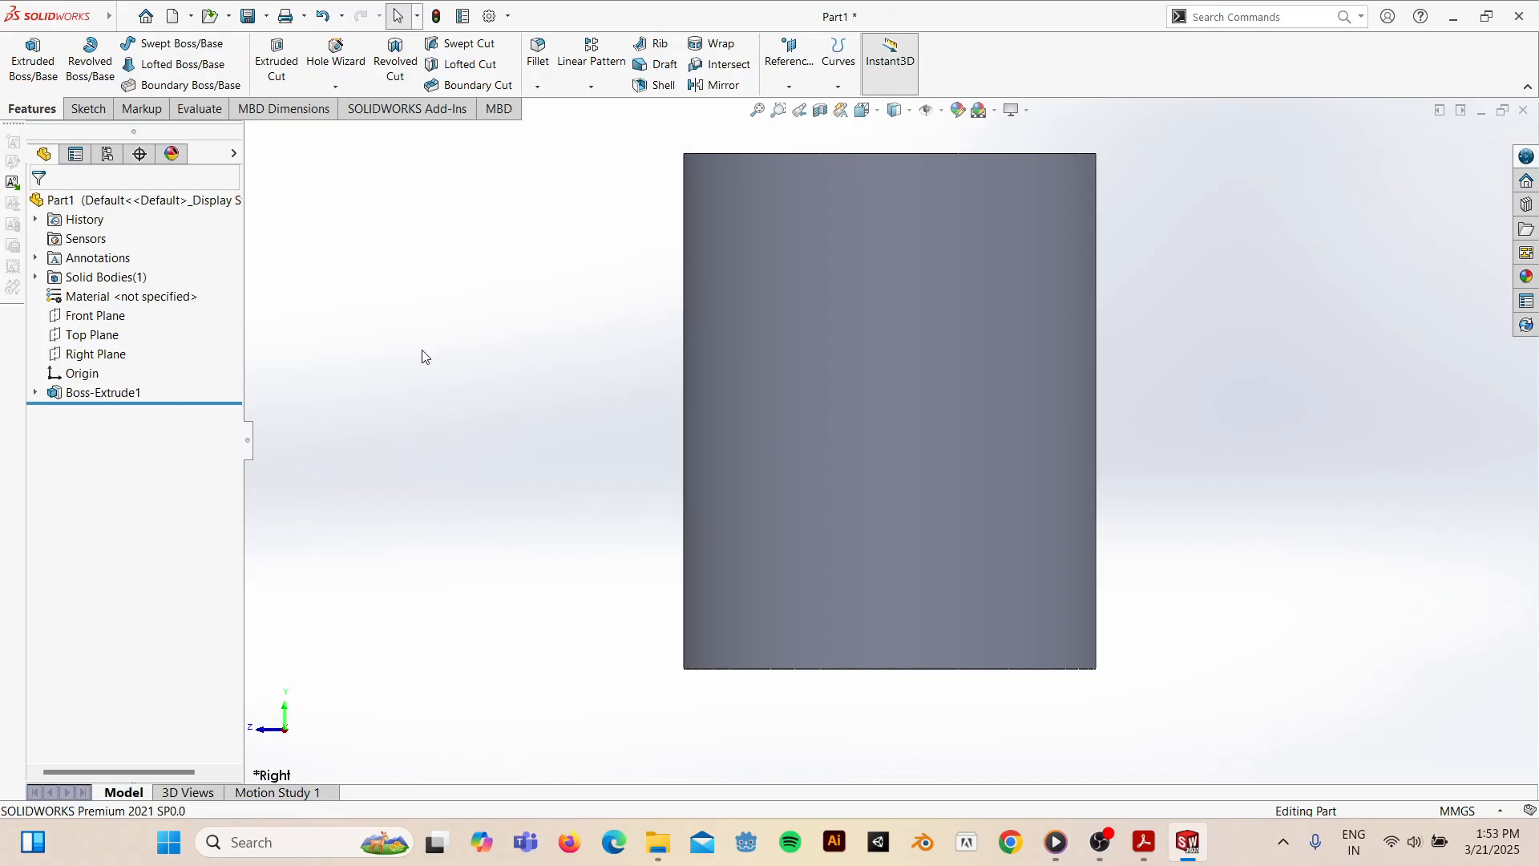
middle_click_drag(944, 340, 935, 416)
- Start a reference plane referencing the cylinder's top face, after one cancelled attempt
left_click(790, 86)
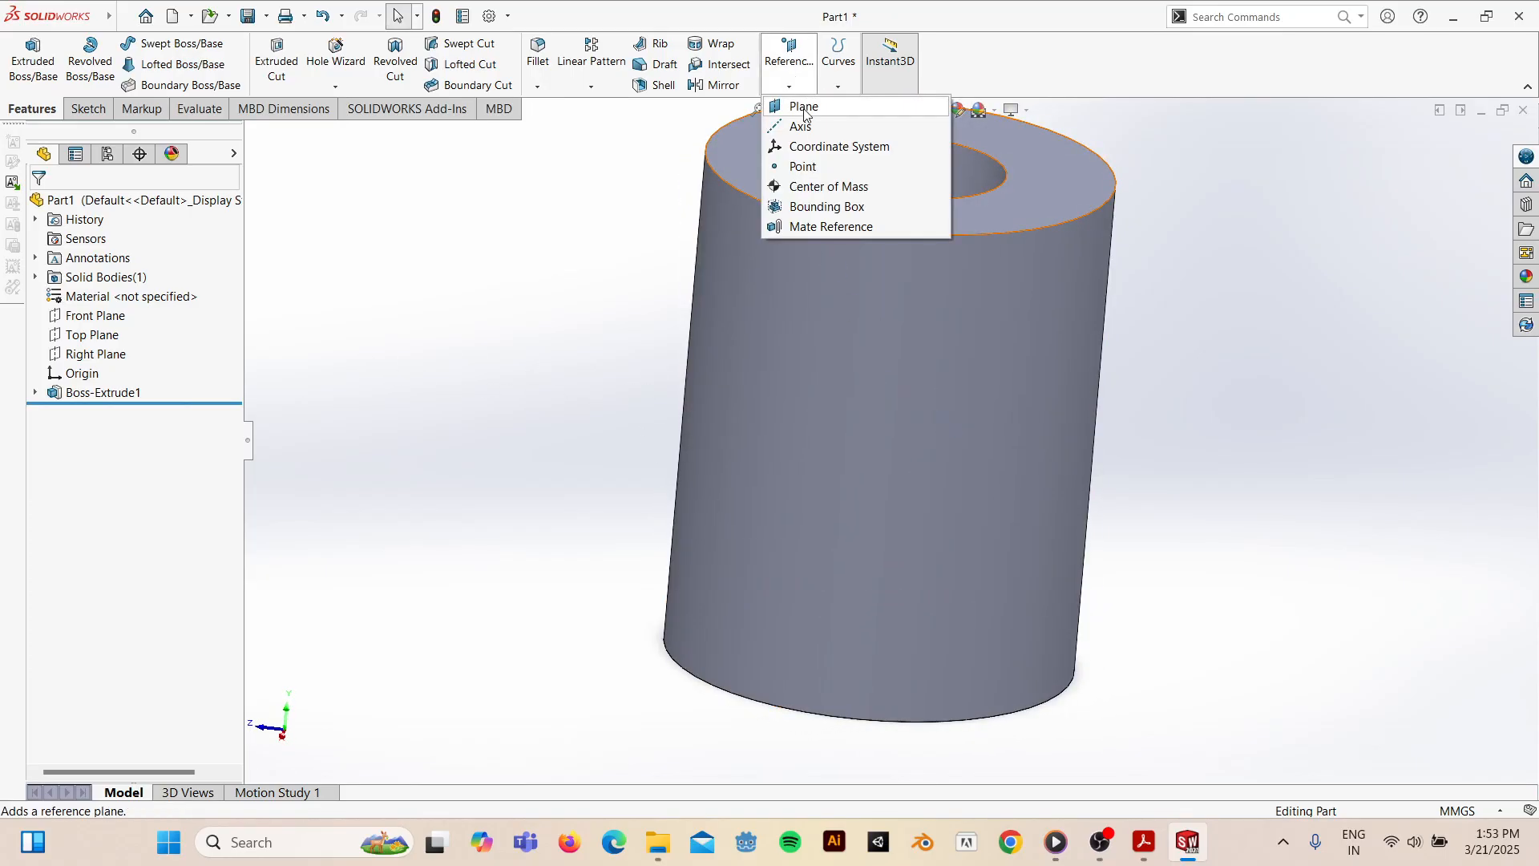
left_click(807, 111)
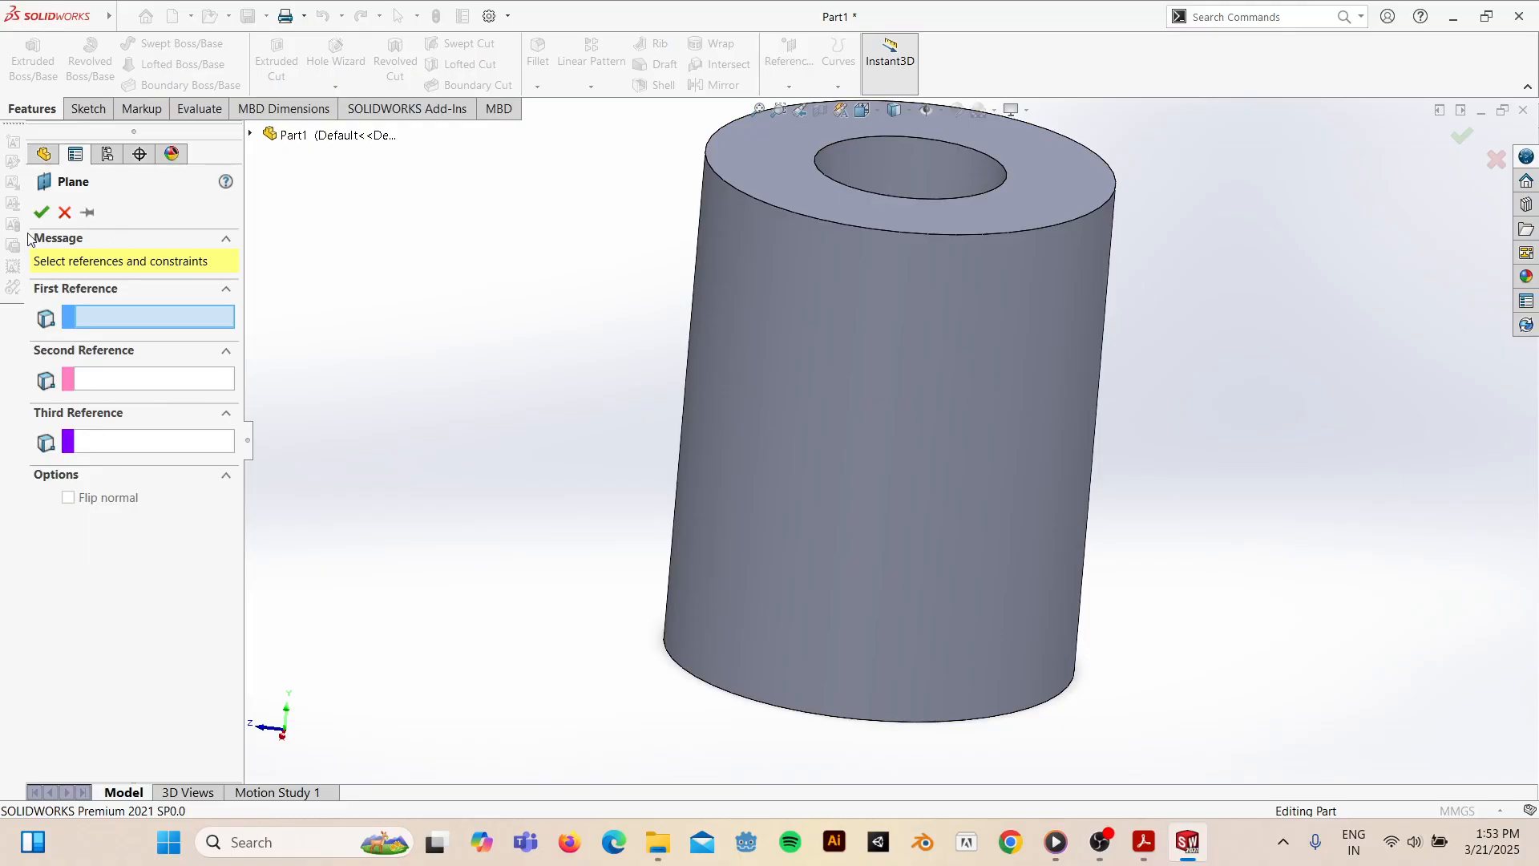
left_click(65, 213)
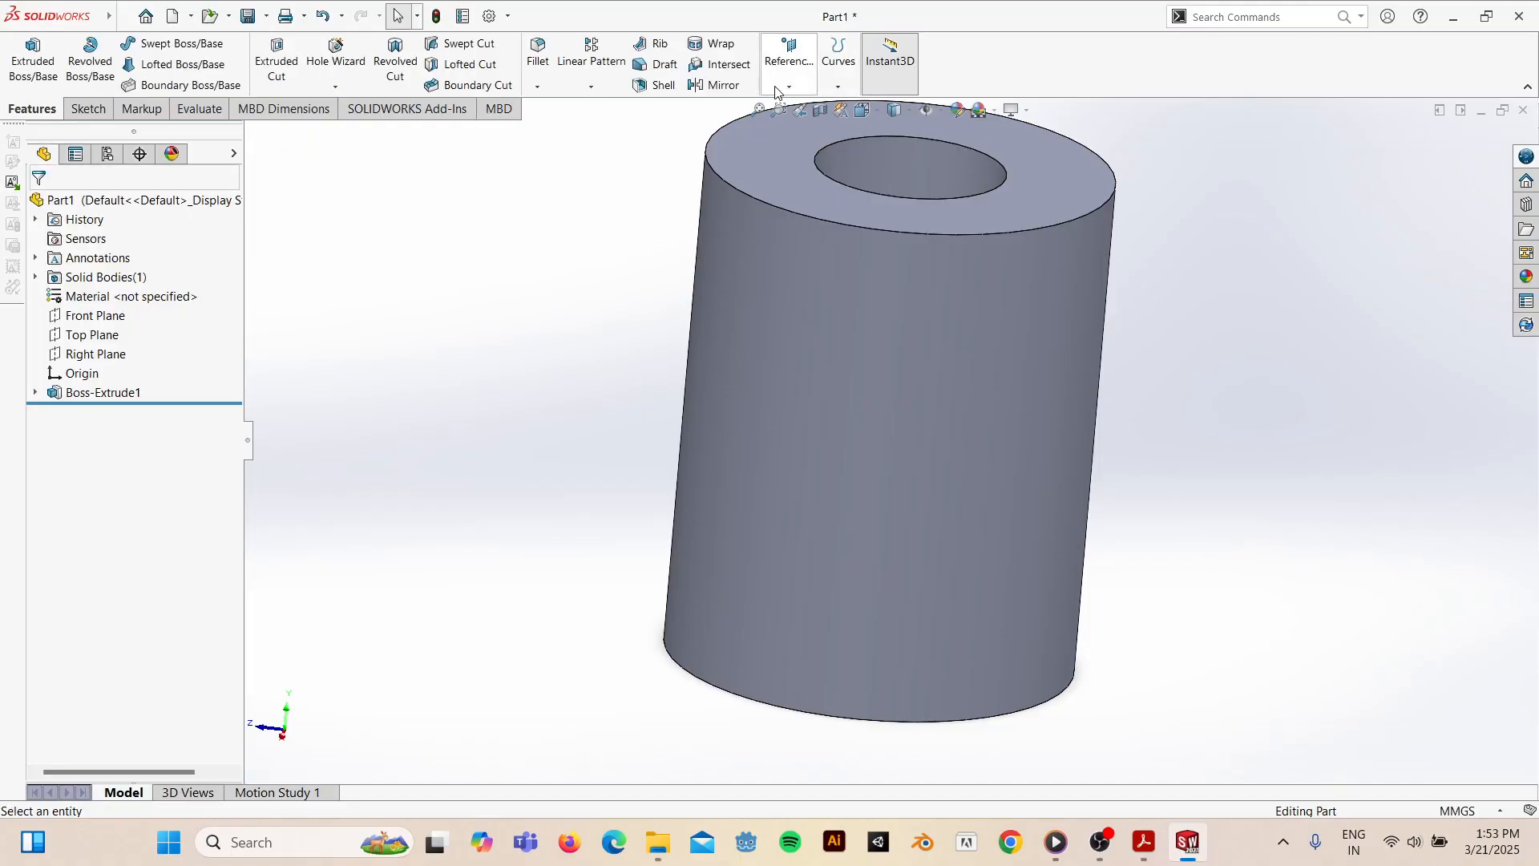
left_click(796, 73)
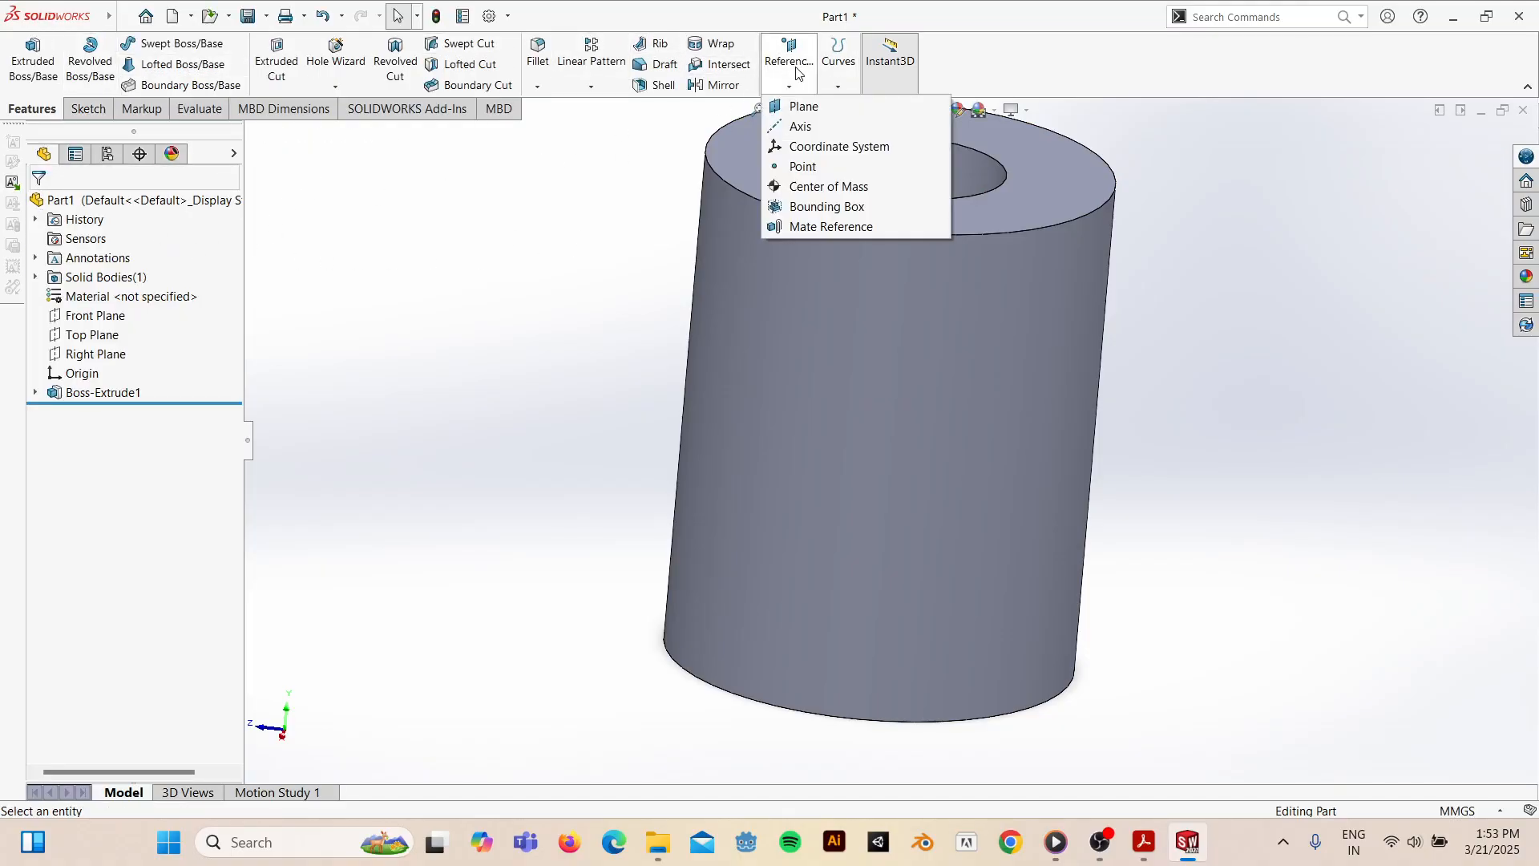
left_click(797, 106)
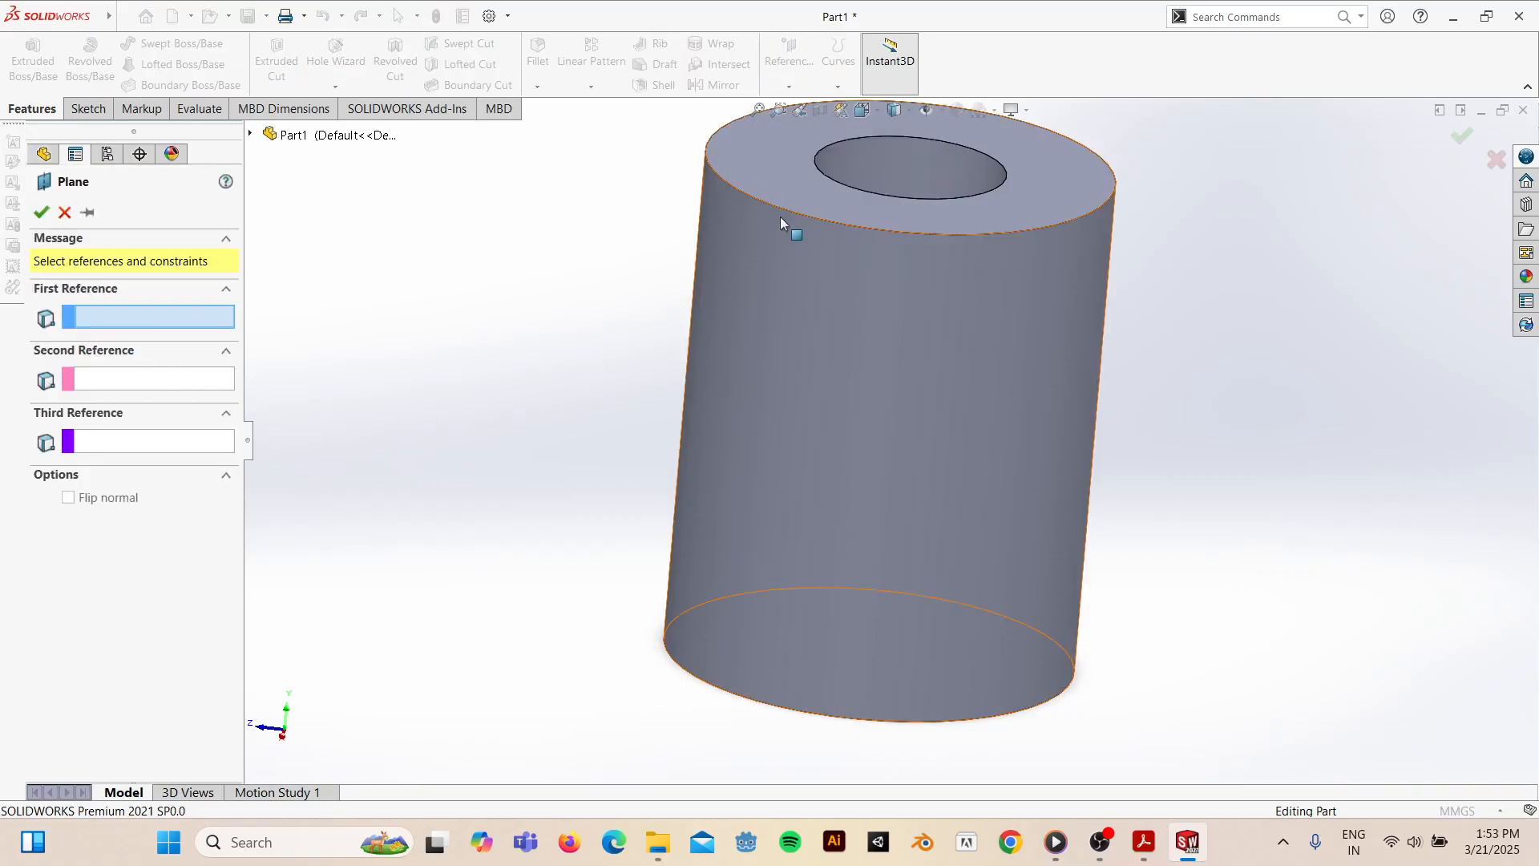
left_click(786, 166)
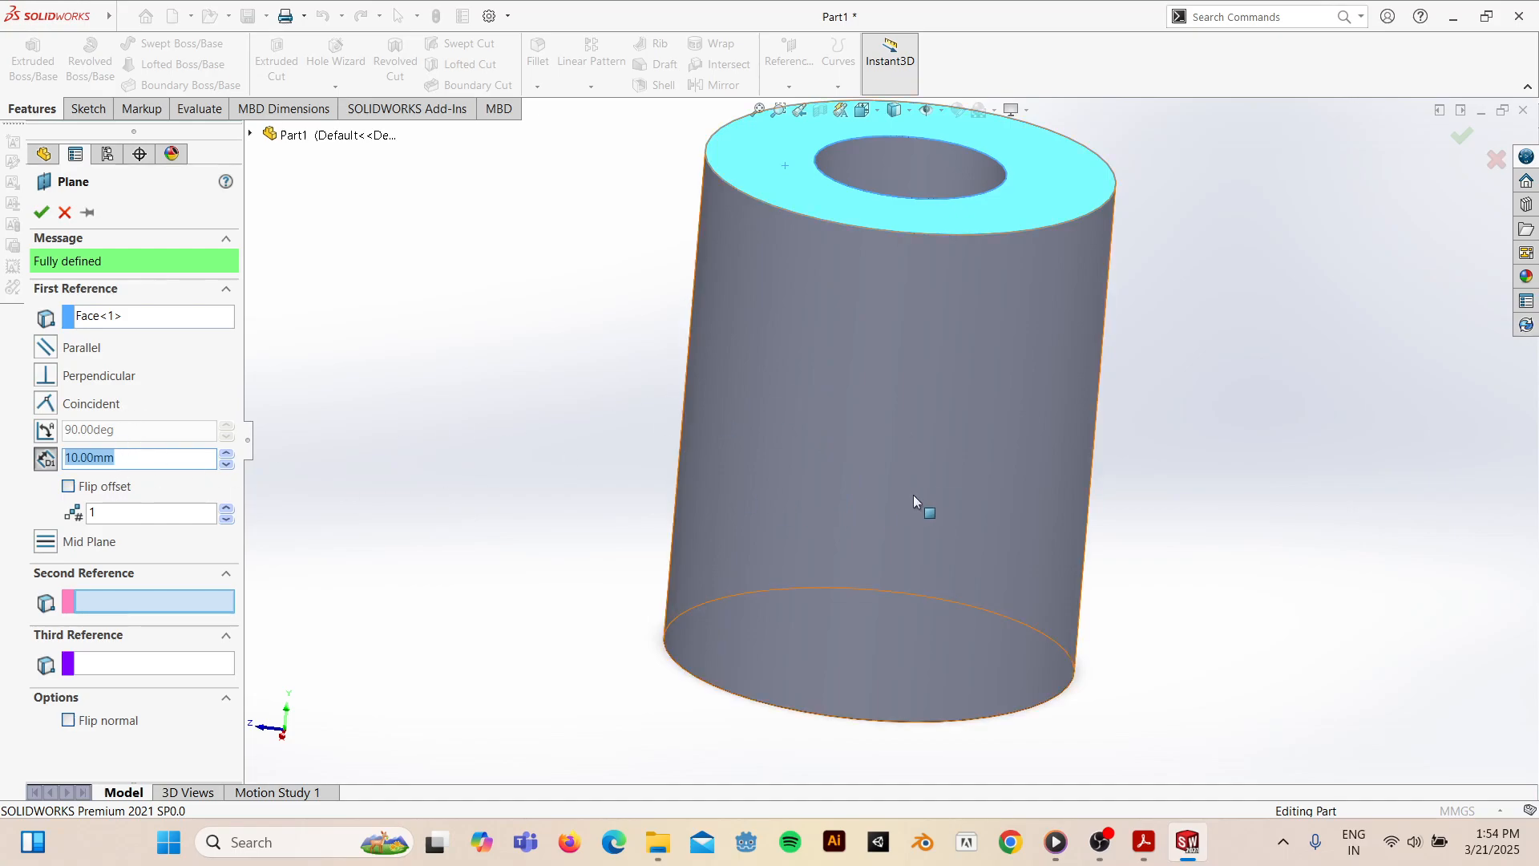
- Clear the 10.00mm offset, cancel the plane, and return to the isometric view
scroll(937, 481, "down", 4)
scroll(938, 476, "down", 2)
key("BackSpace")
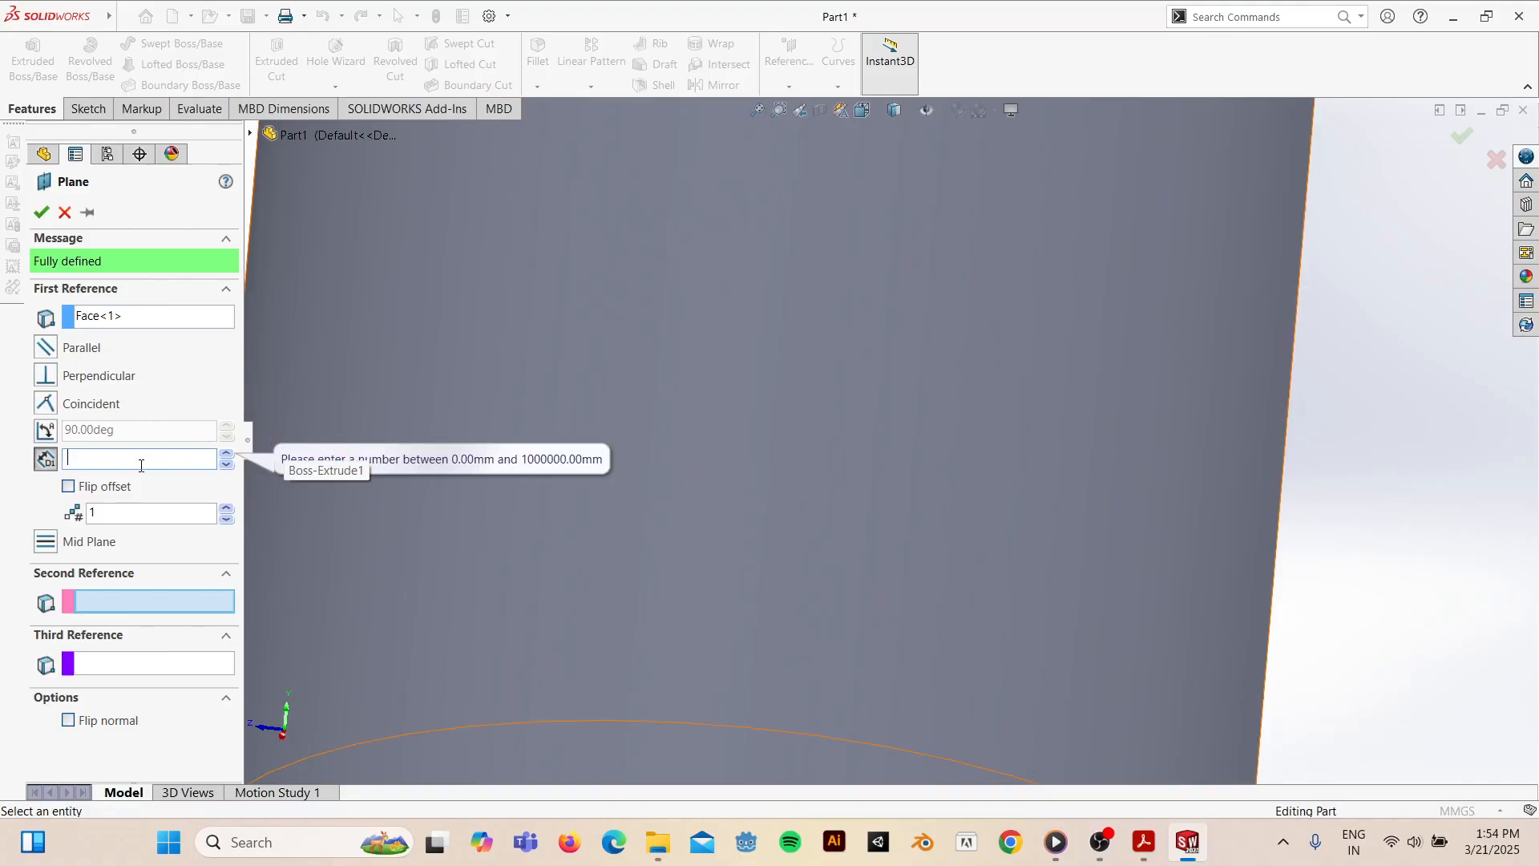
key("Escape")
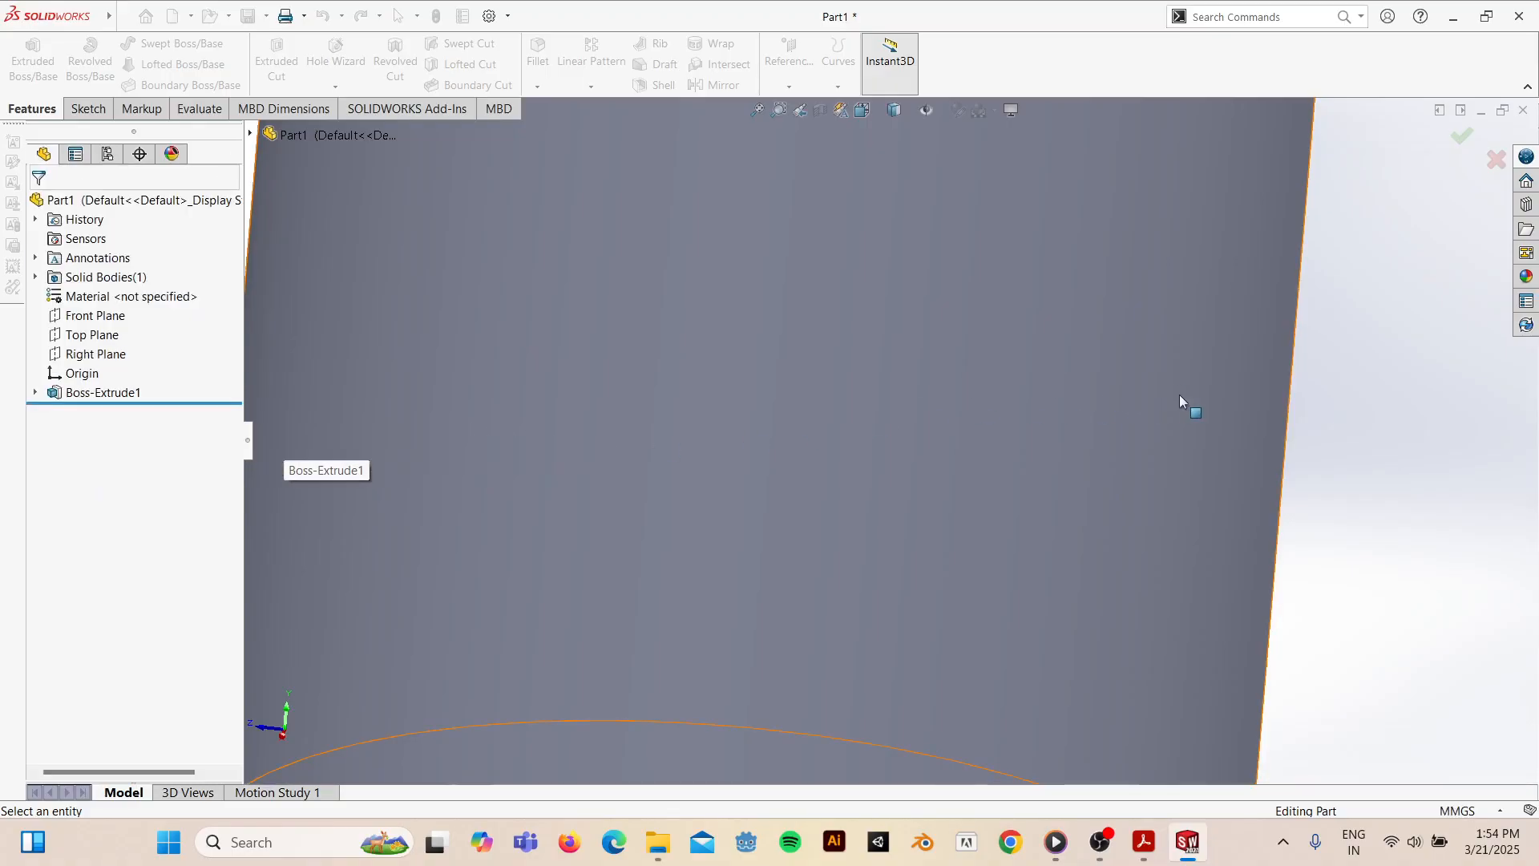
key("space")
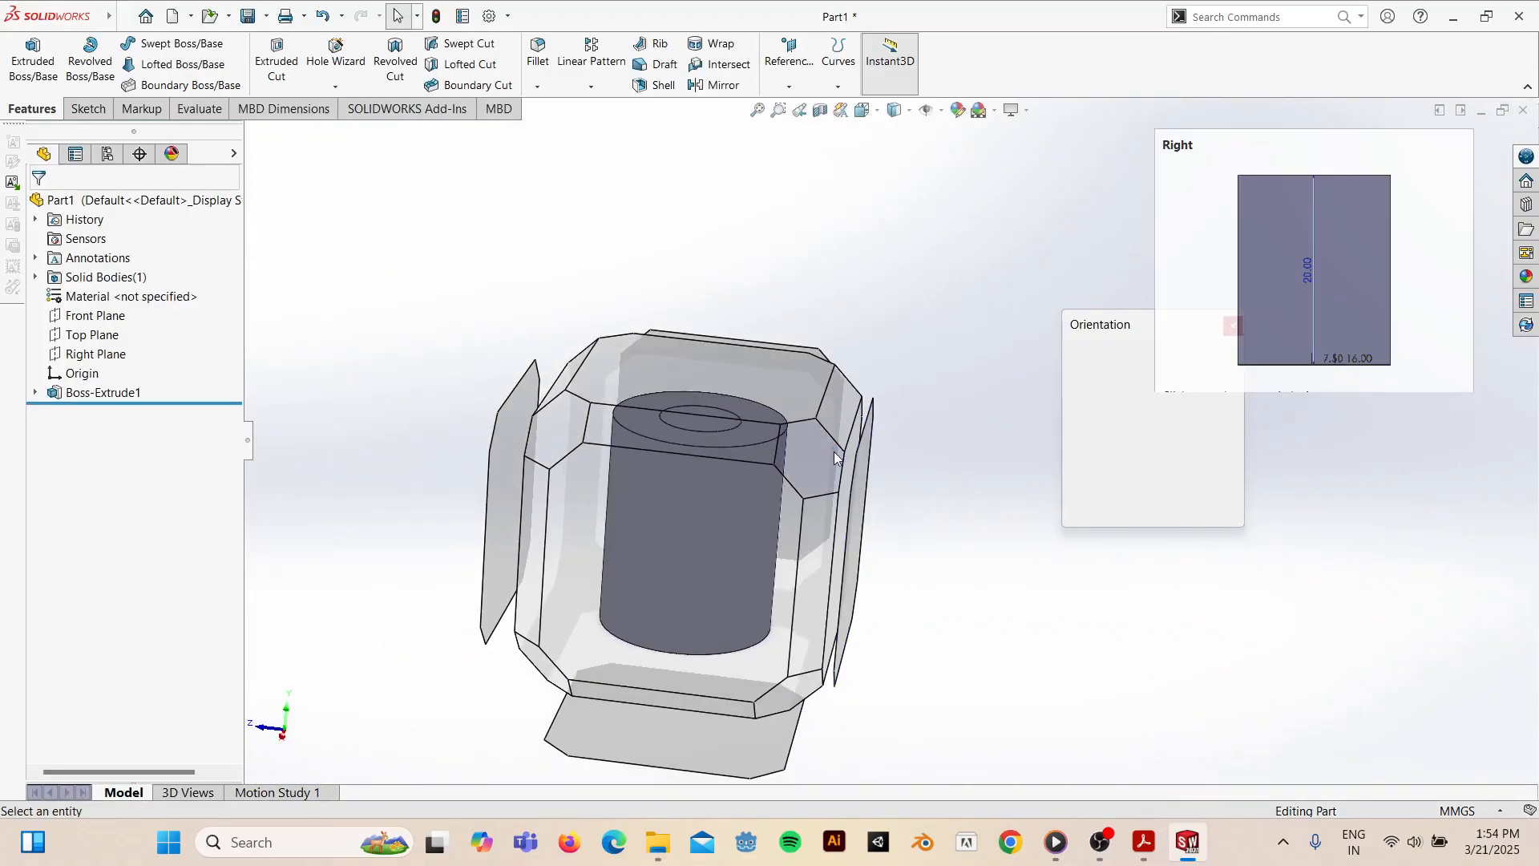
left_click(811, 462)
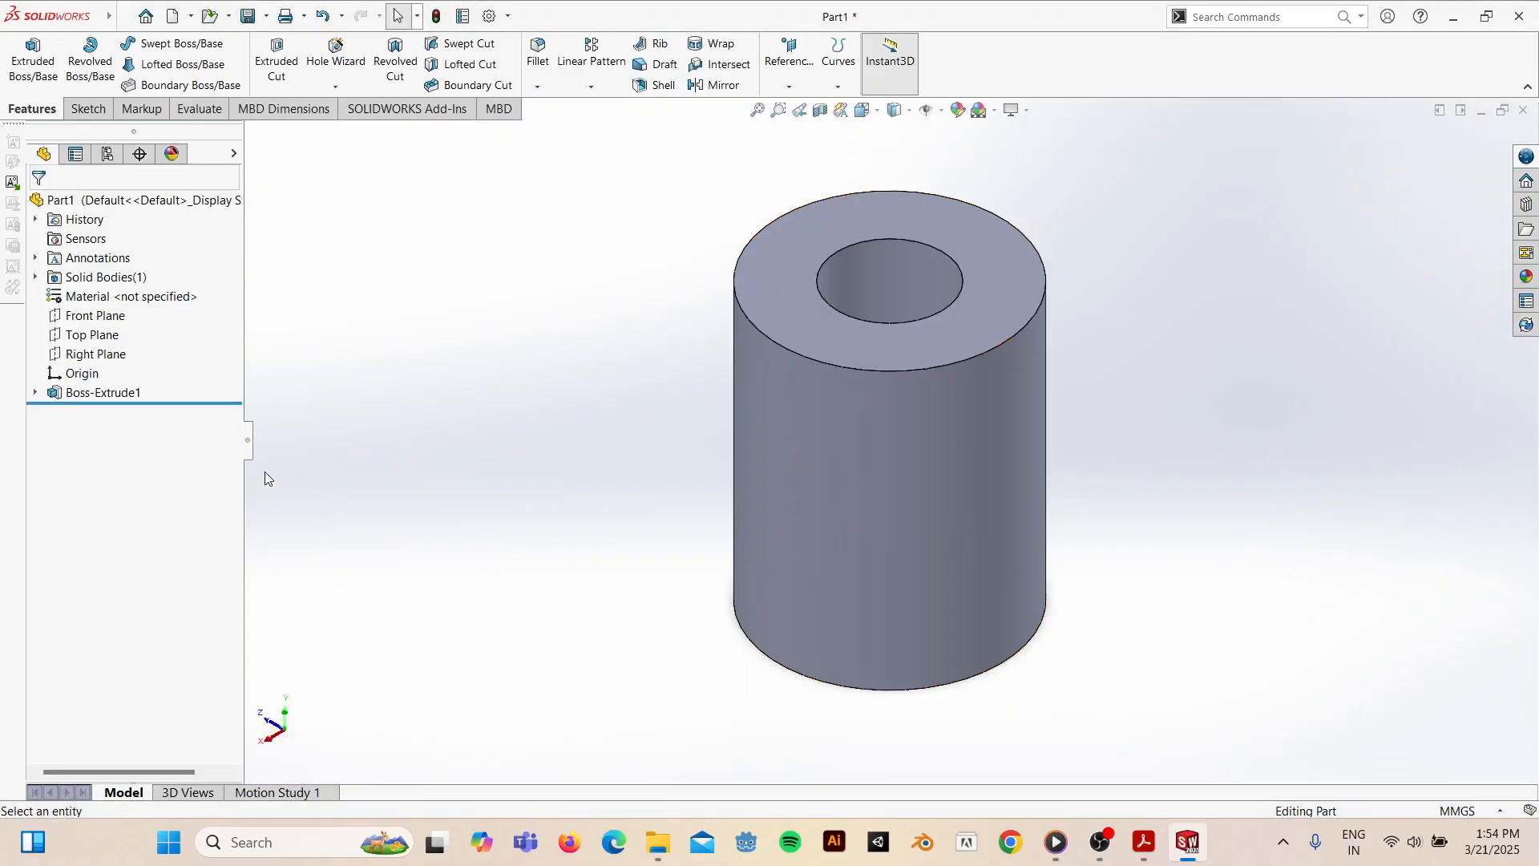
- Create Plane1 from the cylinder's top face with a 10.00 mm offset flipped downward to mid-height
left_click(789, 84)
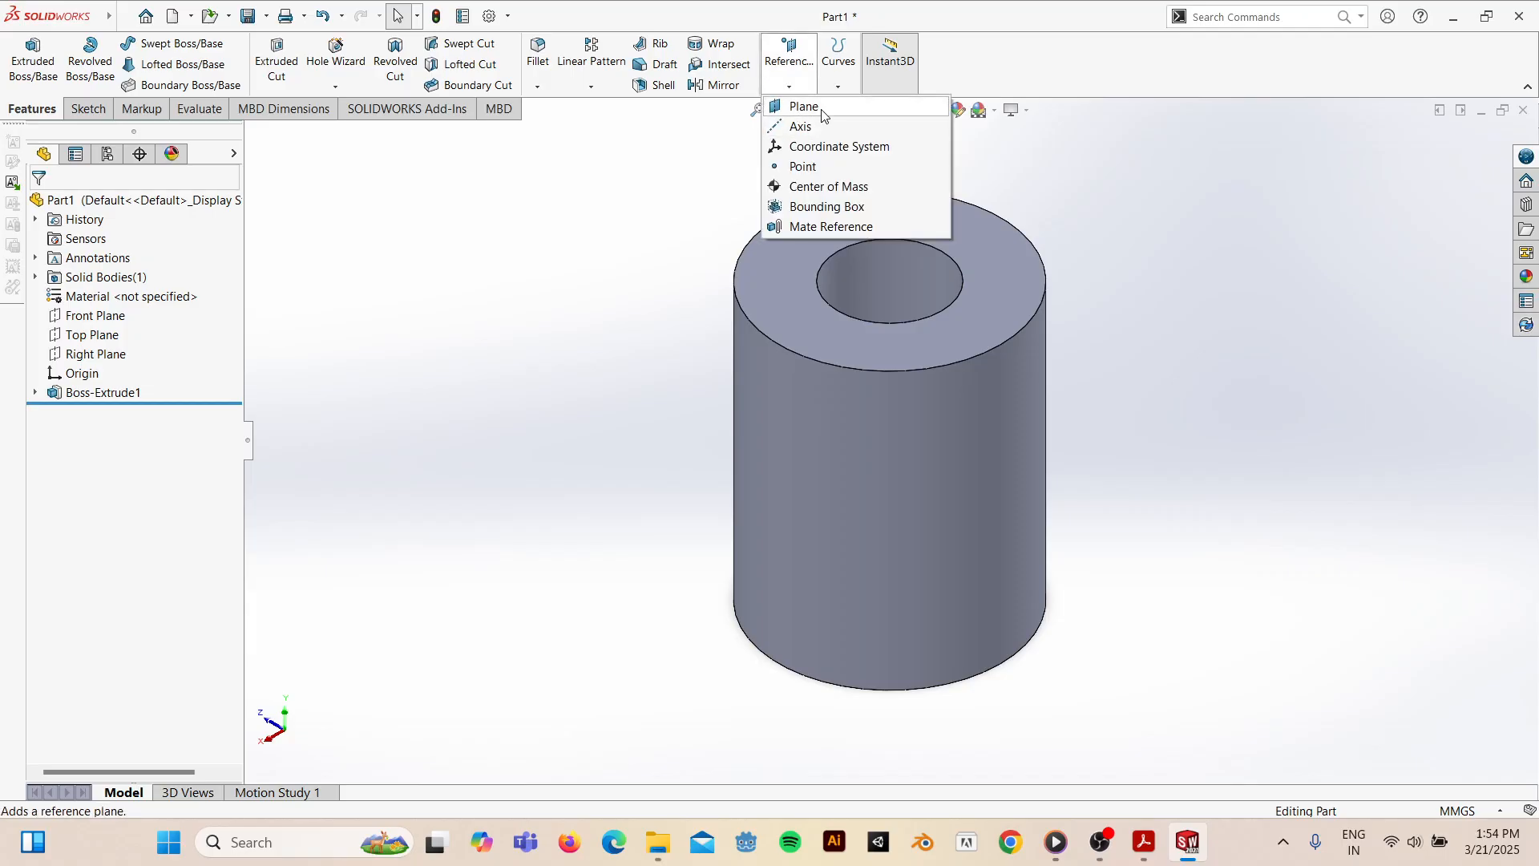
left_click(823, 110)
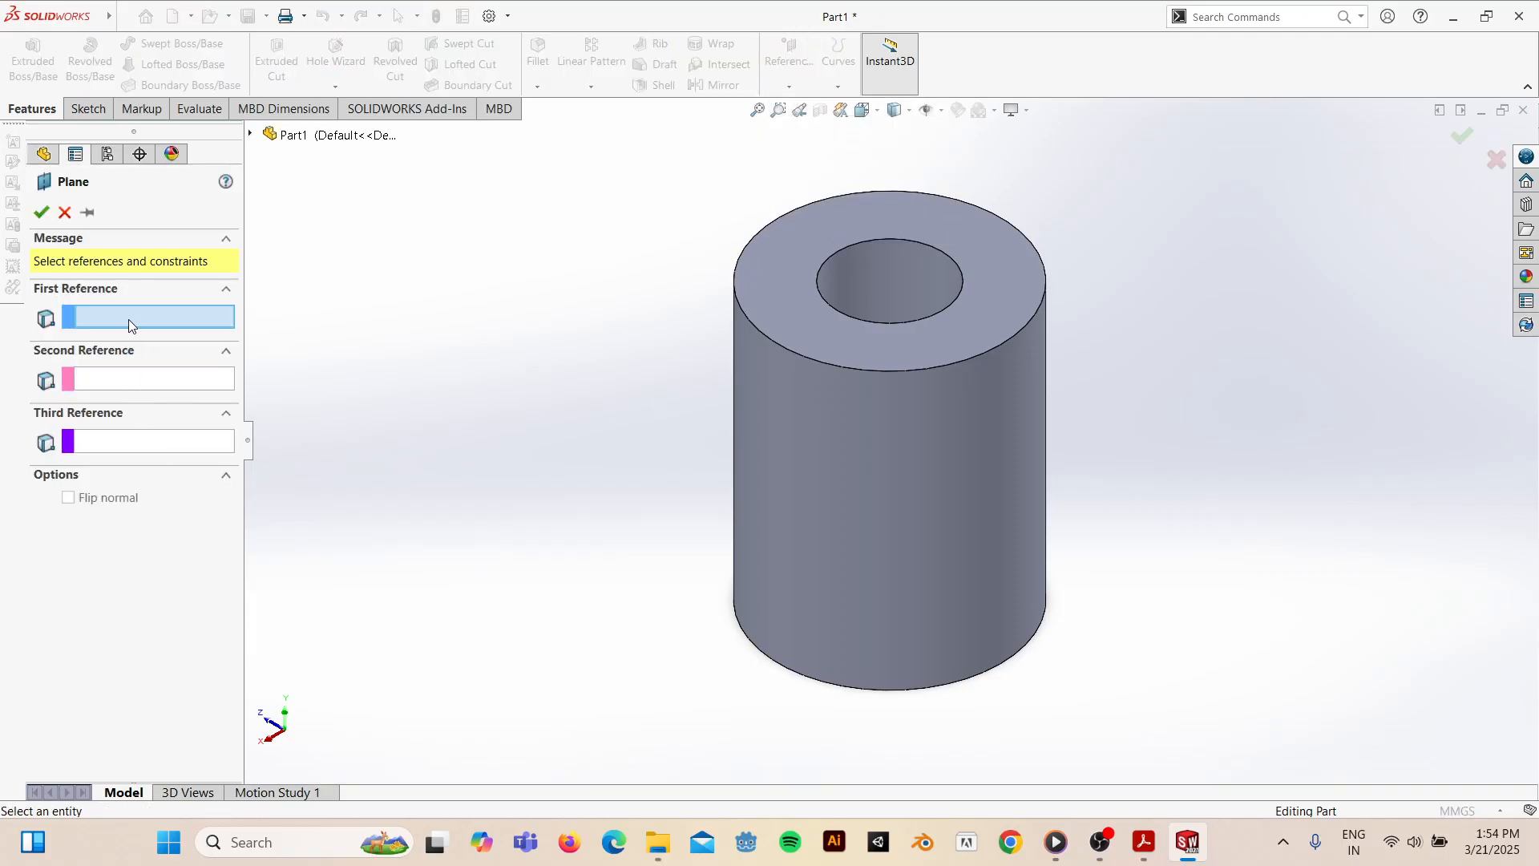
left_click(866, 345)
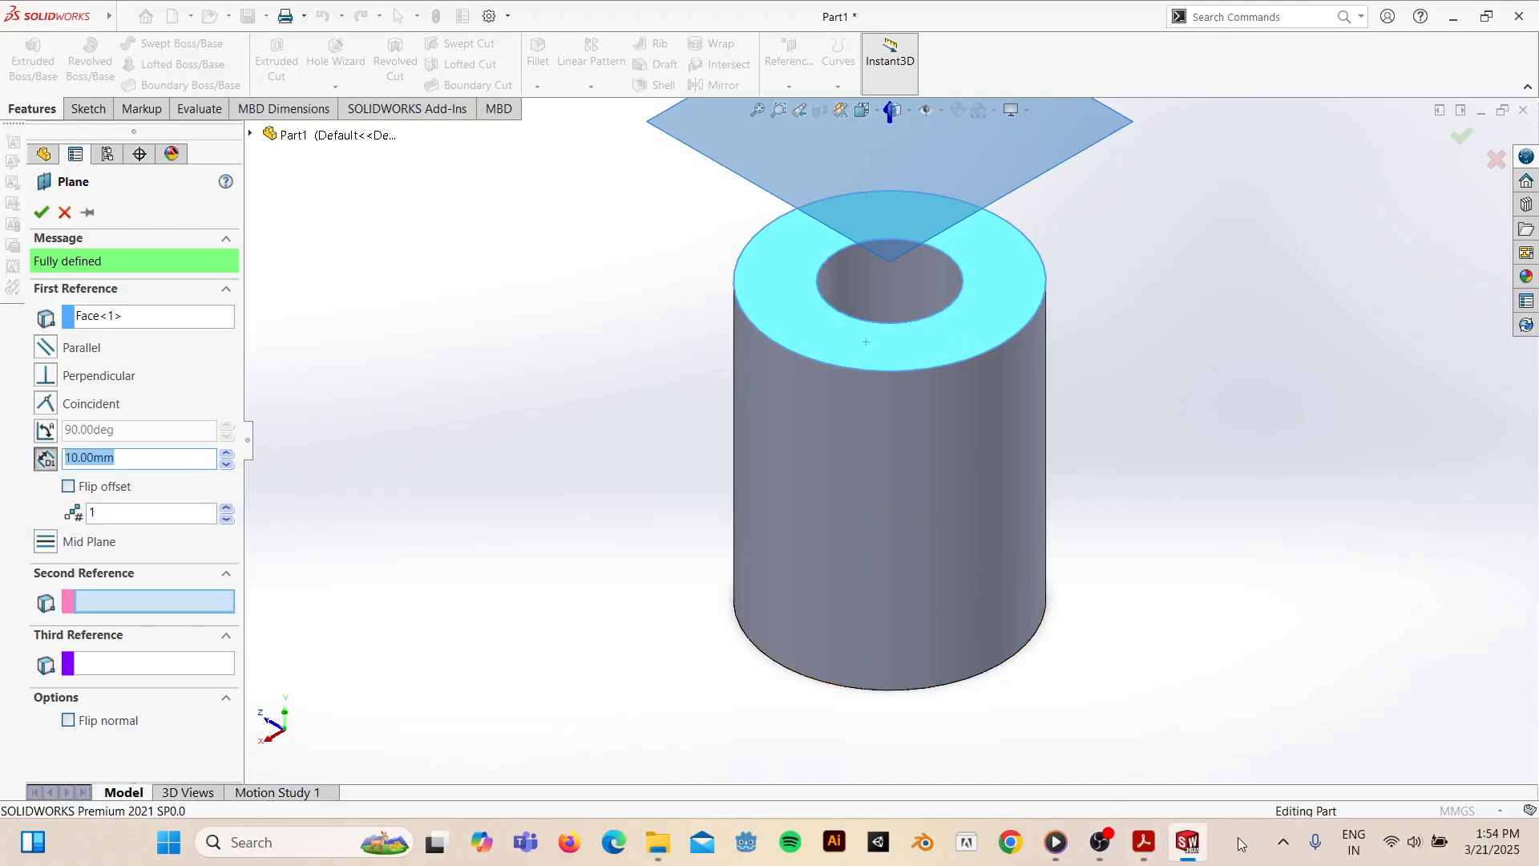
left_click(1144, 841)
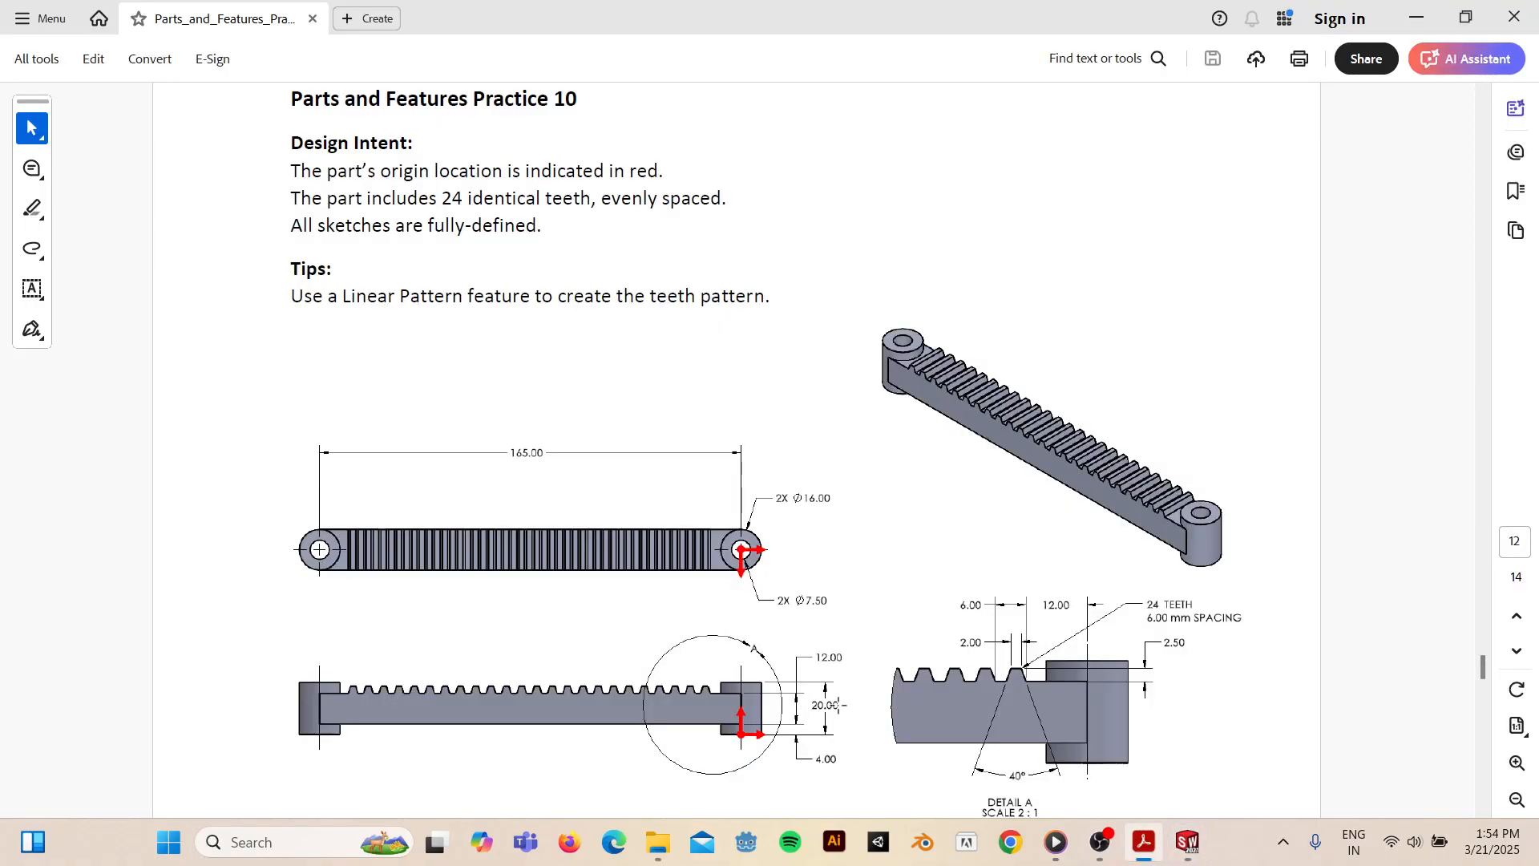
left_click(1417, 16)
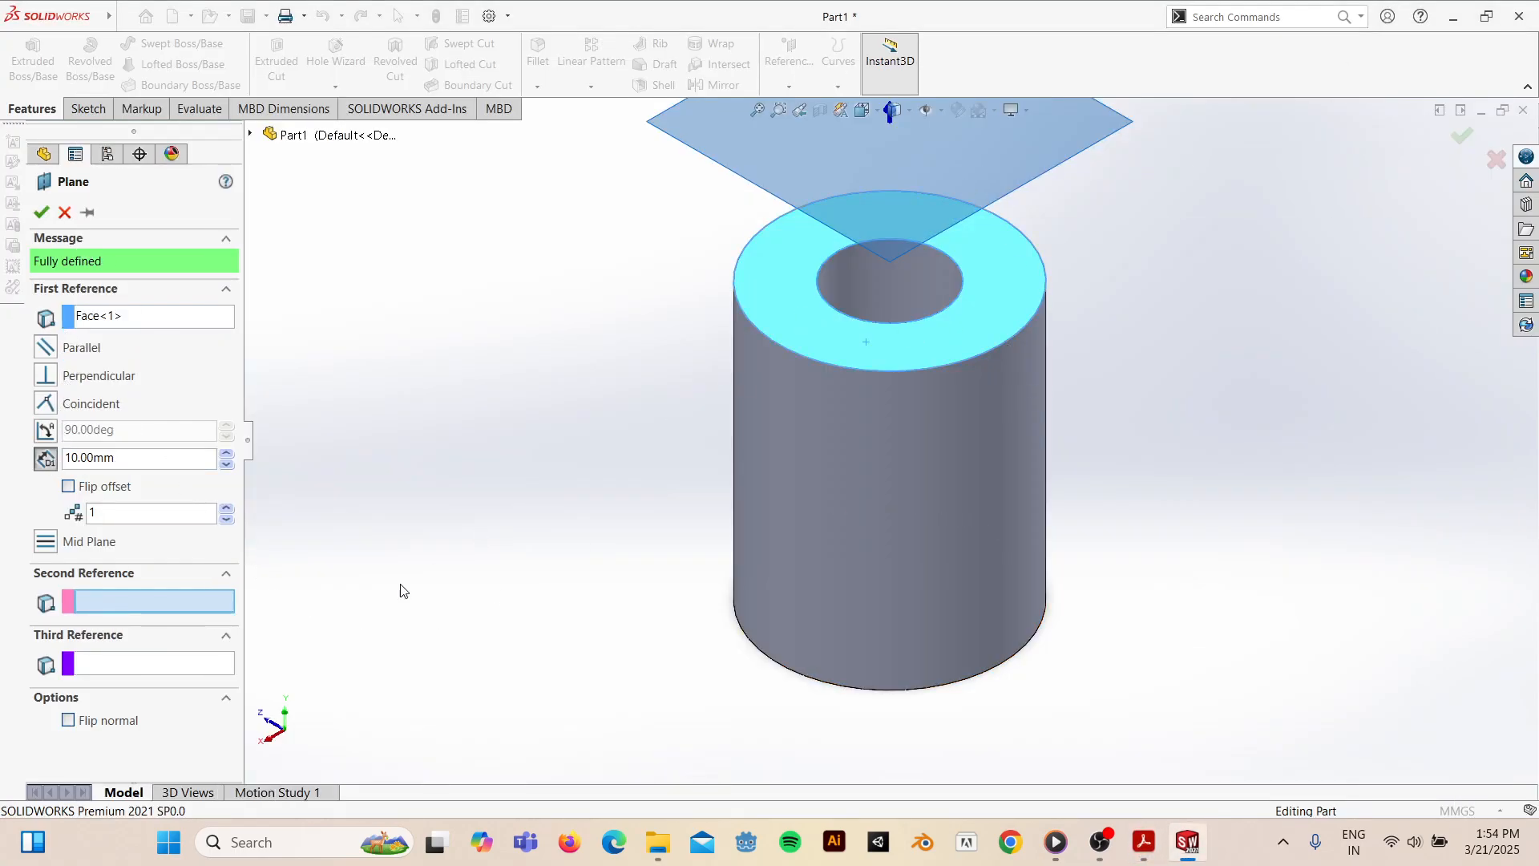
middle_click_drag(698, 600, 704, 450)
middle_click_drag(790, 353, 783, 557)
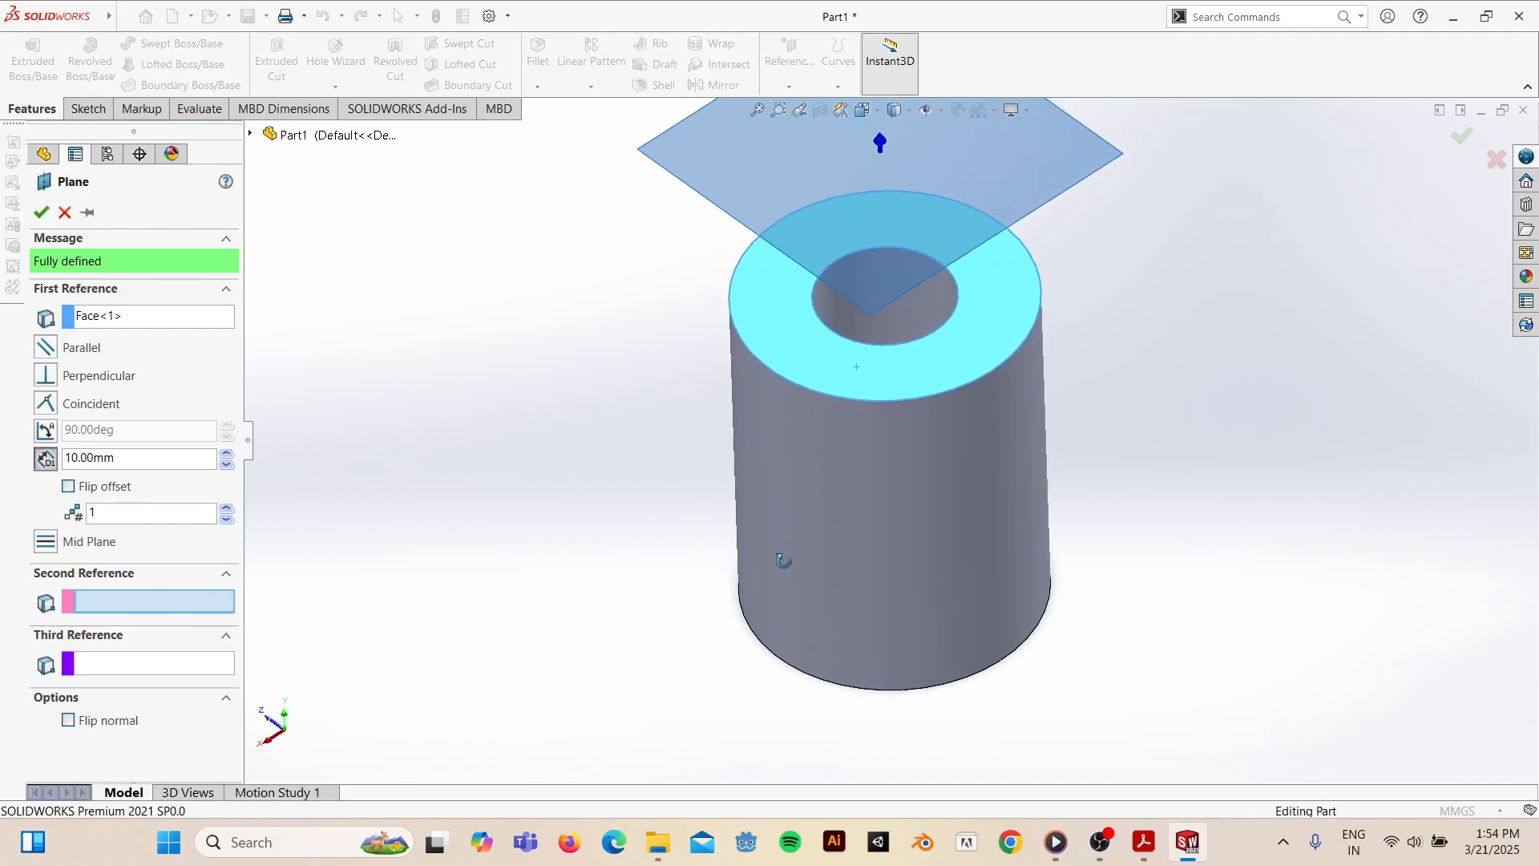
left_click(69, 486)
middle_click_drag(920, 598, 1055, 659)
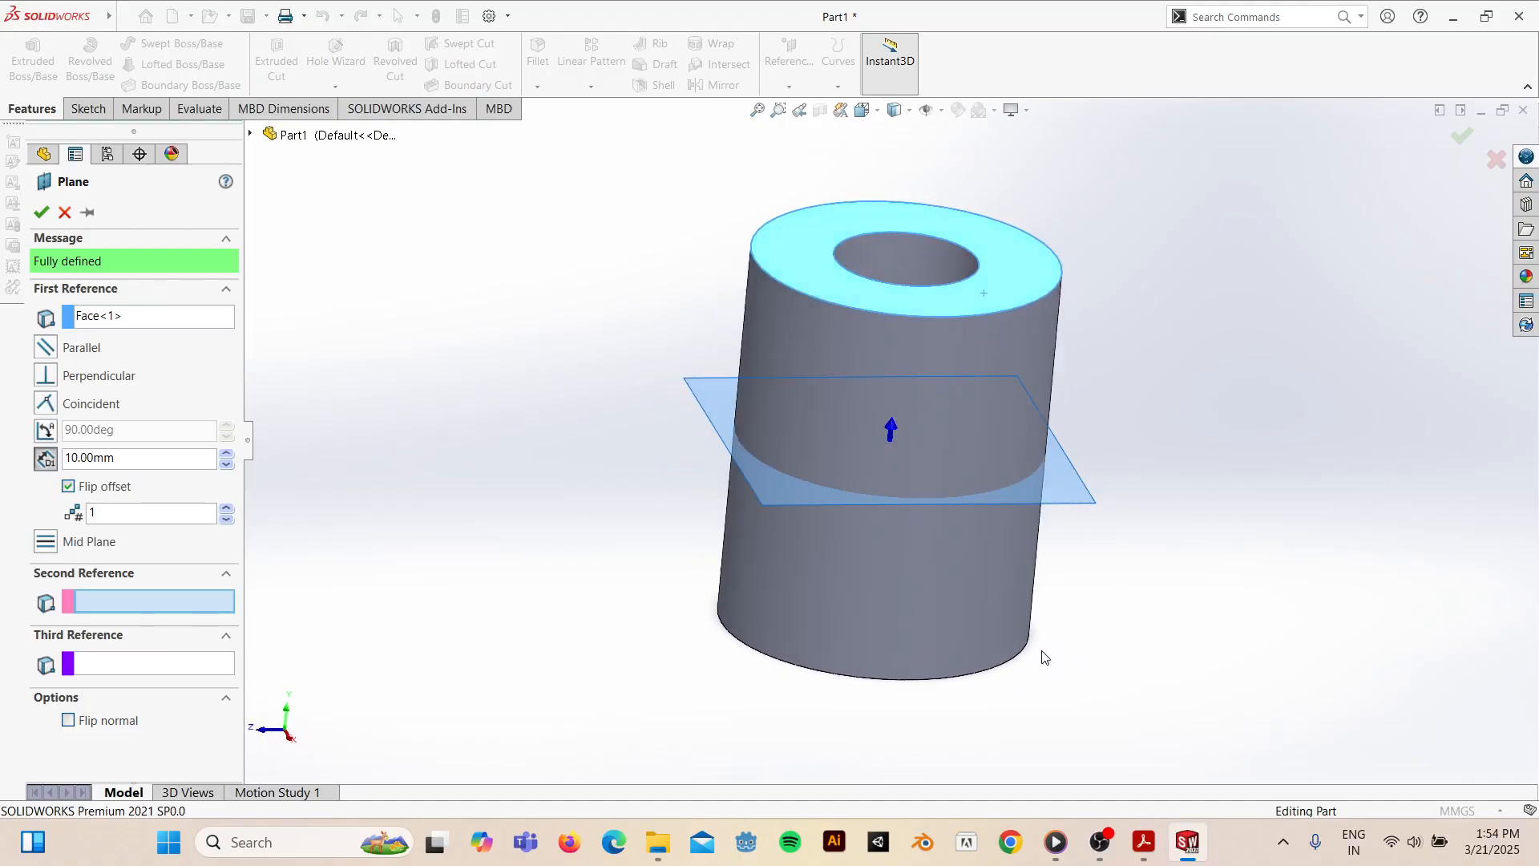
left_click(42, 211)
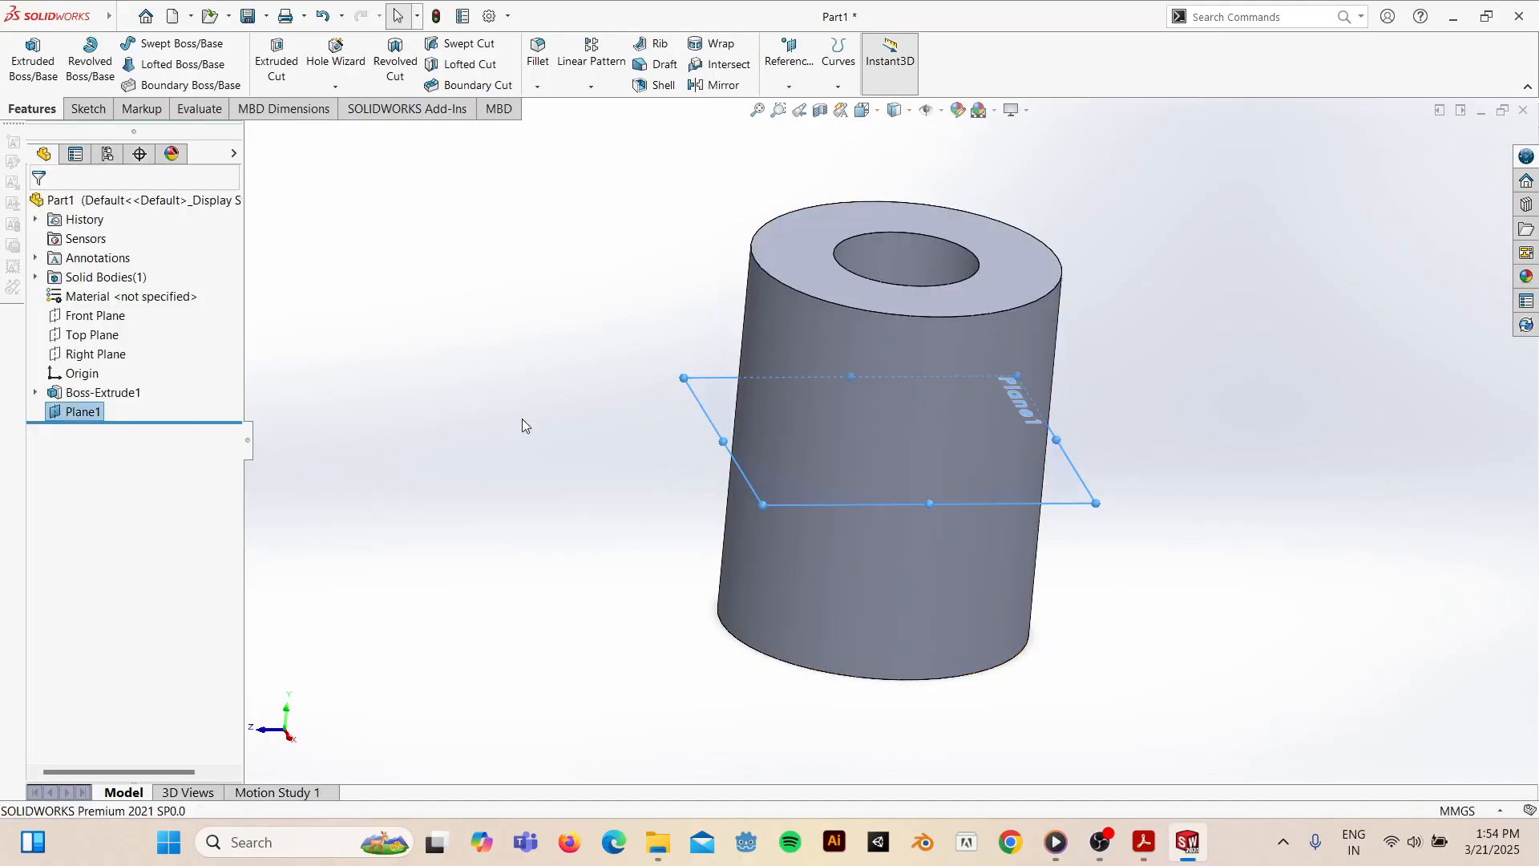
- Open a new sketch on Plane1
left_click(719, 391)
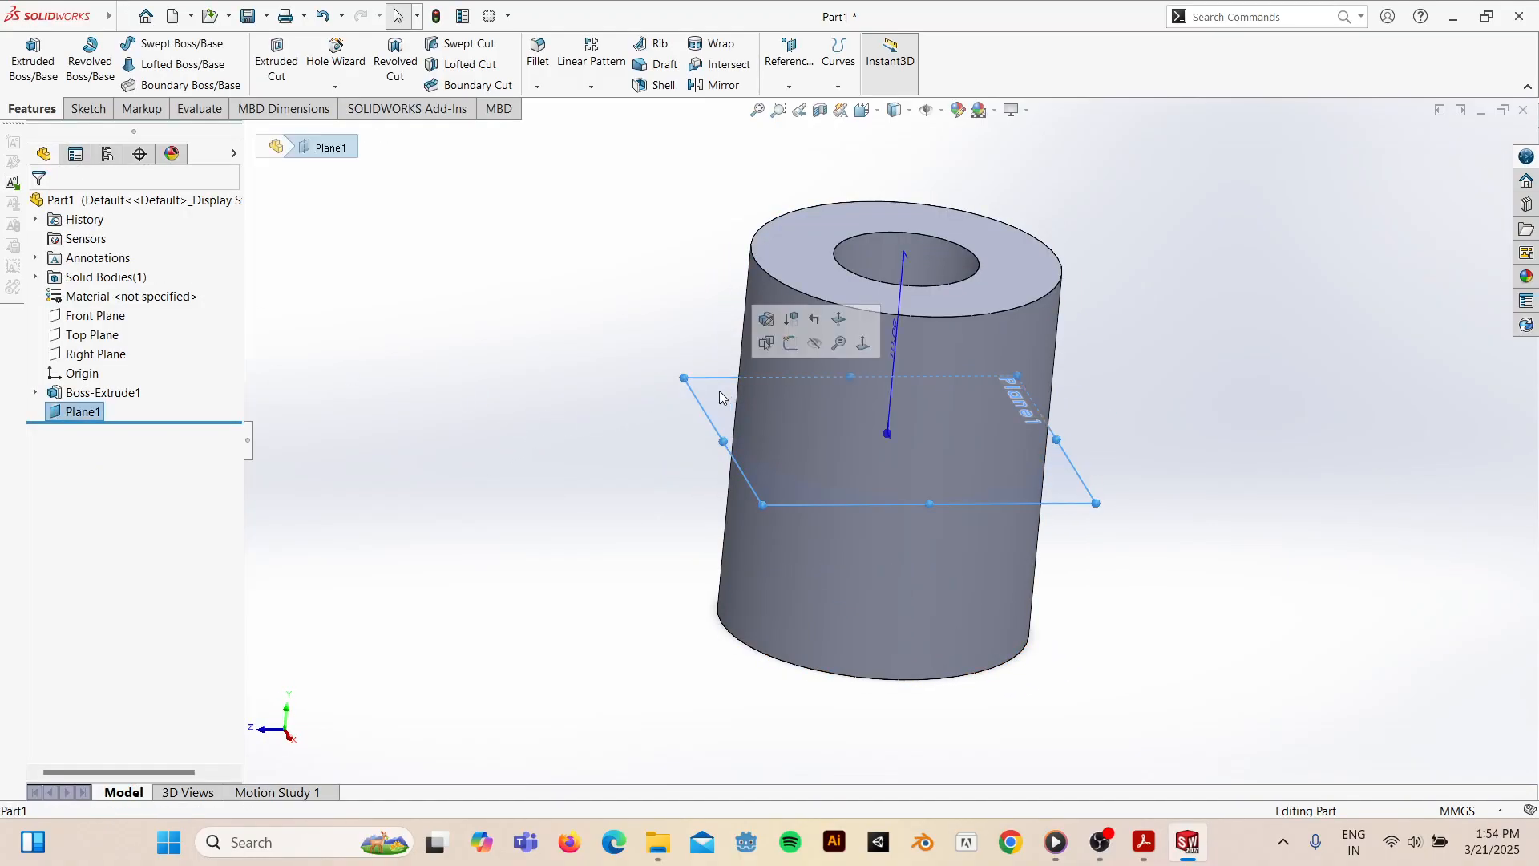
left_click(87, 108)
left_click(25, 80)
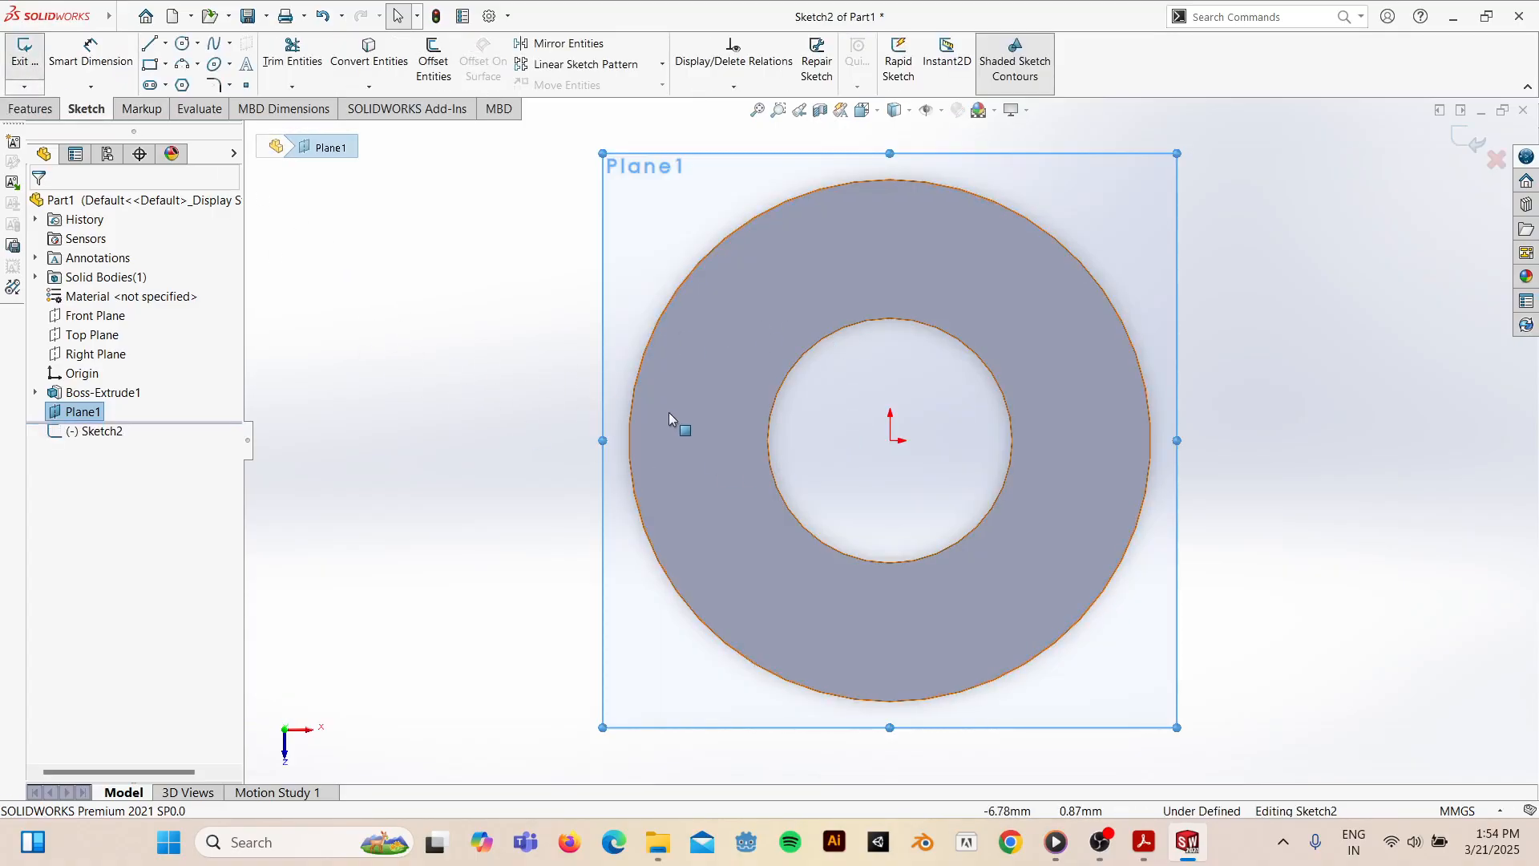
- Draw a corner rectangle from the outer circle's top point down to the lower left
left_click(150, 65)
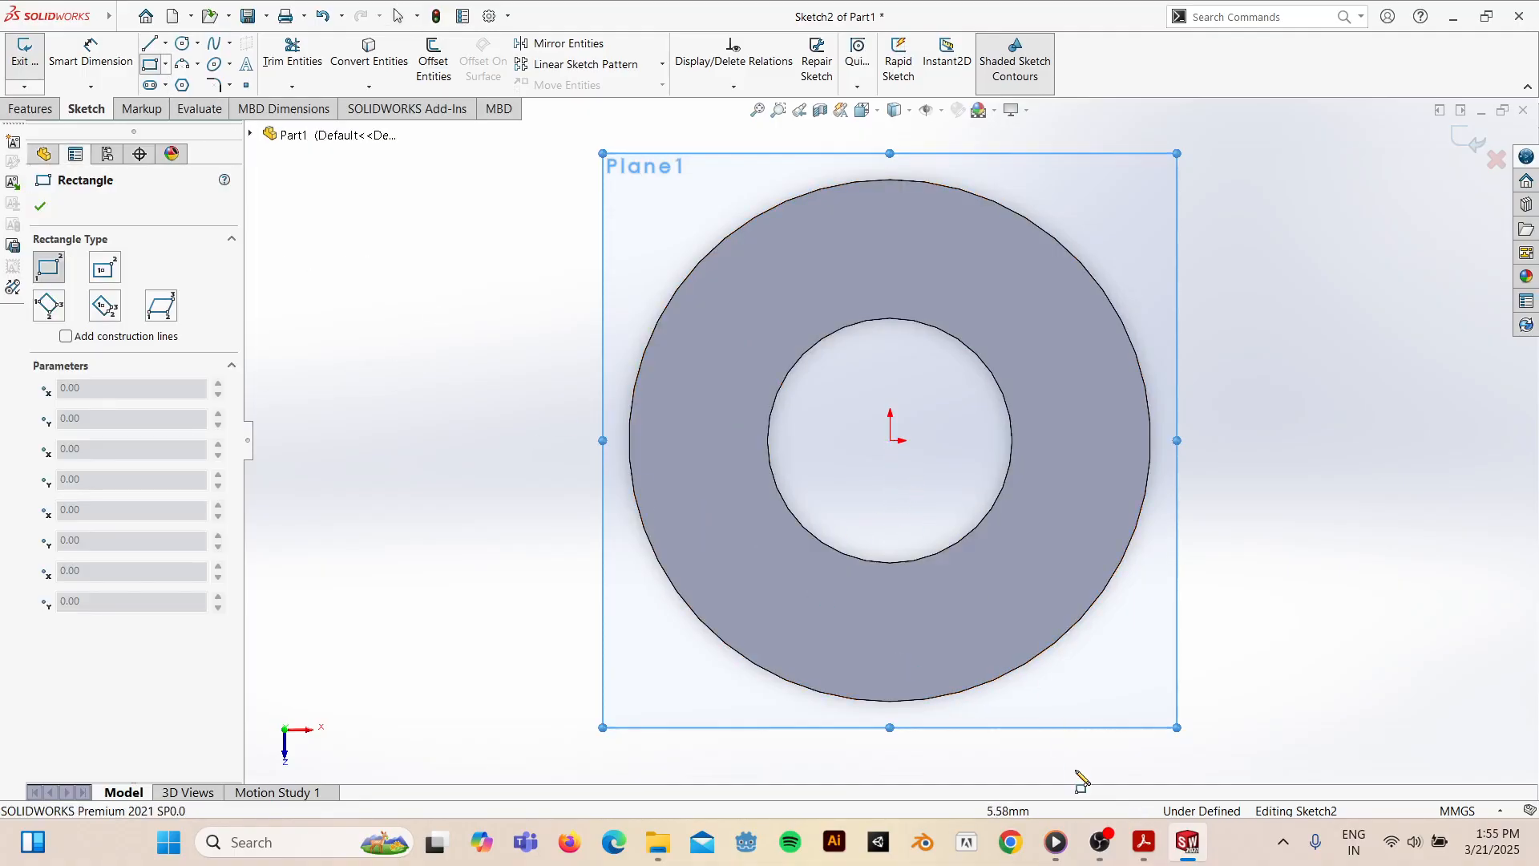
left_click(1147, 843)
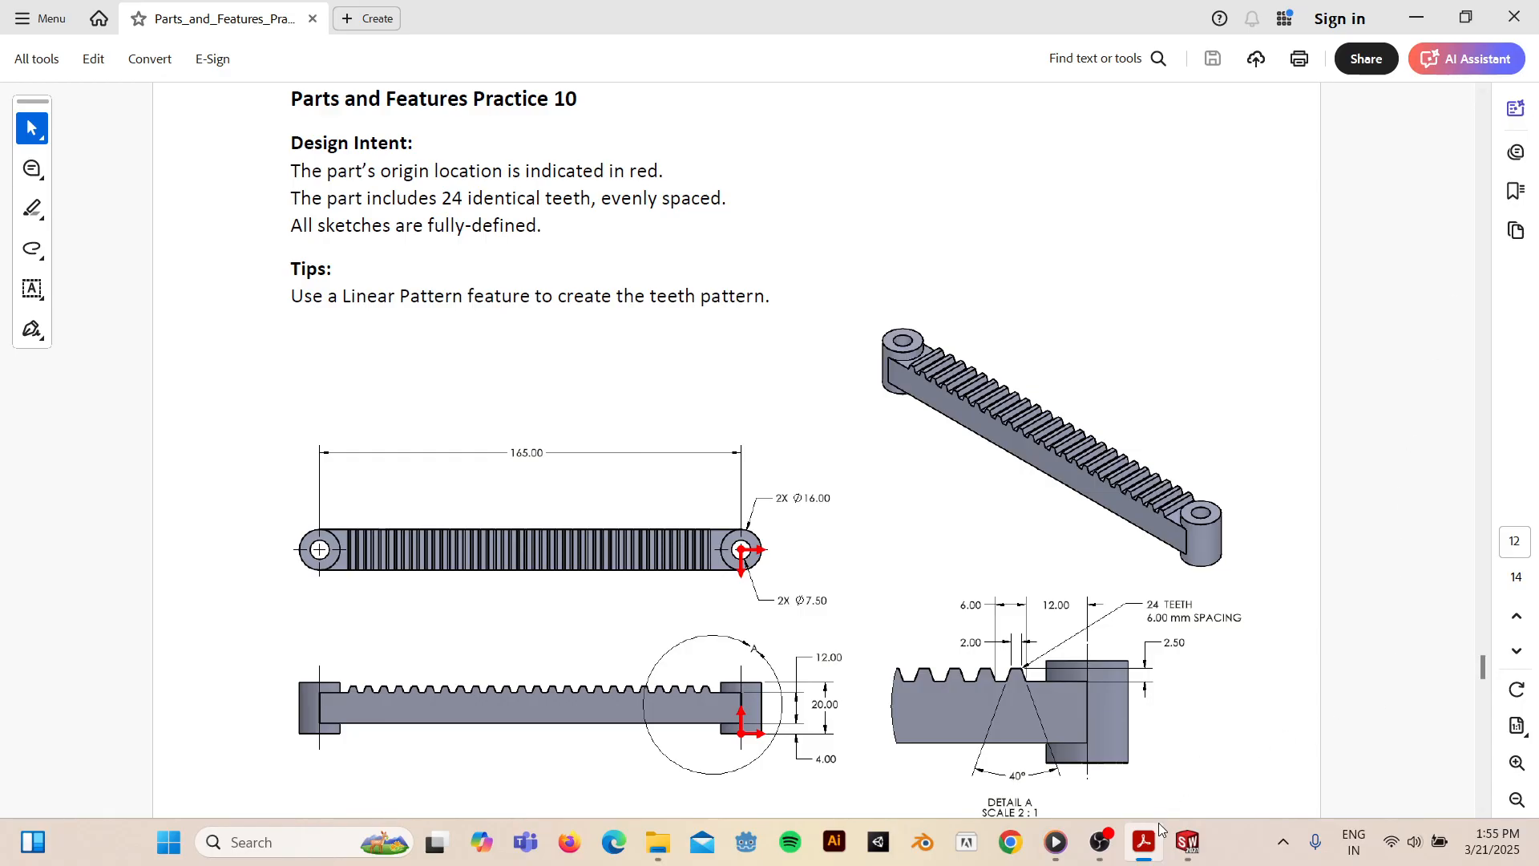
left_click(1188, 843)
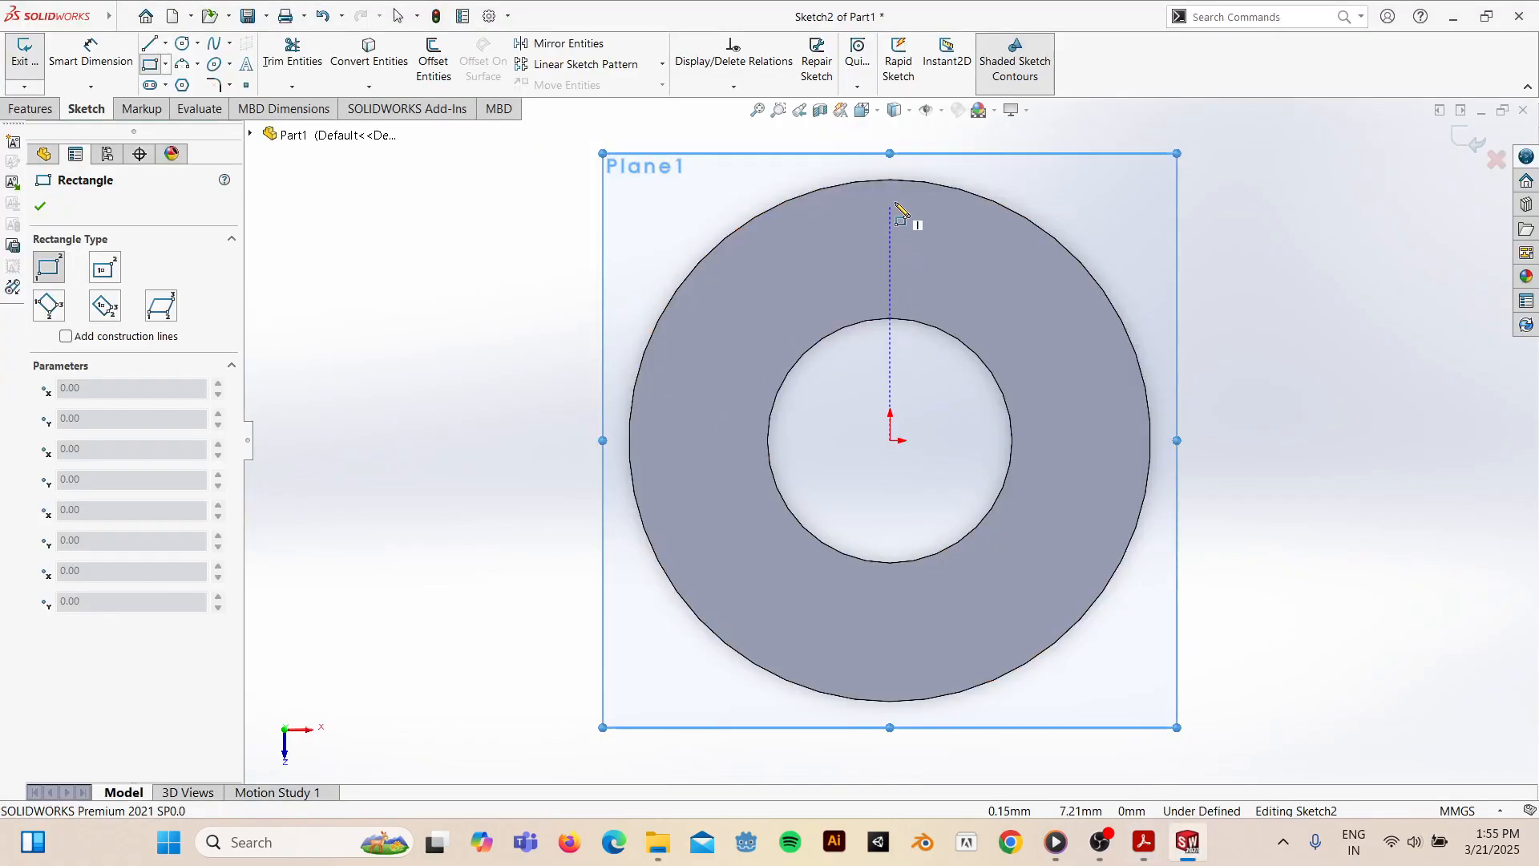
left_click(890, 179)
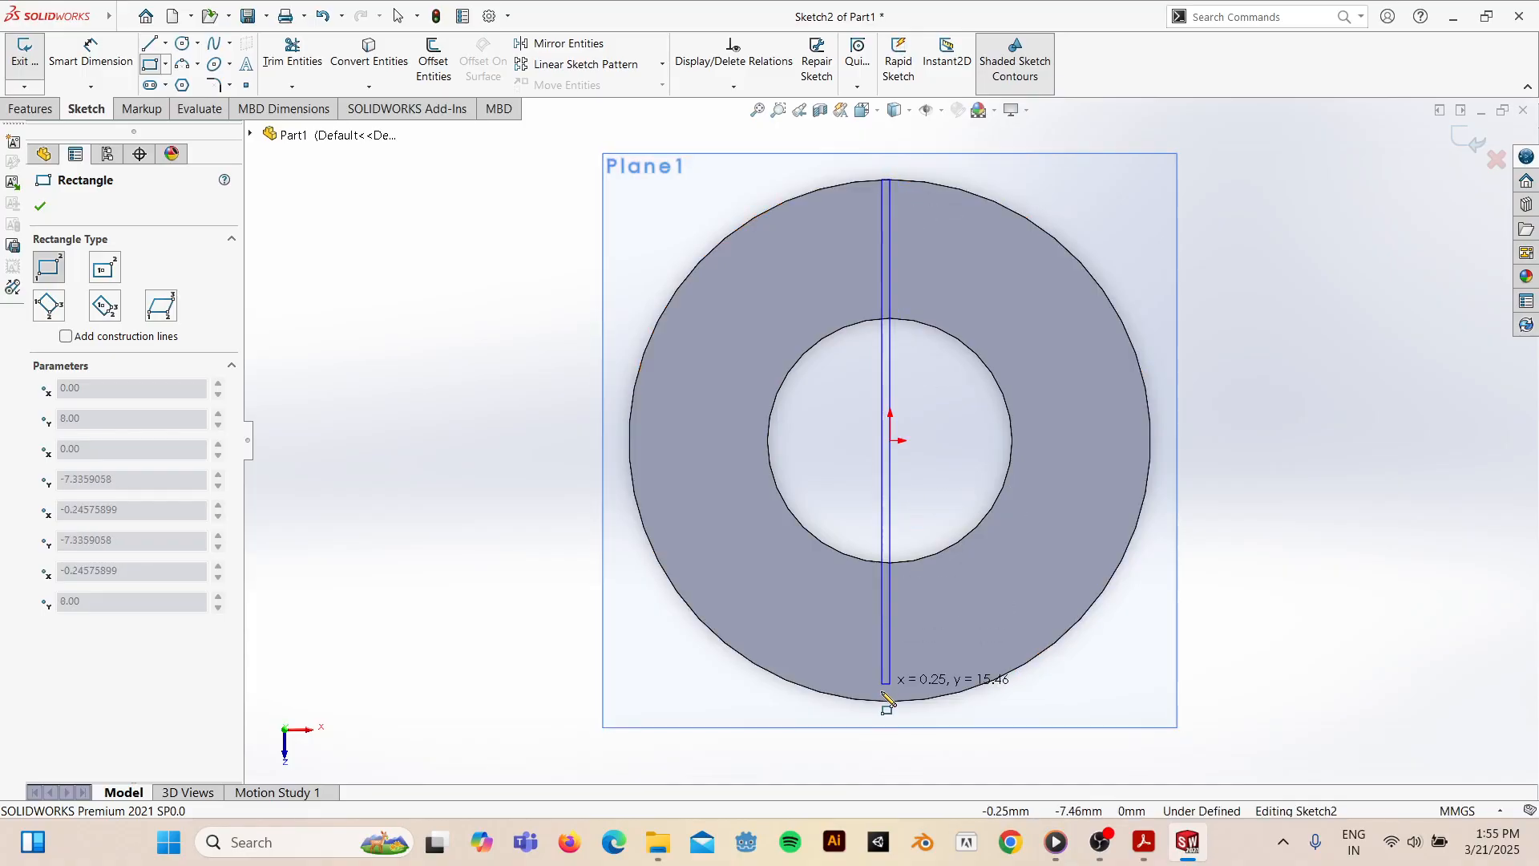
left_click(274, 672)
left_click(118, 77)
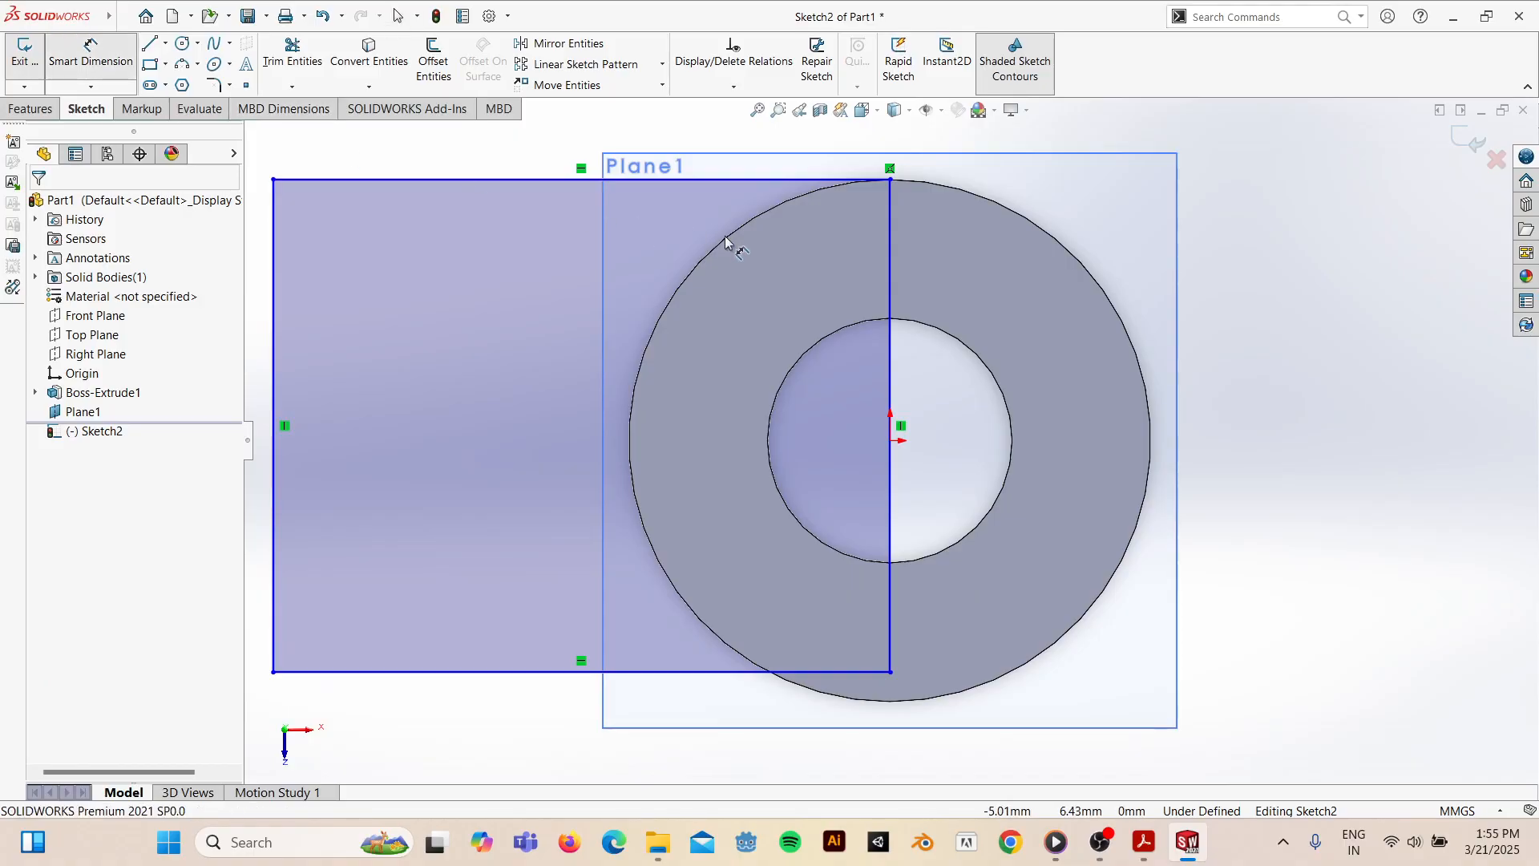
- Dimension the rectangle's top edge to 165 mm and its vertical edge to 16 mm, then compare with the PDF
left_click(534, 179)
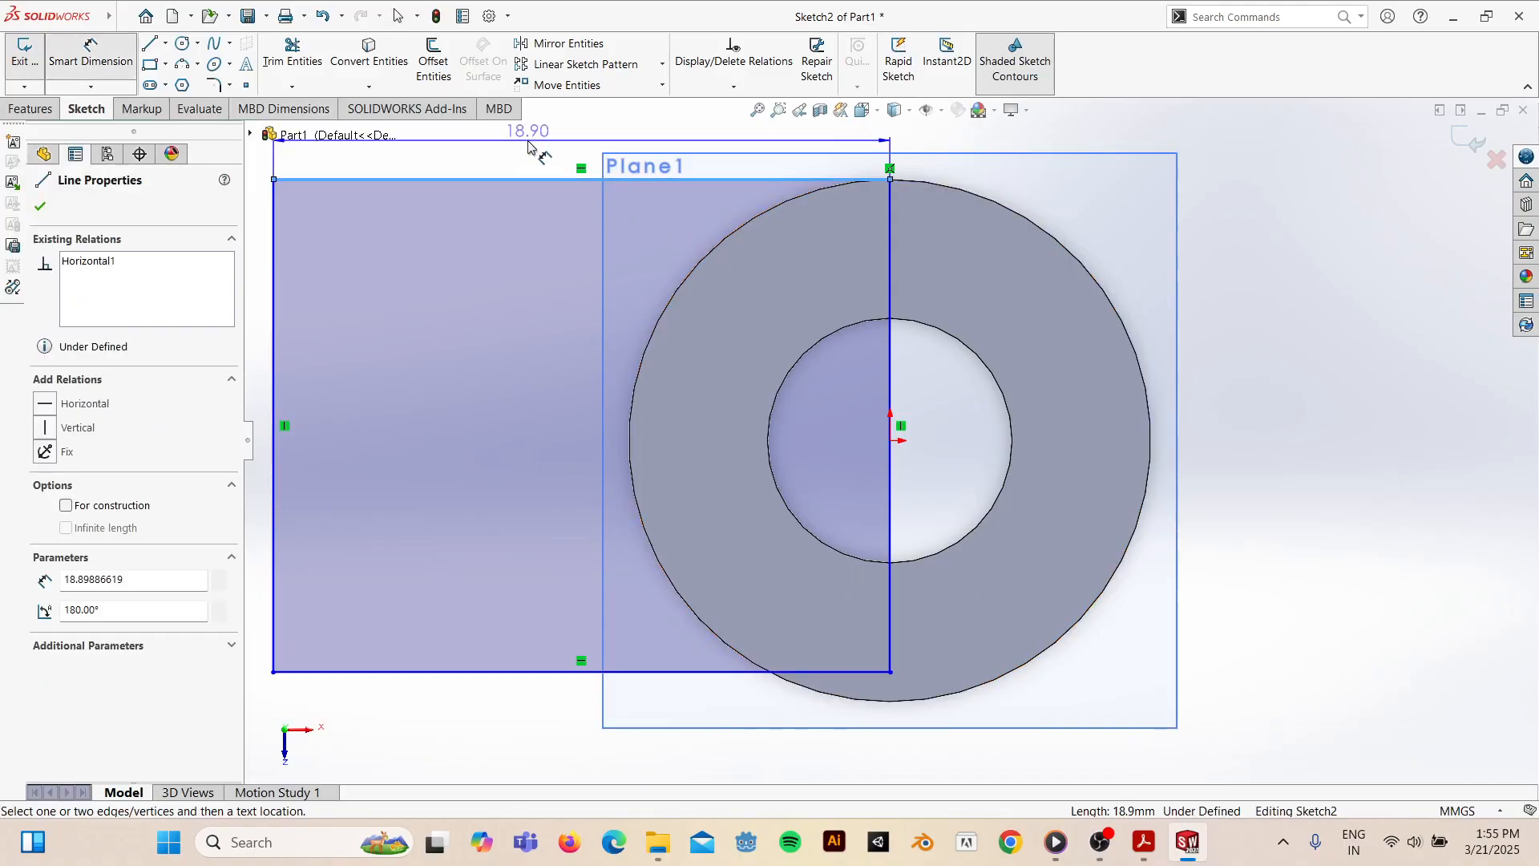
left_click(528, 153)
type("165")
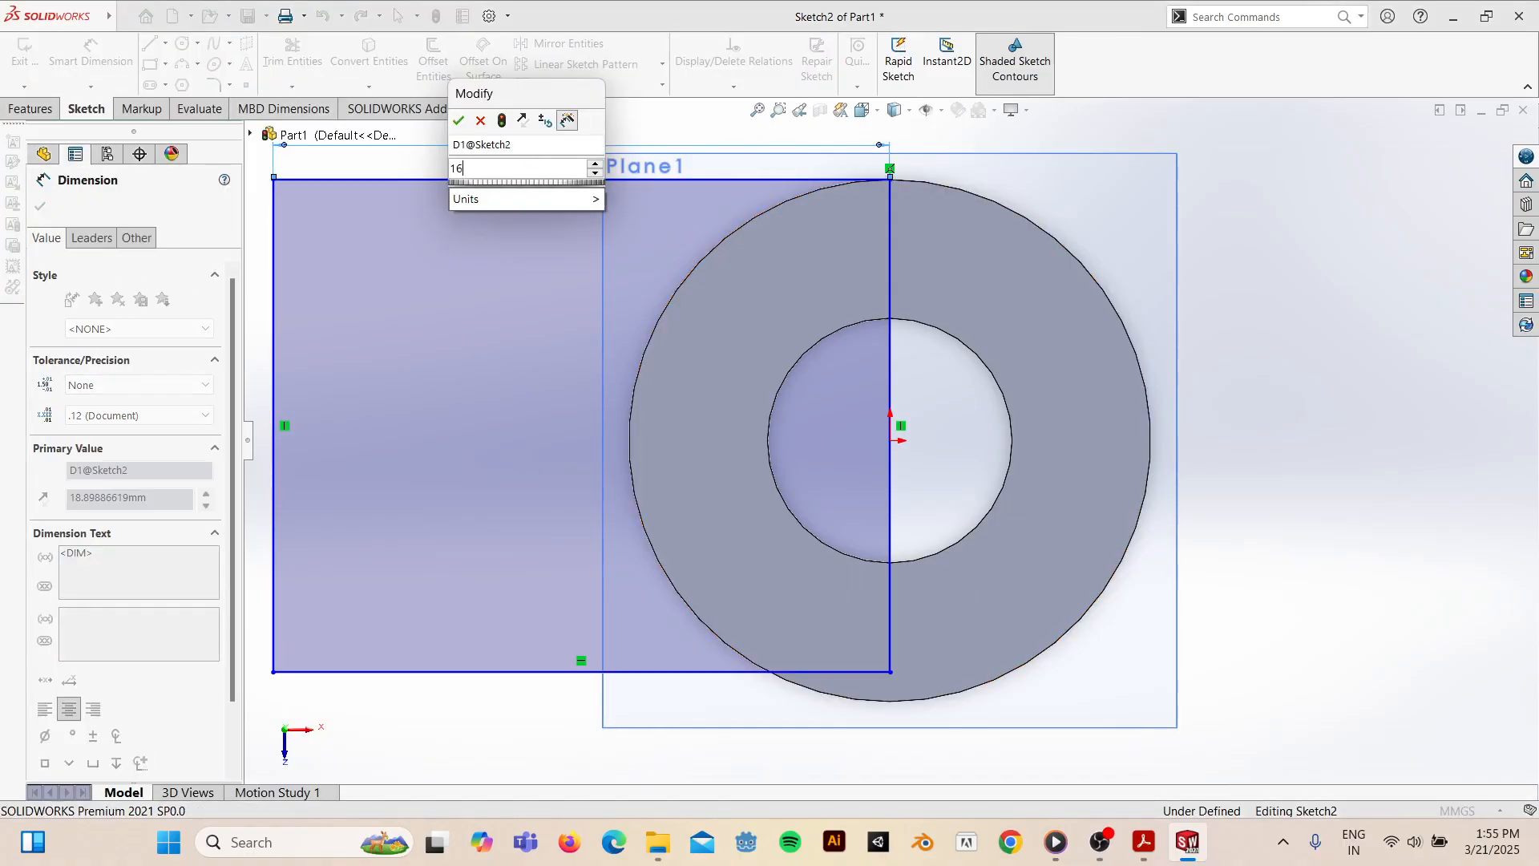
key("Return")
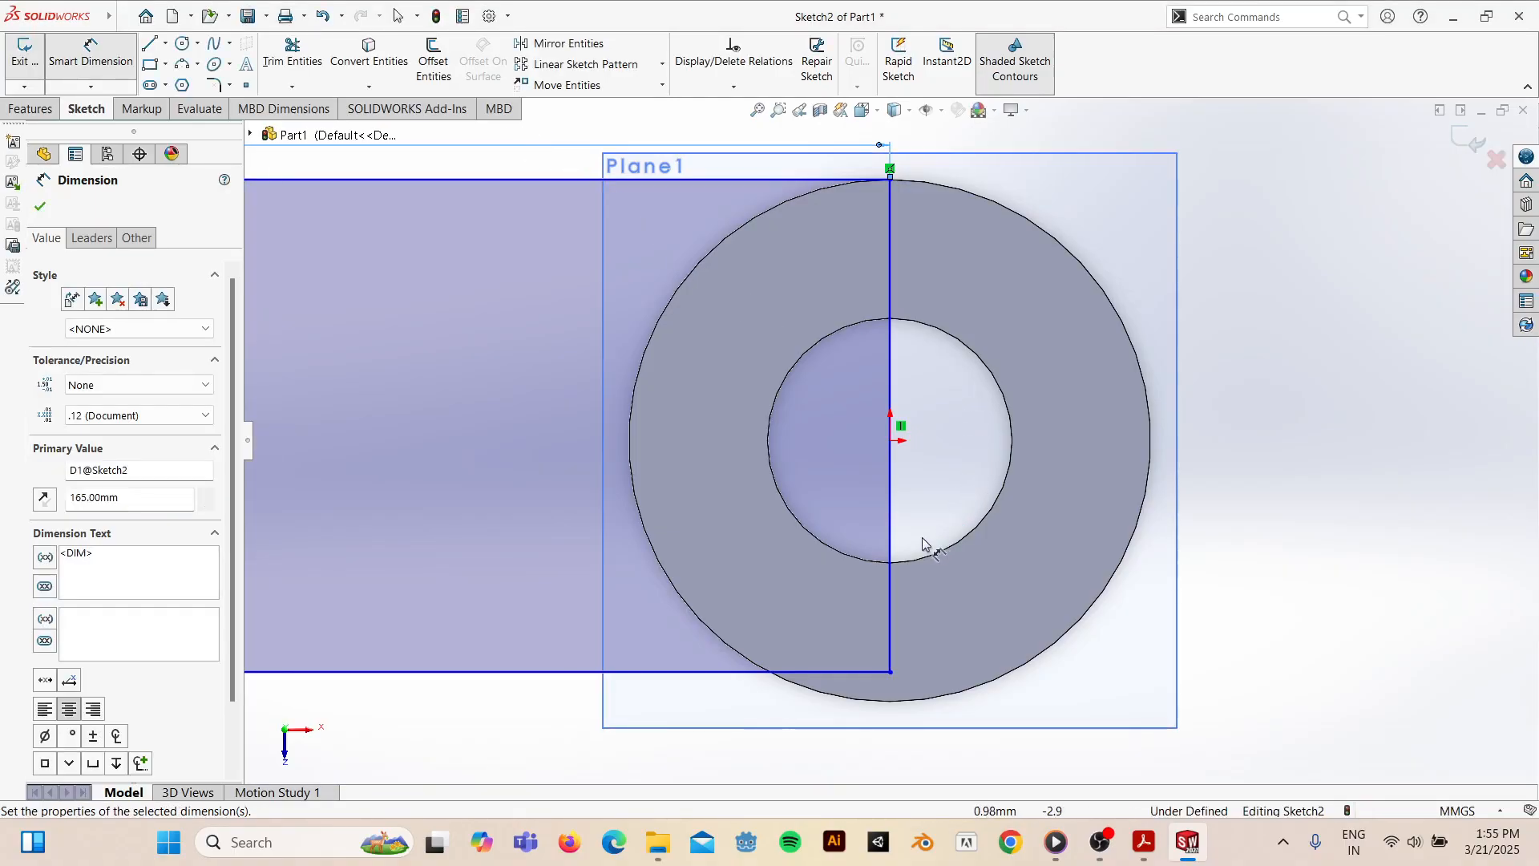
left_click(891, 516)
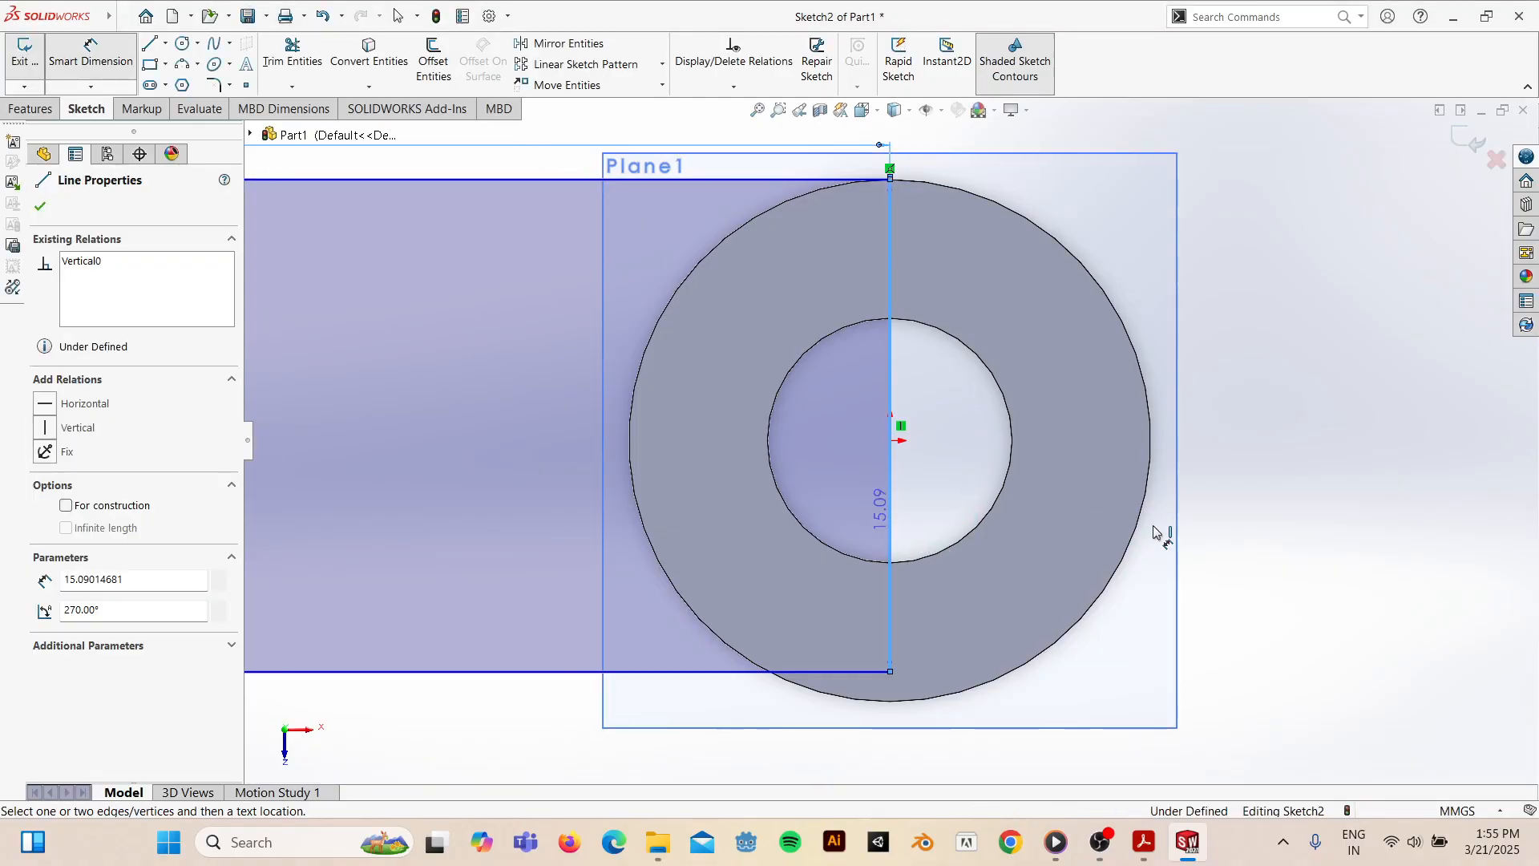
left_click(1273, 527)
type("16")
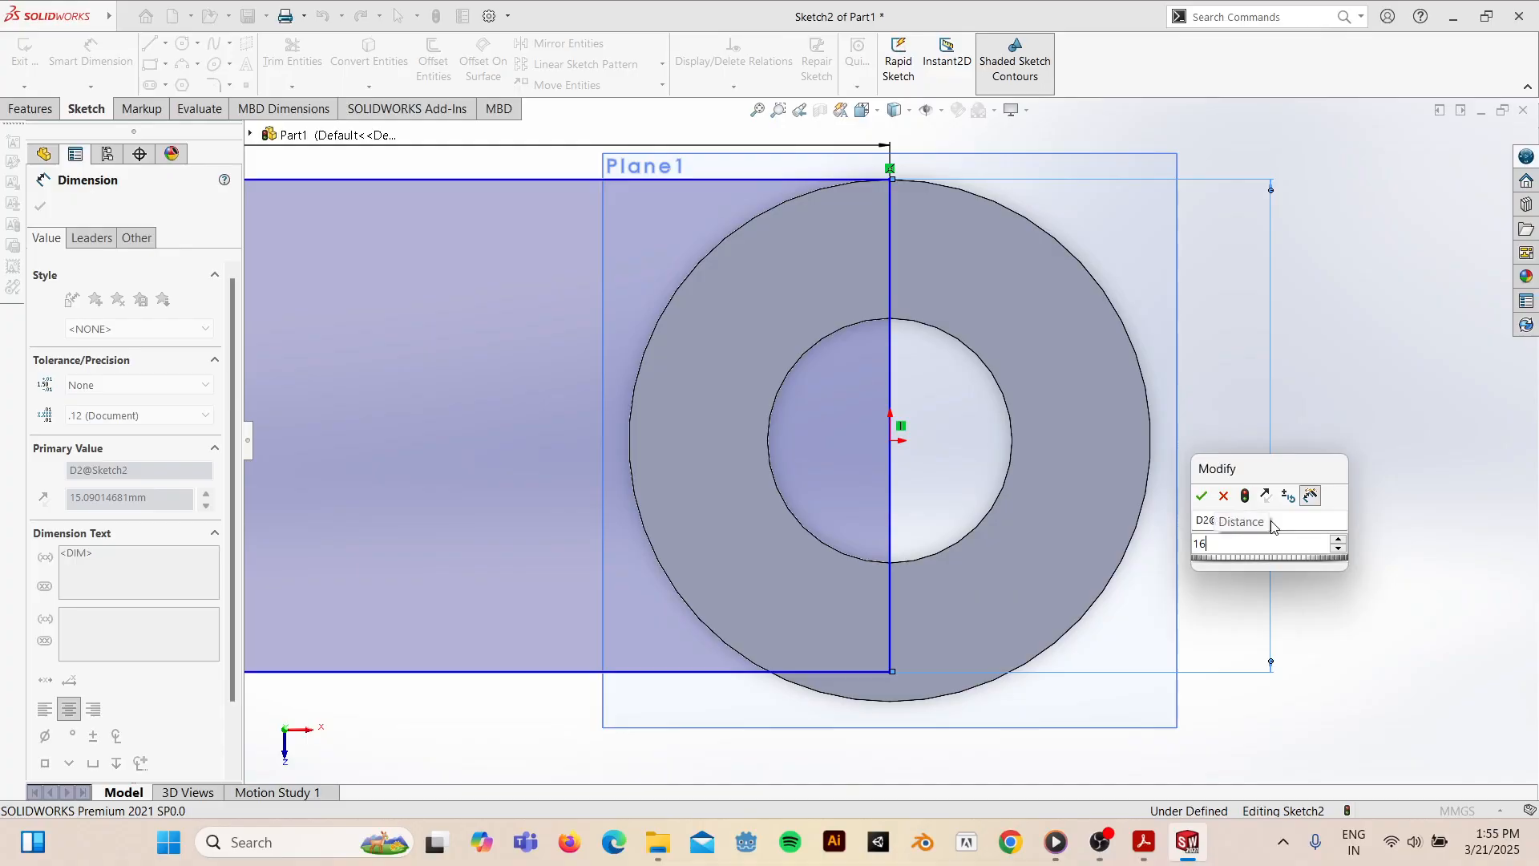
key("Return")
key("Escape")
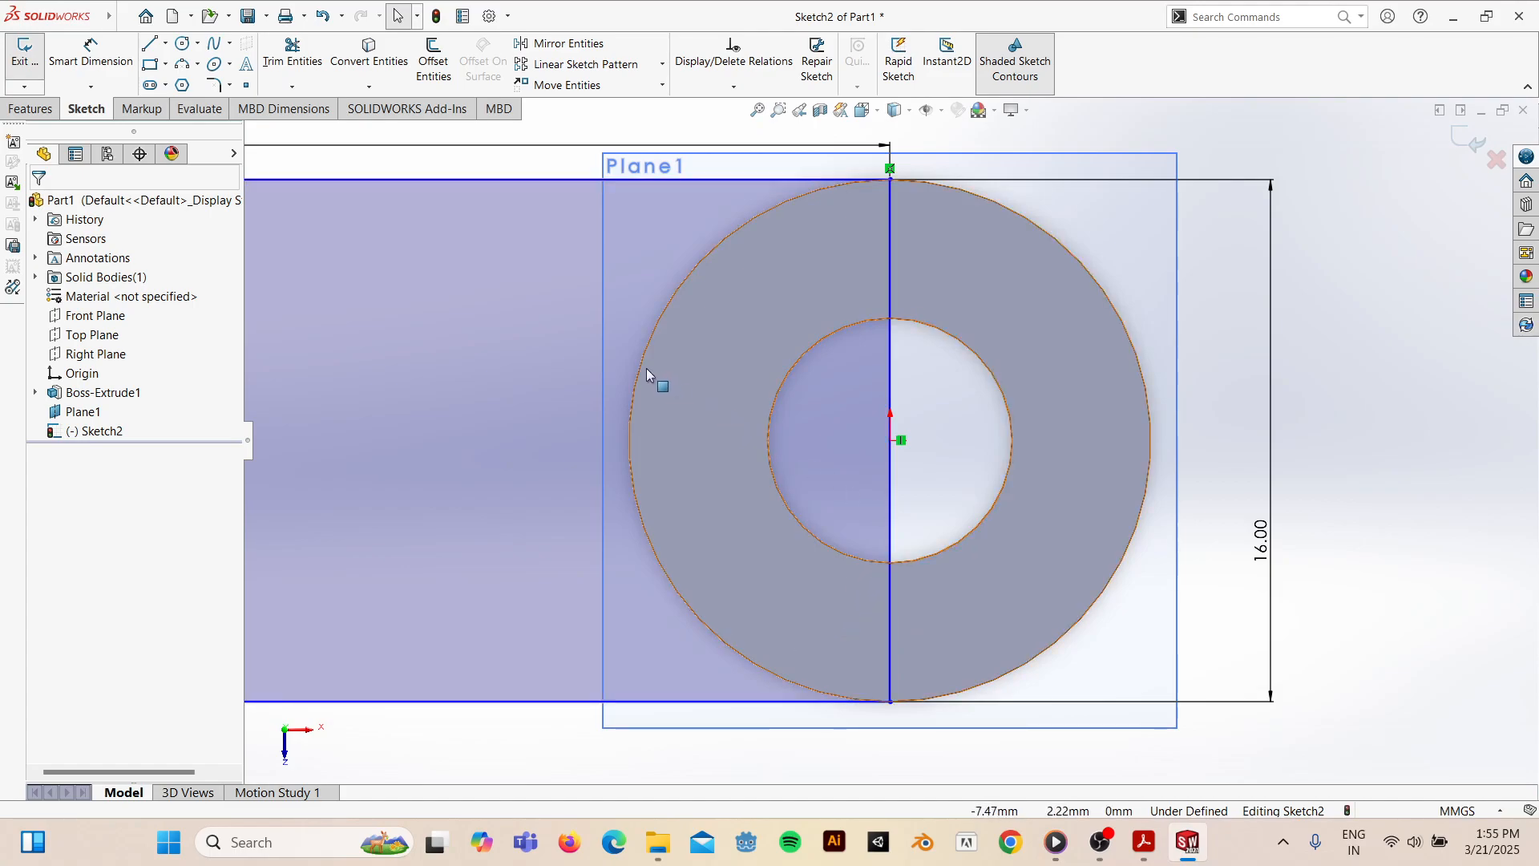
left_click(1148, 844)
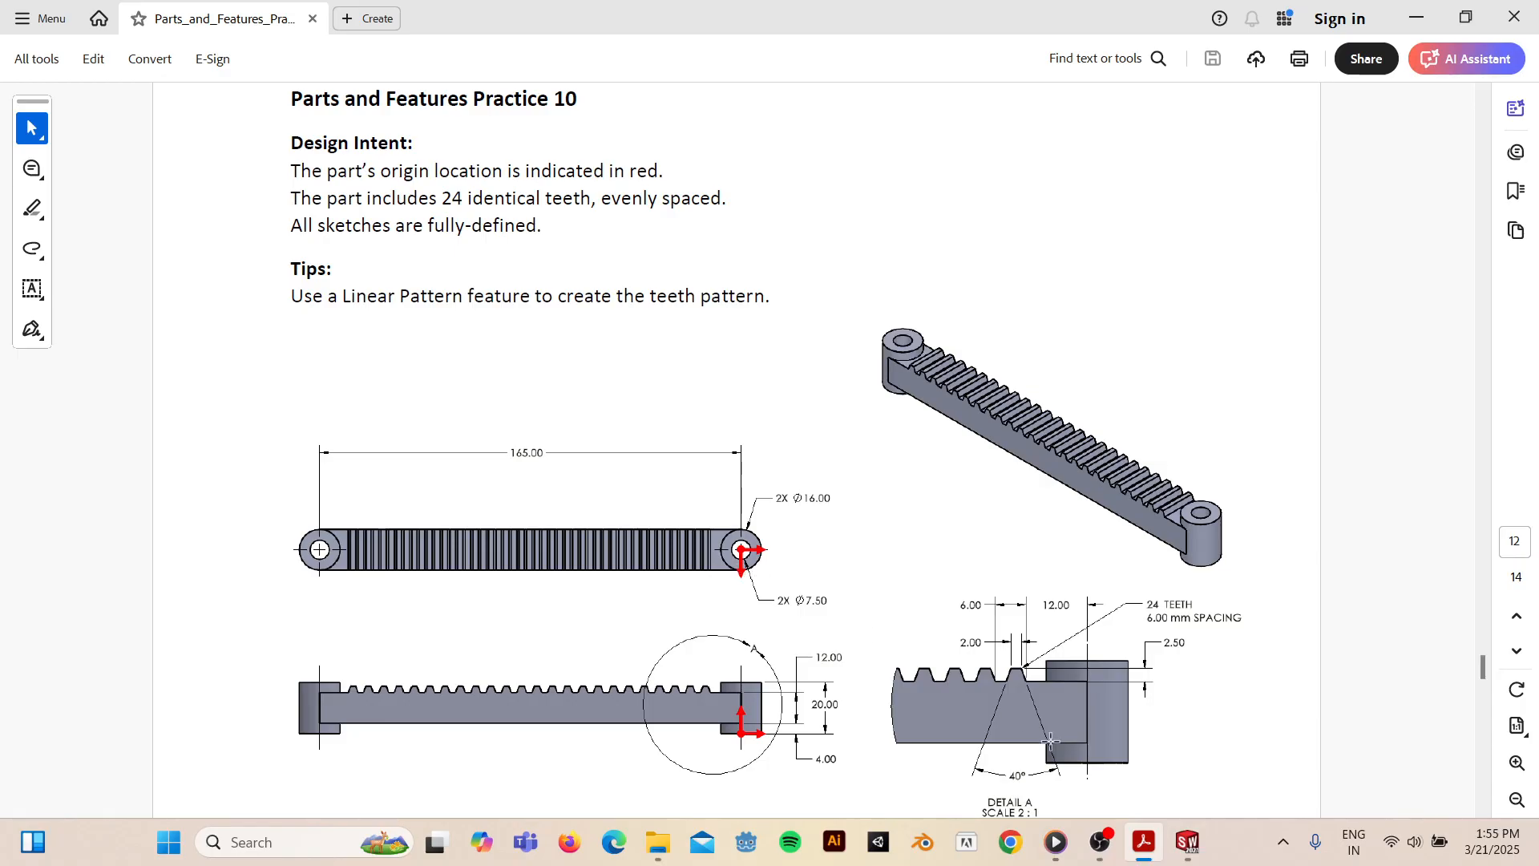
left_click(1188, 842)
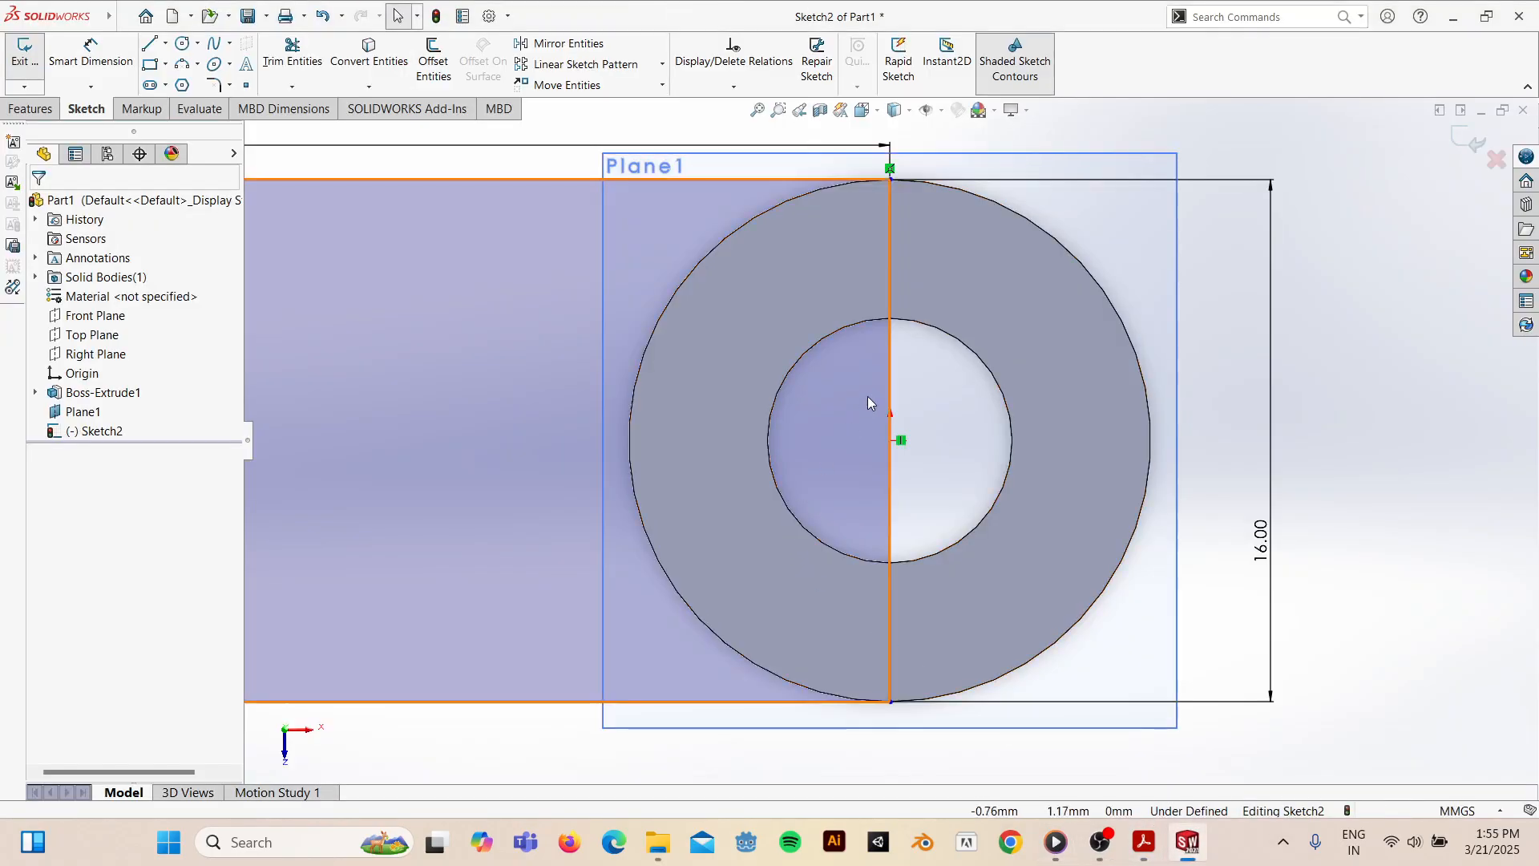
- Switch to the Top view and select the Ø16 outer circle at the bar's end
mouse_move(787, 630)
middle_mouse_down()
mouse_move(793, 368)
mouse_move(763, 649)
mouse_move(811, 395)
mouse_move(770, 521)
mouse_move(754, 487)
middle_mouse_up()
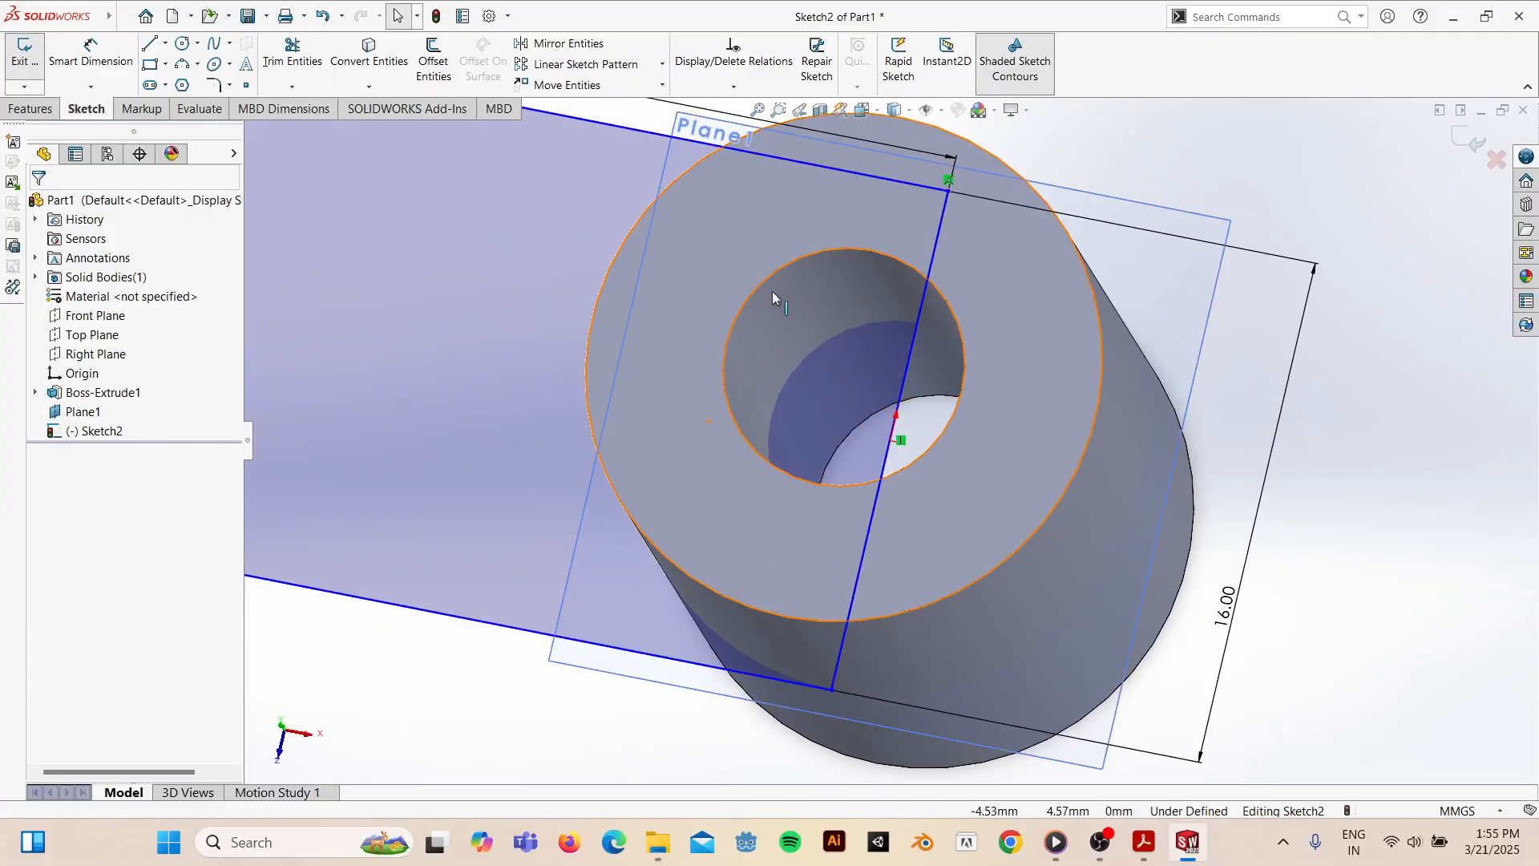
key("space")
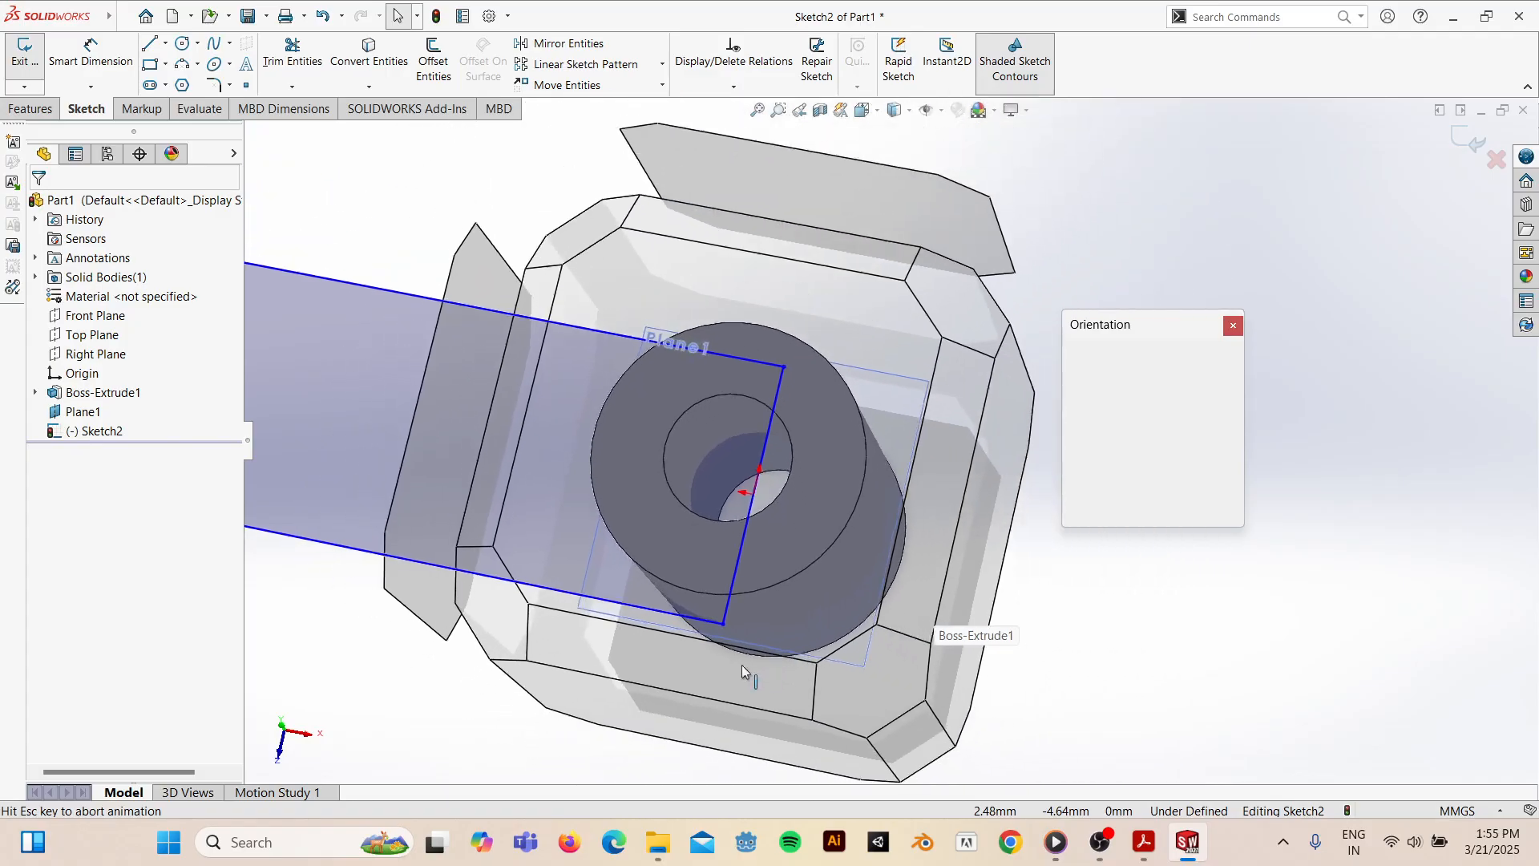
left_click(634, 499)
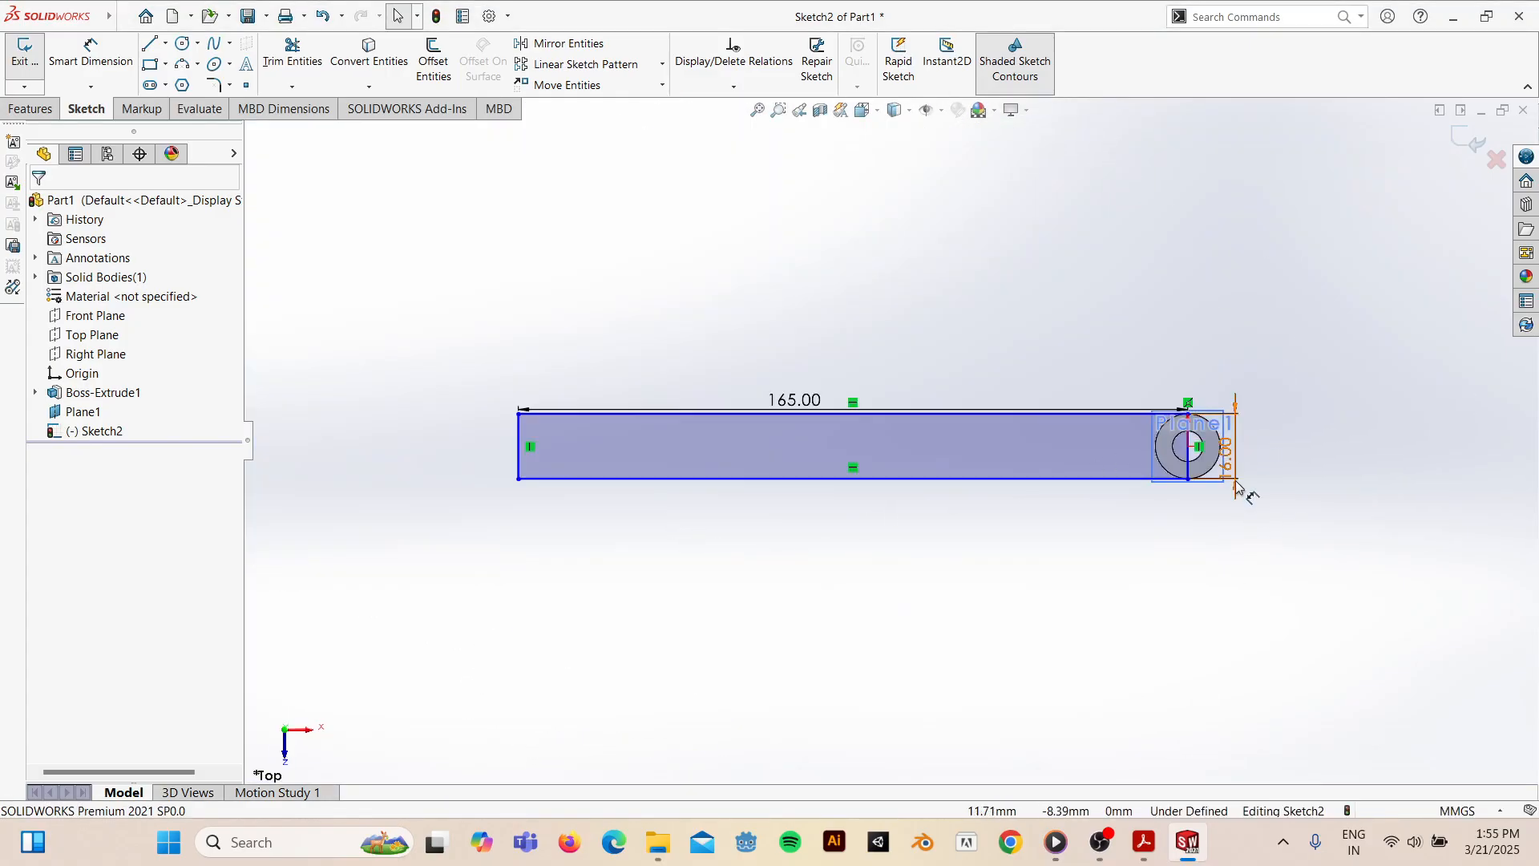
left_click(1159, 447)
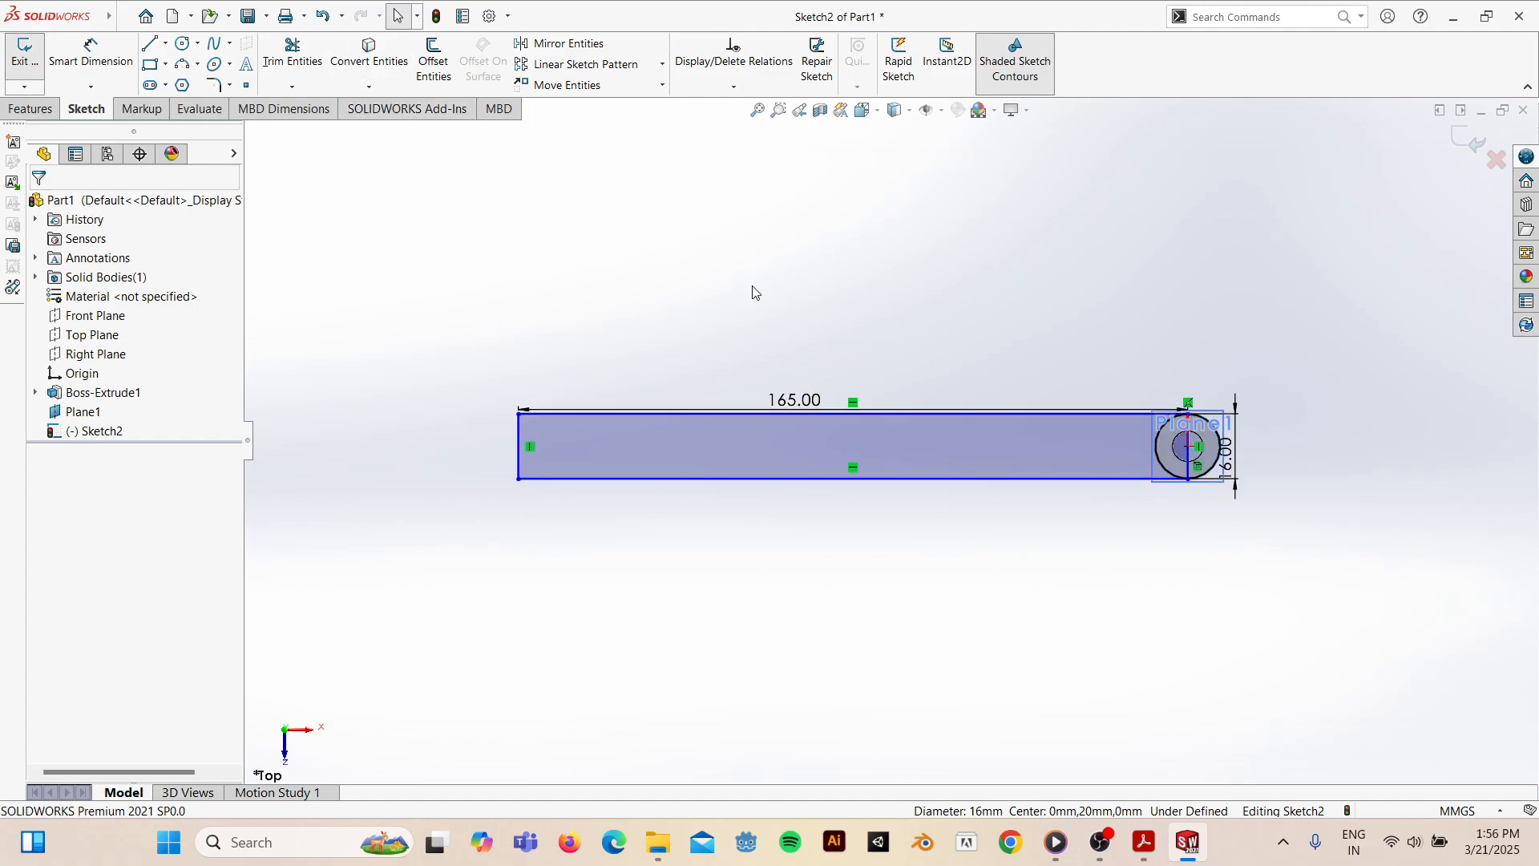
mouse_move(1045, 549)
middle_mouse_down()
mouse_move(1086, 302)
mouse_move(1059, 278)
mouse_move(1011, 341)
mouse_move(1048, 467)
mouse_move(1021, 447)
mouse_move(1034, 330)
mouse_move(1042, 481)
middle_mouse_up()
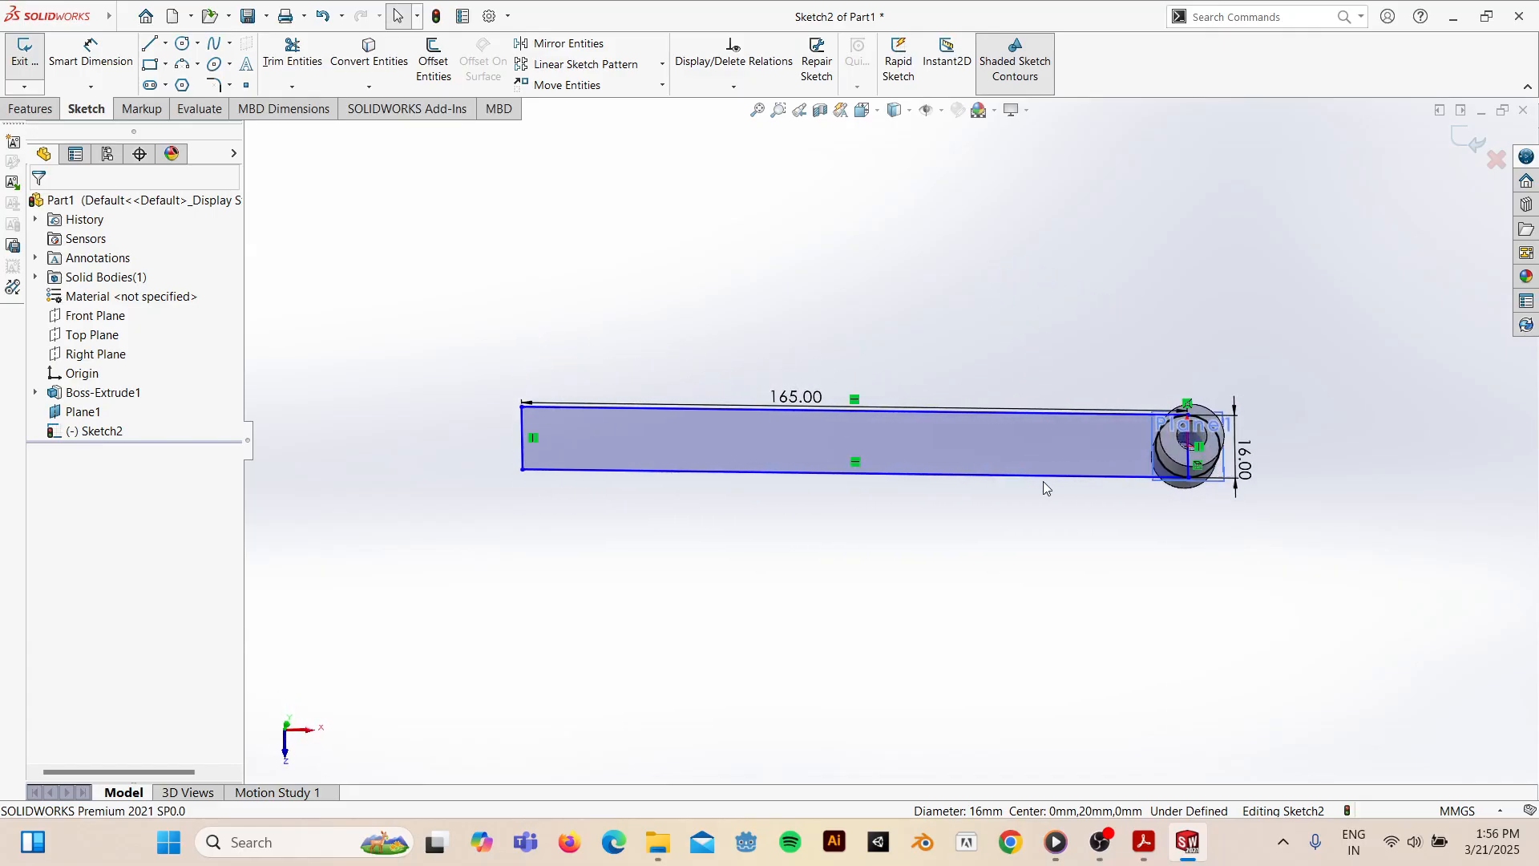
key("space")
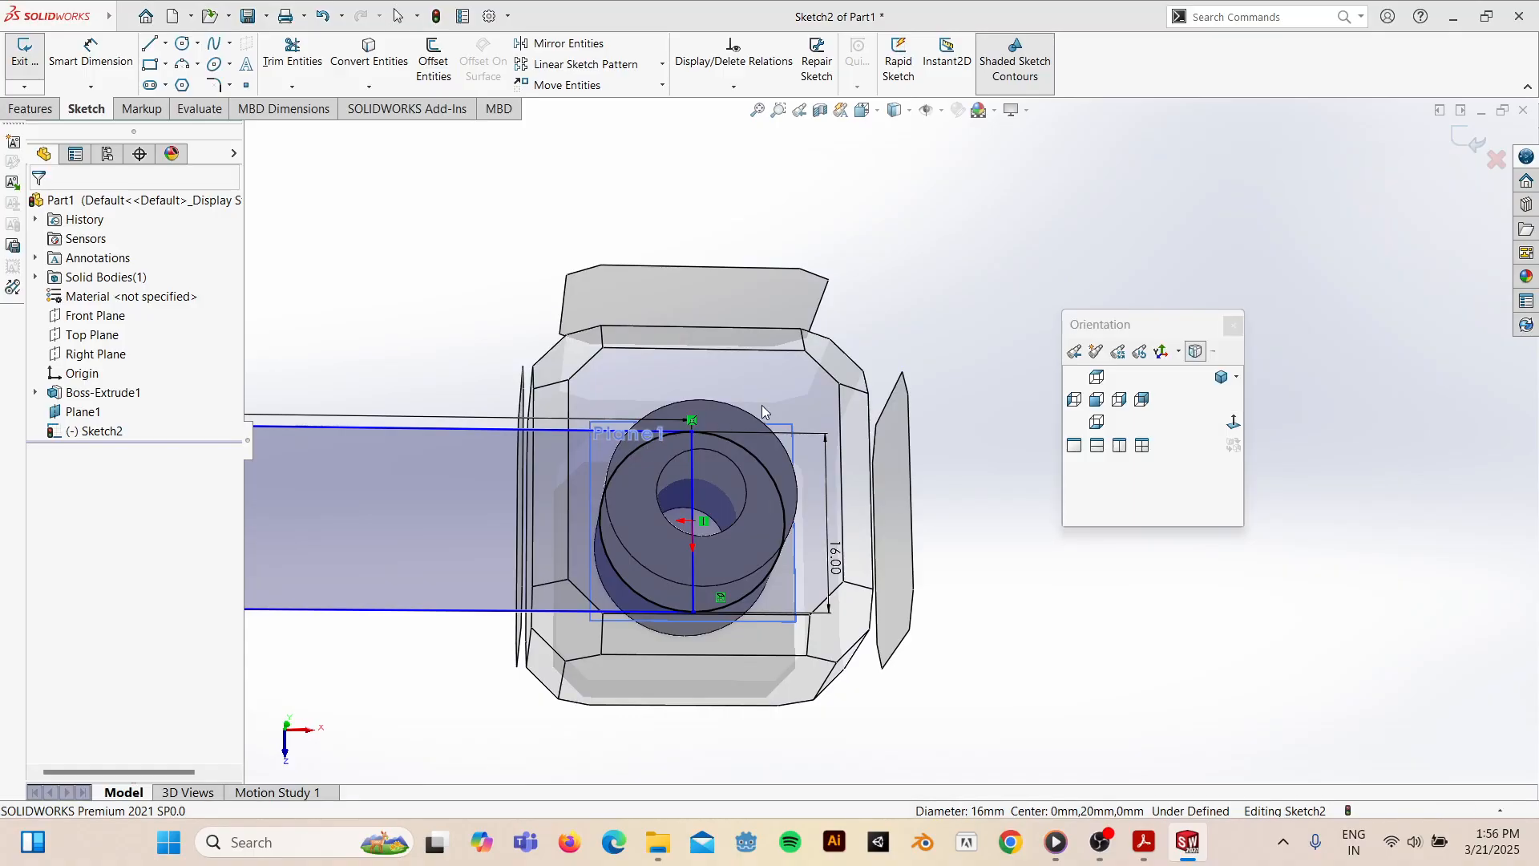
left_click(751, 393)
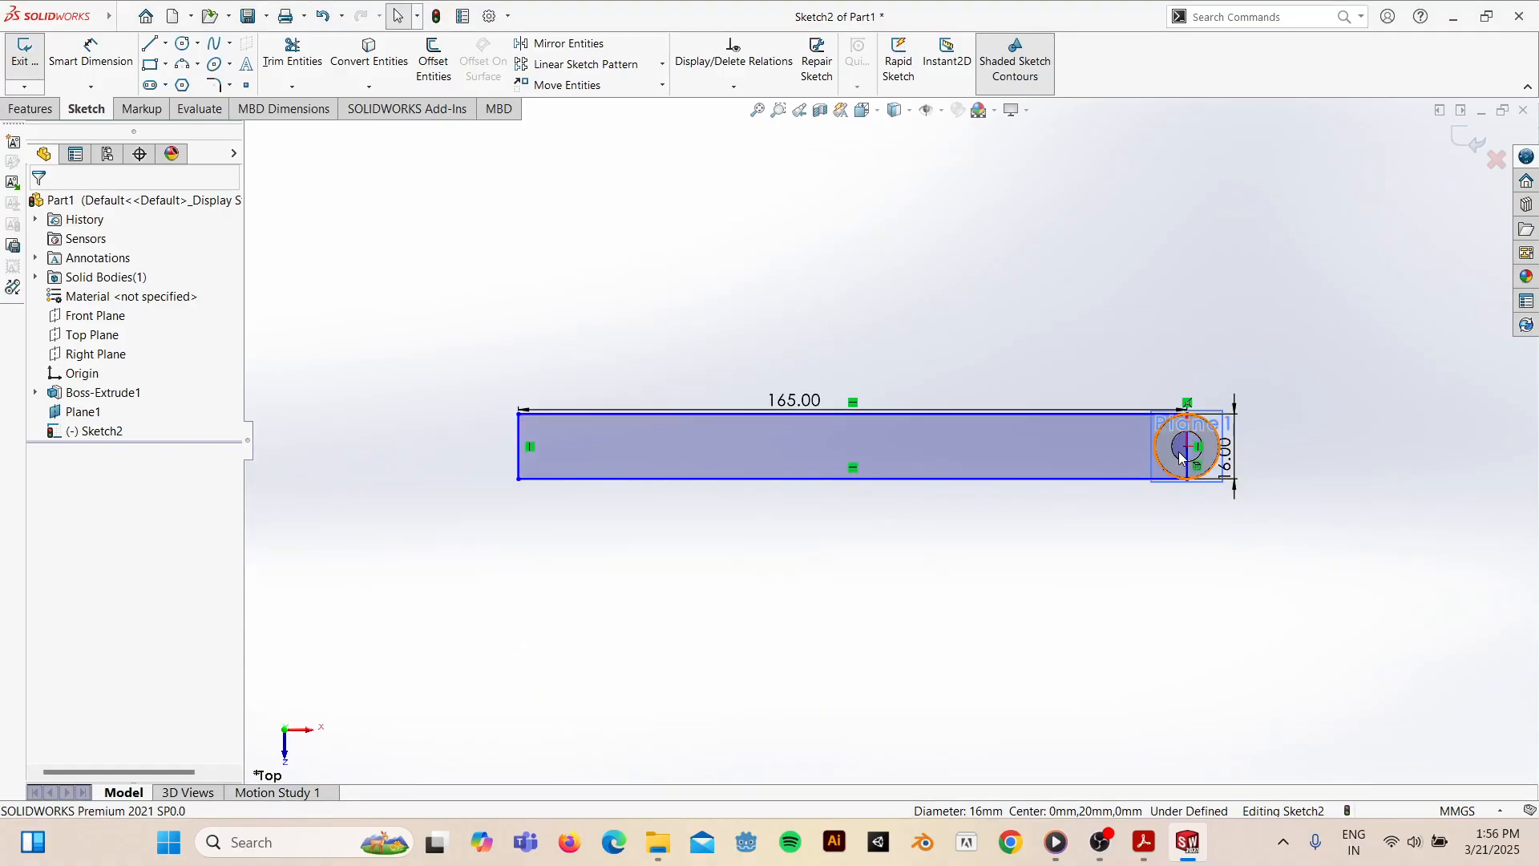
- Power-trim the rectangle's end edge lying inside the circle, then return to the Top view
left_click(292, 52)
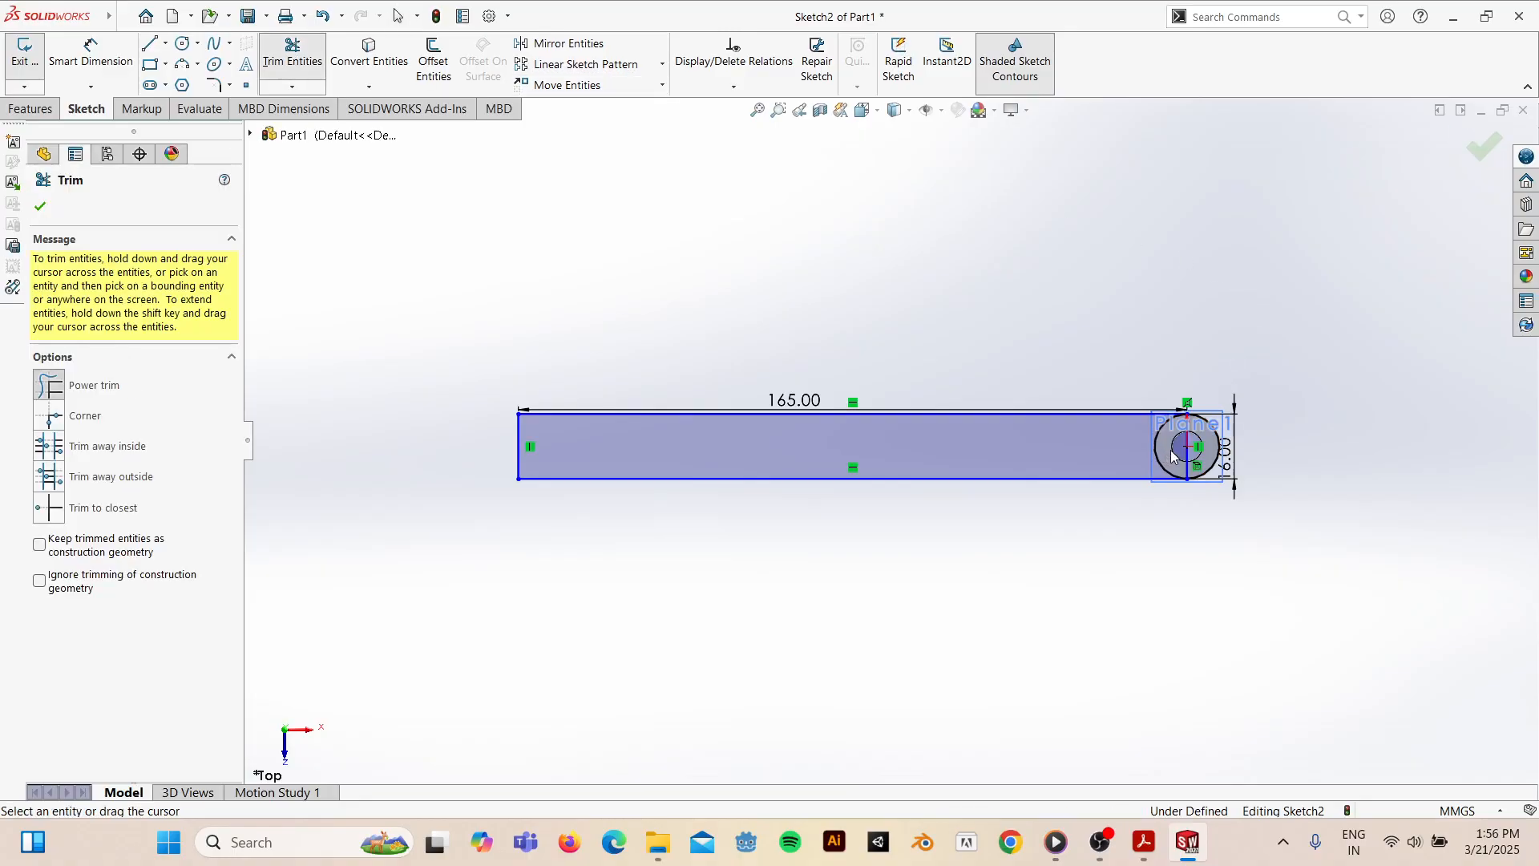
left_click_drag(1172, 456, 1229, 422)
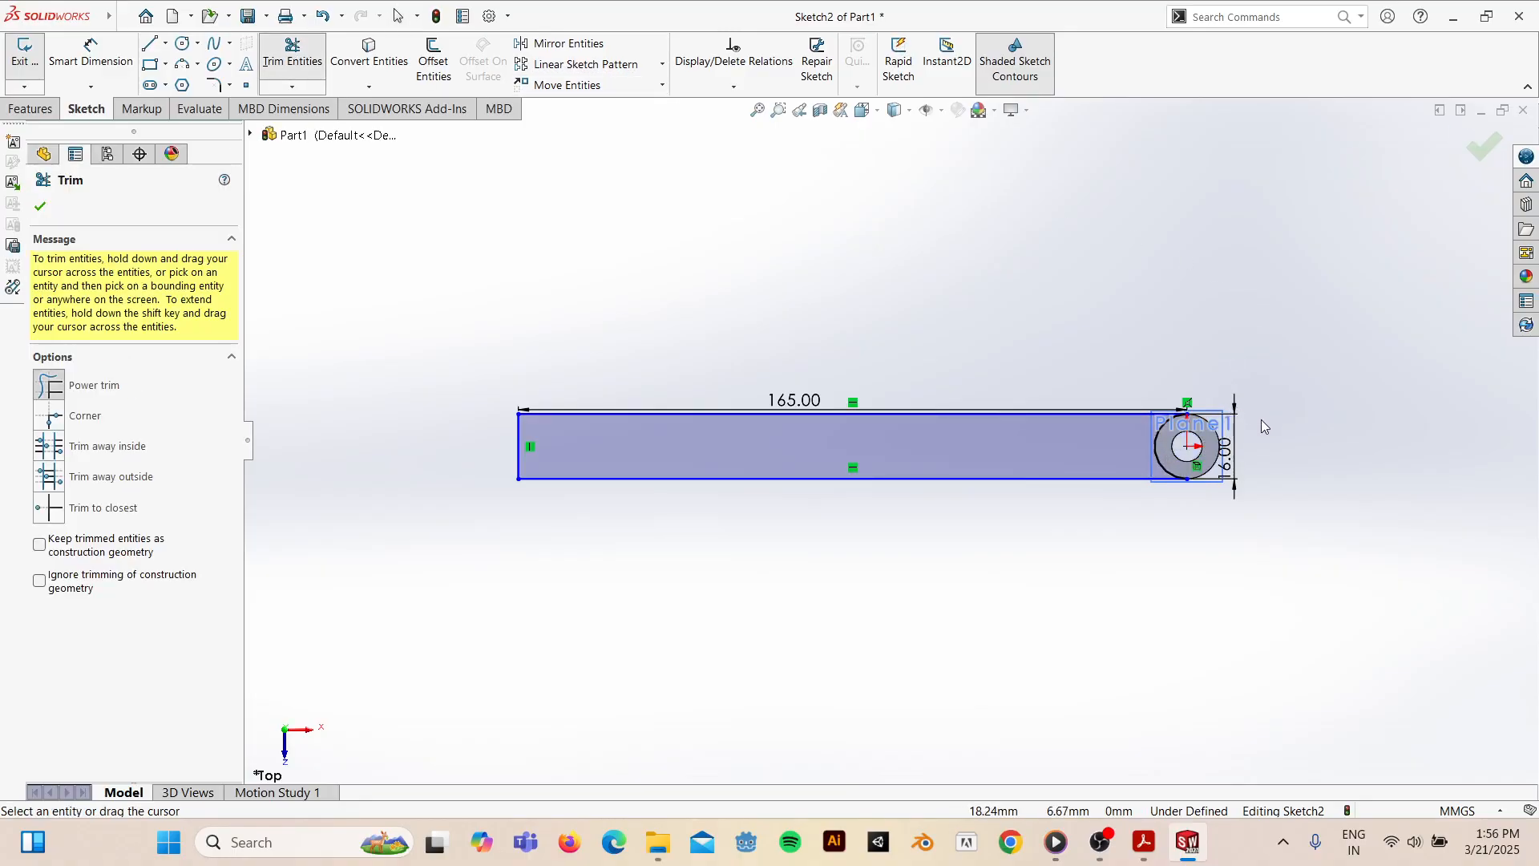
key("Escape")
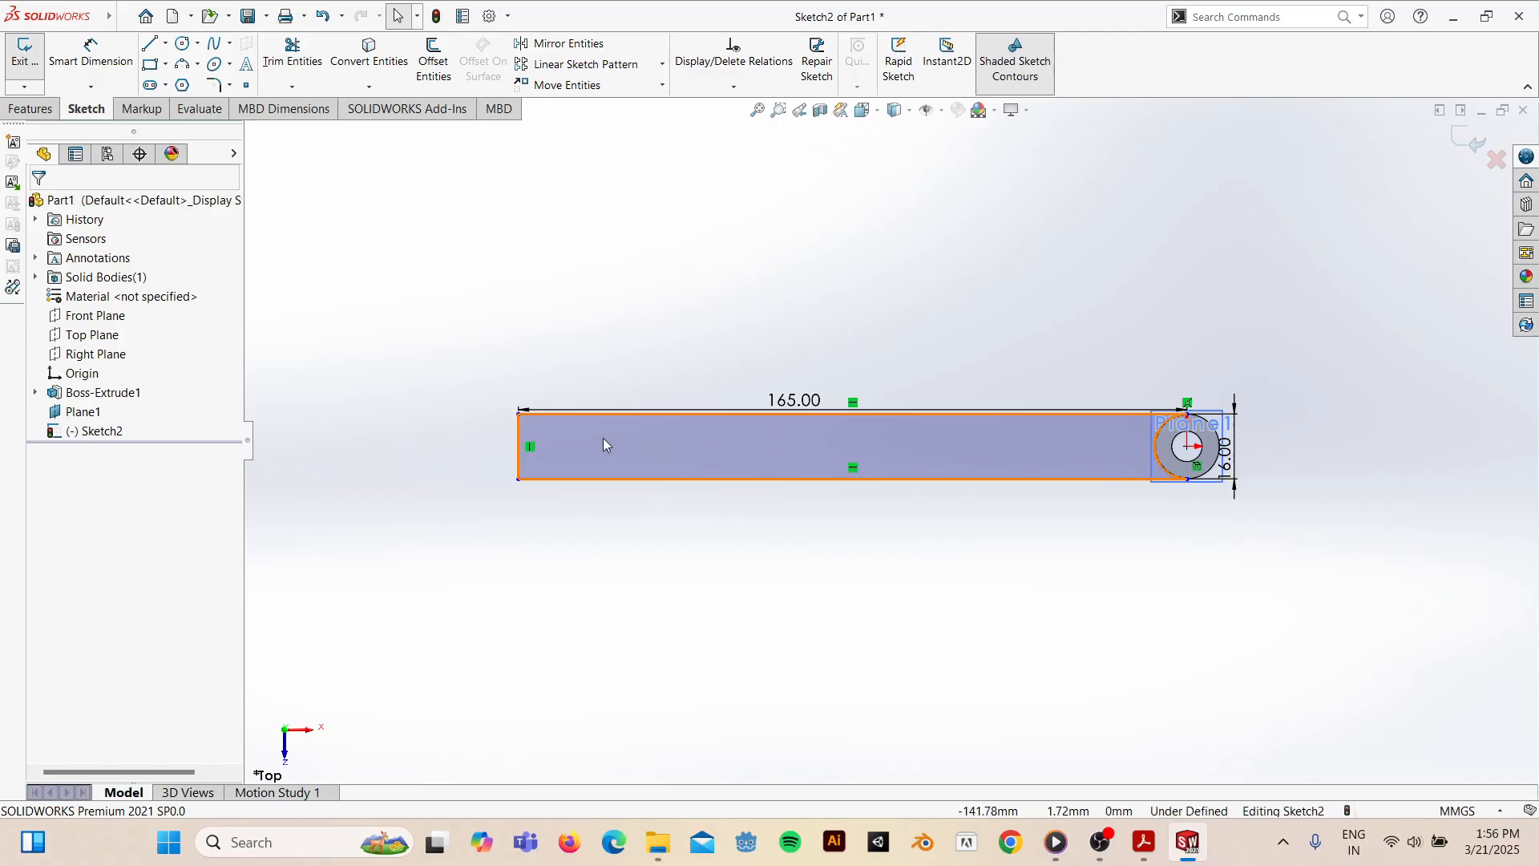
mouse_move(825, 471)
middle_mouse_down()
mouse_move(1082, 266)
mouse_move(1168, 268)
mouse_move(1272, 474)
mouse_move(1148, 244)
mouse_move(1130, 567)
mouse_move(1211, 404)
middle_mouse_up()
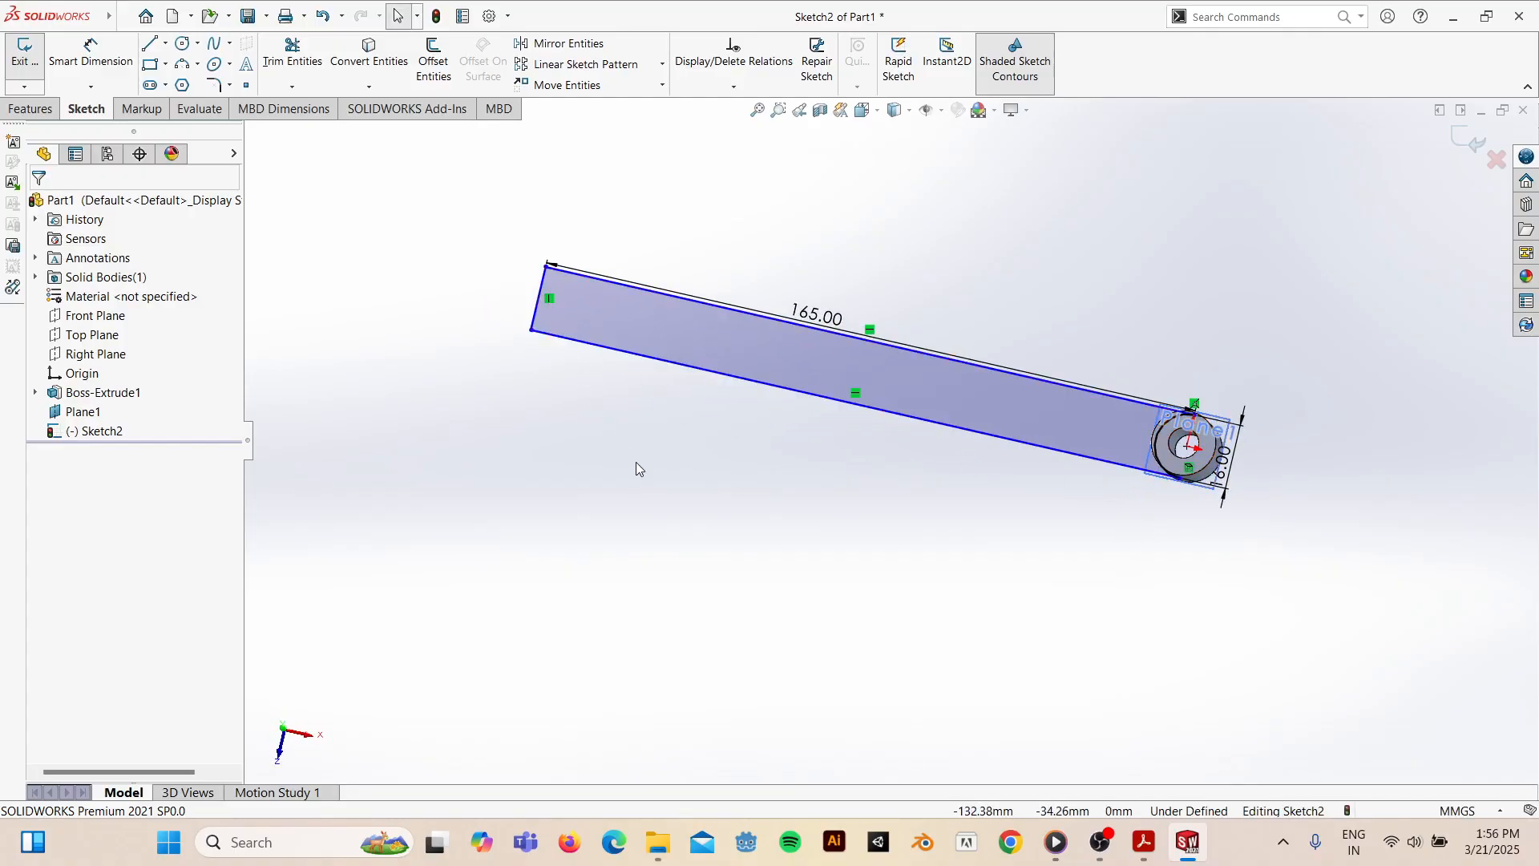
key("space")
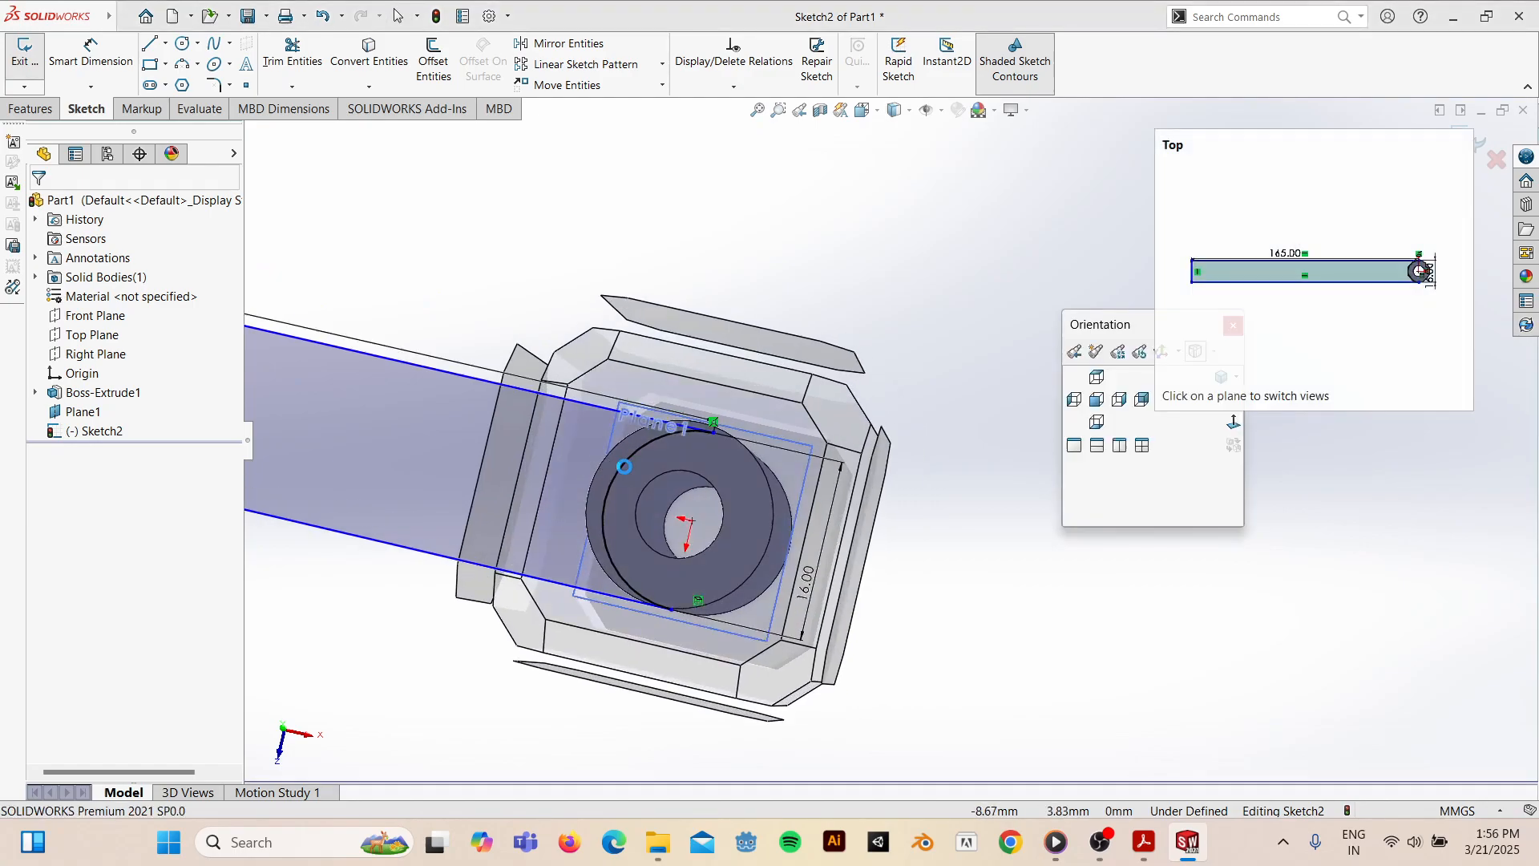
left_click(625, 459)
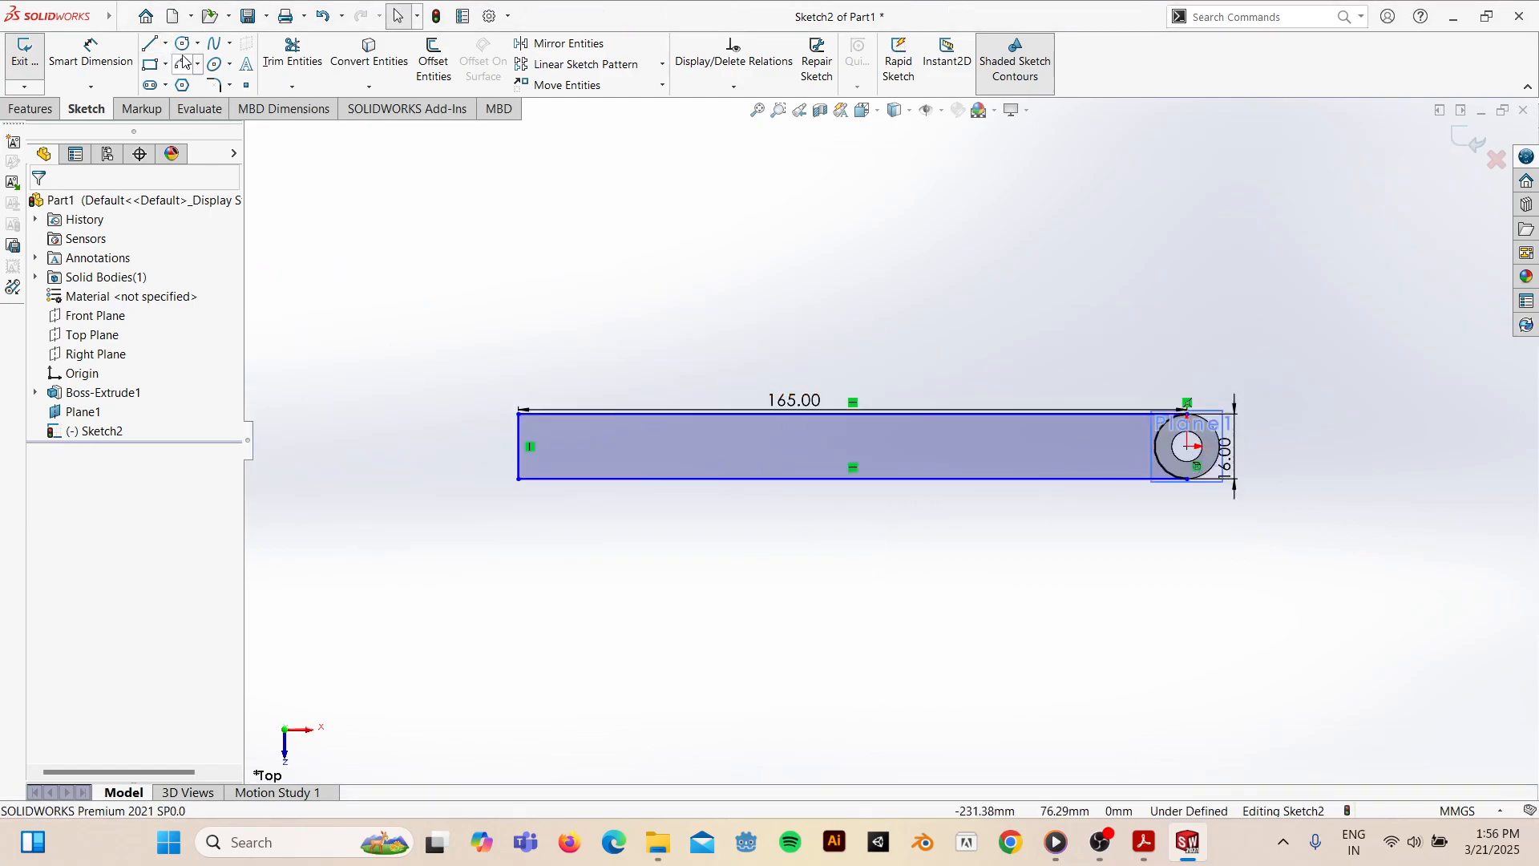
- Draw a circle of radius 8 centred on the midpoint of the bar's left edge
left_click(181, 43)
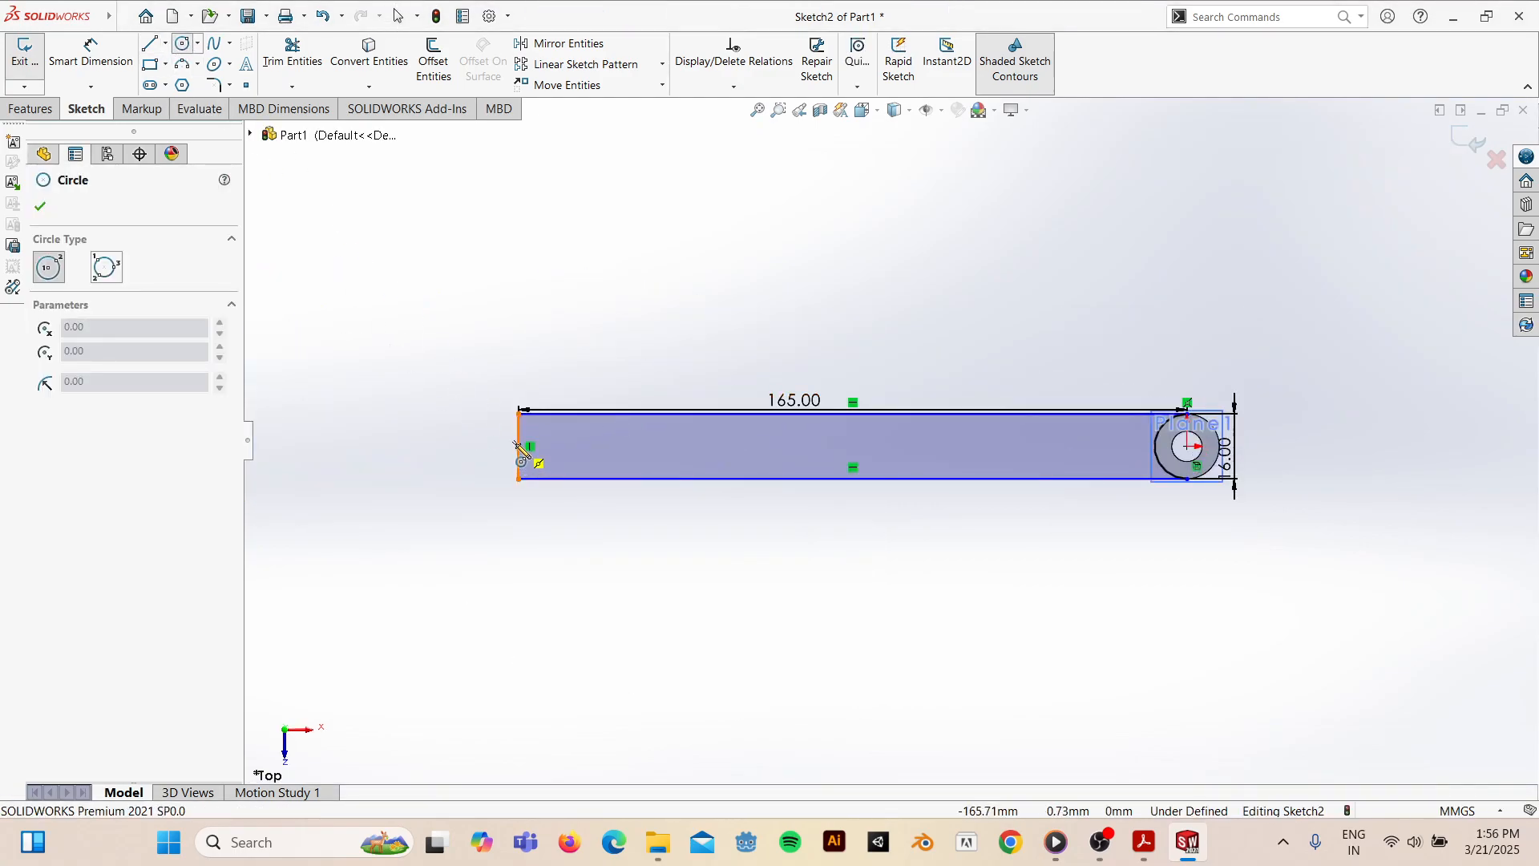
left_click(519, 447)
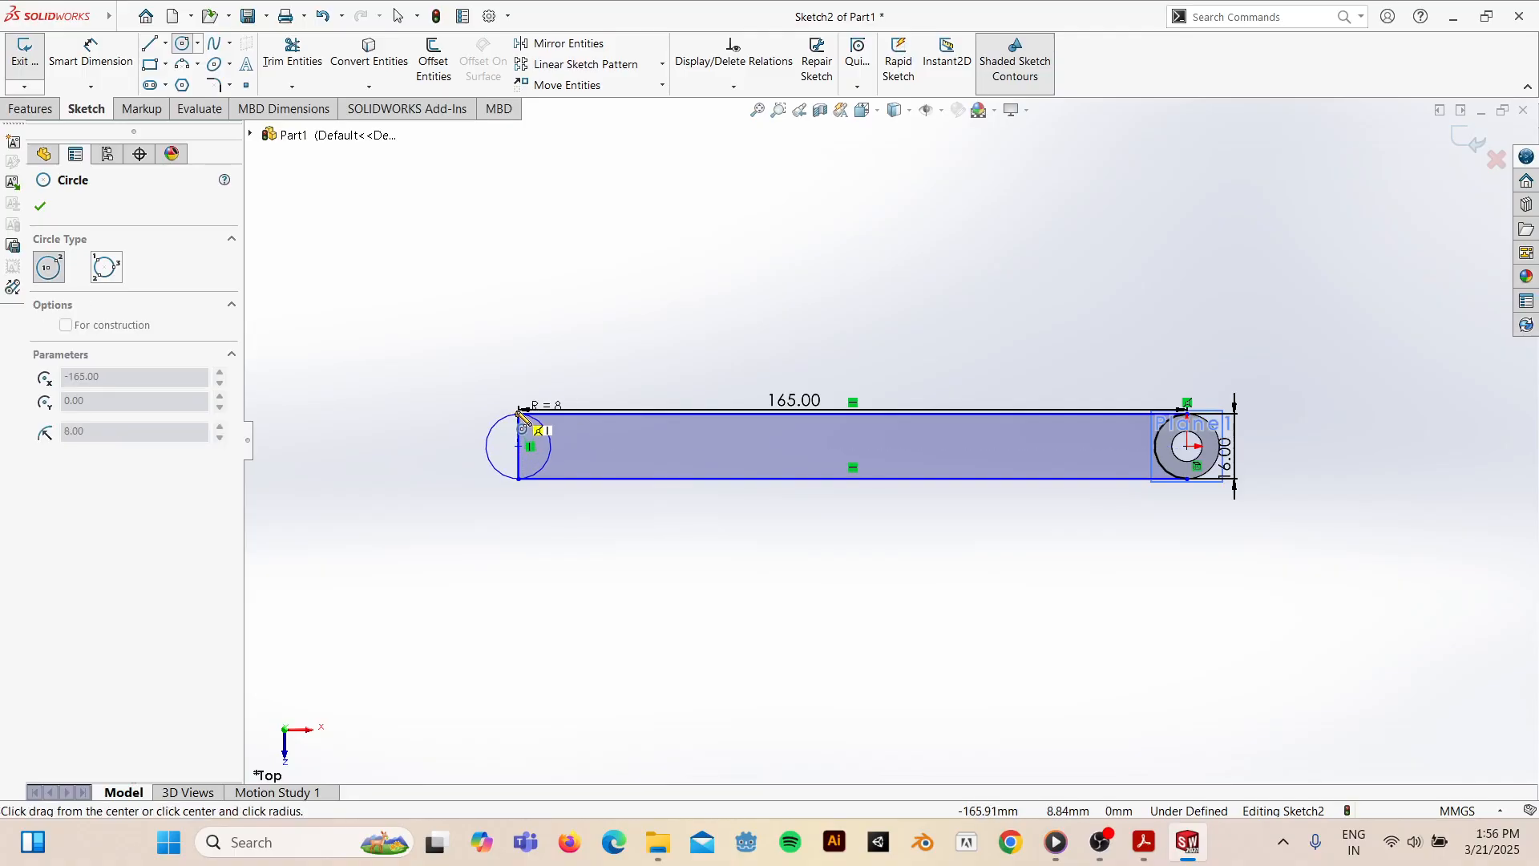
left_click(520, 413)
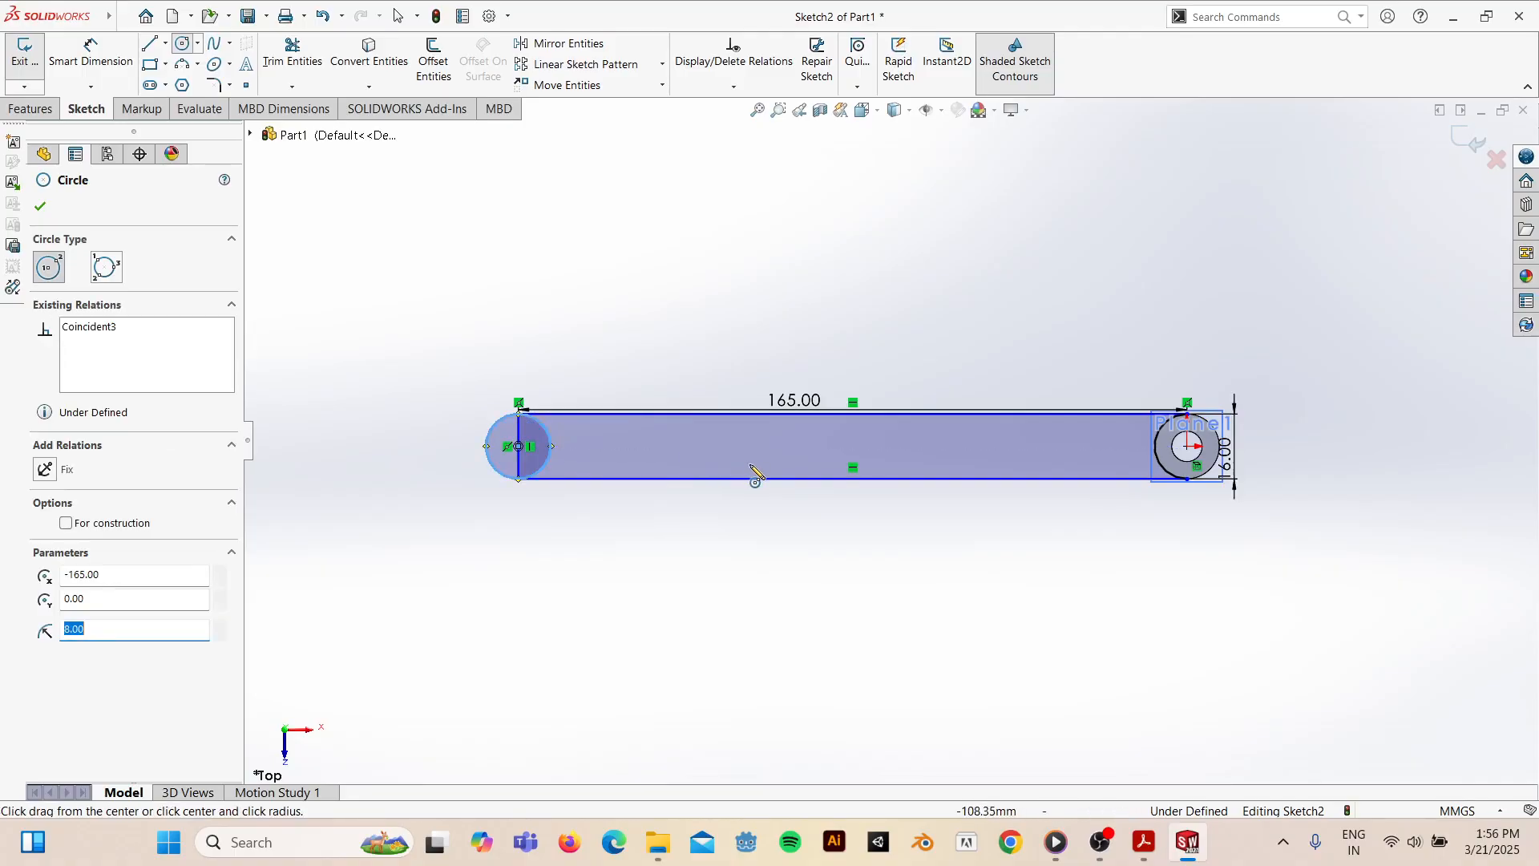
key("Escape")
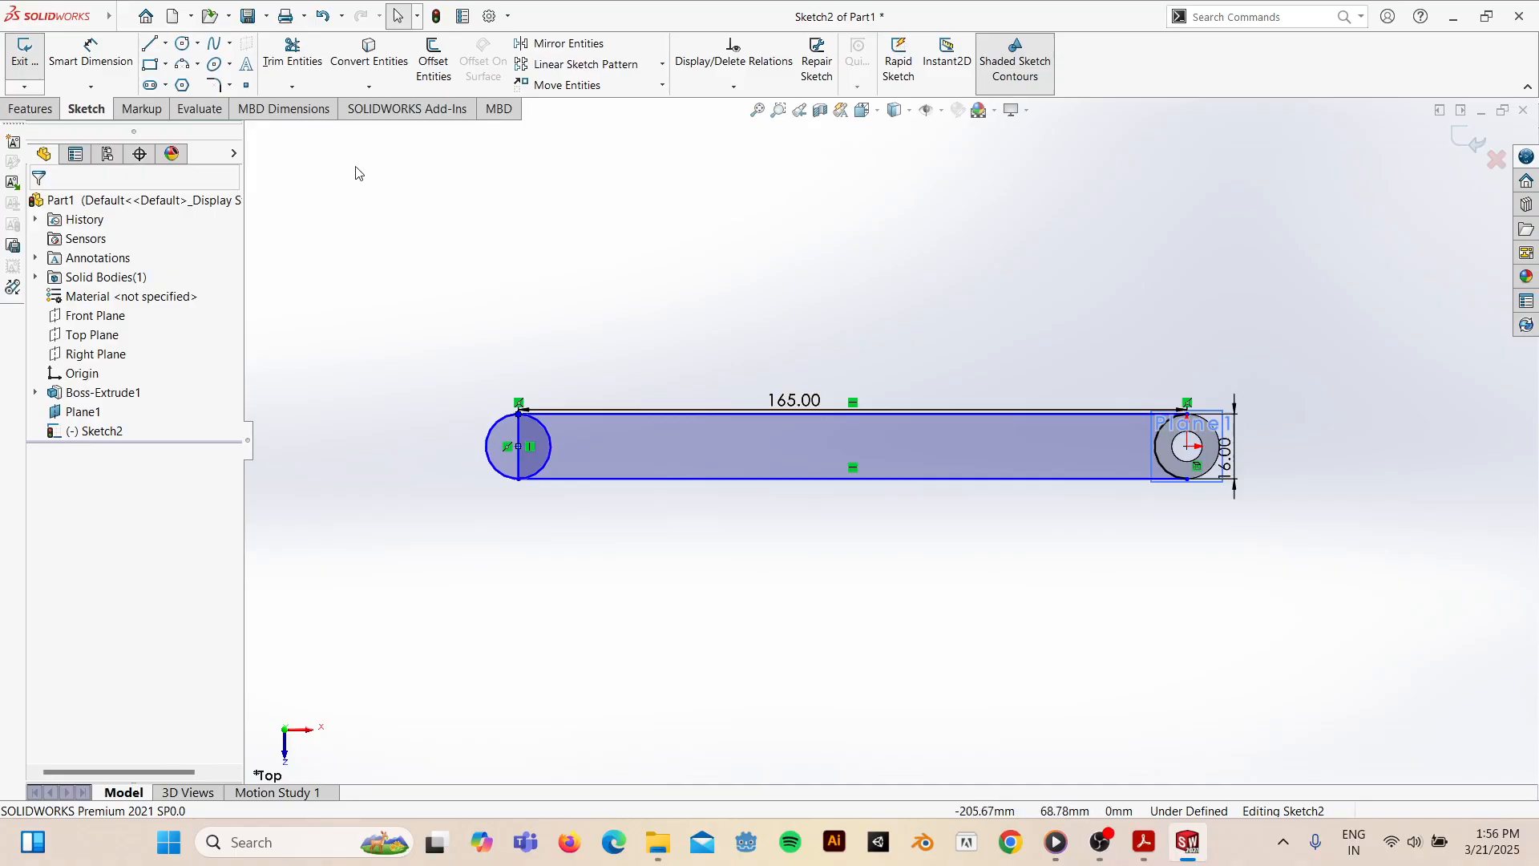
- Trim away the circle's left arc and the bar's left edge, then compare with the PDF
left_click(292, 54)
left_click_drag(474, 449, 527, 449)
key("Escape")
mouse_move(767, 585)
middle_mouse_down()
mouse_move(794, 248)
mouse_move(711, 423)
mouse_move(859, 233)
mouse_move(743, 382)
mouse_move(709, 548)
mouse_move(743, 567)
mouse_move(807, 469)
middle_mouse_up()
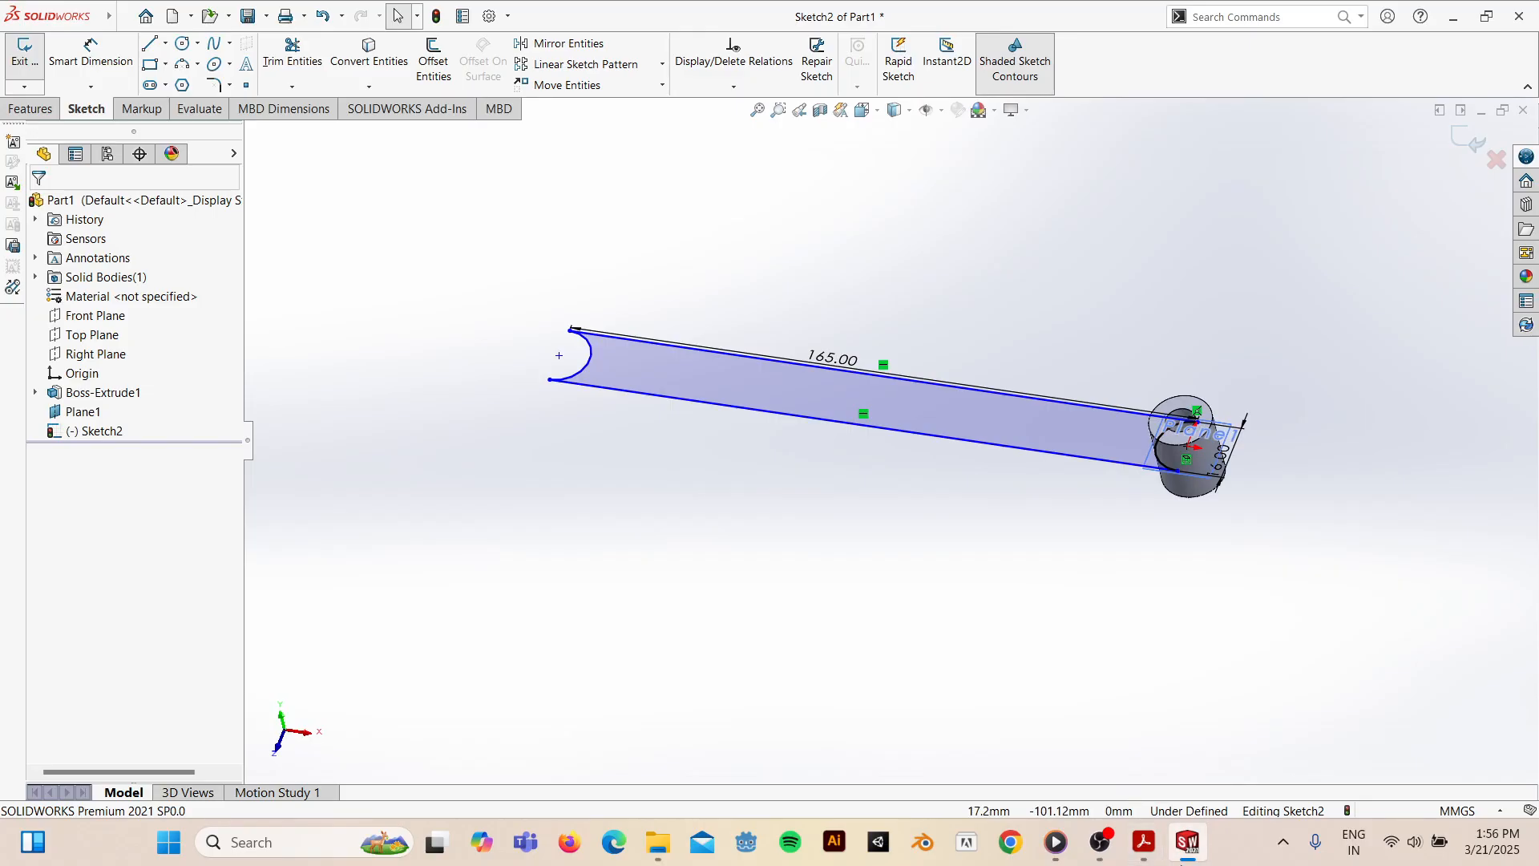
left_click(1144, 842)
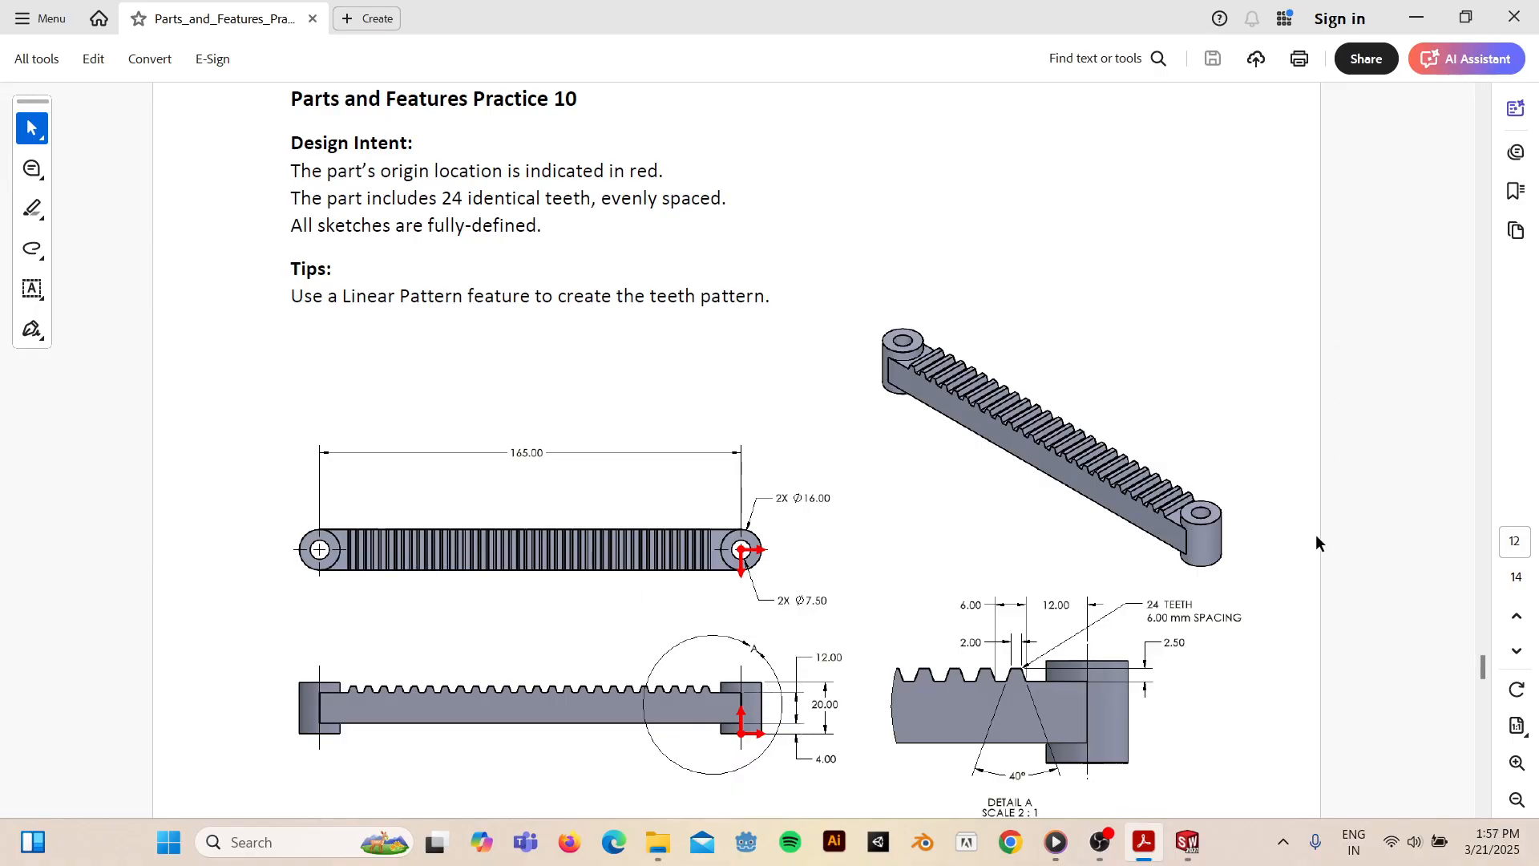
left_click(1193, 839)
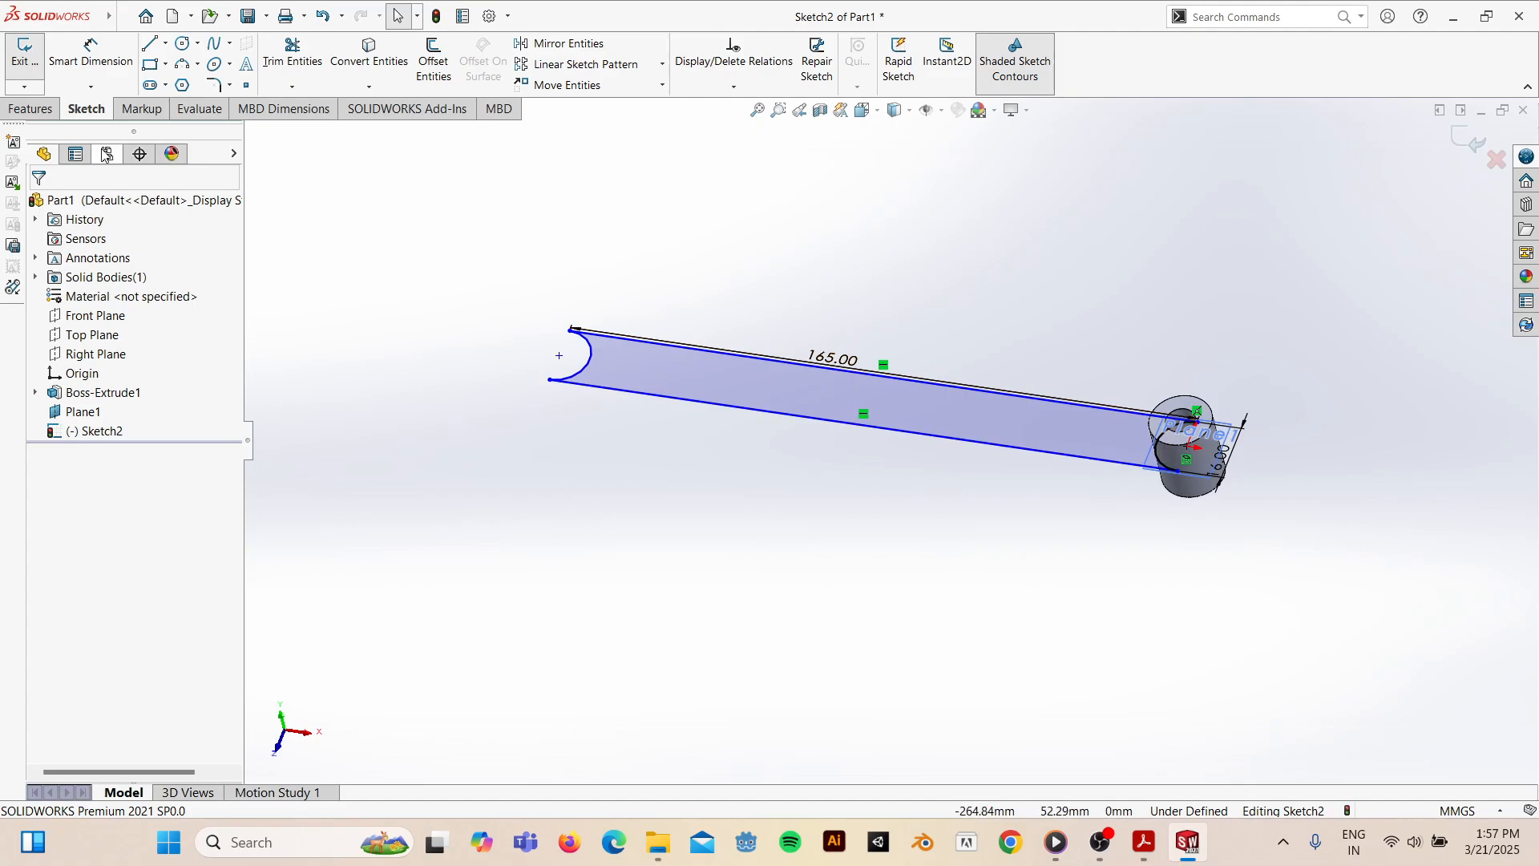
- Extrude the bar sketch 12 mm with a Mid Plane end condition into Boss-Extrude2
left_click(32, 109)
left_click(33, 61)
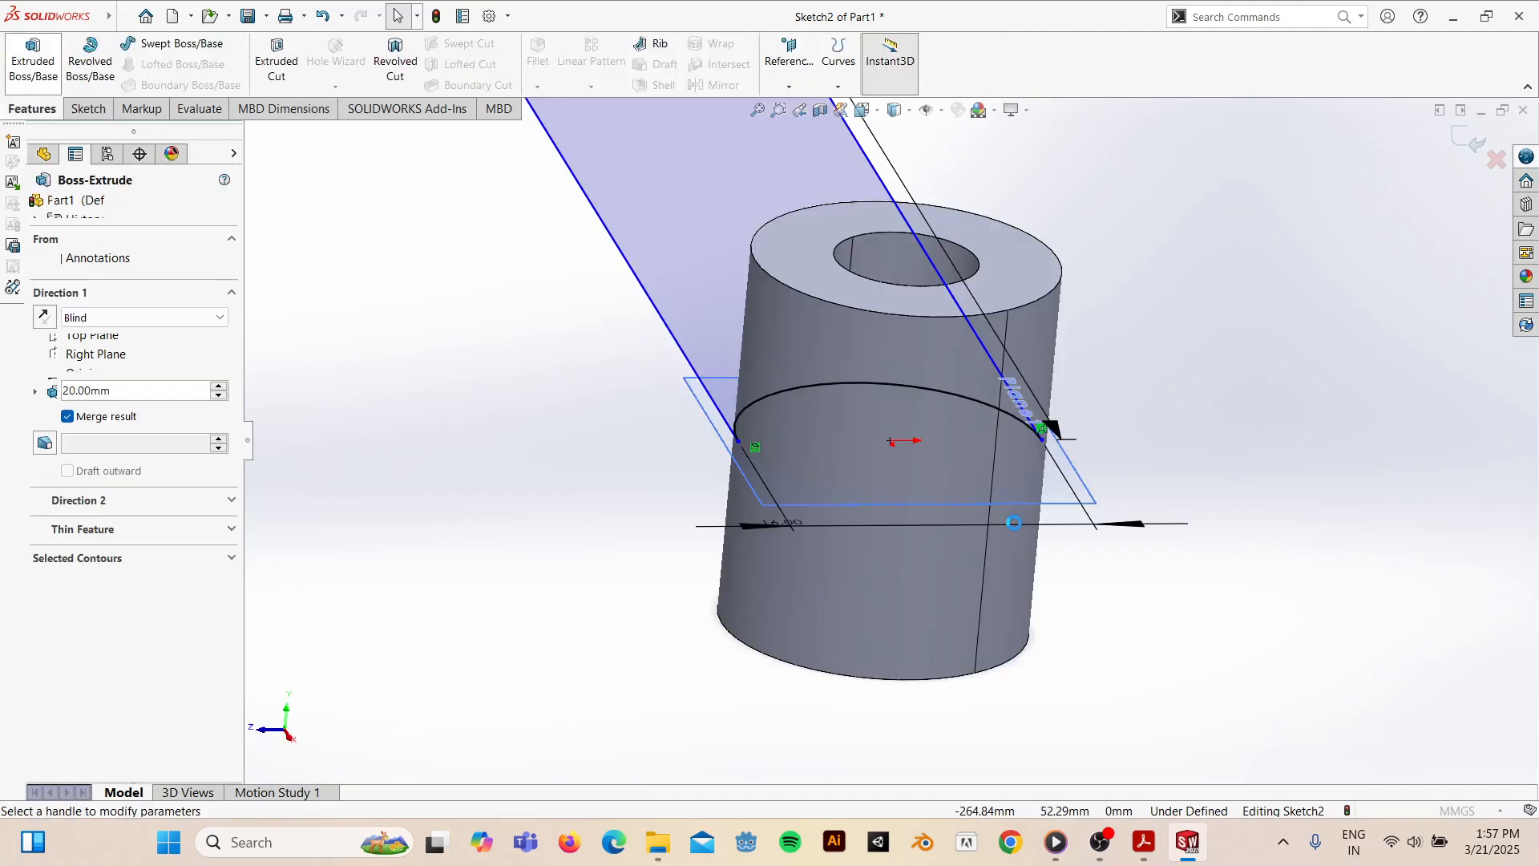
middle_click_drag(1023, 519, 531, 339)
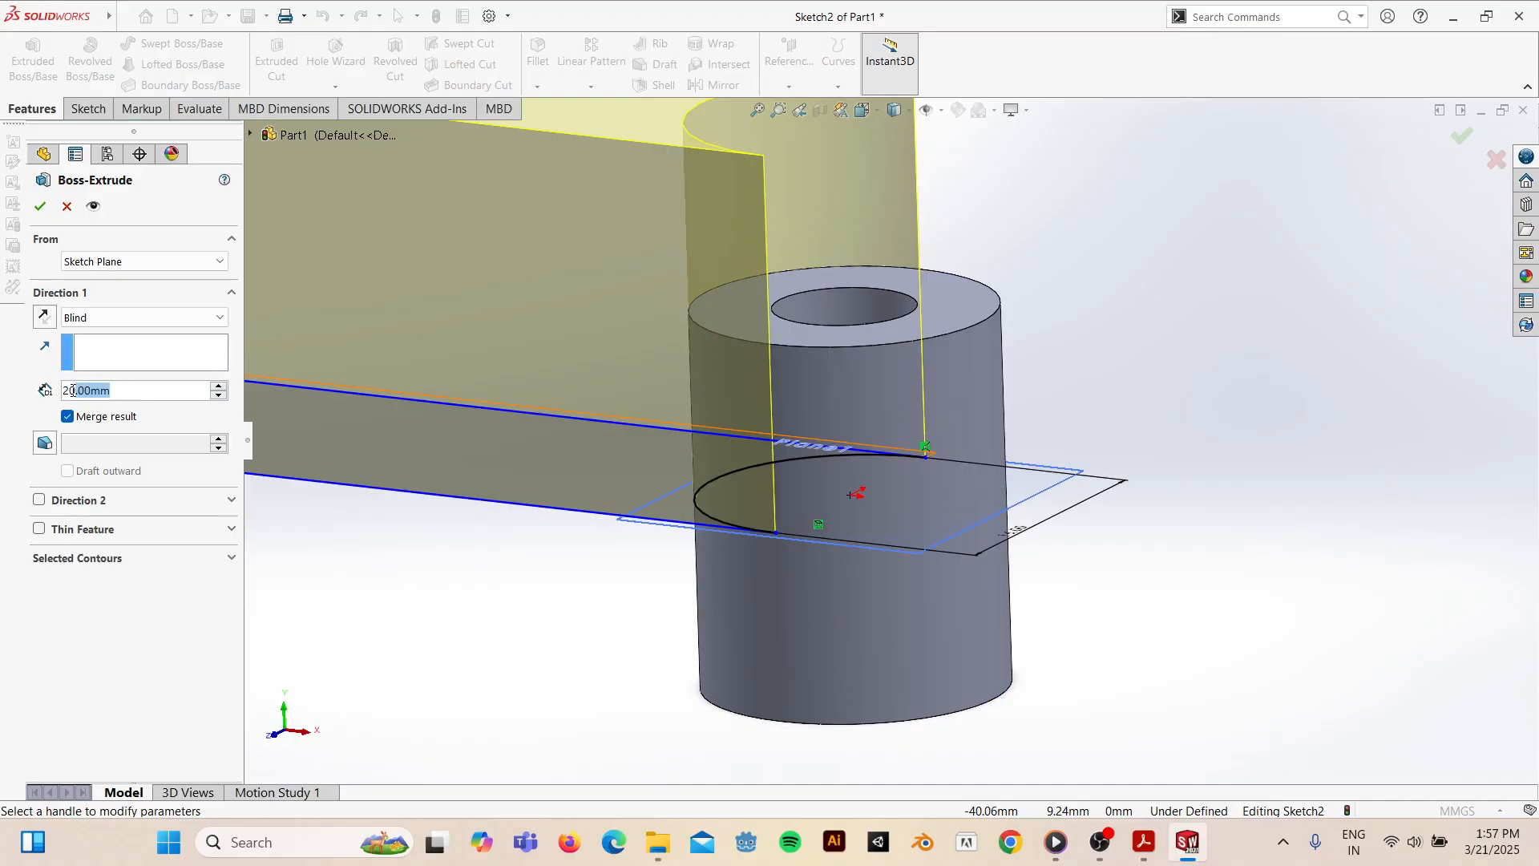
type("12")
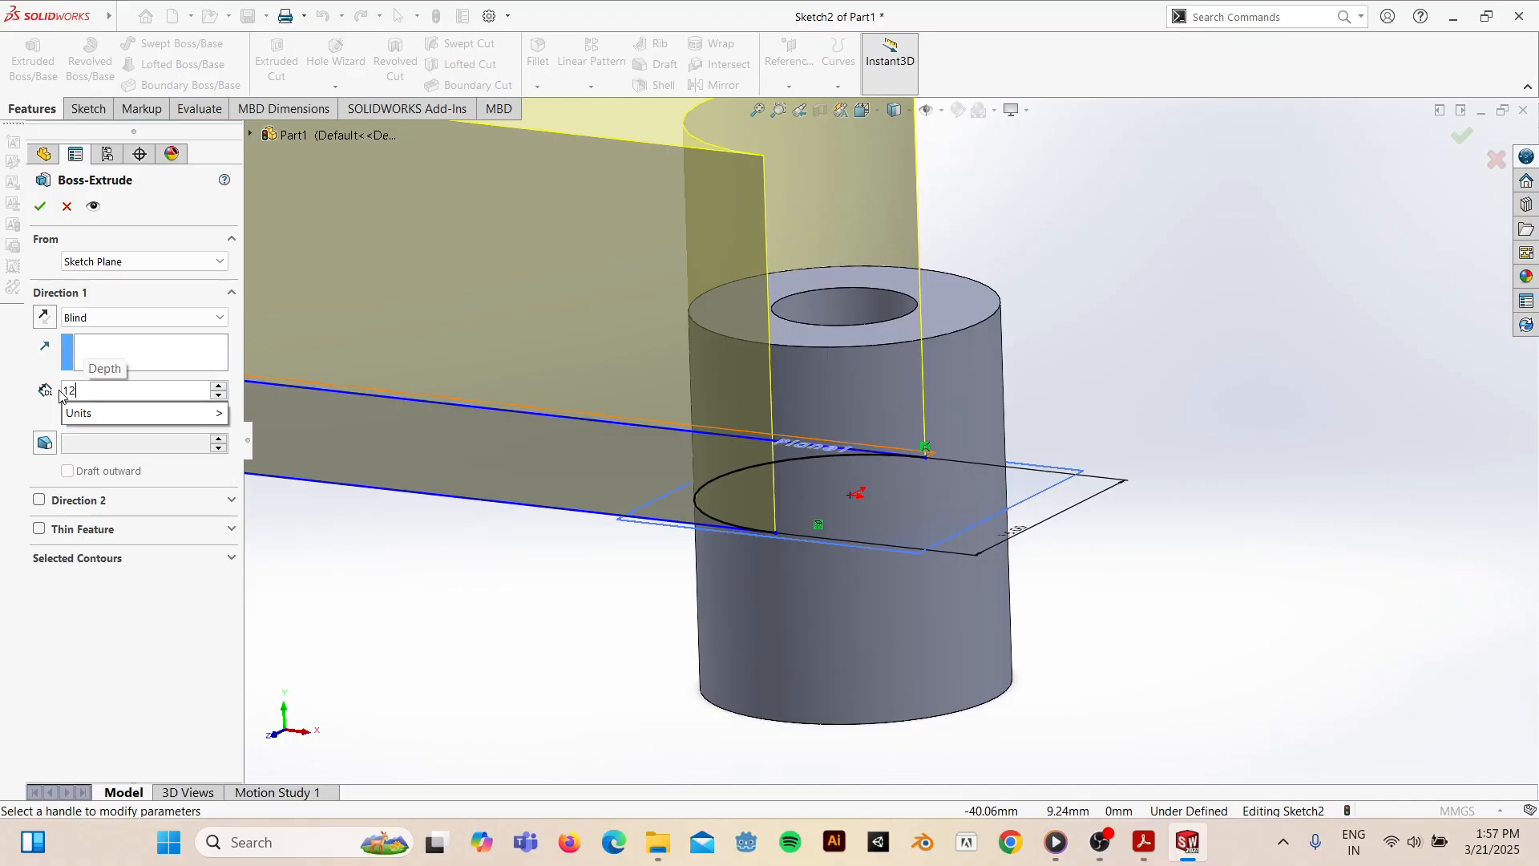
key("Return")
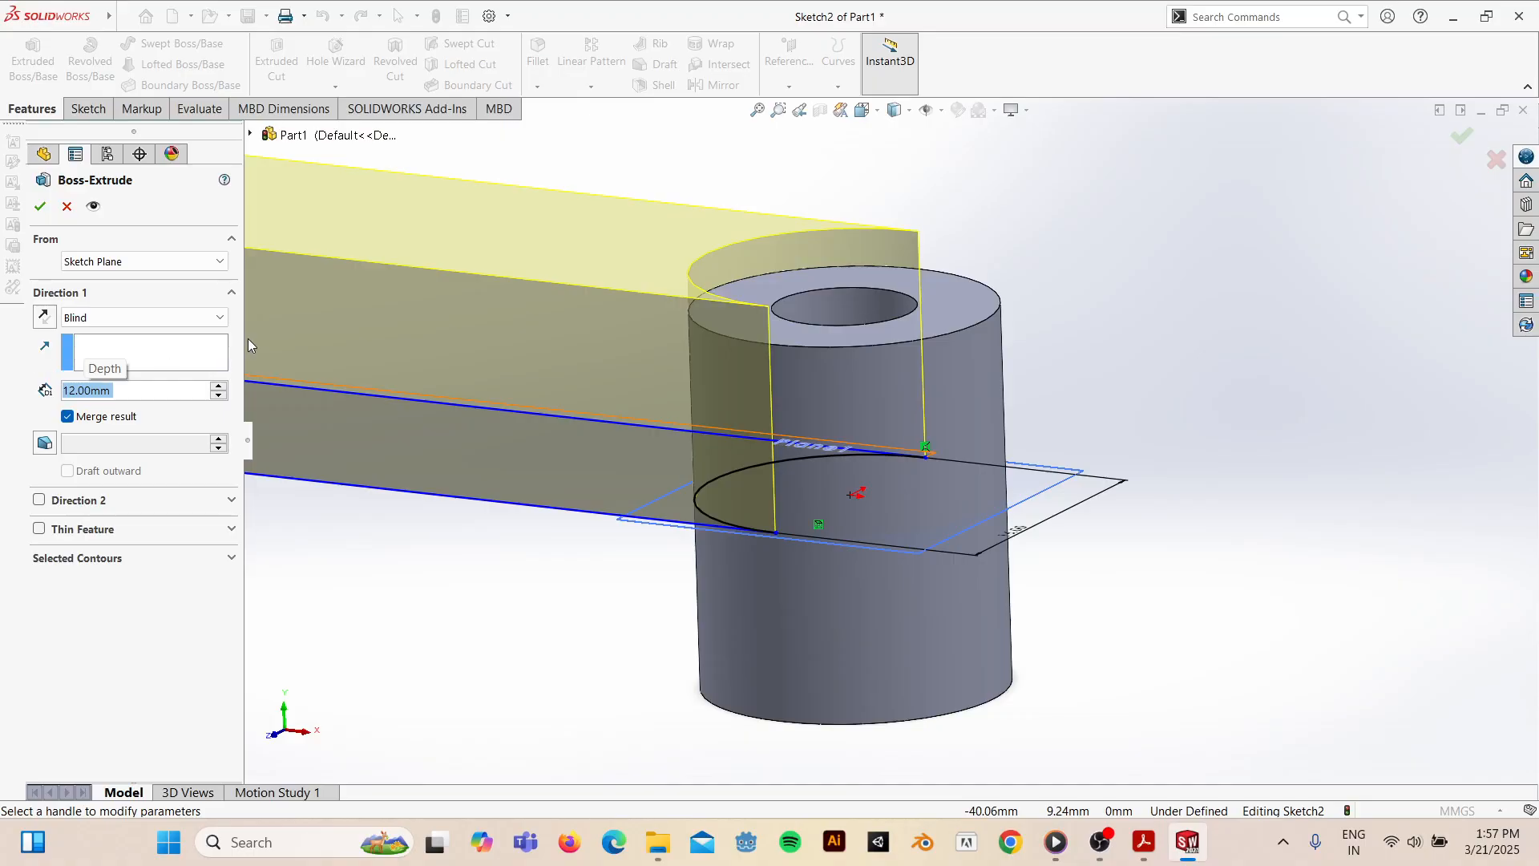
left_click(98, 317)
left_click(103, 422)
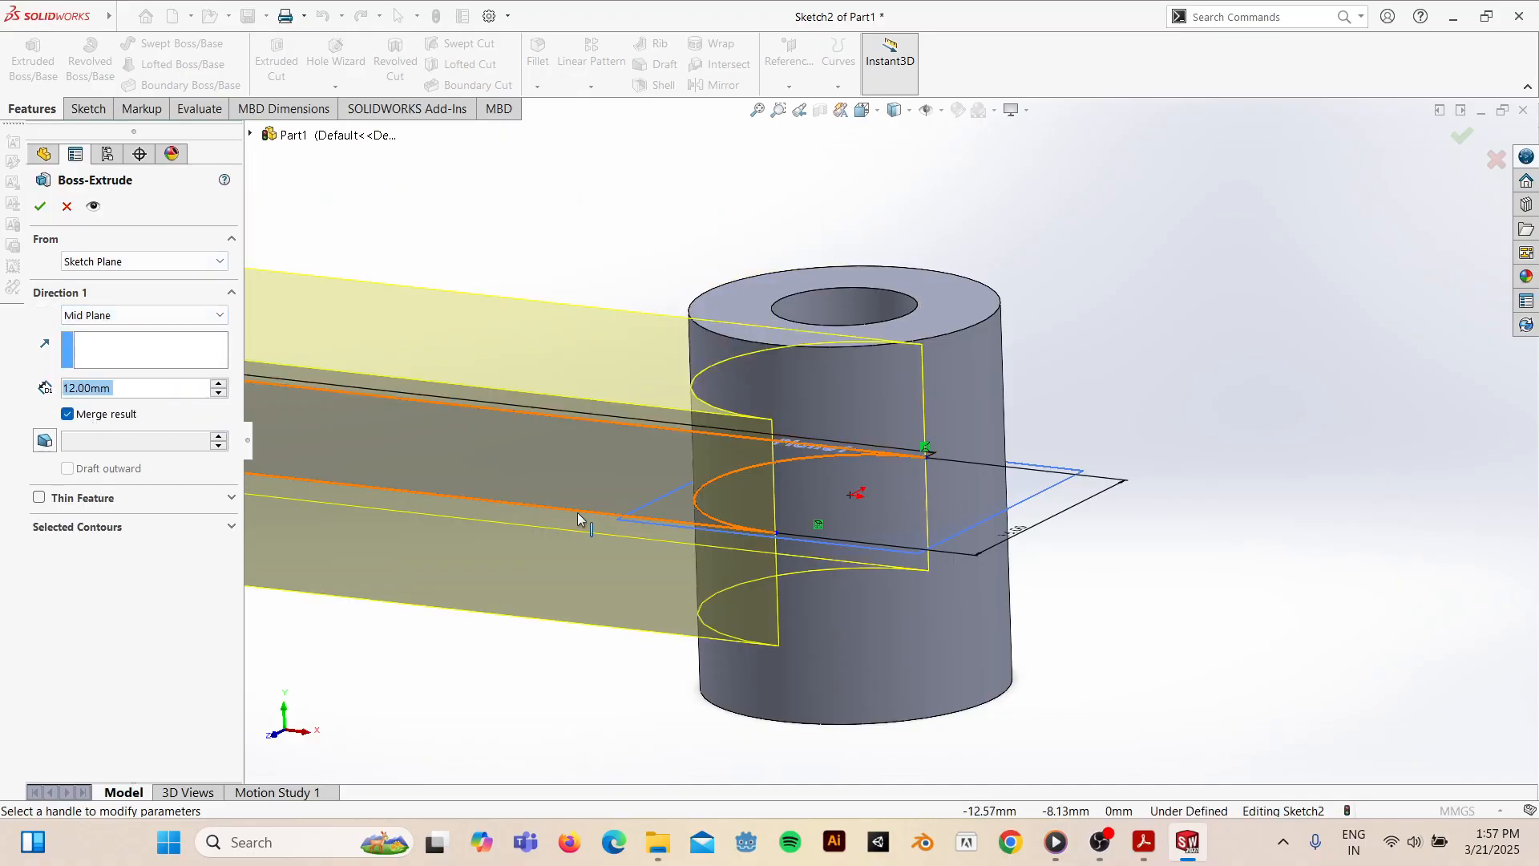
mouse_move(662, 538)
middle_mouse_down()
mouse_move(742, 500)
mouse_move(612, 481)
mouse_move(623, 509)
mouse_move(649, 495)
mouse_move(642, 536)
mouse_move(648, 525)
middle_mouse_up()
scroll(647, 517, "up", 2)
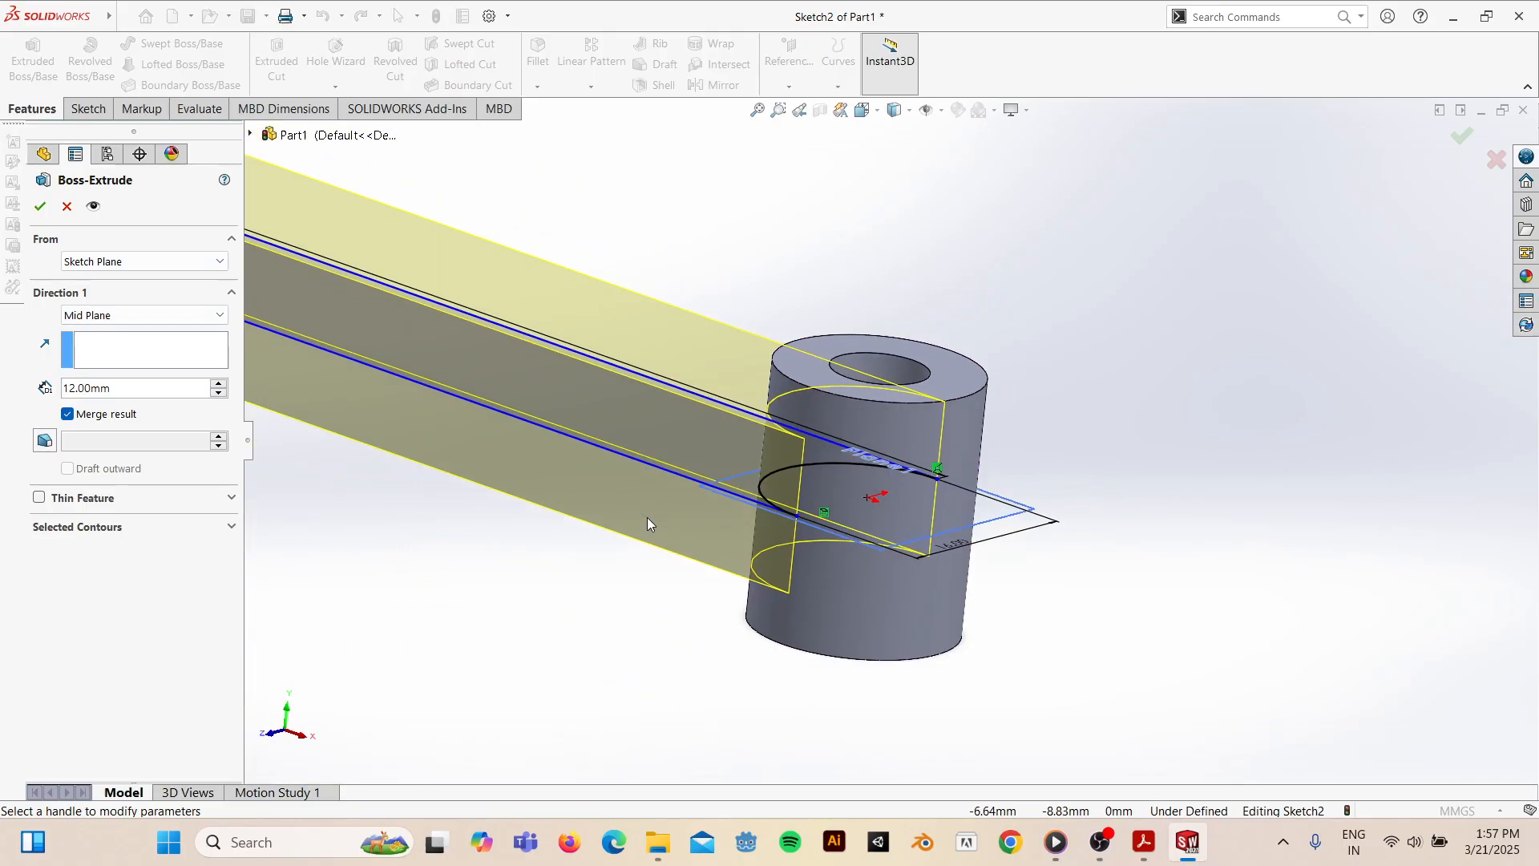
scroll(647, 517, "down", 2)
scroll(648, 517, "up", 1)
scroll(647, 517, "down", 1)
scroll(649, 524, "down", 3)
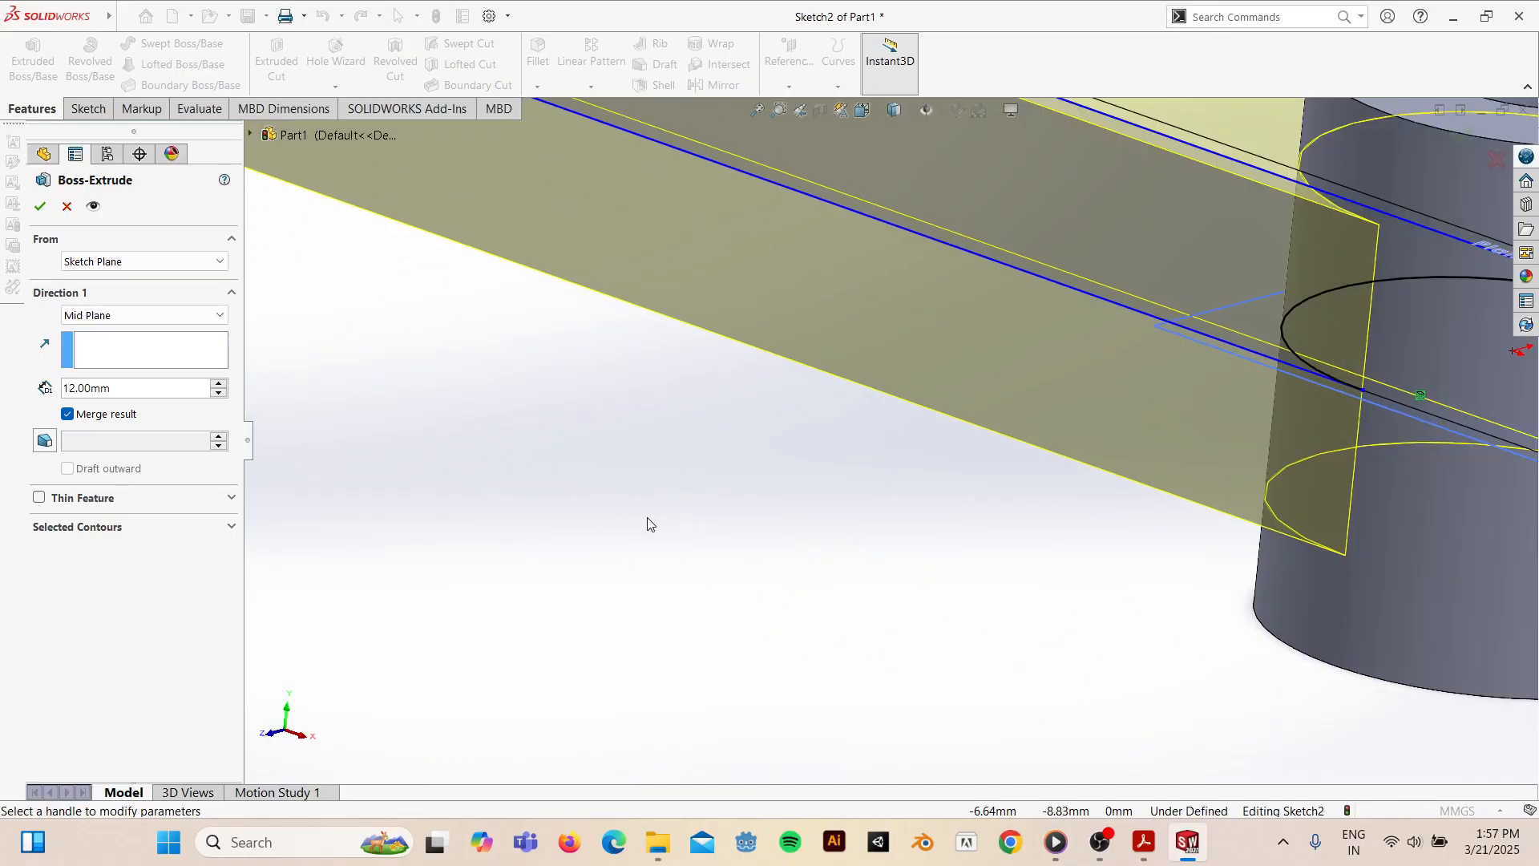
left_click(42, 206)
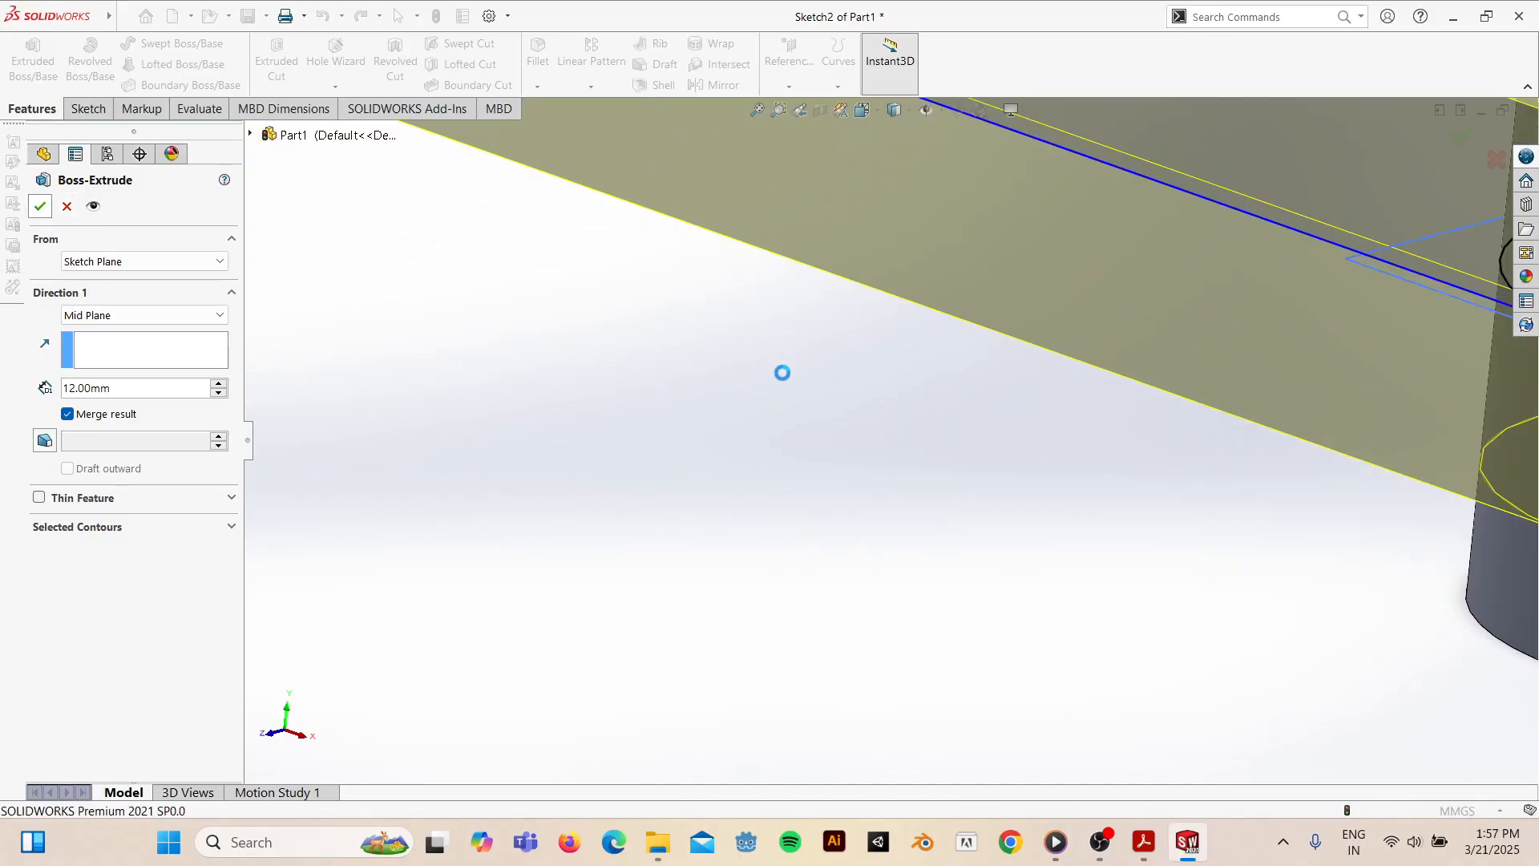
- Hide Plane1 so only the bar and cylinder show in the isometric view
key("space")
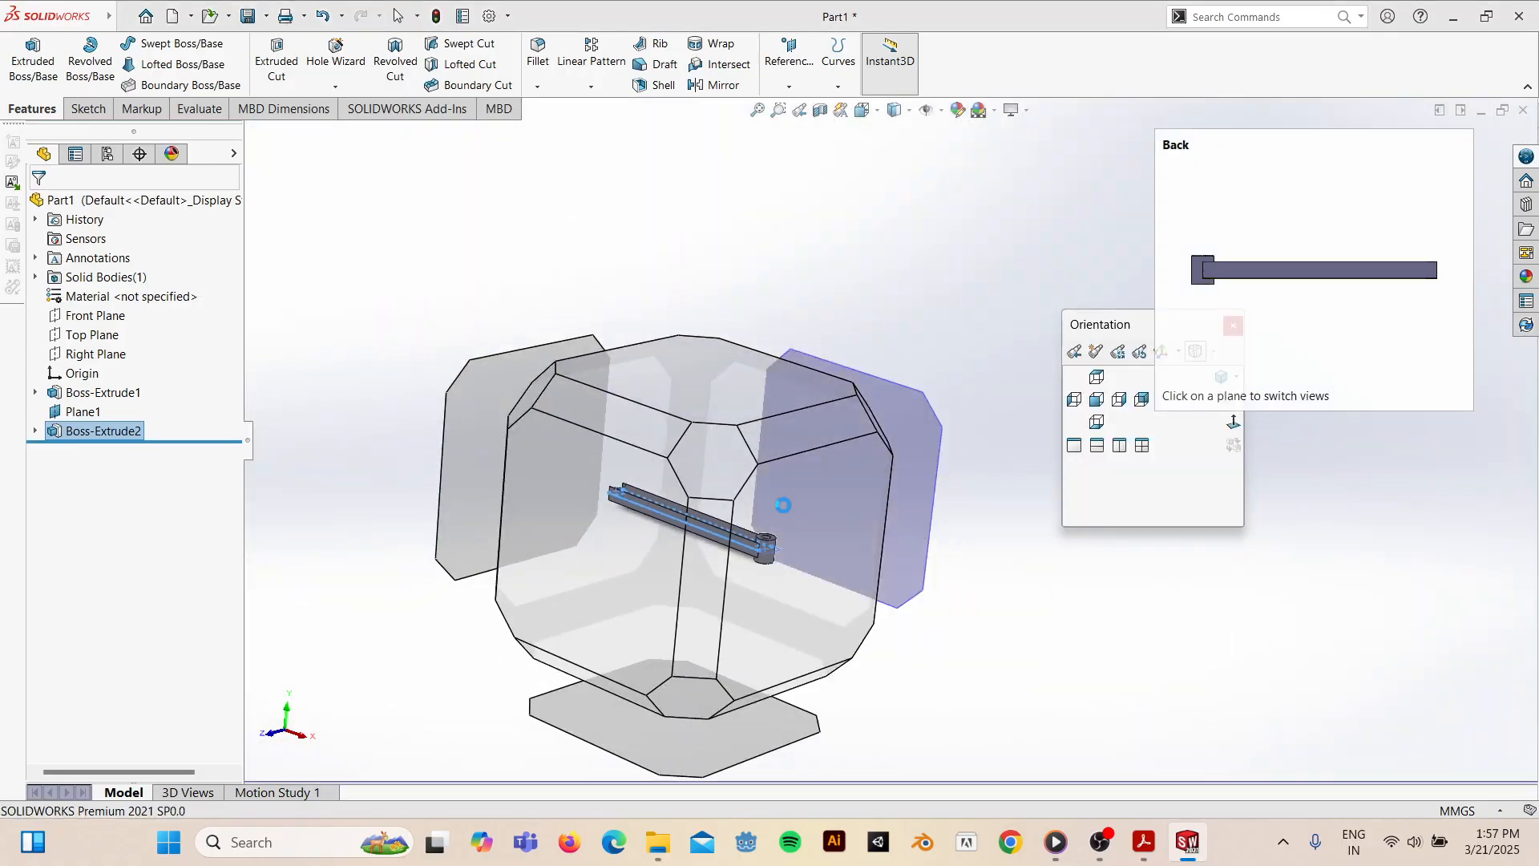
left_click(725, 473)
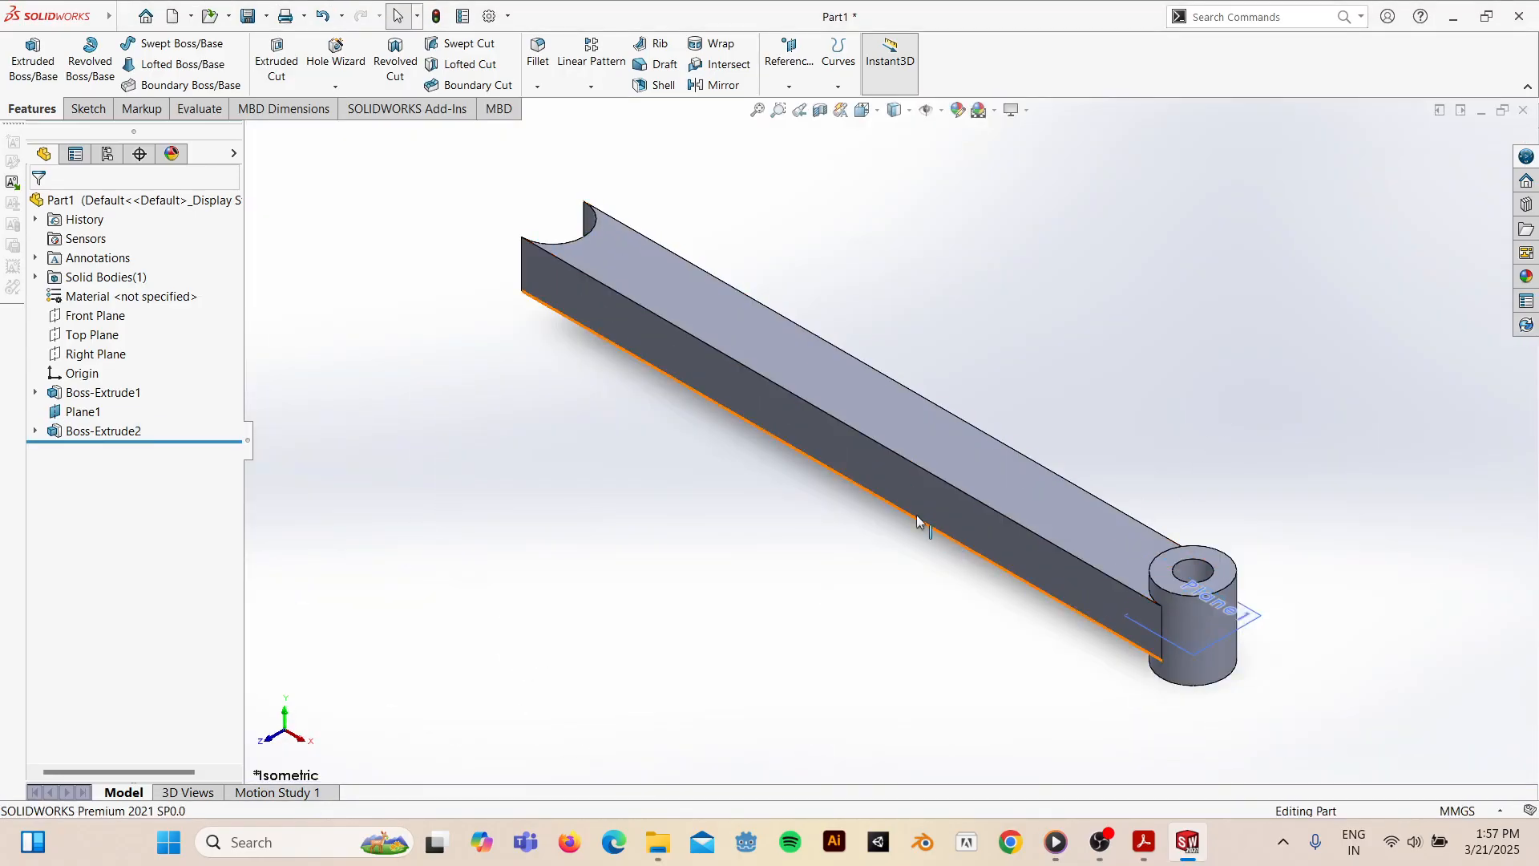
middle_click_drag(887, 459, 1032, 549)
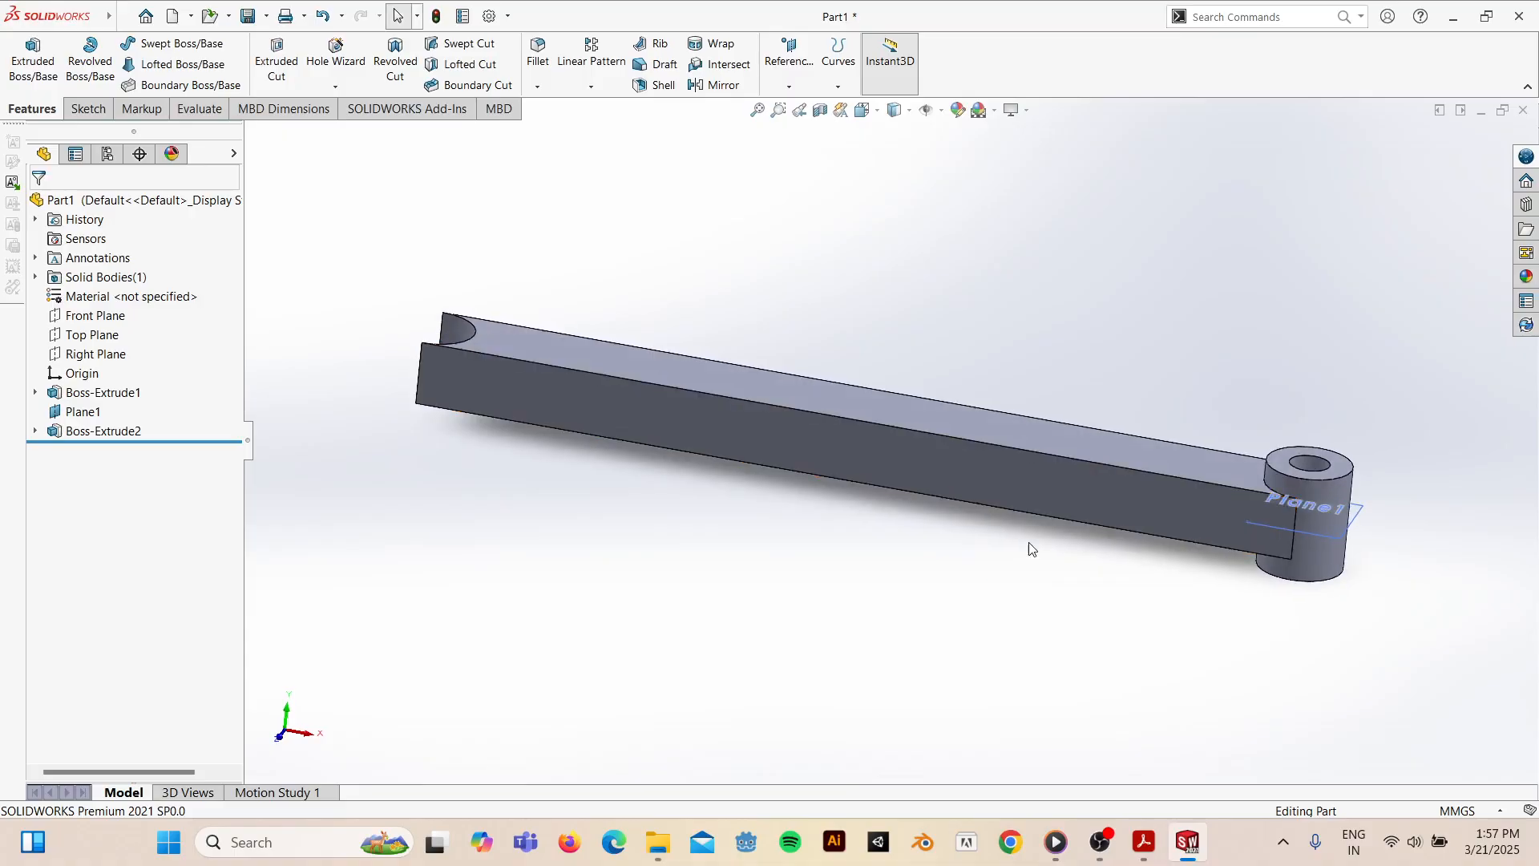
left_click(1323, 492)
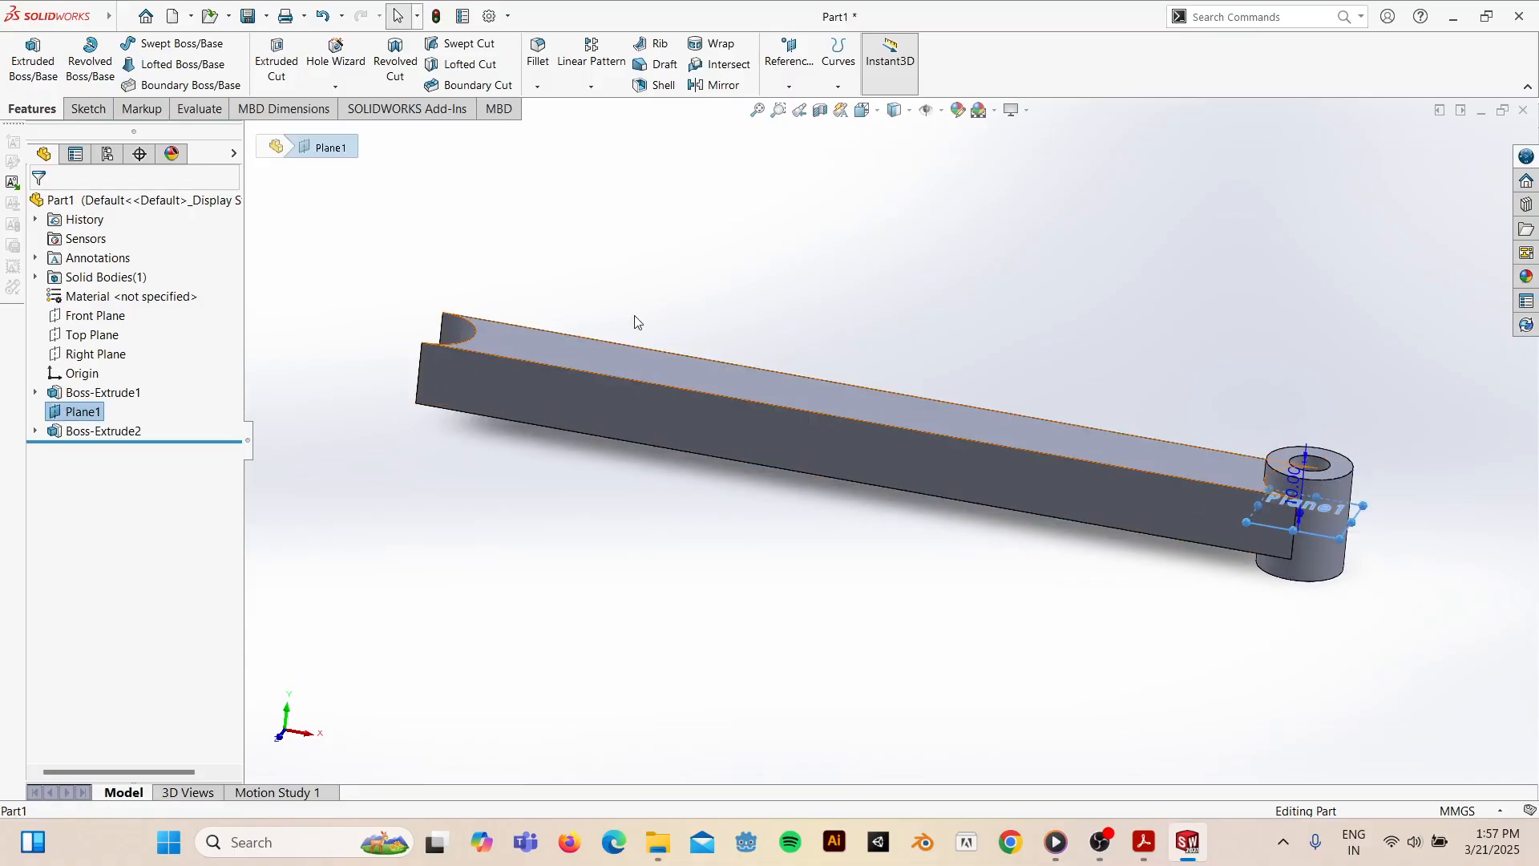
left_click(1137, 297)
right_click(1355, 517)
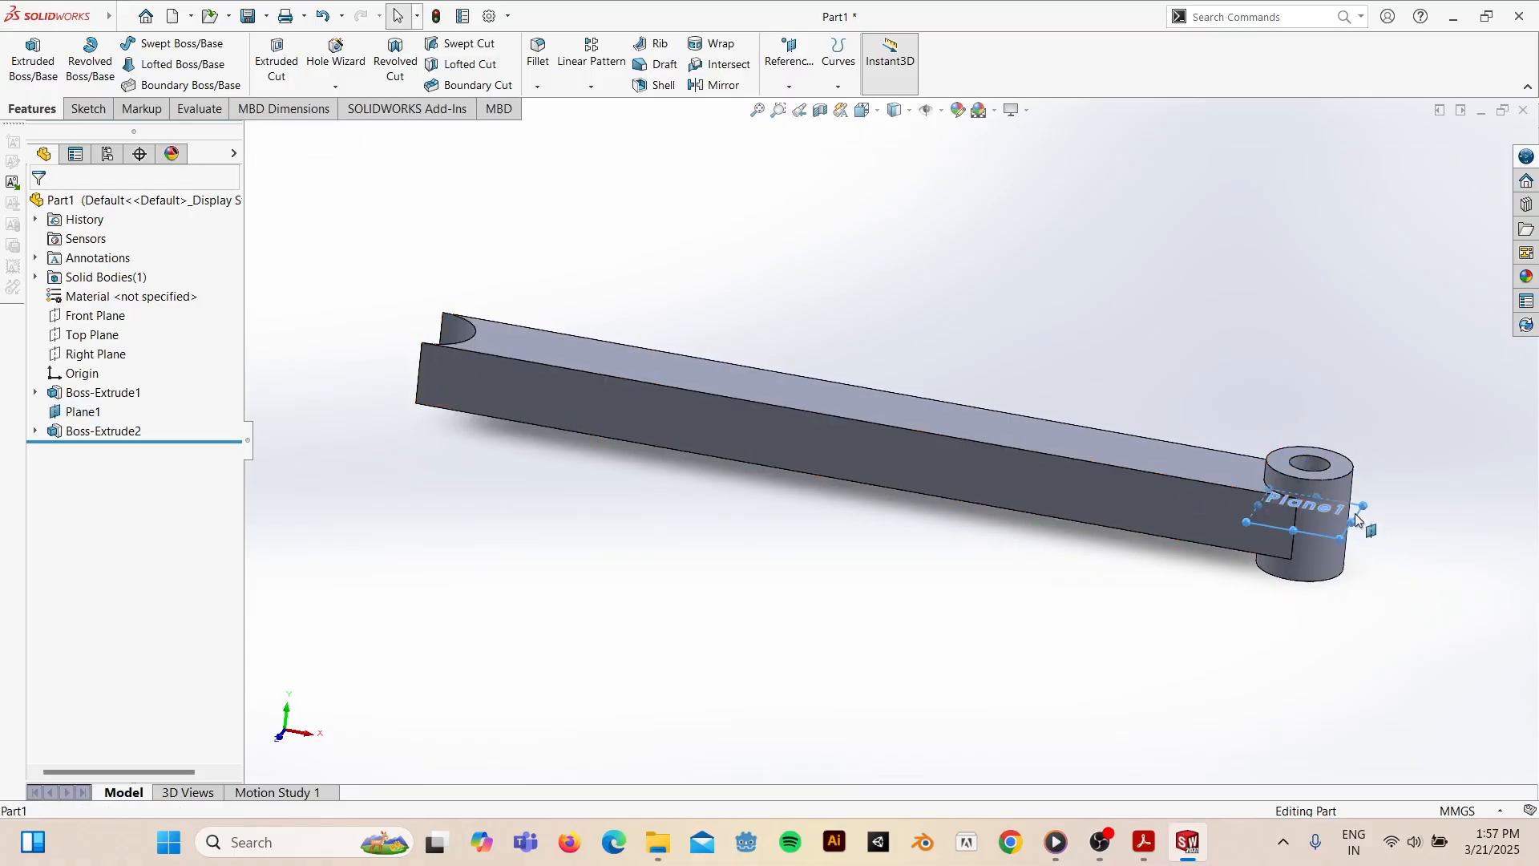
left_click(1419, 491)
middle_click_drag(1355, 358, 1032, 561)
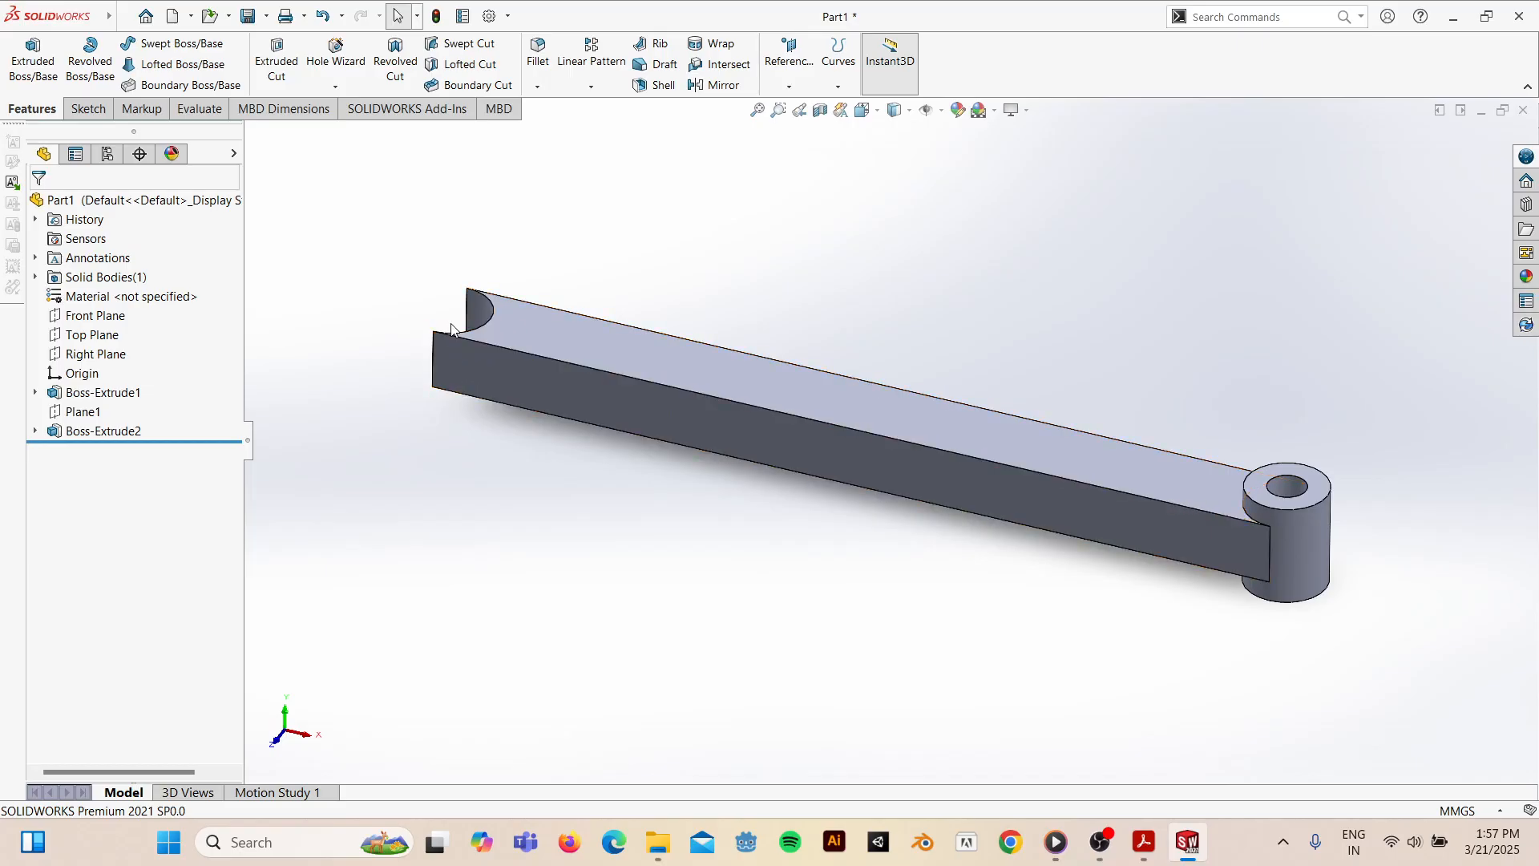
left_click(1299, 522)
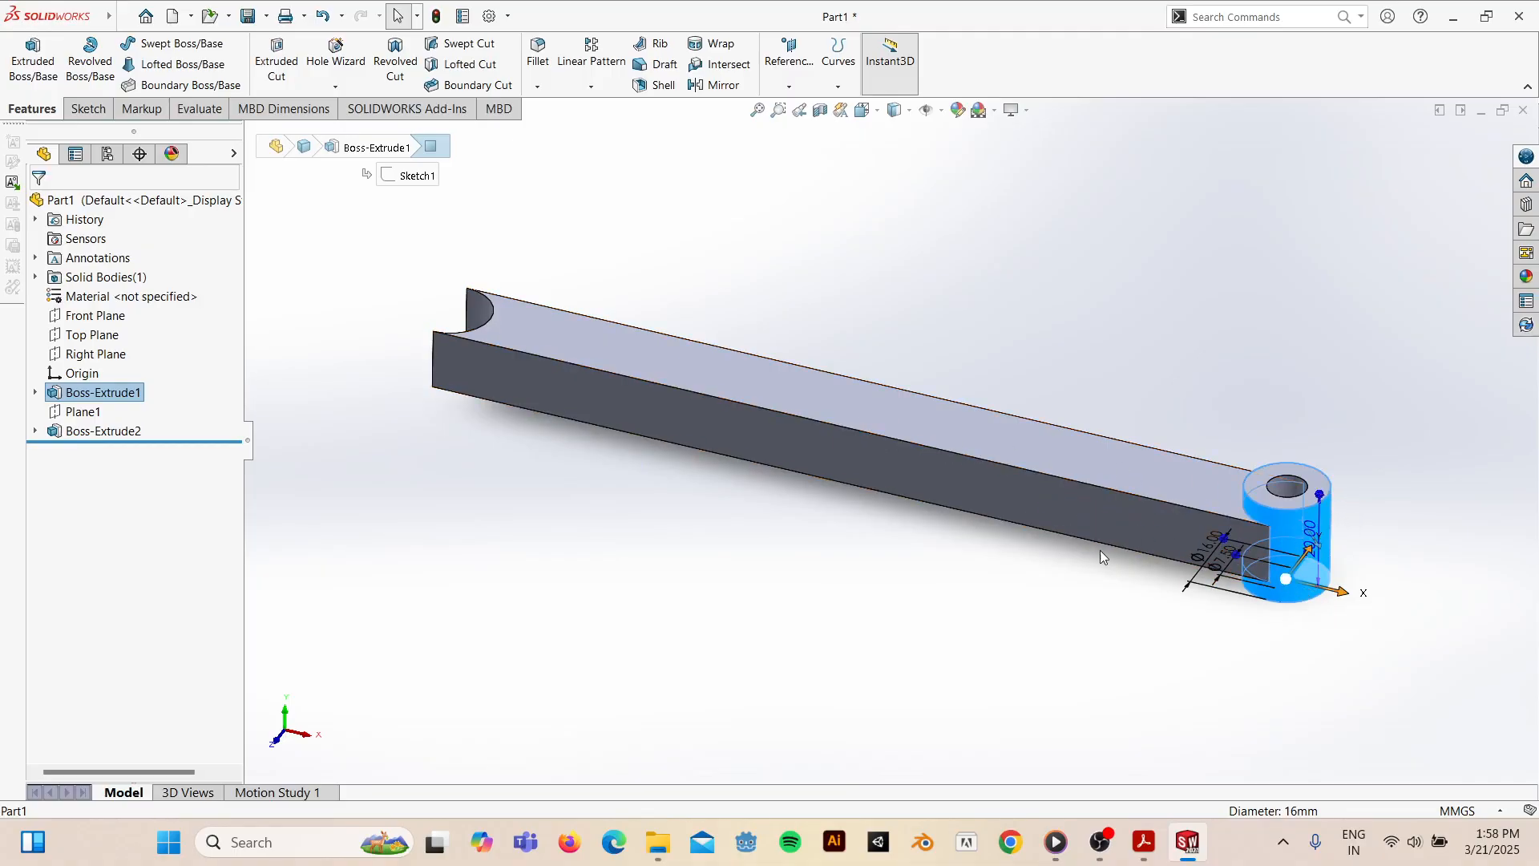
left_click(692, 391)
left_click(791, 608)
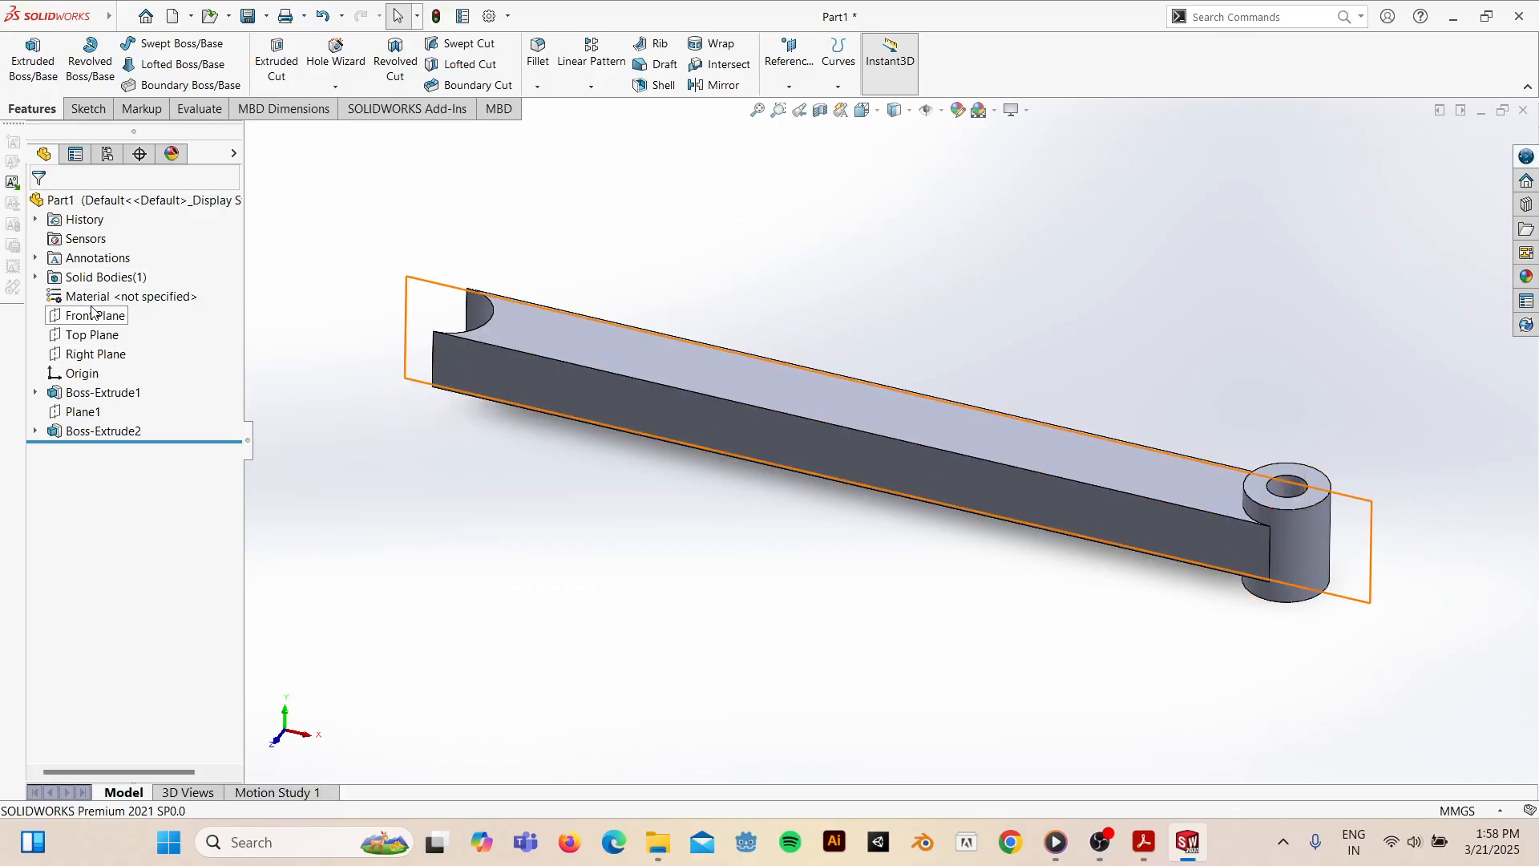
left_click(93, 356)
middle_click_drag(1089, 460, 1093, 653)
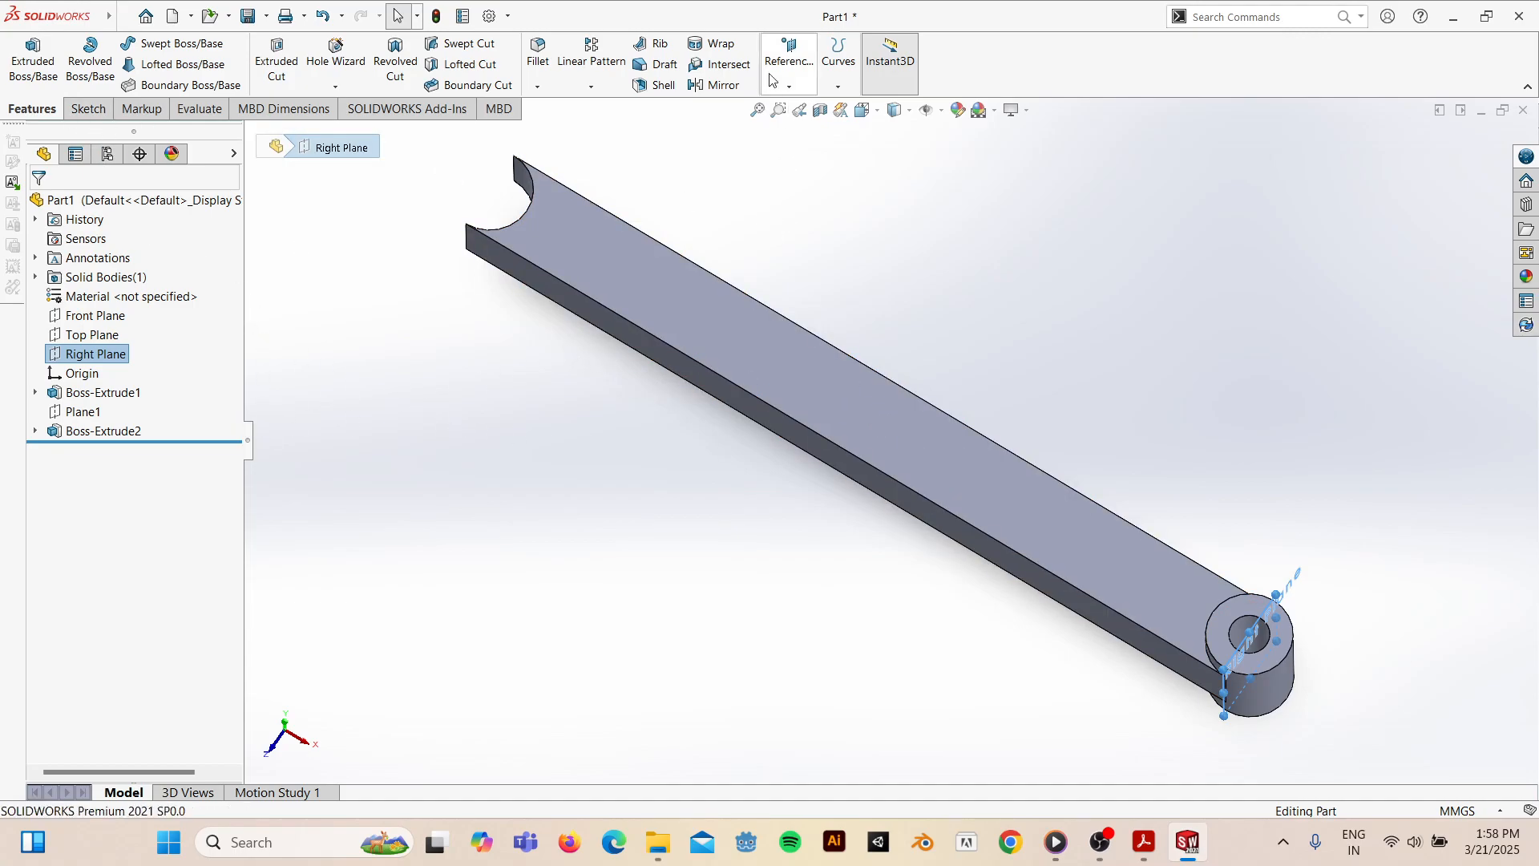
left_click(471, 450)
- Create Plane2 from the Right Plane, flipped and offset 82.5 mm to the bar's mid-length
left_click(789, 85)
left_click(799, 106)
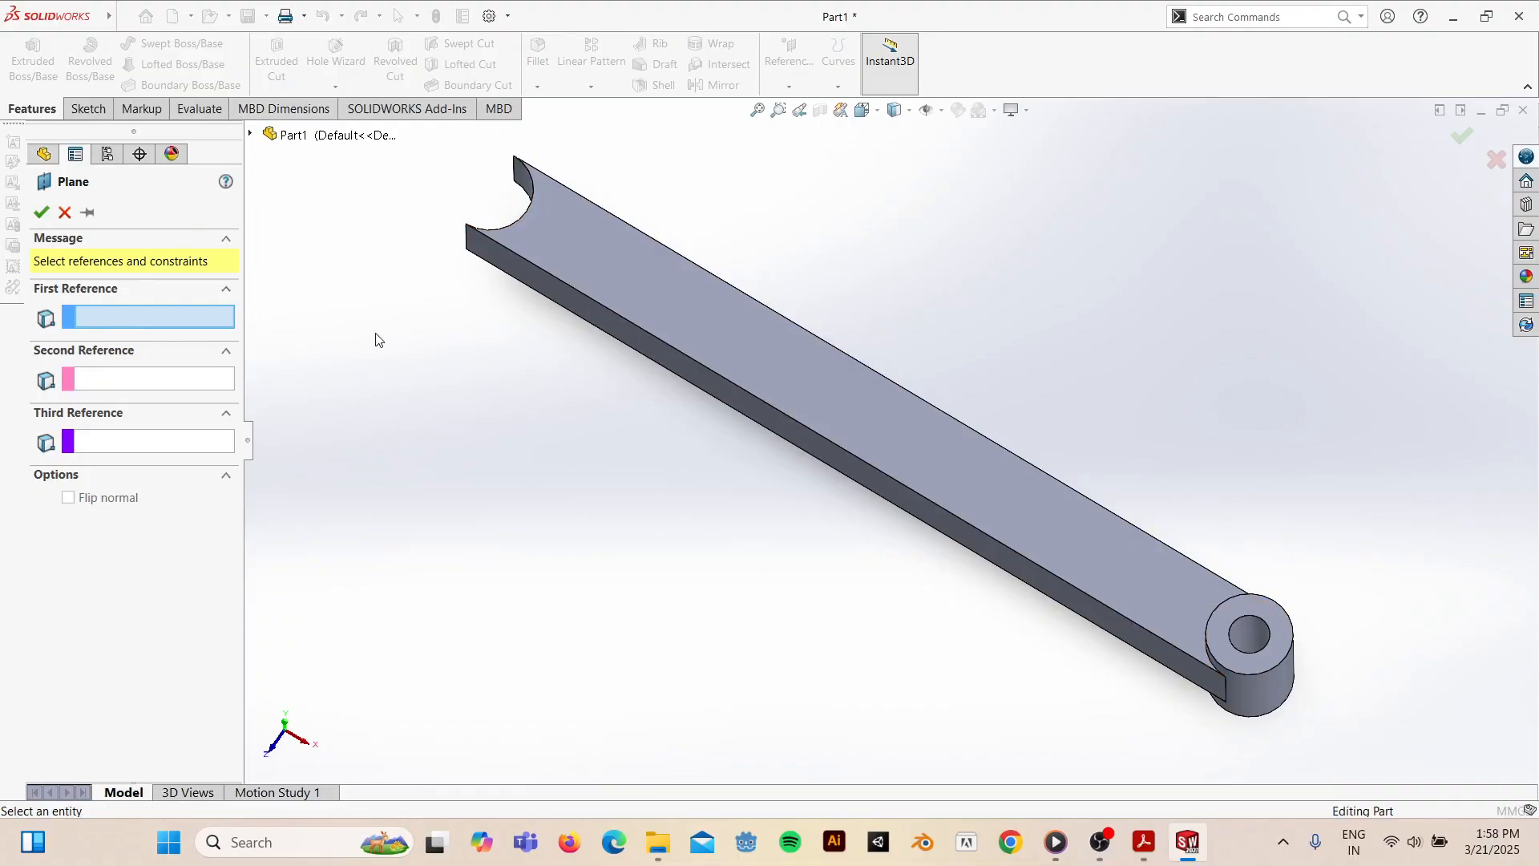
left_click(251, 136)
left_click(251, 135)
left_click(251, 135)
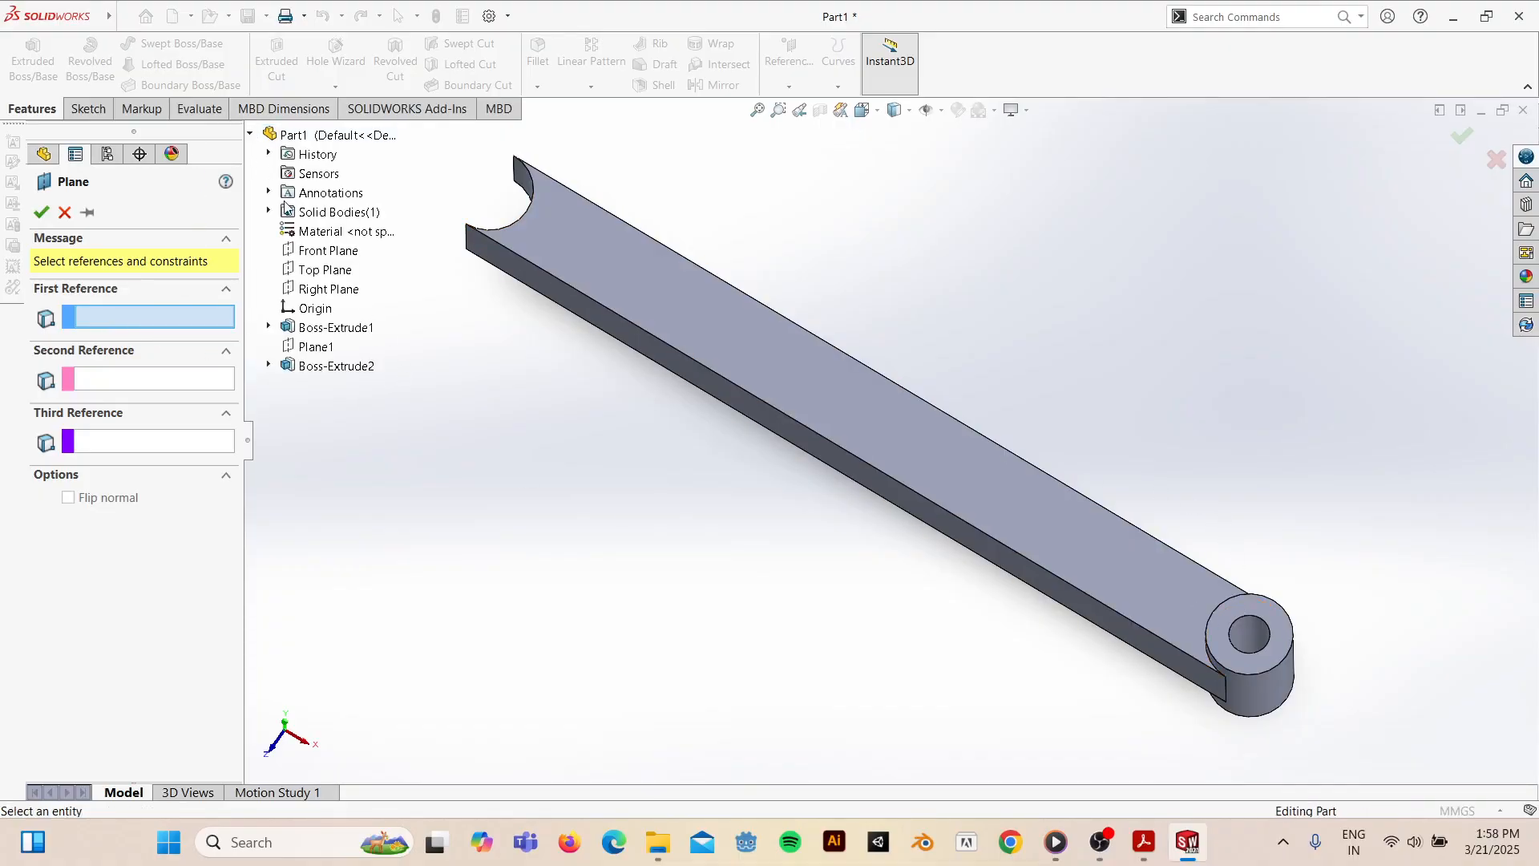
left_click(337, 290)
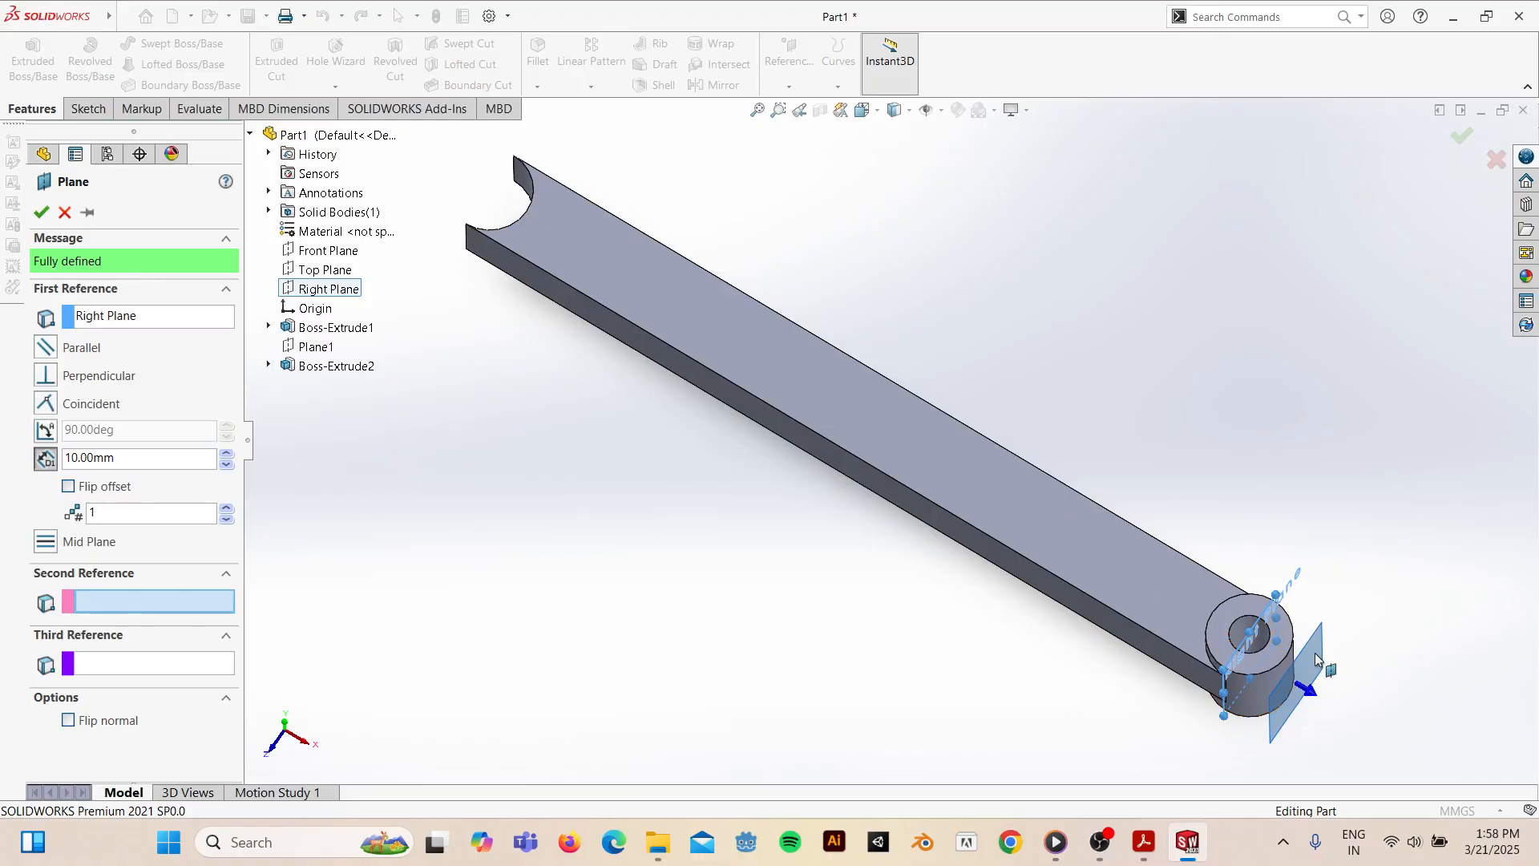
left_click(69, 486)
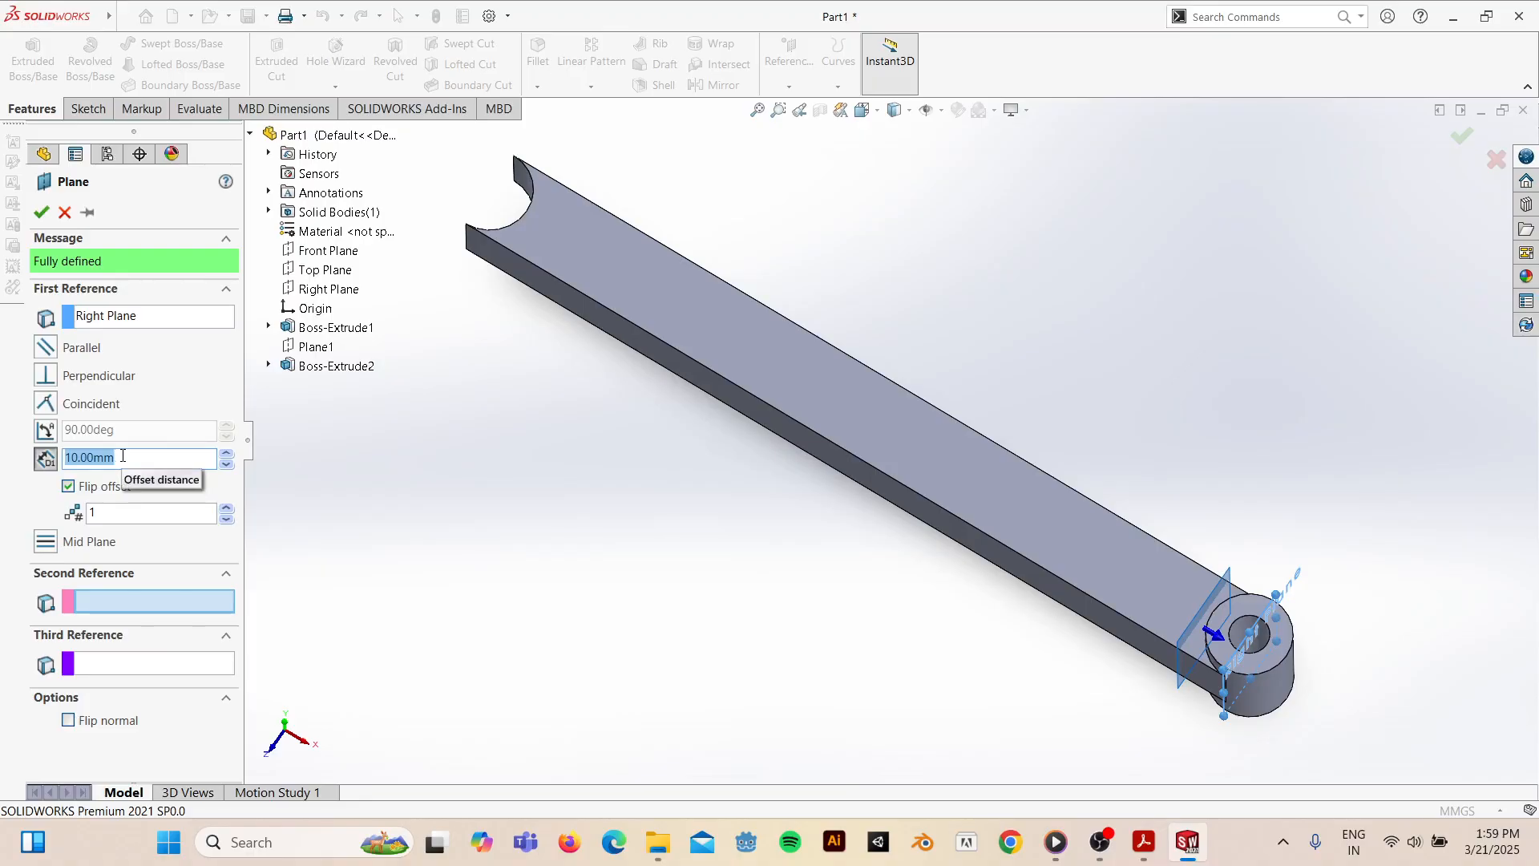
type("82.5")
key("Return")
middle_click_drag(956, 542, 919, 364)
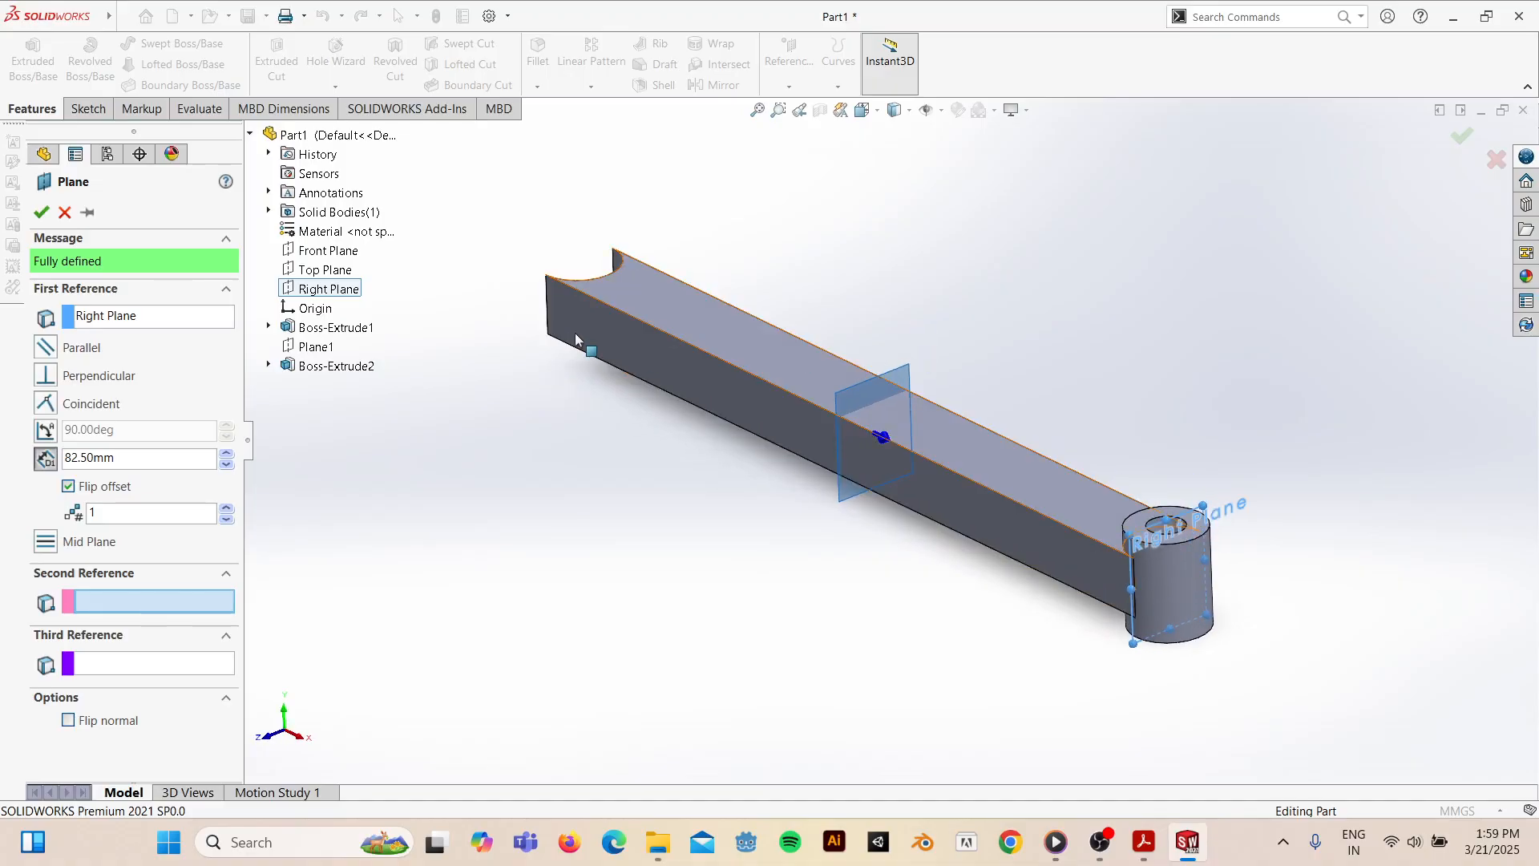
left_click(41, 212)
middle_click_drag(848, 562, 890, 481)
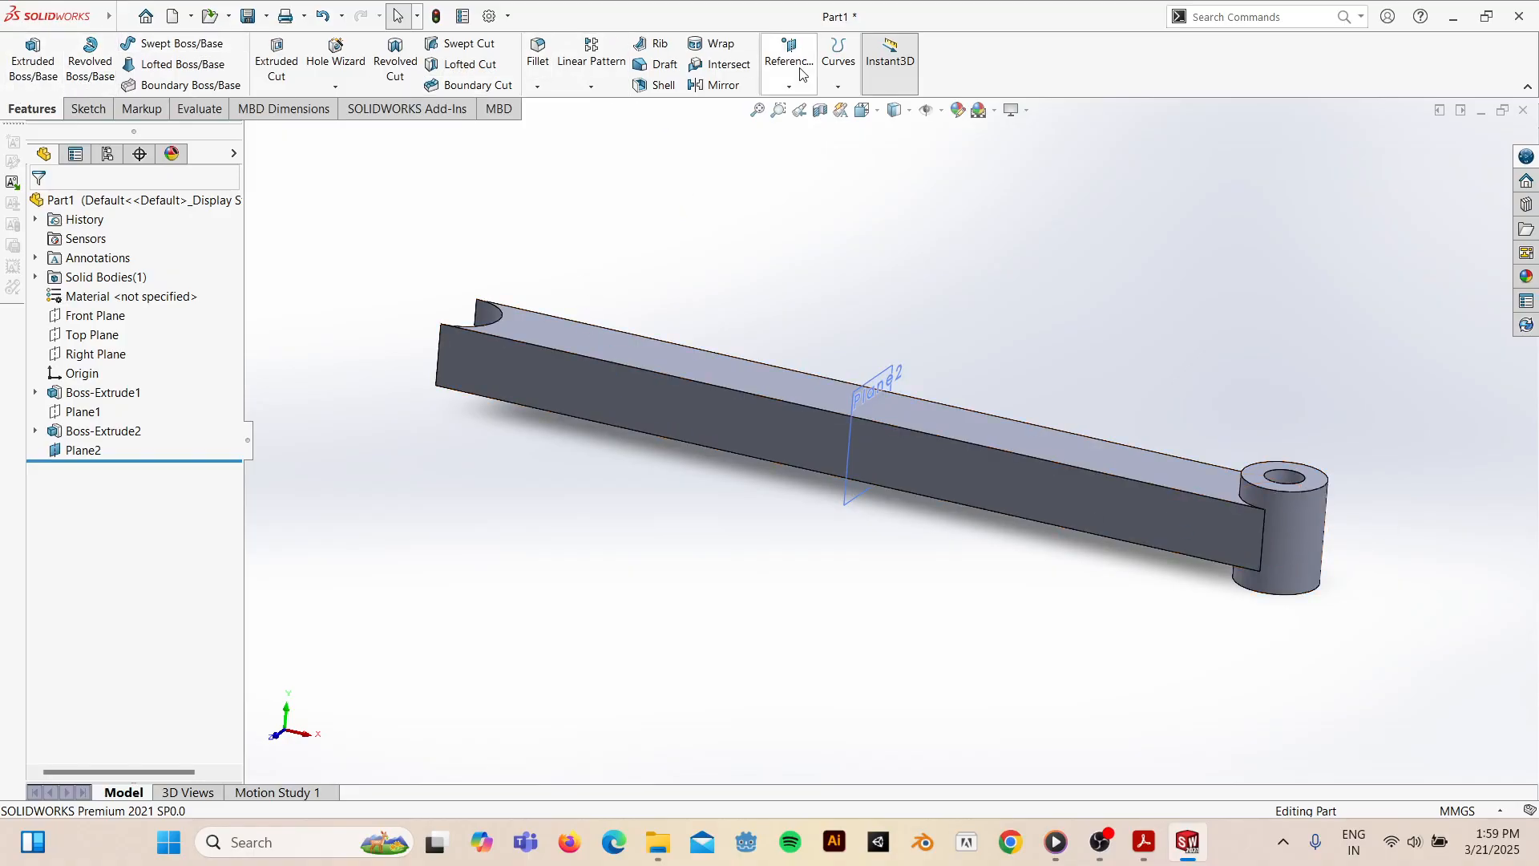
- Mirror the end boss (Boss-Extrude1) about Plane2 to add a boss at the other end
left_click(712, 87)
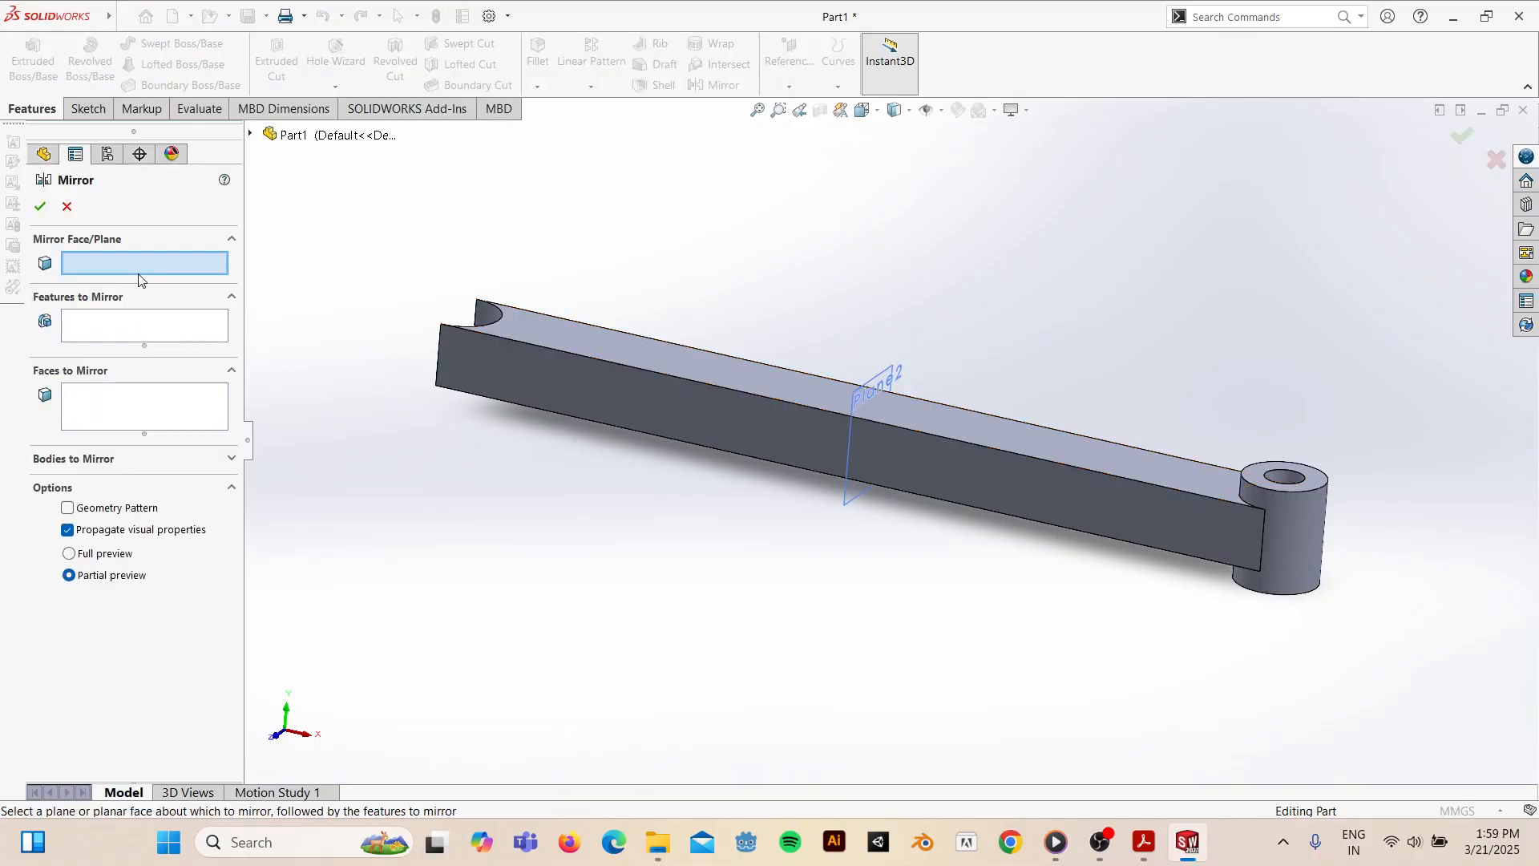
left_click(884, 383)
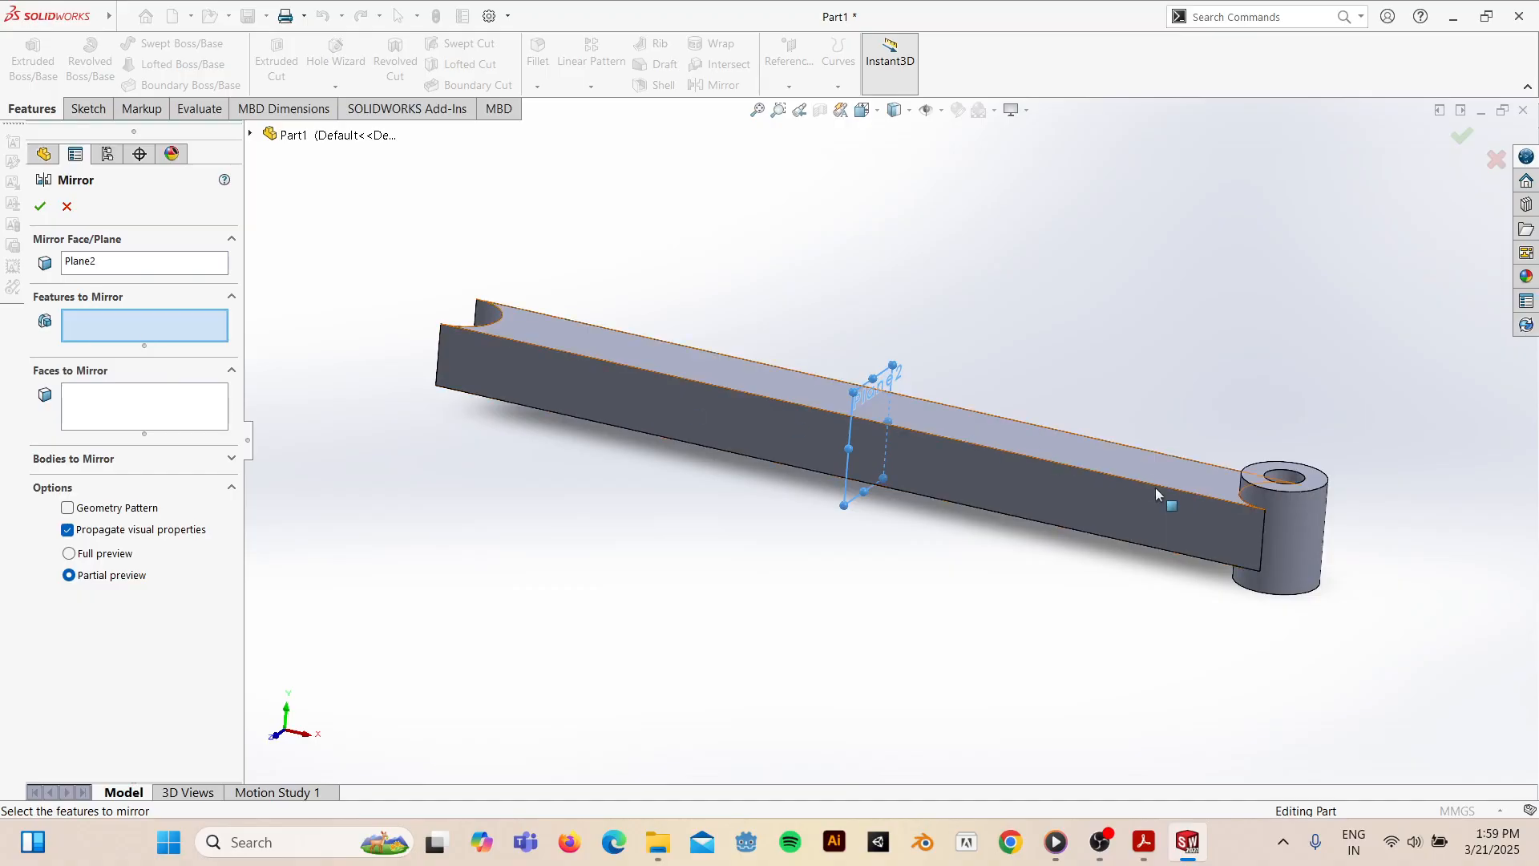
left_click(1304, 509)
mouse_move(498, 435)
middle_mouse_down()
mouse_move(462, 489)
mouse_move(515, 457)
middle_mouse_up()
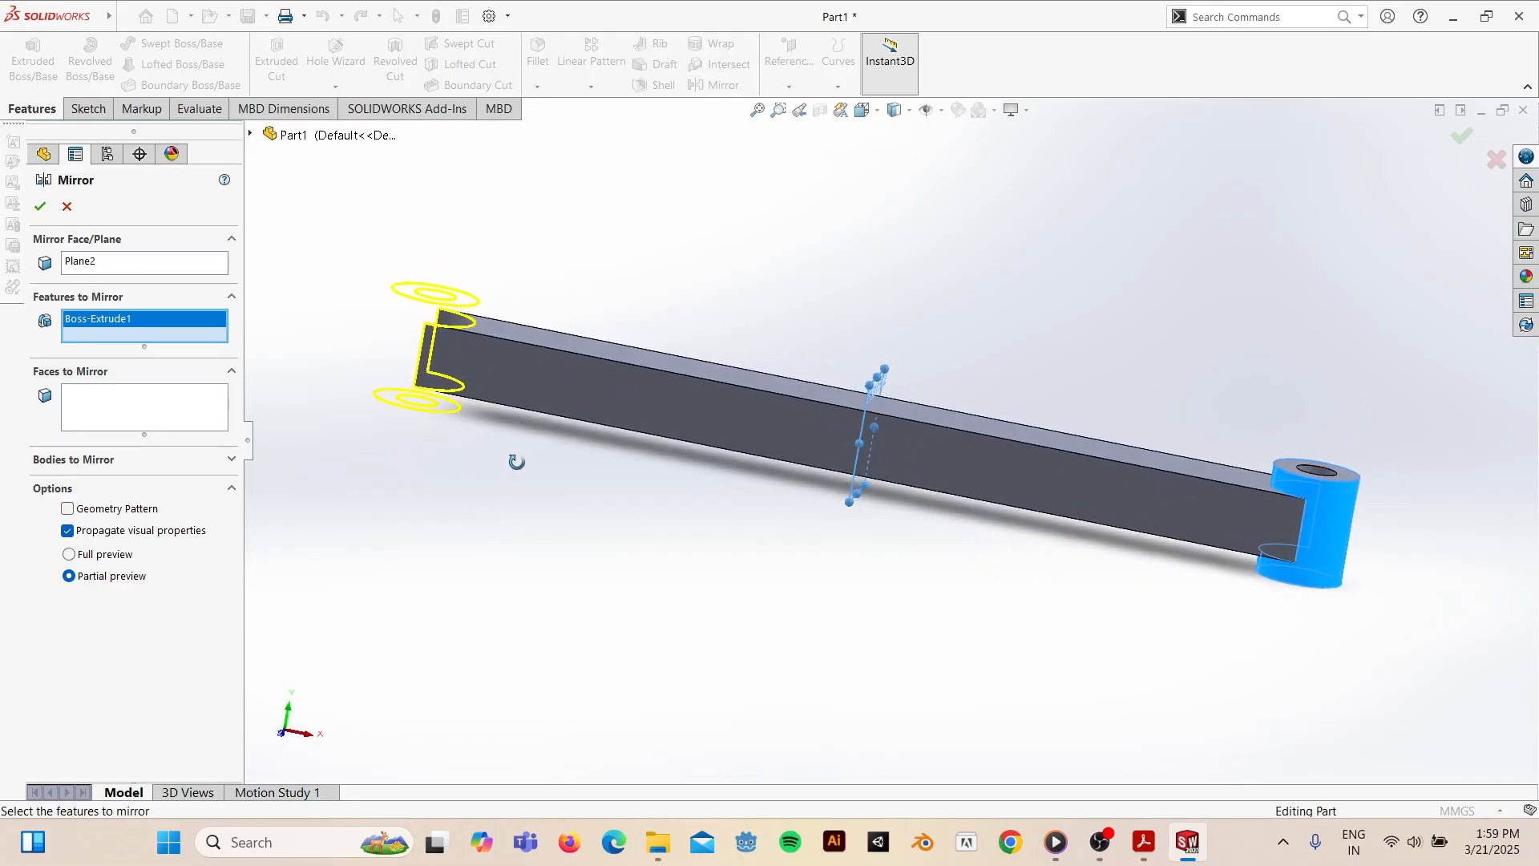
left_click(45, 209)
- Hide Plane2, inspect both bosses, and bring up the practice drawing PDF
middle_click_drag(971, 449, 888, 390)
left_click(890, 383)
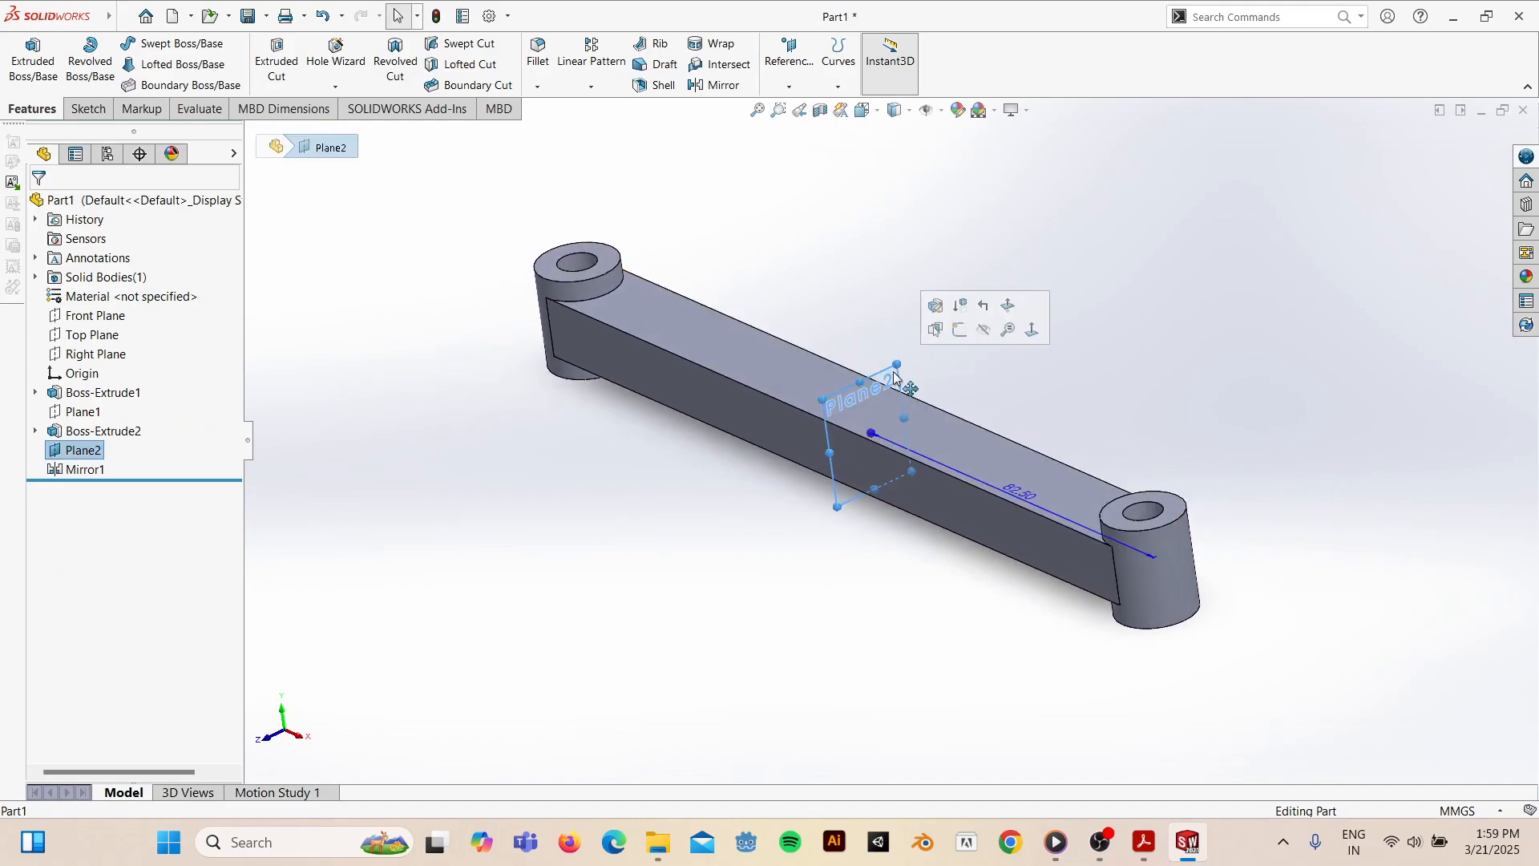
left_click(977, 332)
middle_click_drag(865, 467, 919, 502)
left_click(1144, 840)
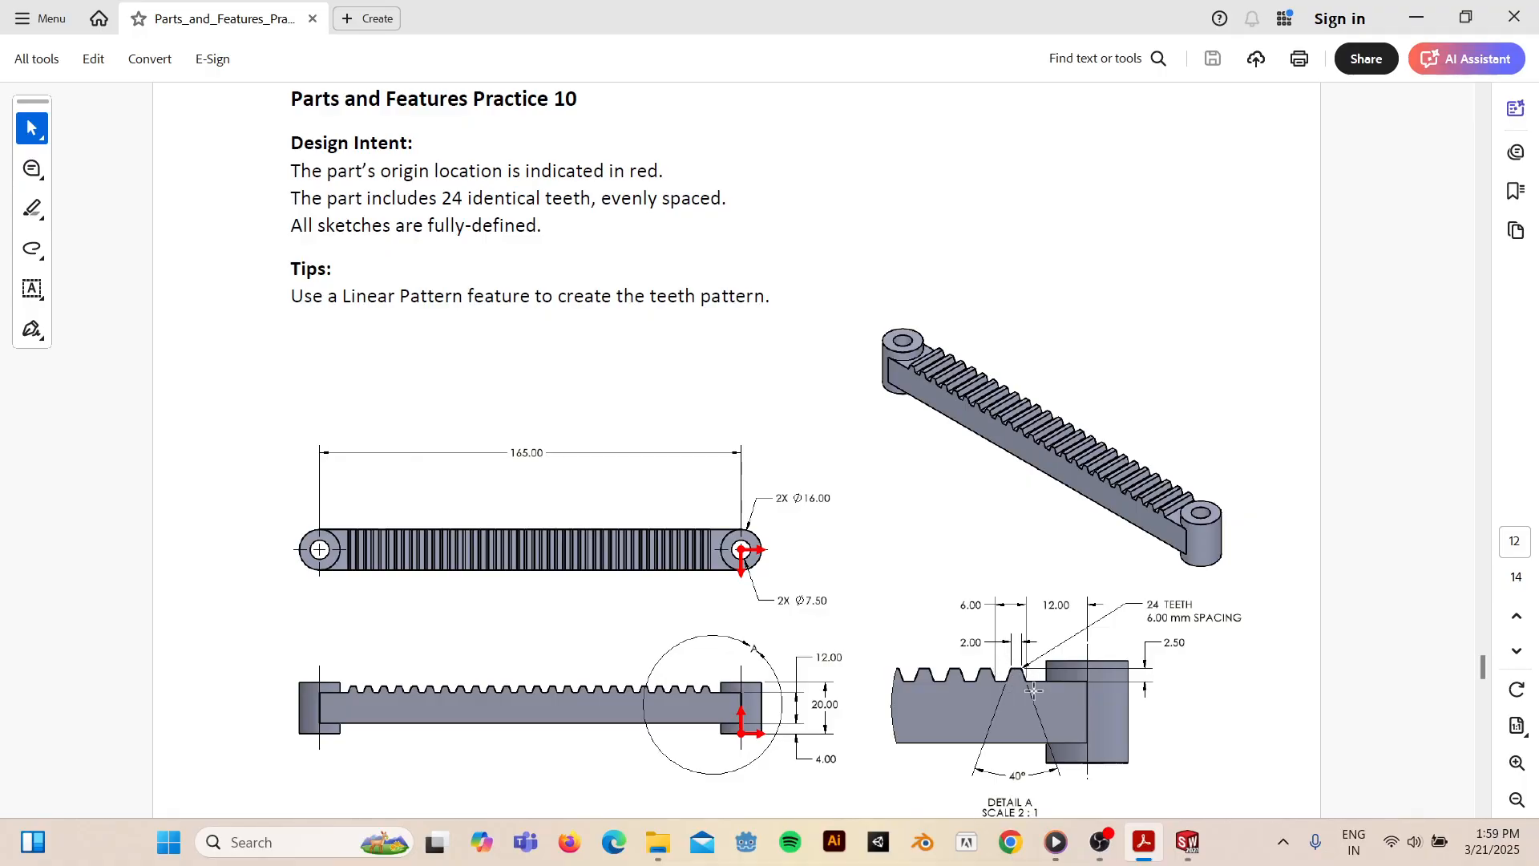
- Start a new sketch on the bar's long front face, viewed from the Front
left_click(1187, 842)
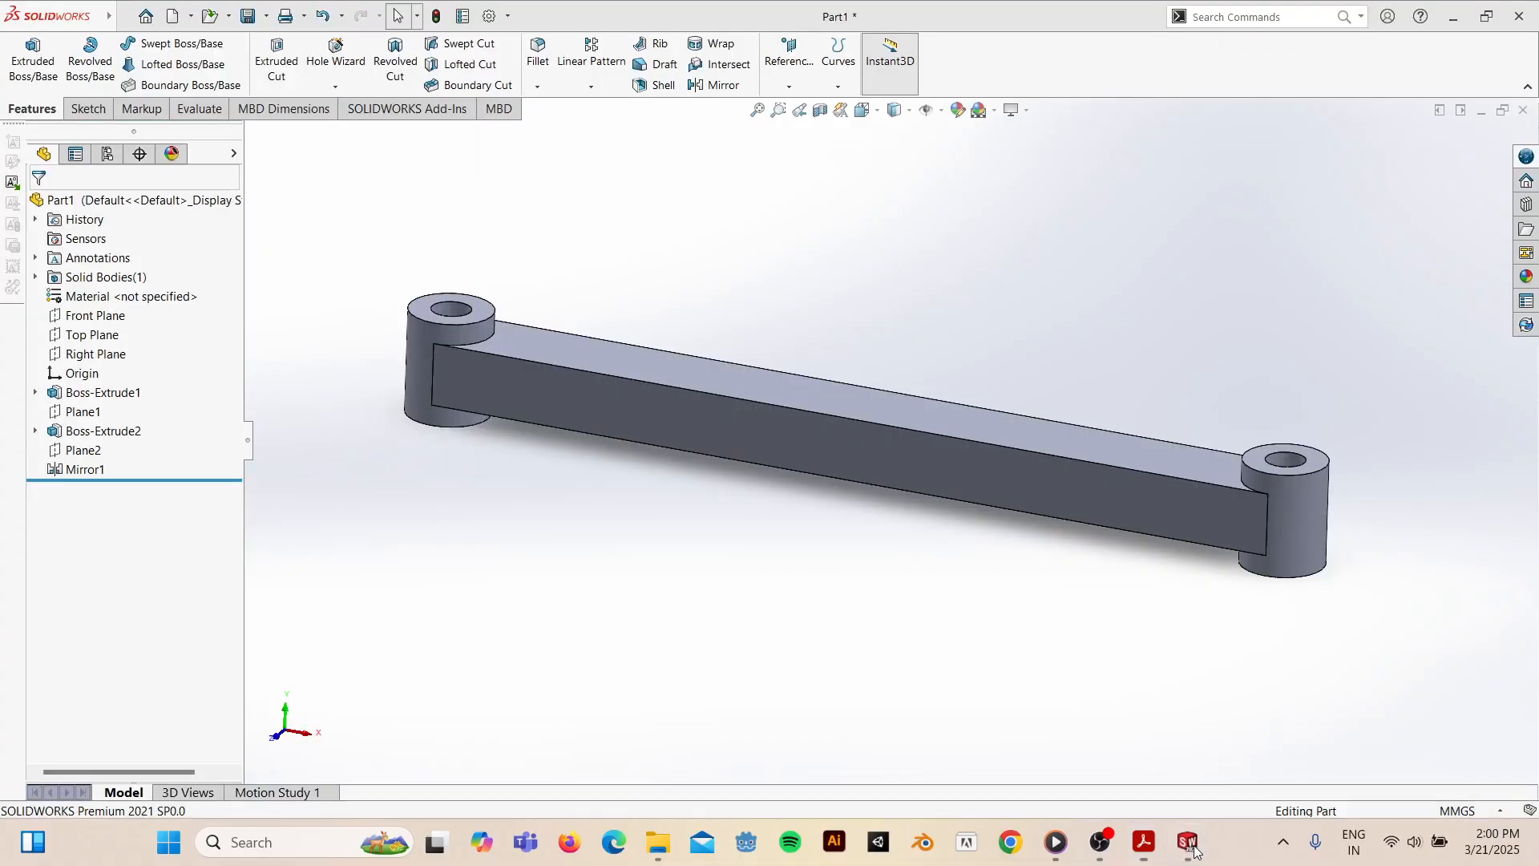
left_click(1107, 497)
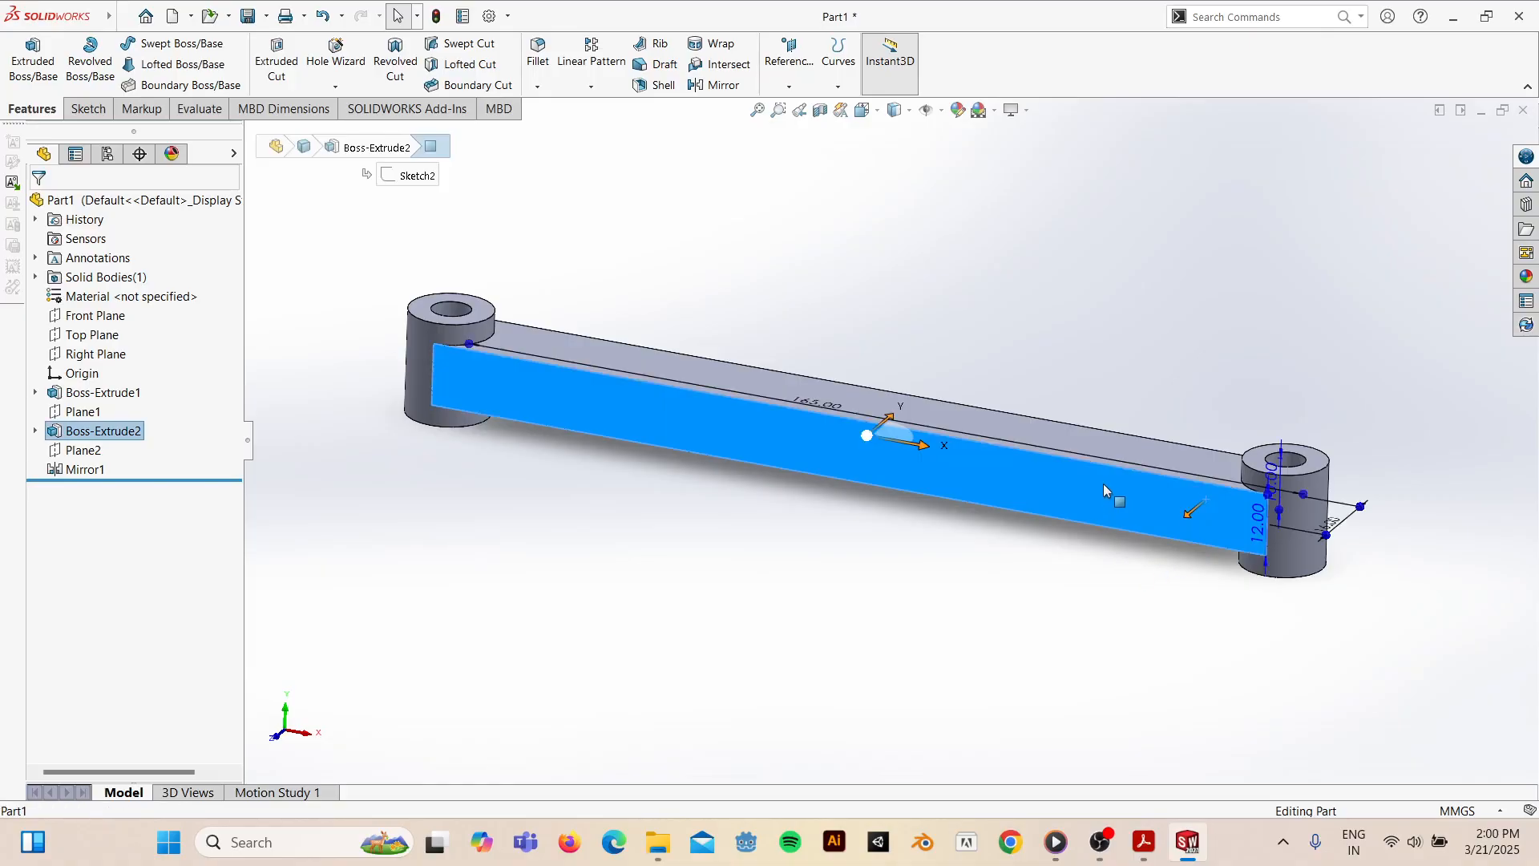
left_click(89, 109)
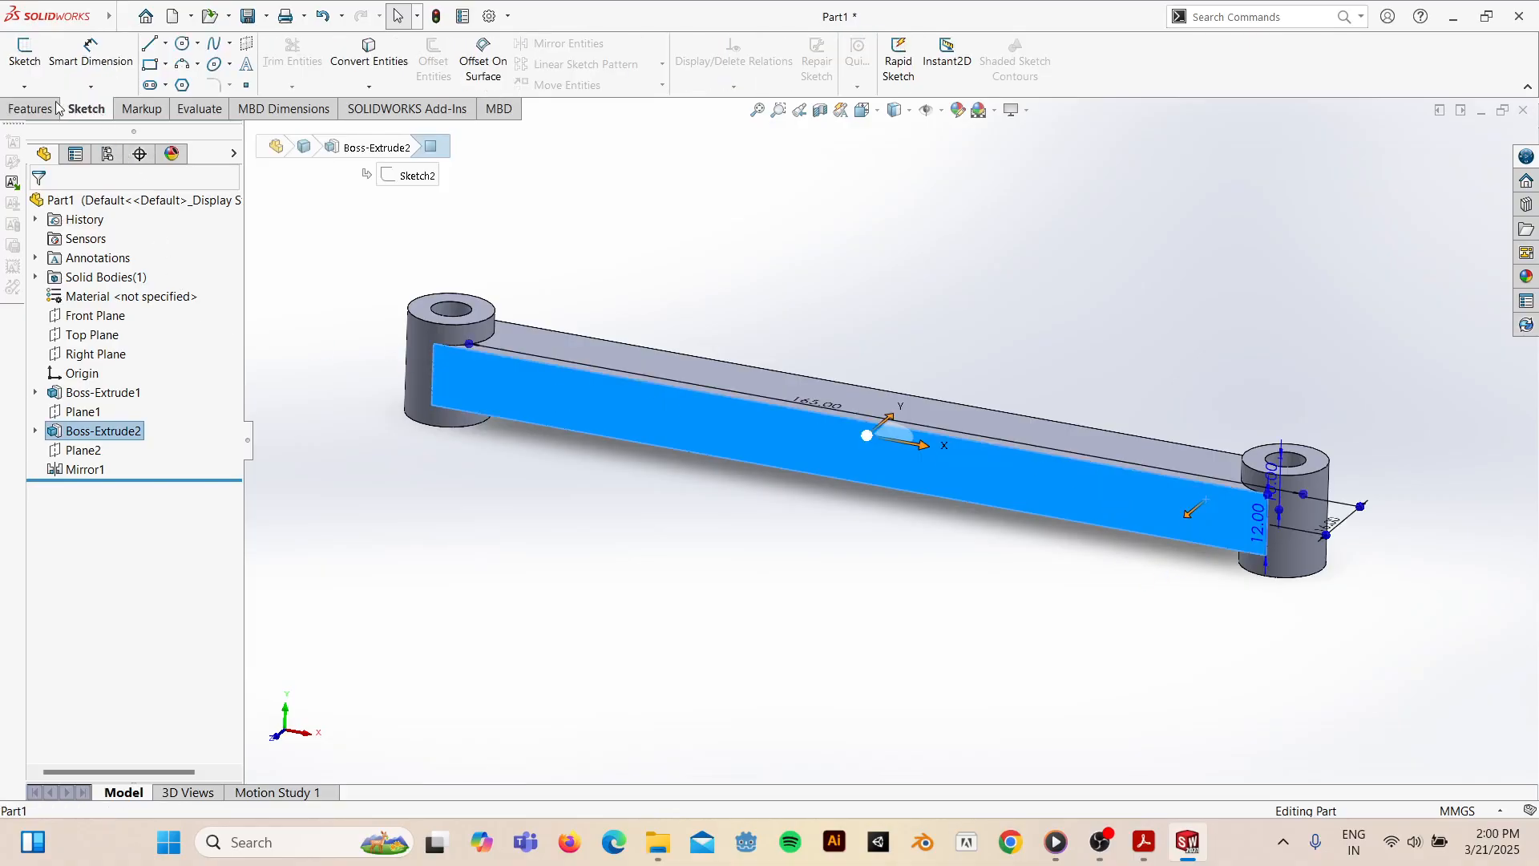
left_click(24, 52)
key("space")
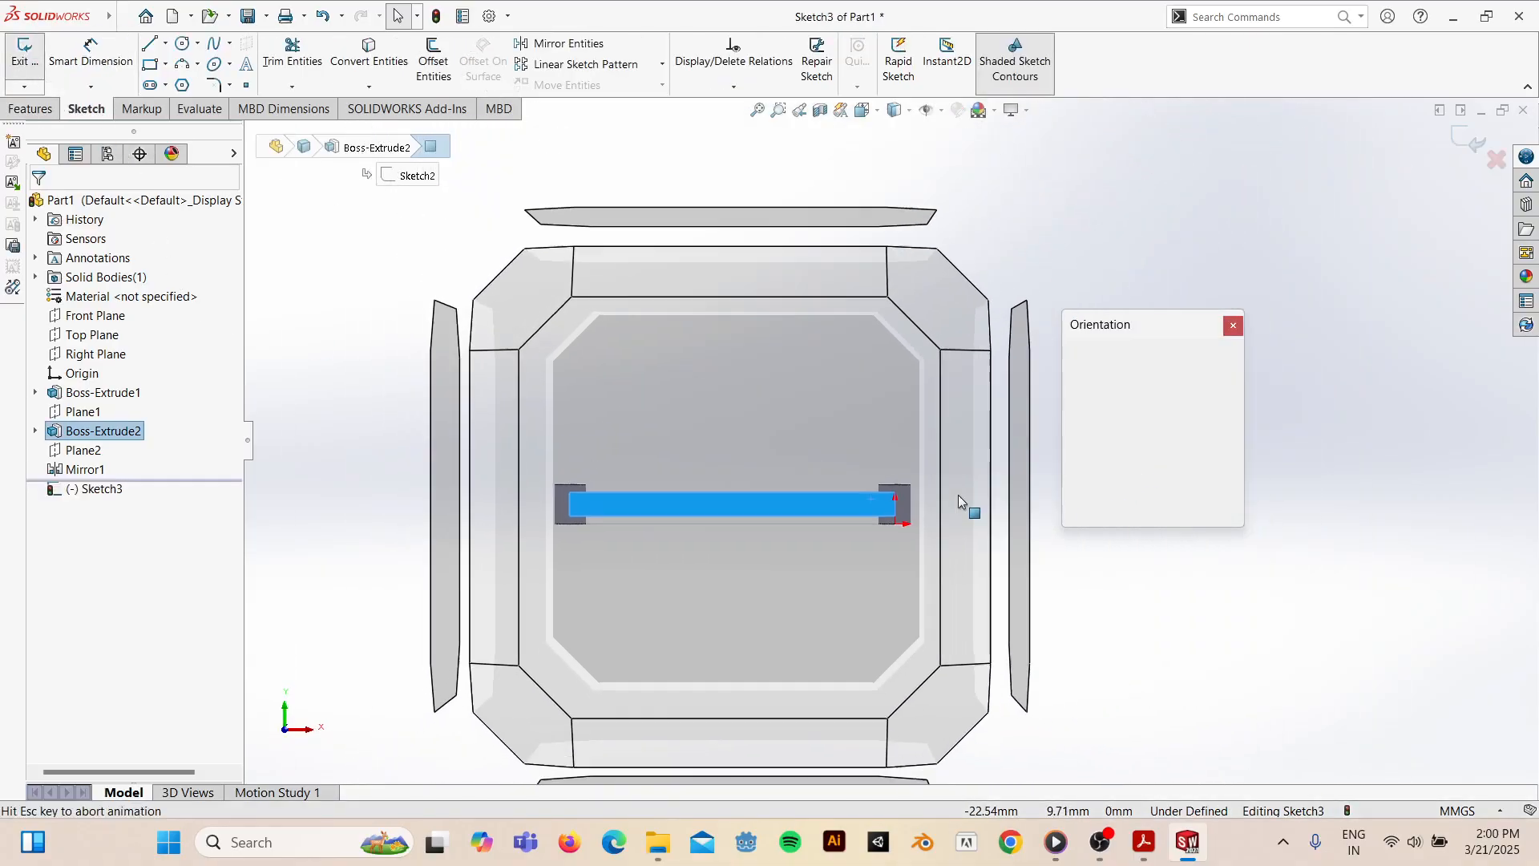
left_click(767, 421)
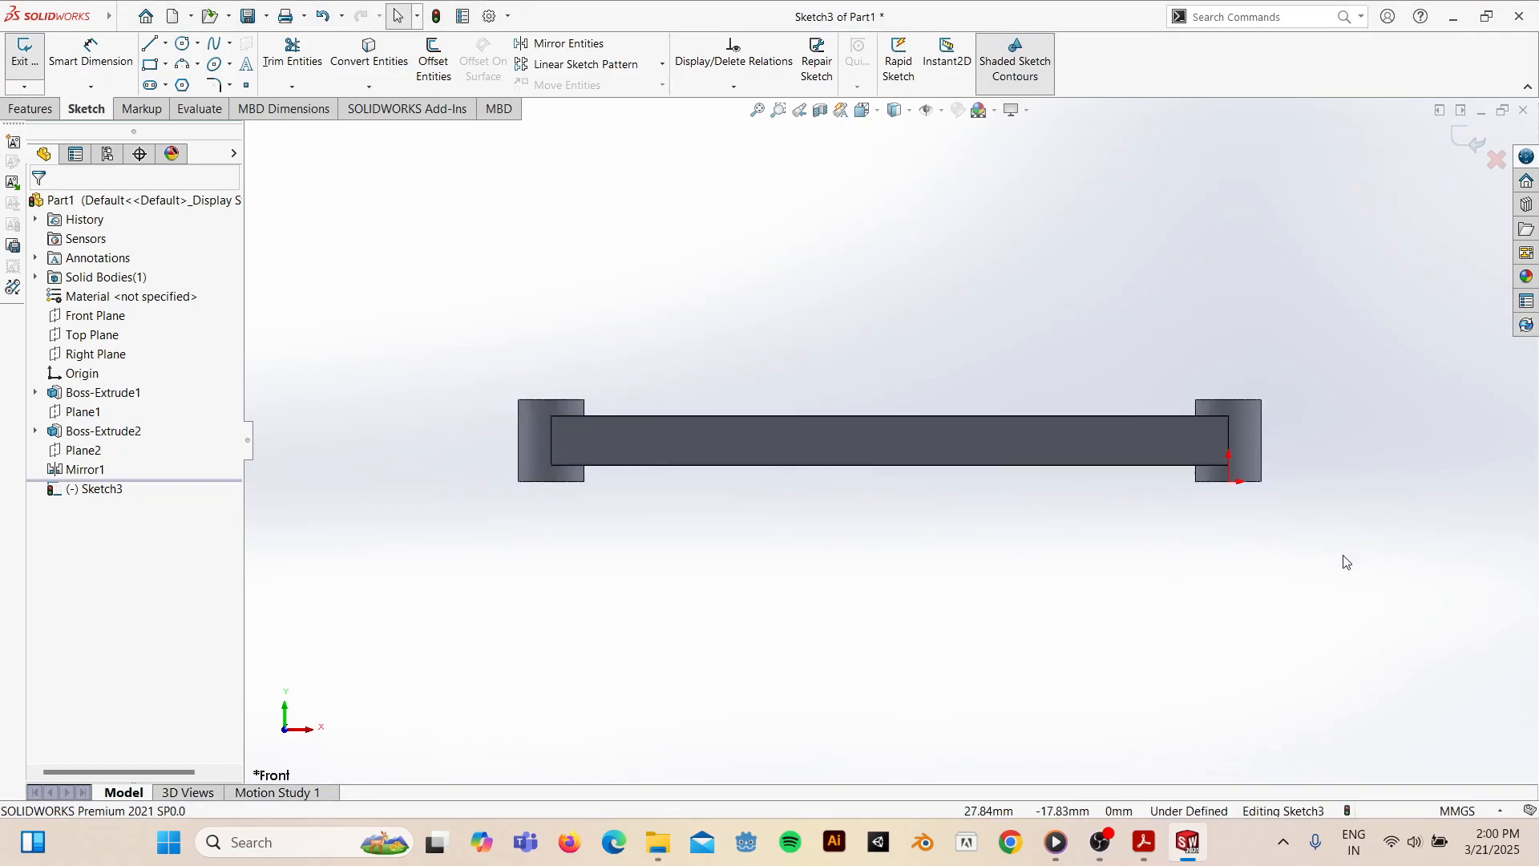
- Restore the Front view, adjust the zoom, and check the practice drawing for tooth dimensions
scroll(1223, 633, "down", 5)
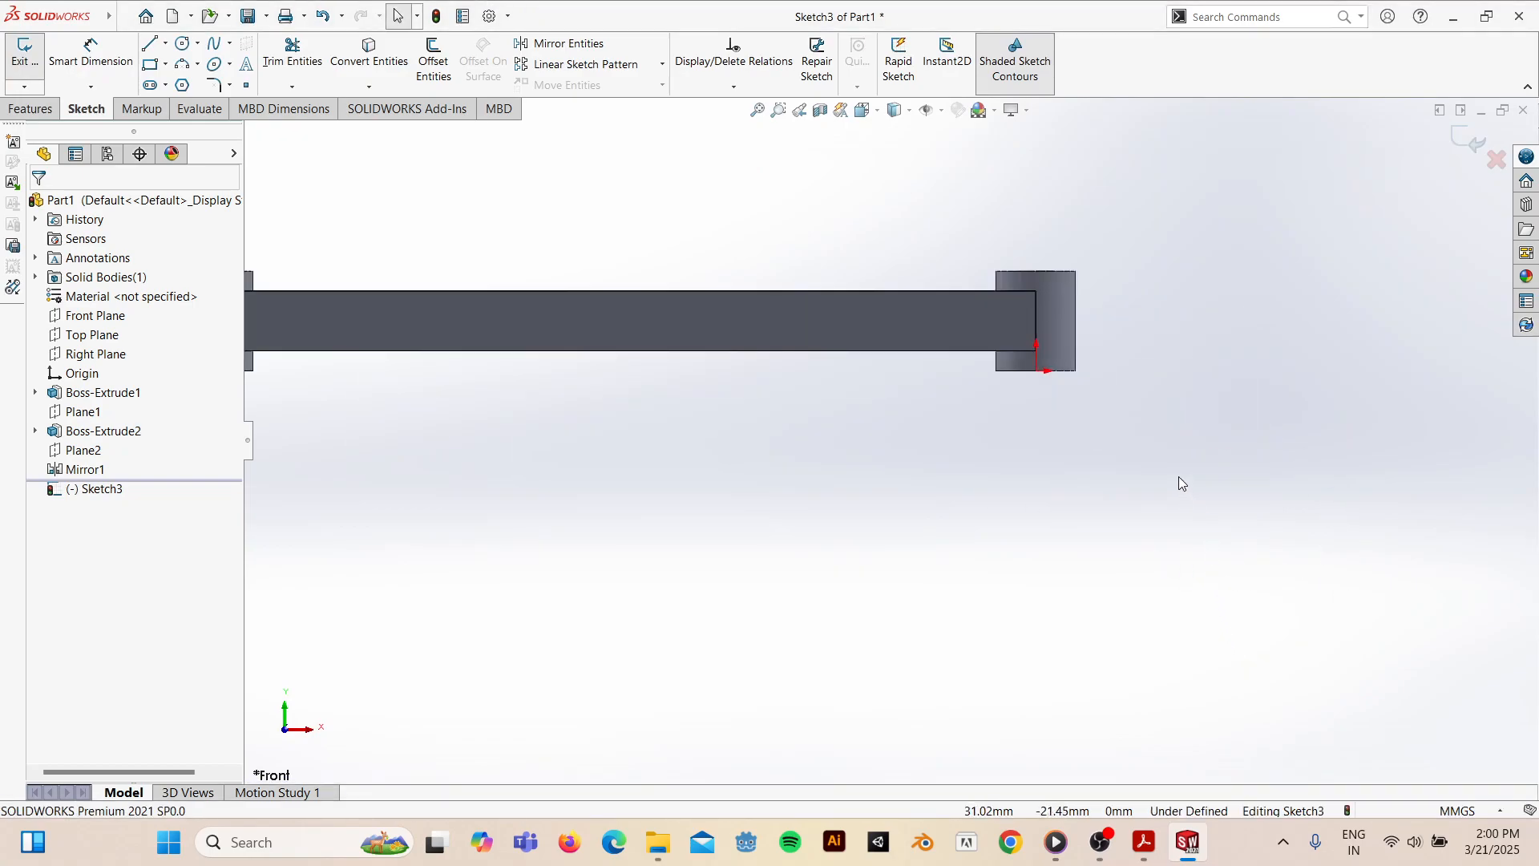
middle_click_drag(1022, 412, 1026, 290)
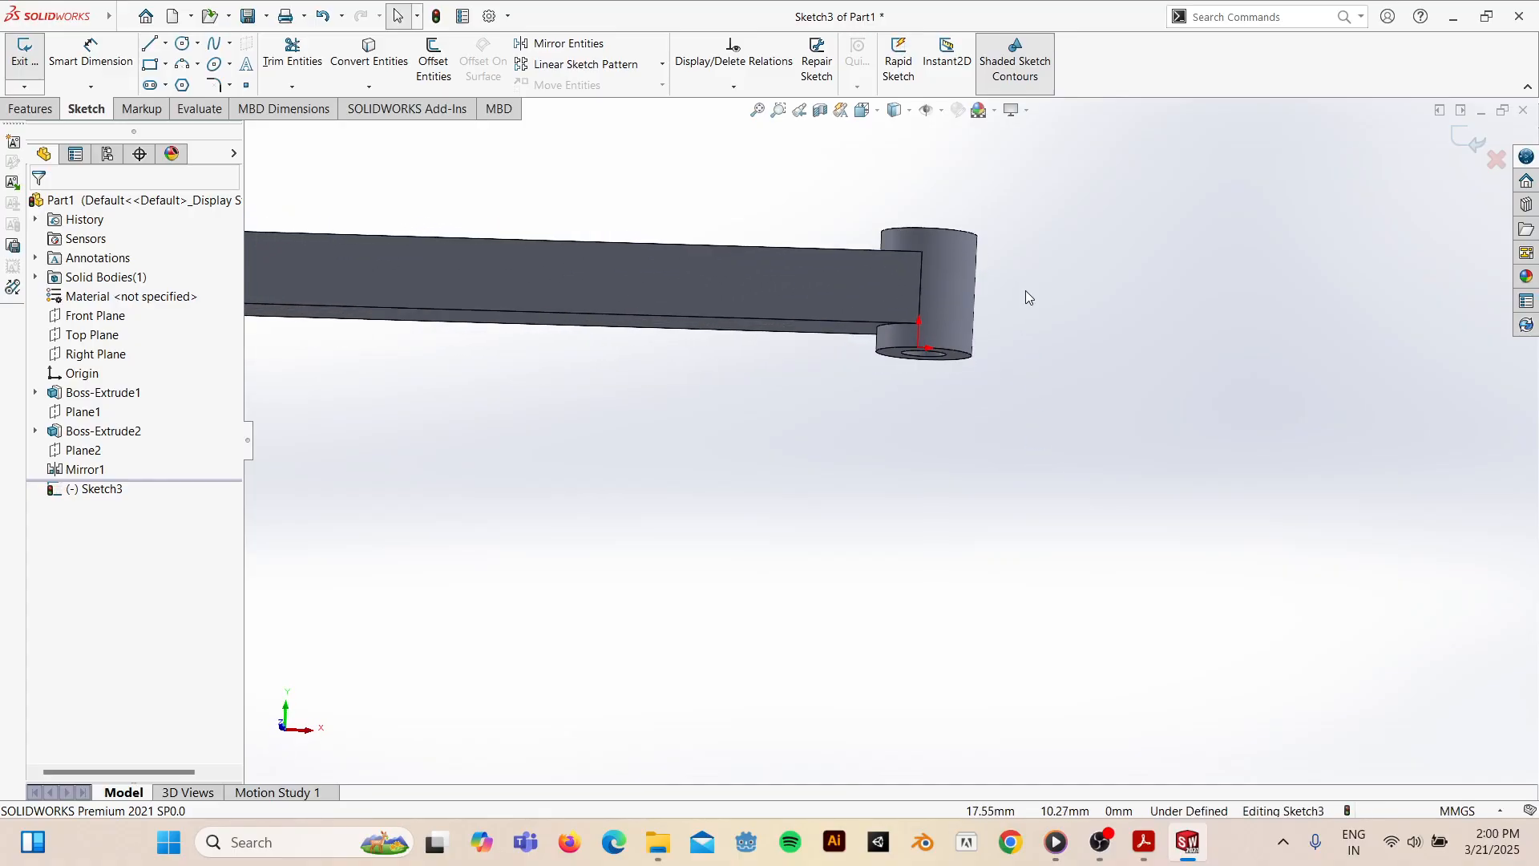
key("space")
left_click(720, 535)
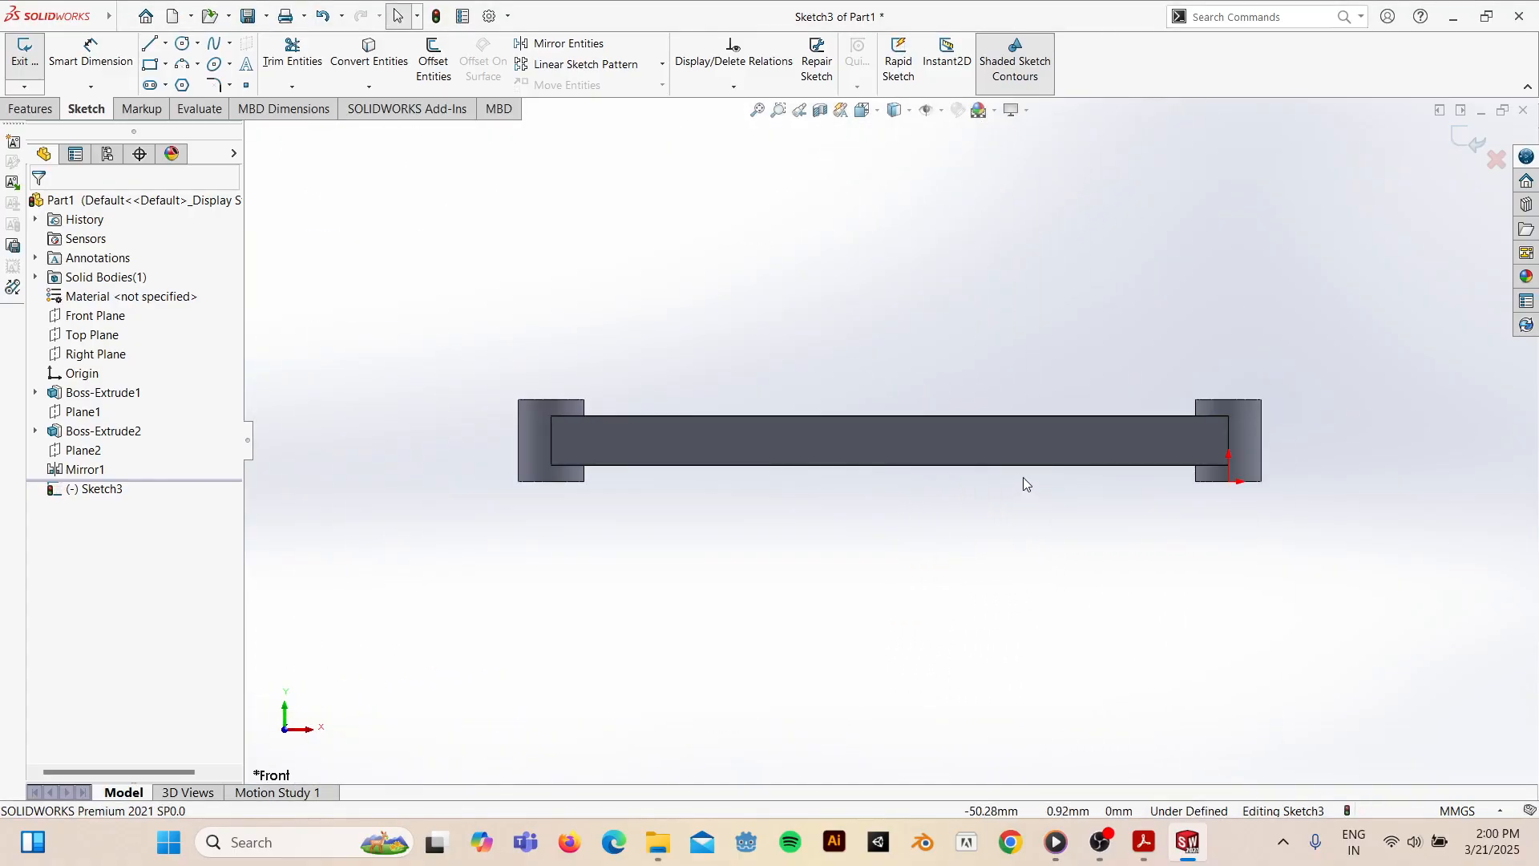
scroll(1200, 443, "up", 1)
scroll(1199, 443, "down", 1)
scroll(1185, 406, "up", 1)
scroll(1107, 382, "down", 3)
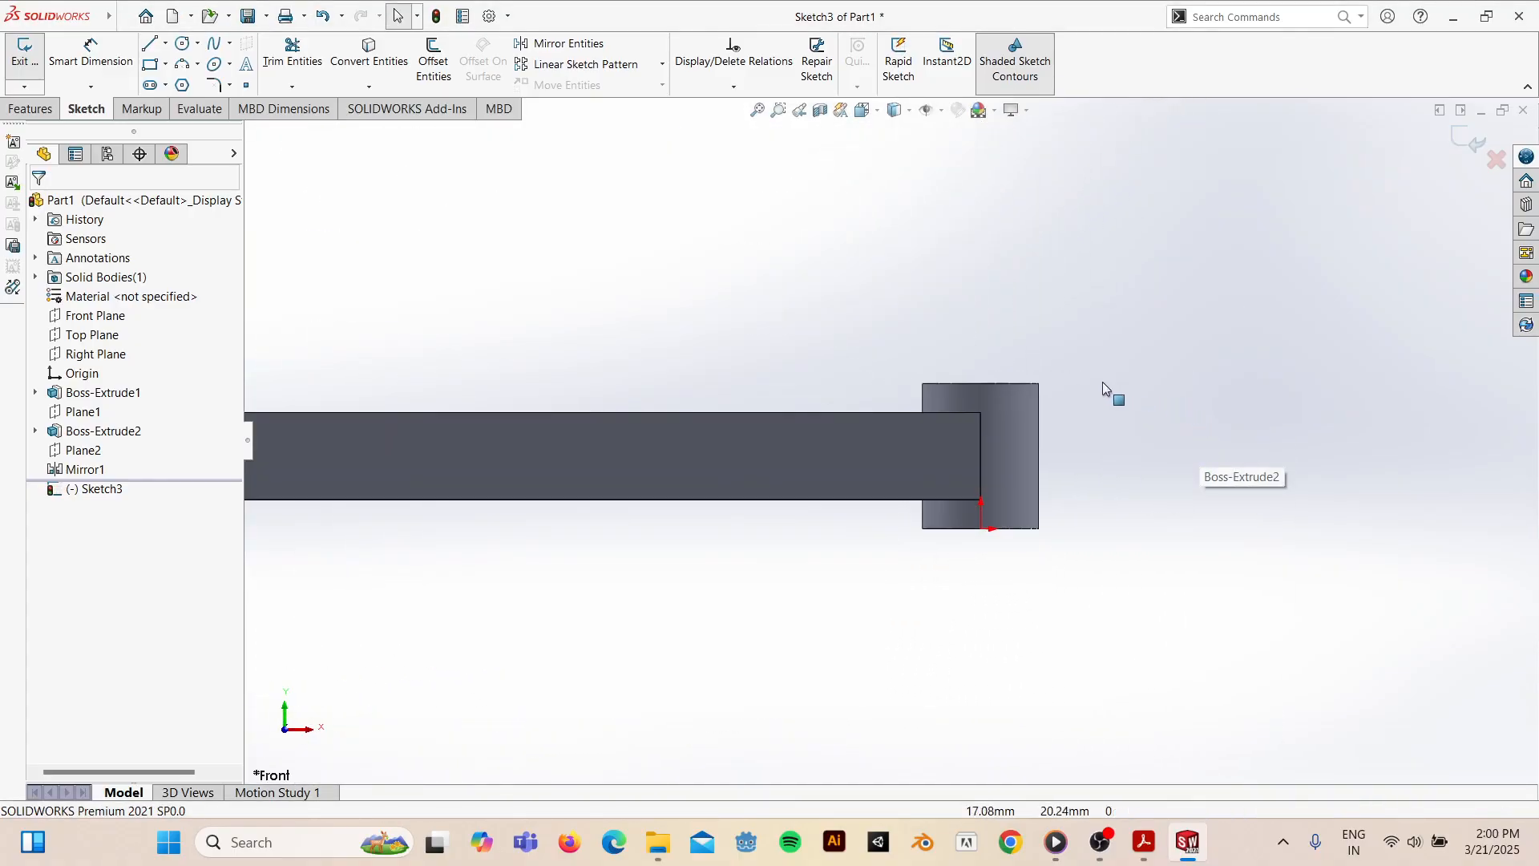
scroll(971, 408, "up", 1)
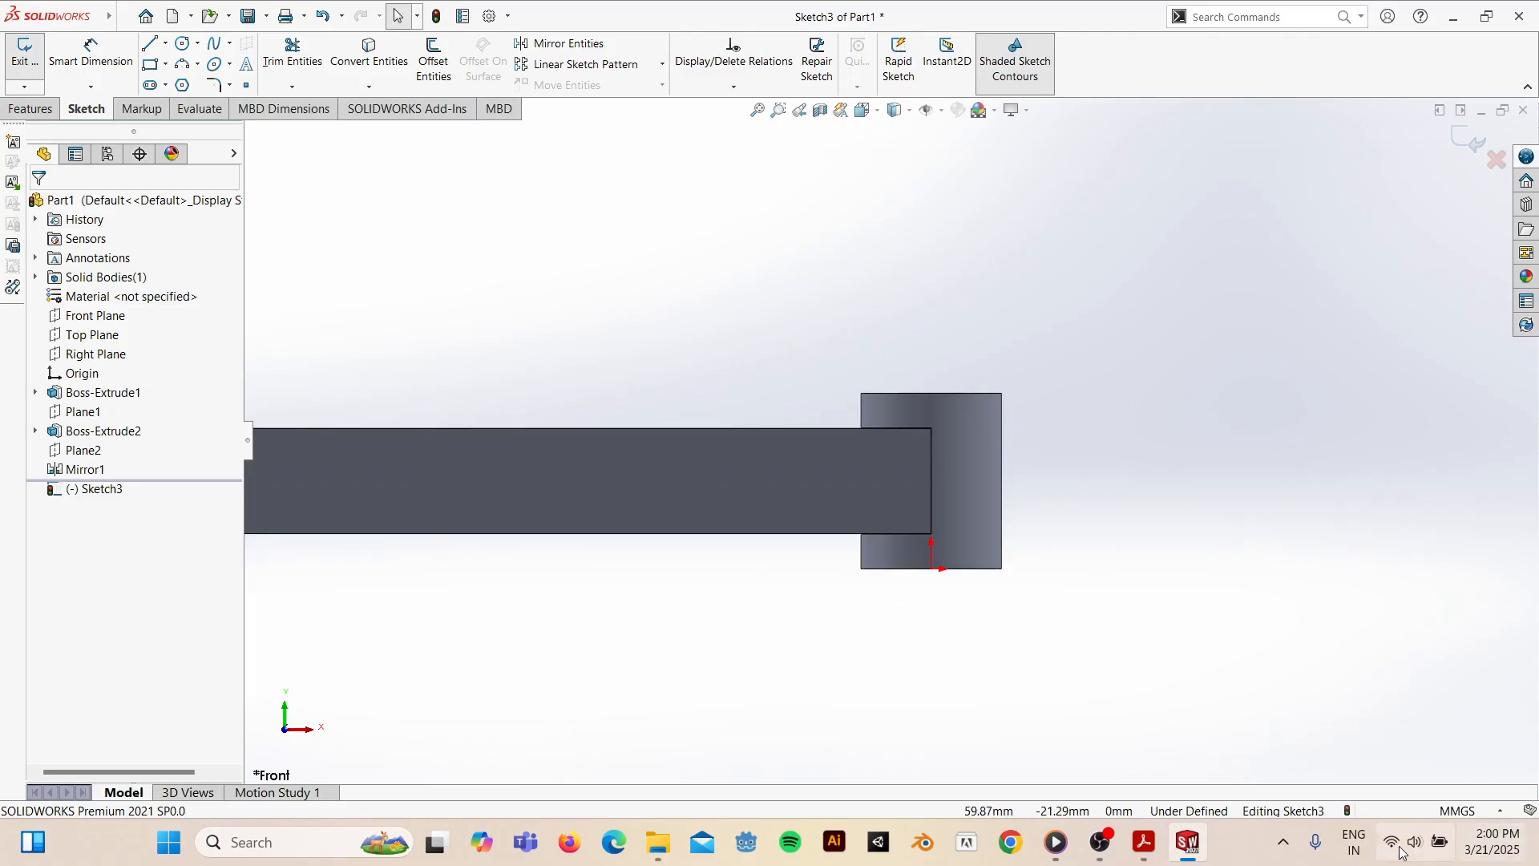
left_click(1144, 842)
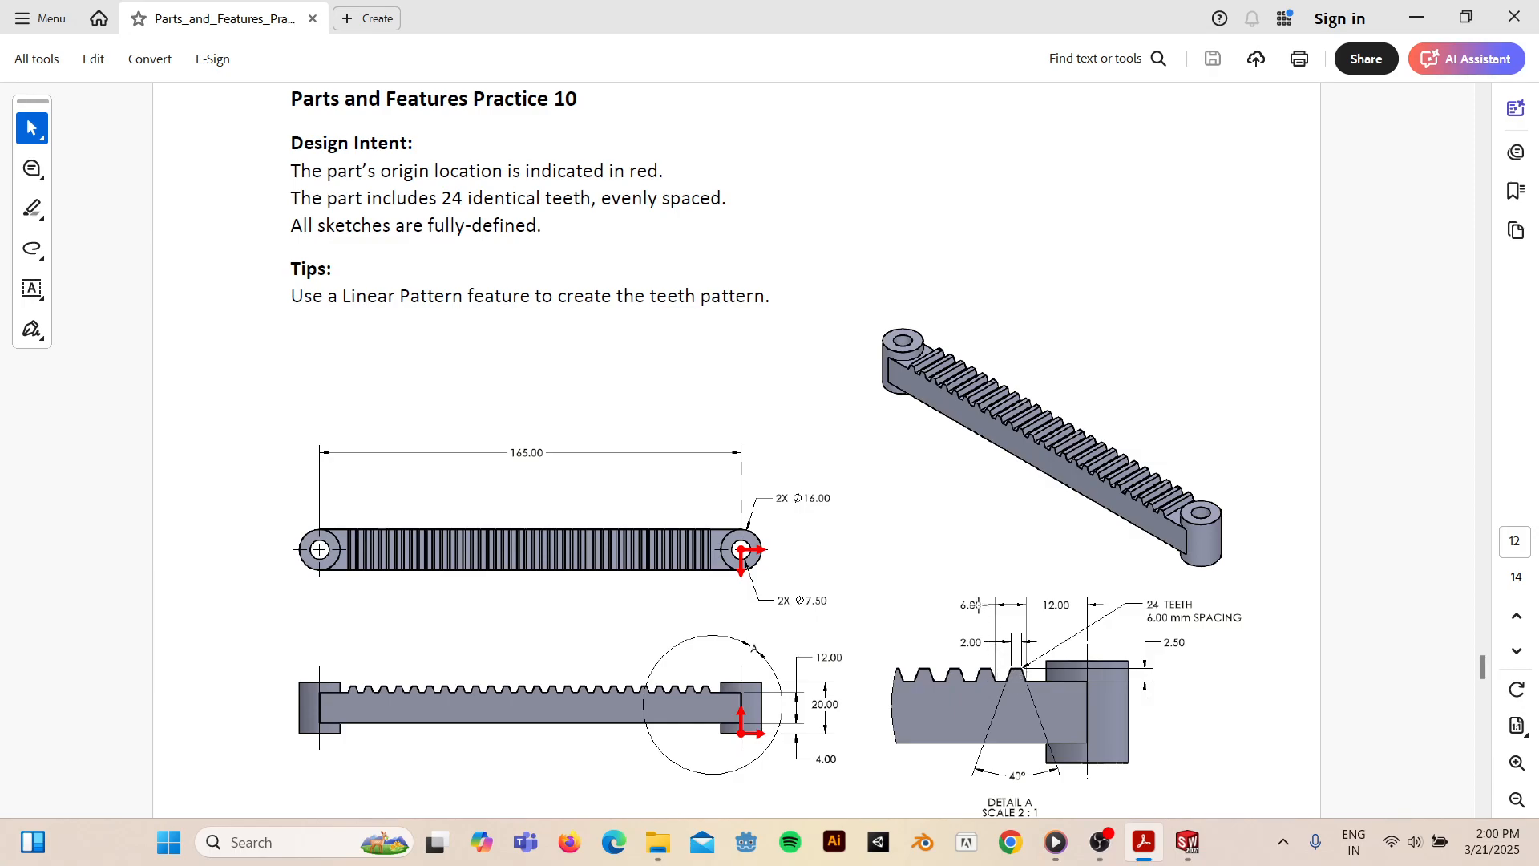
left_click(1415, 17)
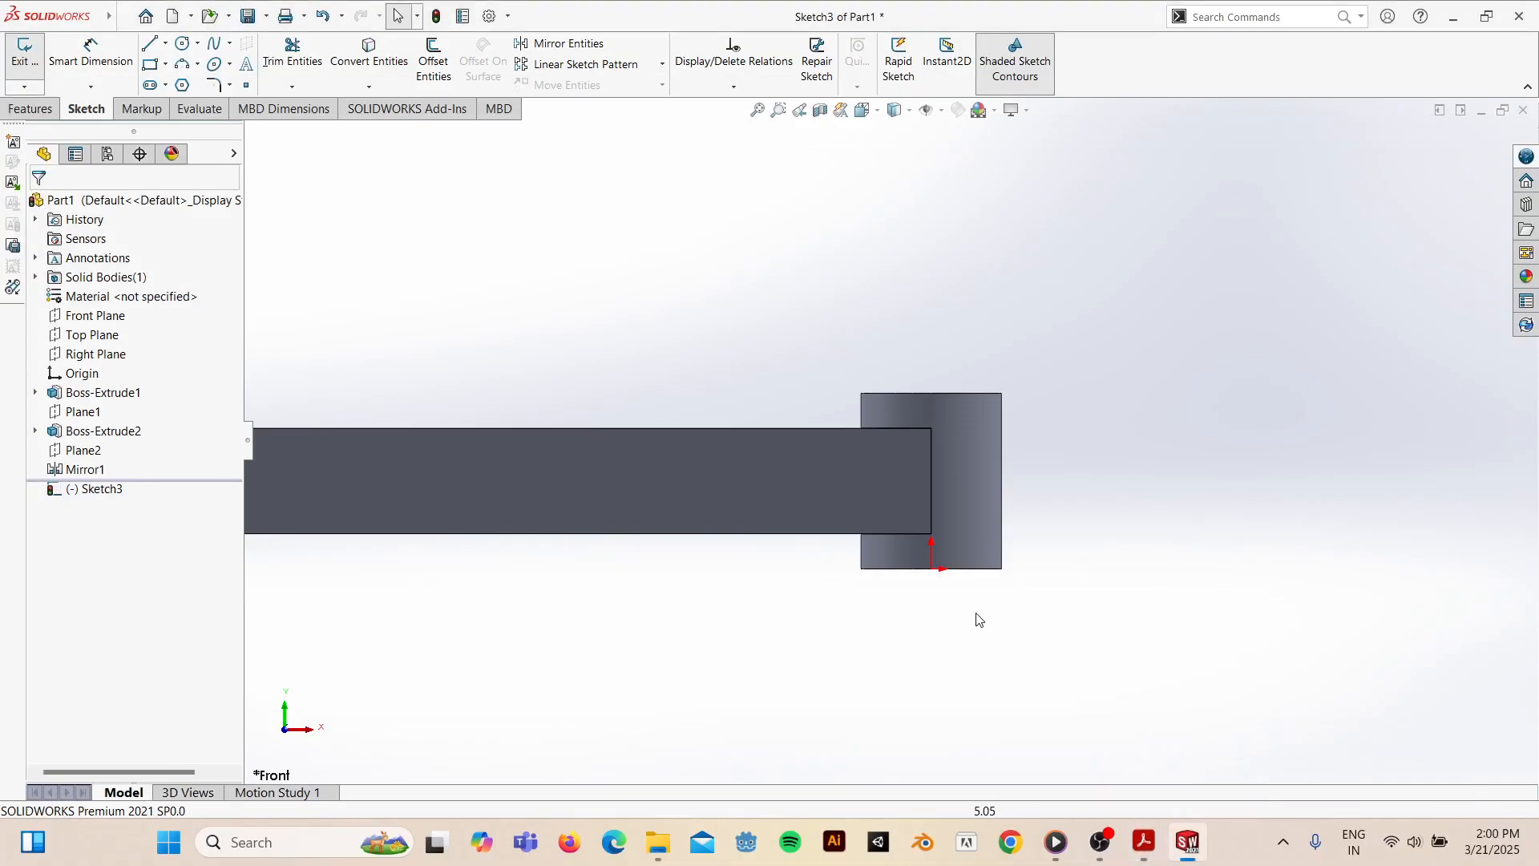
- Draw the trapezoid tooth outline lines on the bar's top edge
left_click(150, 46)
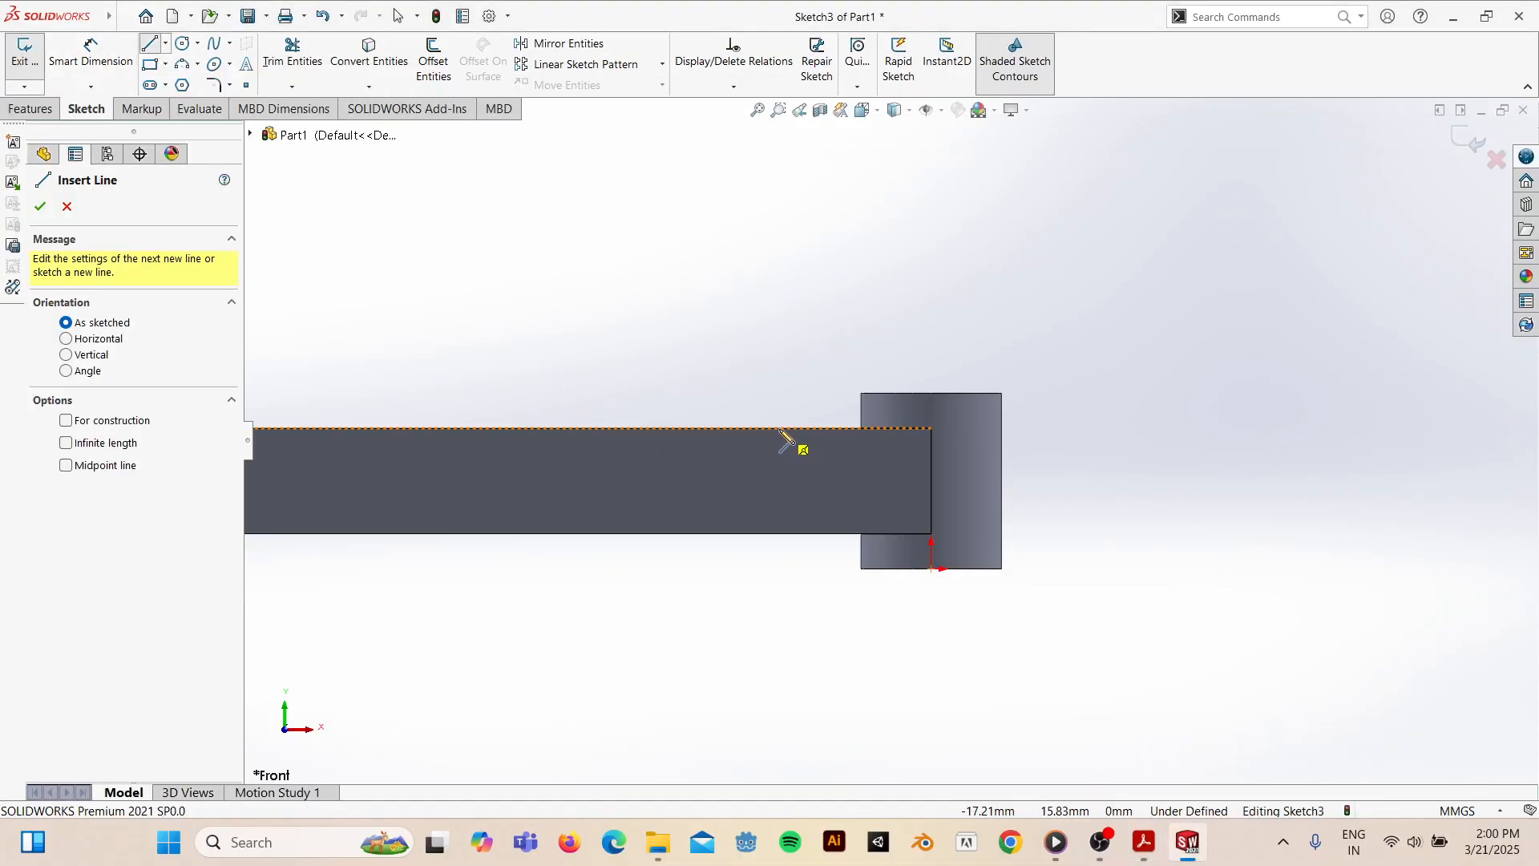
left_click(778, 427)
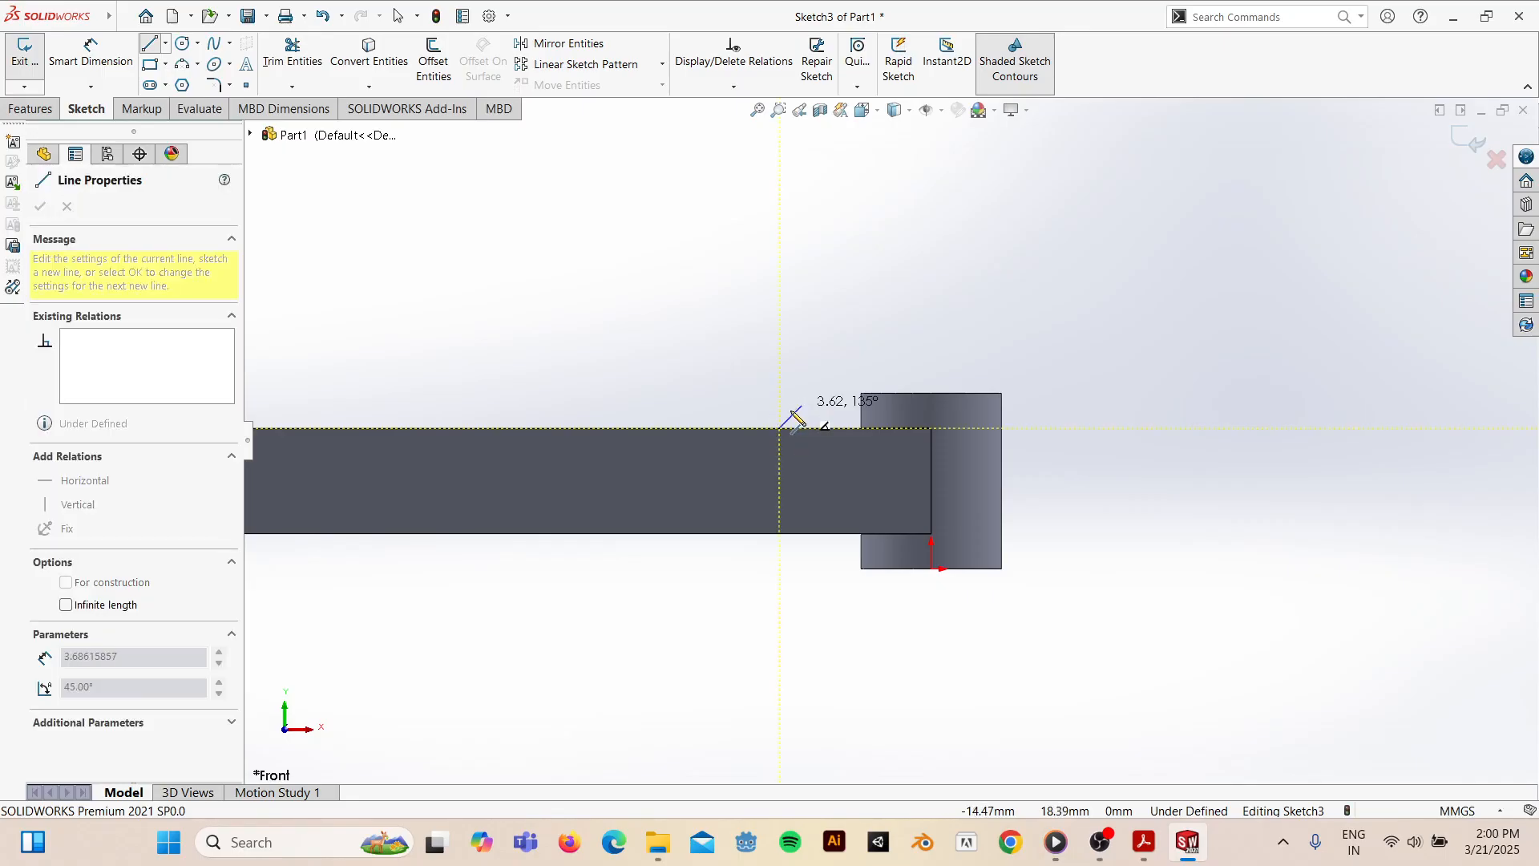
left_click(768, 395)
left_click(734, 392)
left_click(715, 428)
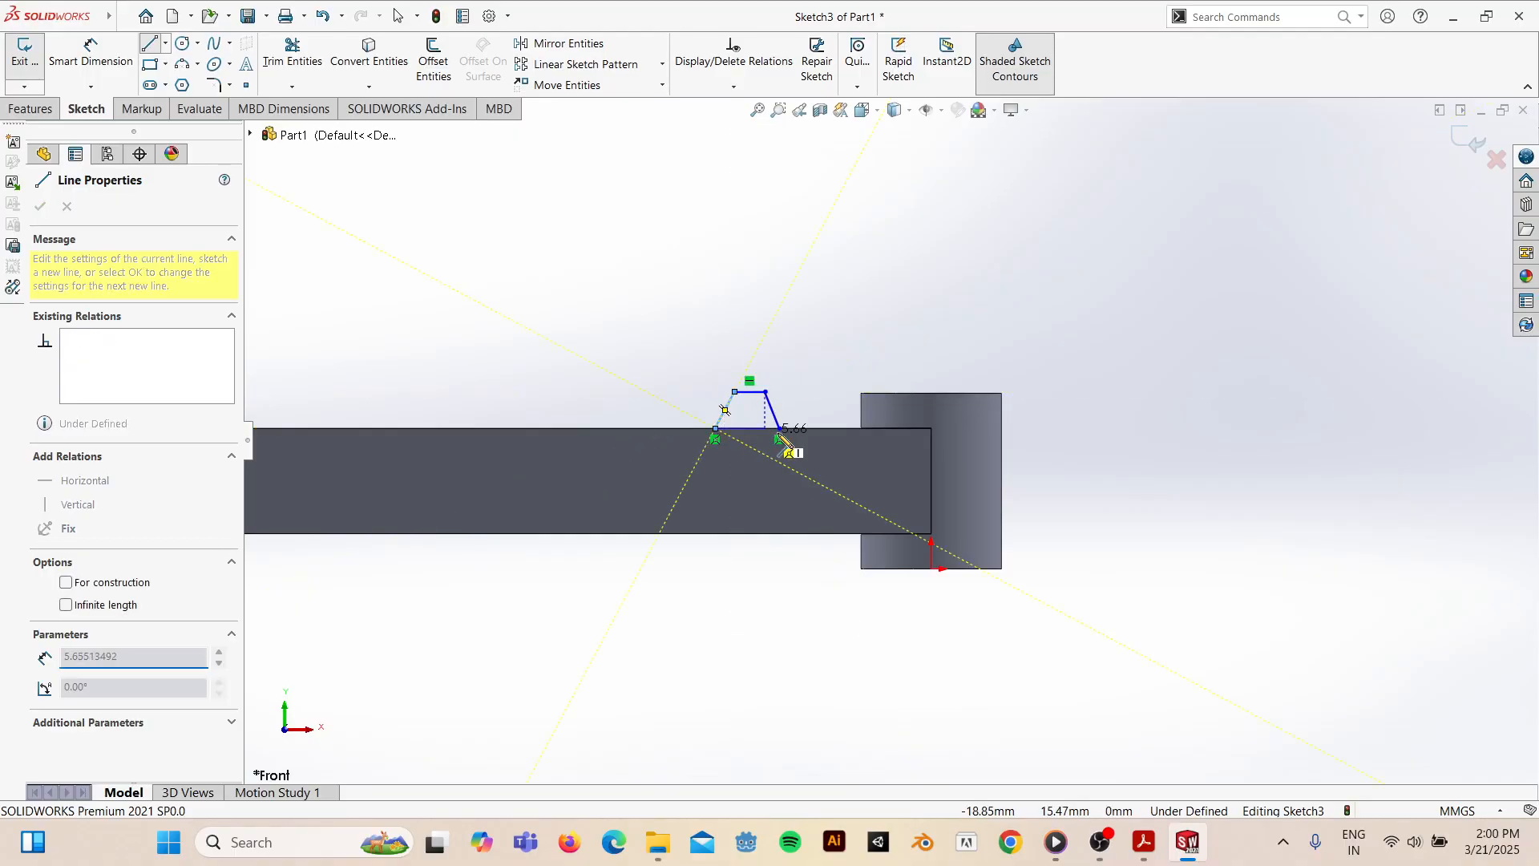
key("Escape")
- Add a vertical construction centerline from the tooth top's midpoint down below the rack
left_click(165, 43)
left_click(183, 85)
left_click(750, 392)
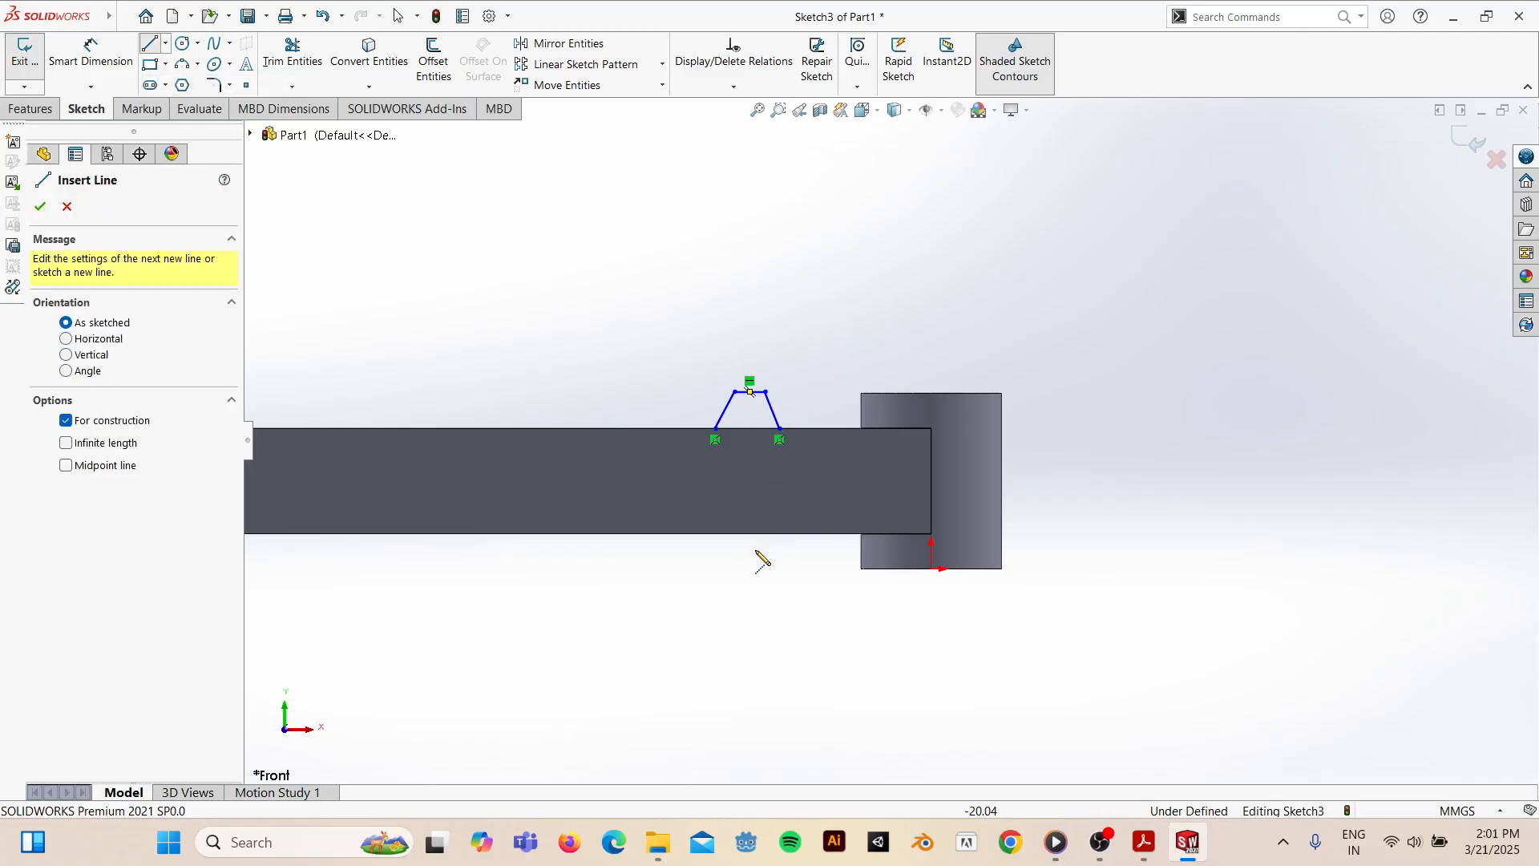
key("Escape")
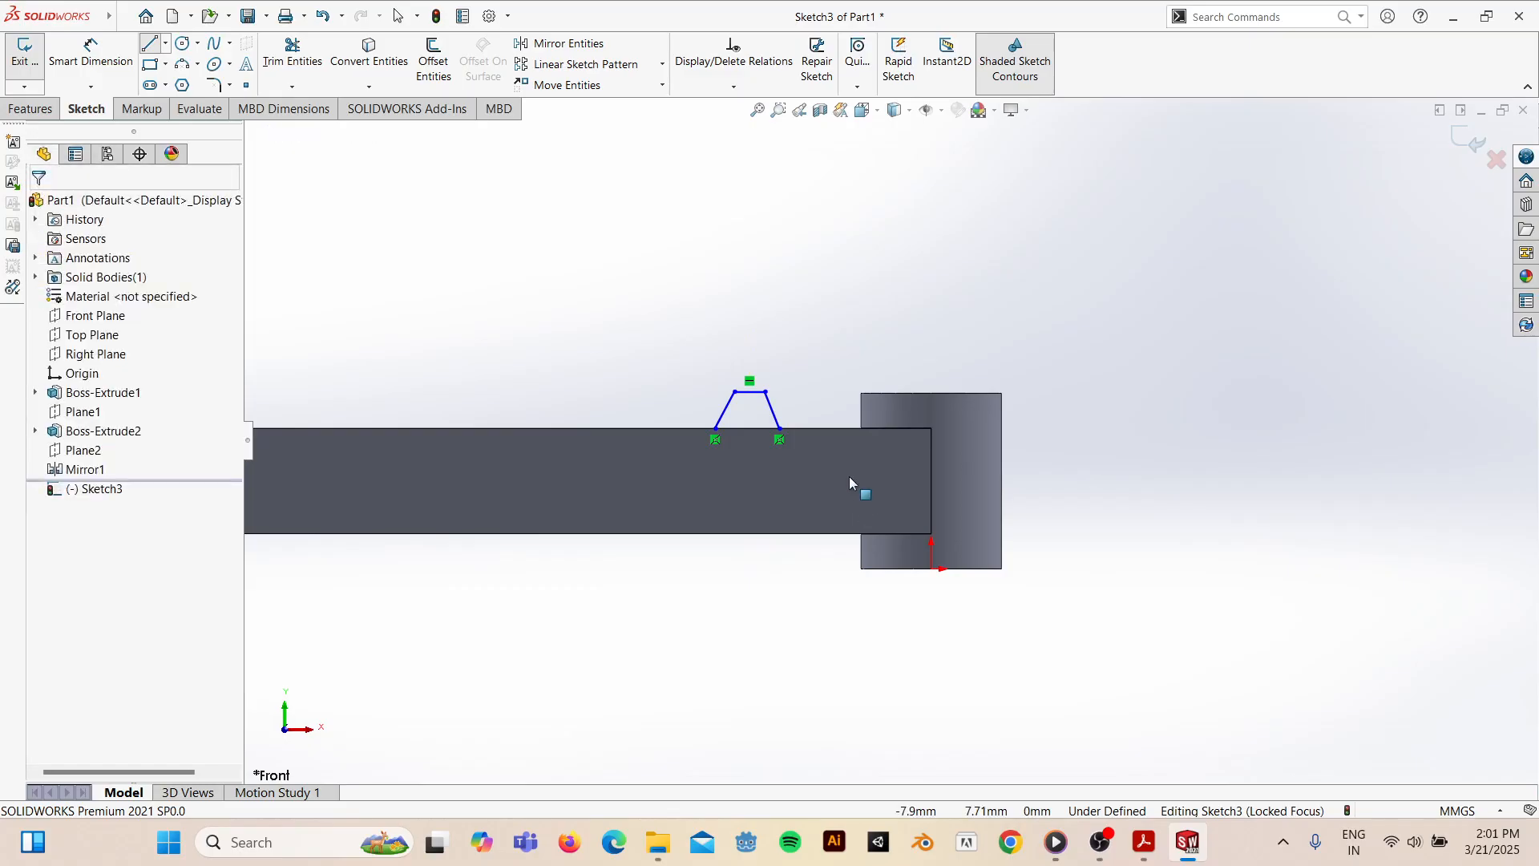
left_click(166, 46)
left_click(174, 79)
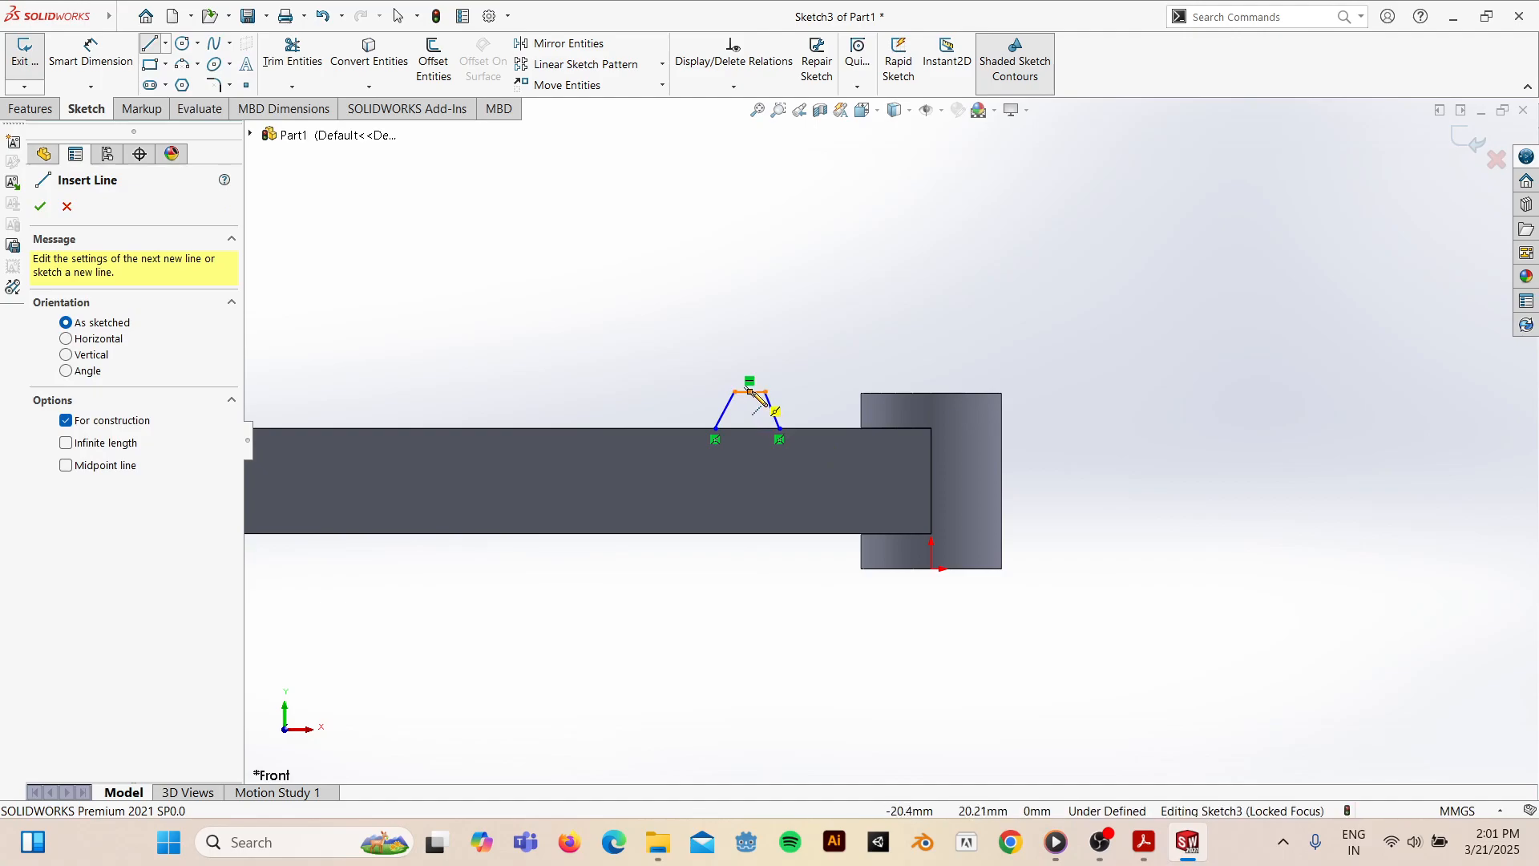
left_click(749, 391)
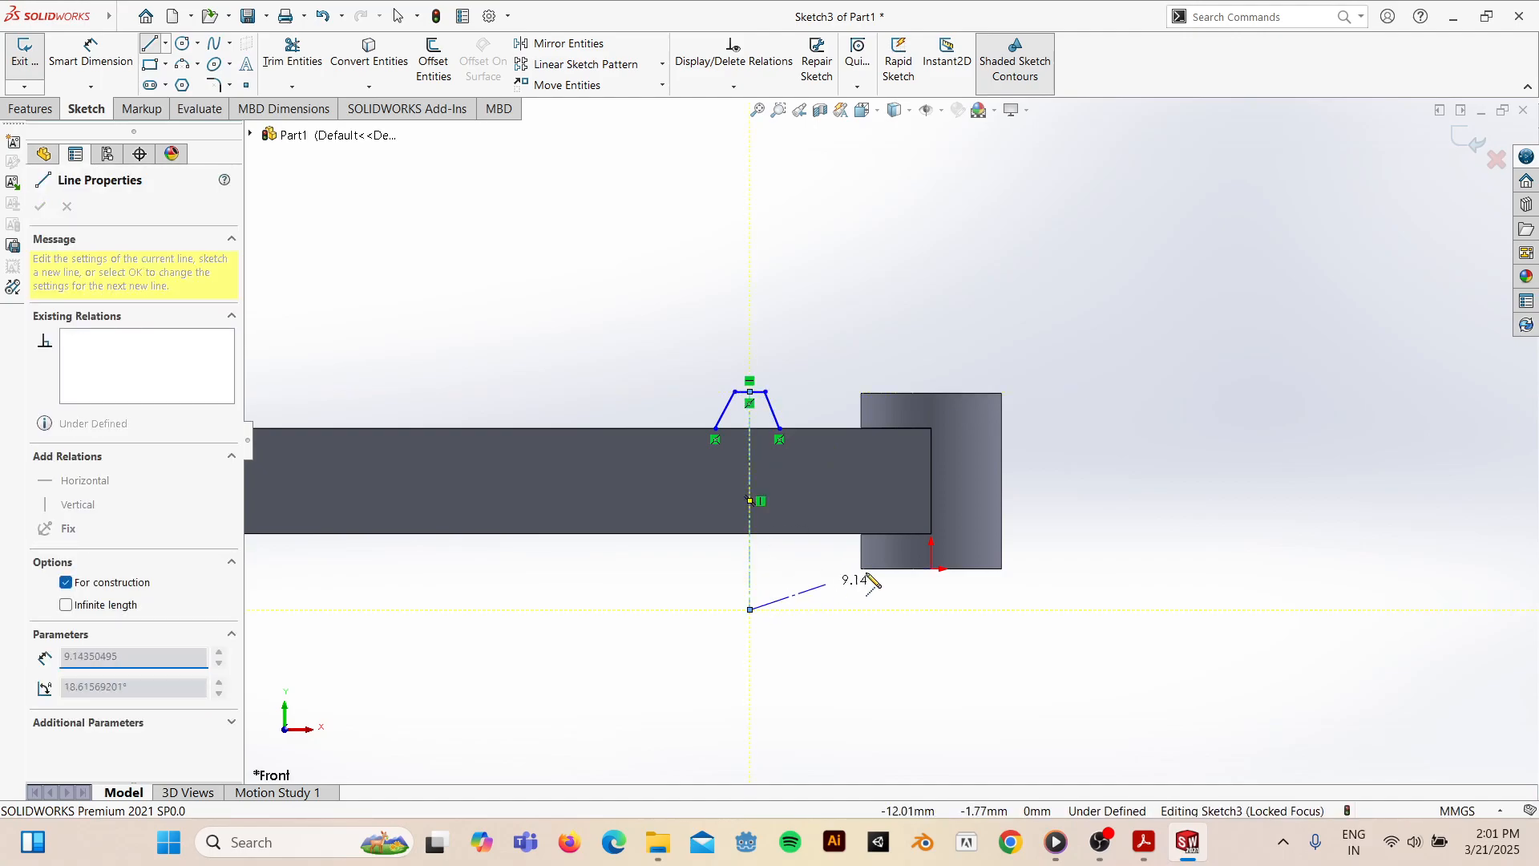
double_click(750, 610)
key("Escape")
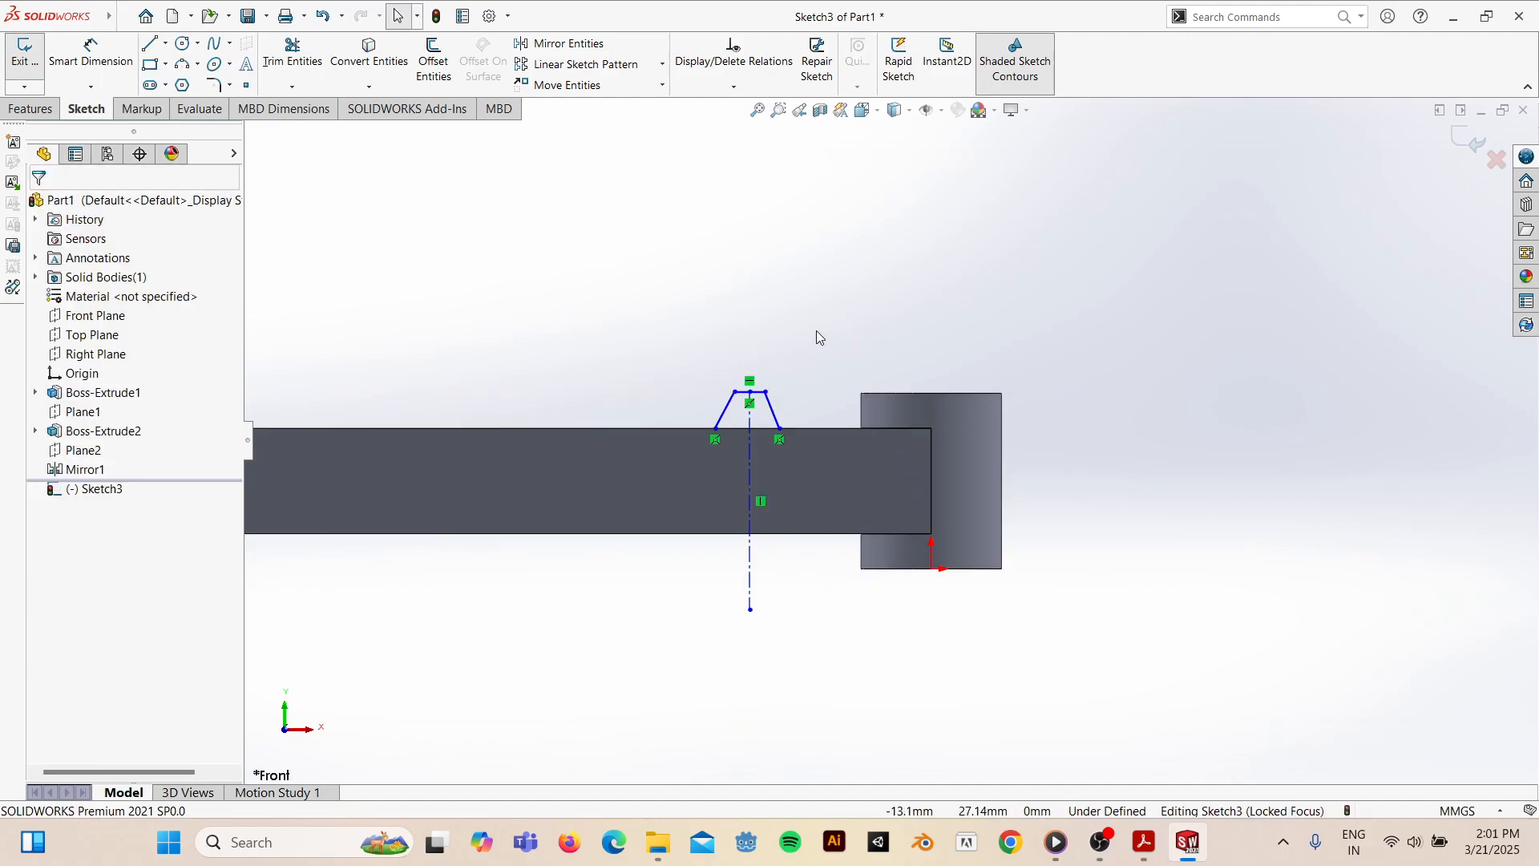
left_click(772, 417)
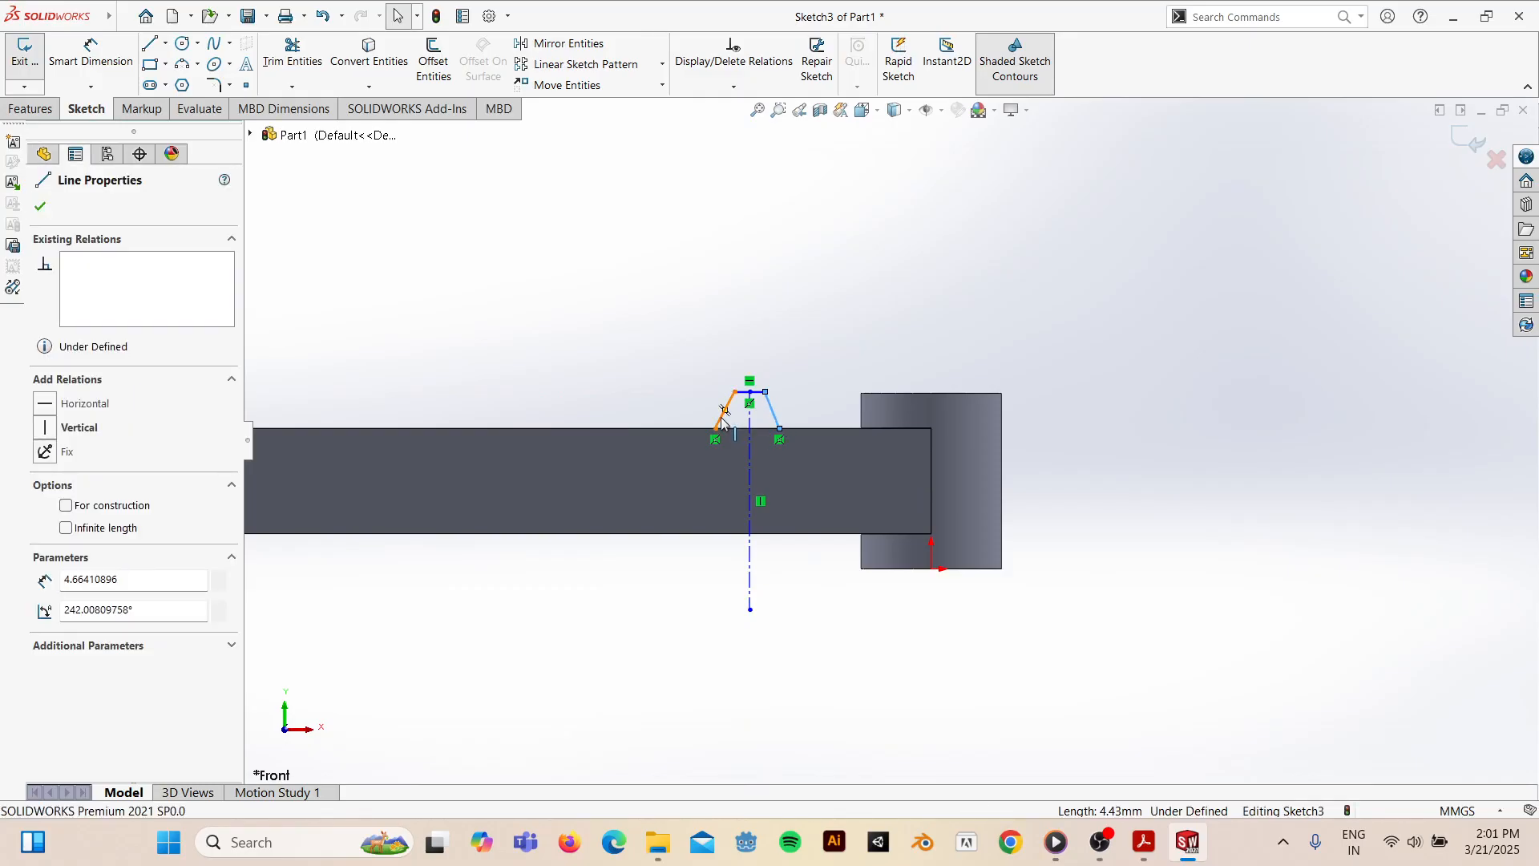
- Make the left and right slanted tooth sides symmetric about the centerline, then recheck the drawing
left_click(721, 419, "ctrl")
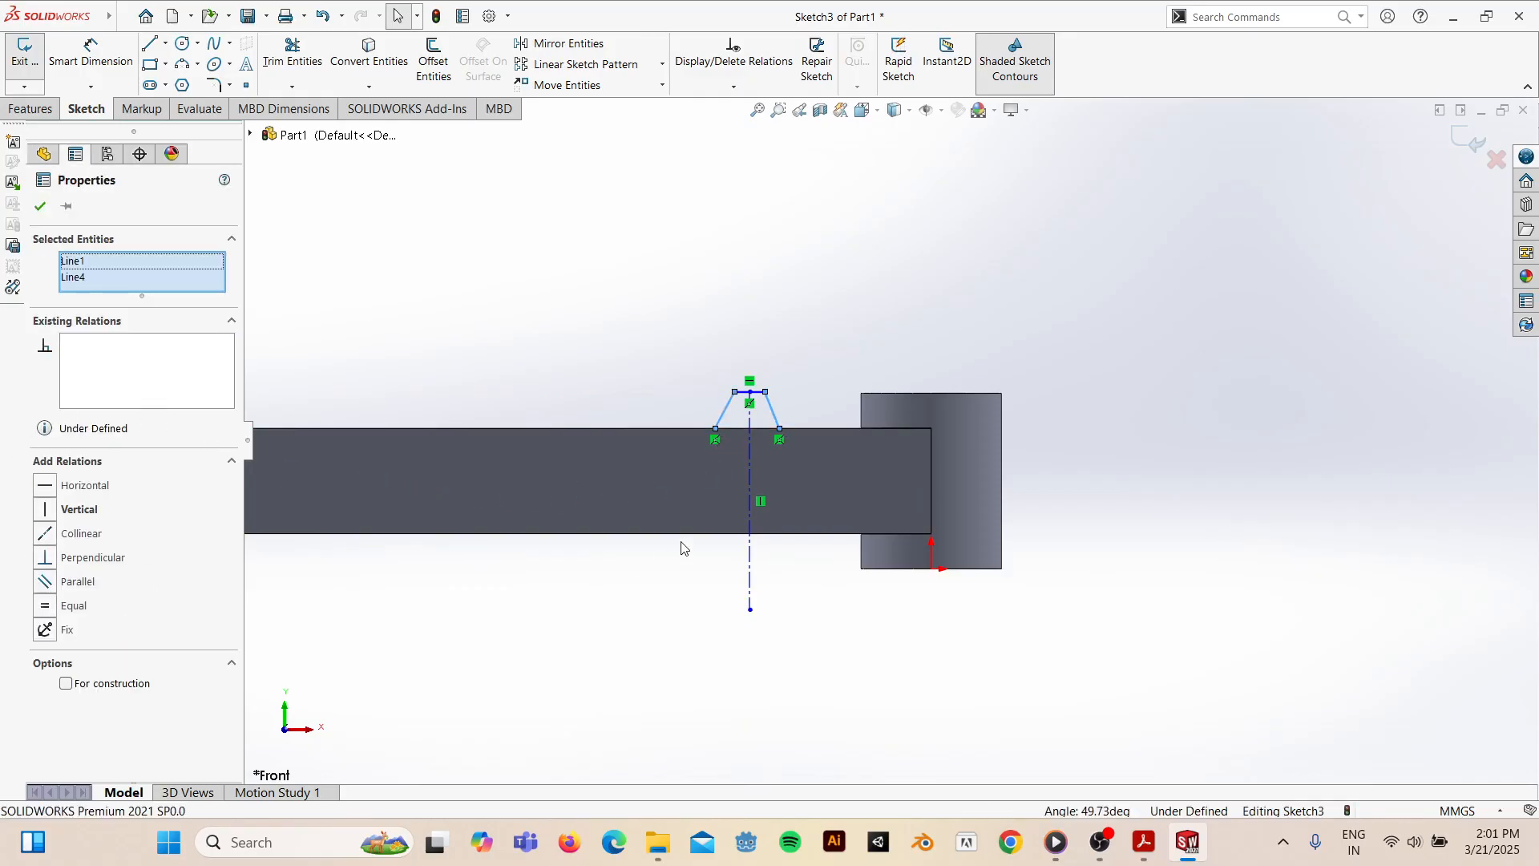
left_click(728, 586, "ctrl")
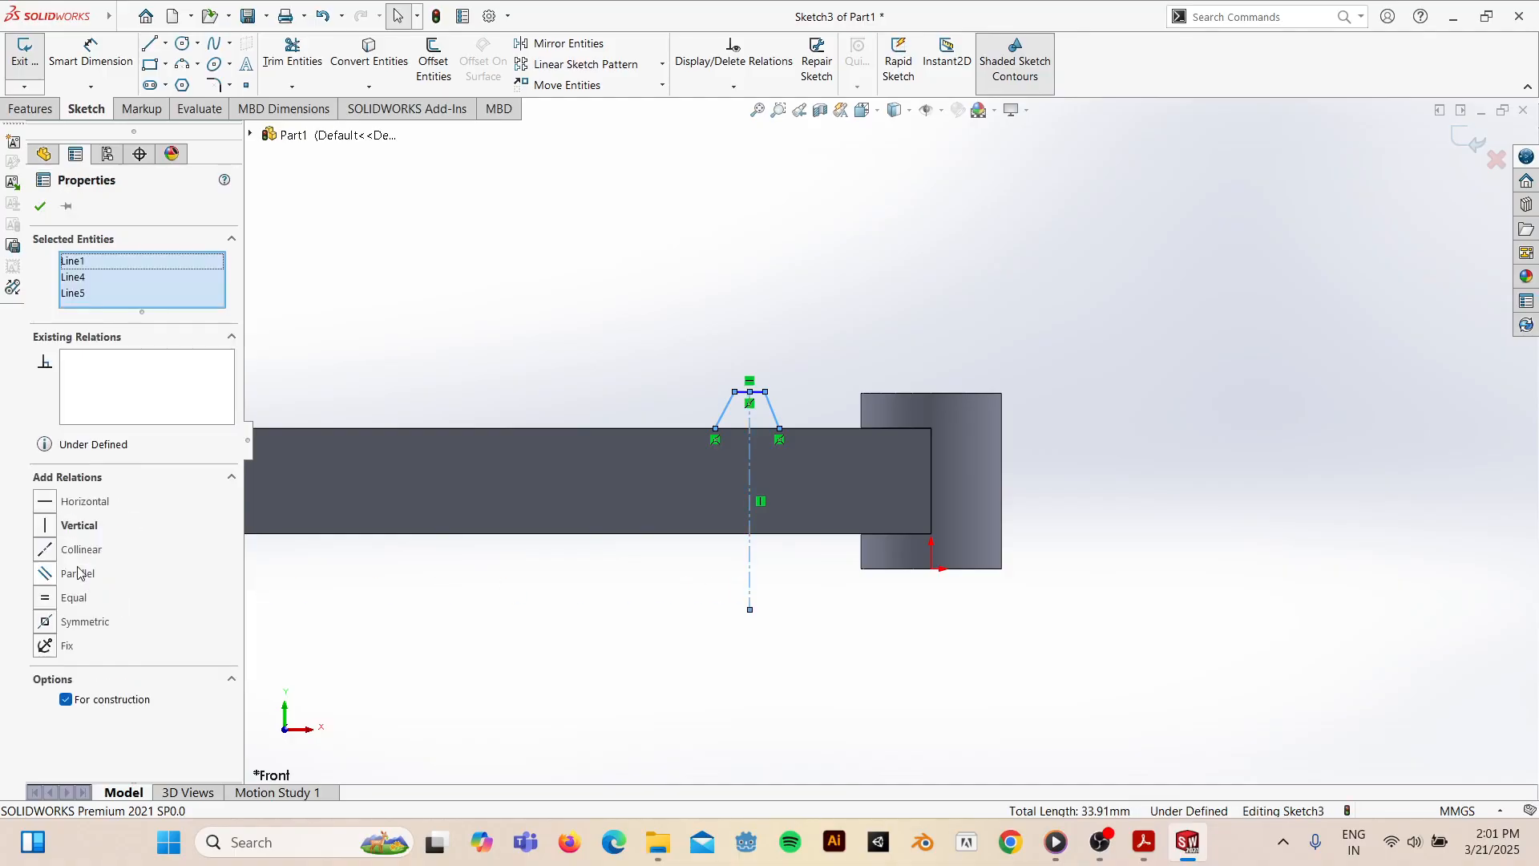
left_click(45, 622)
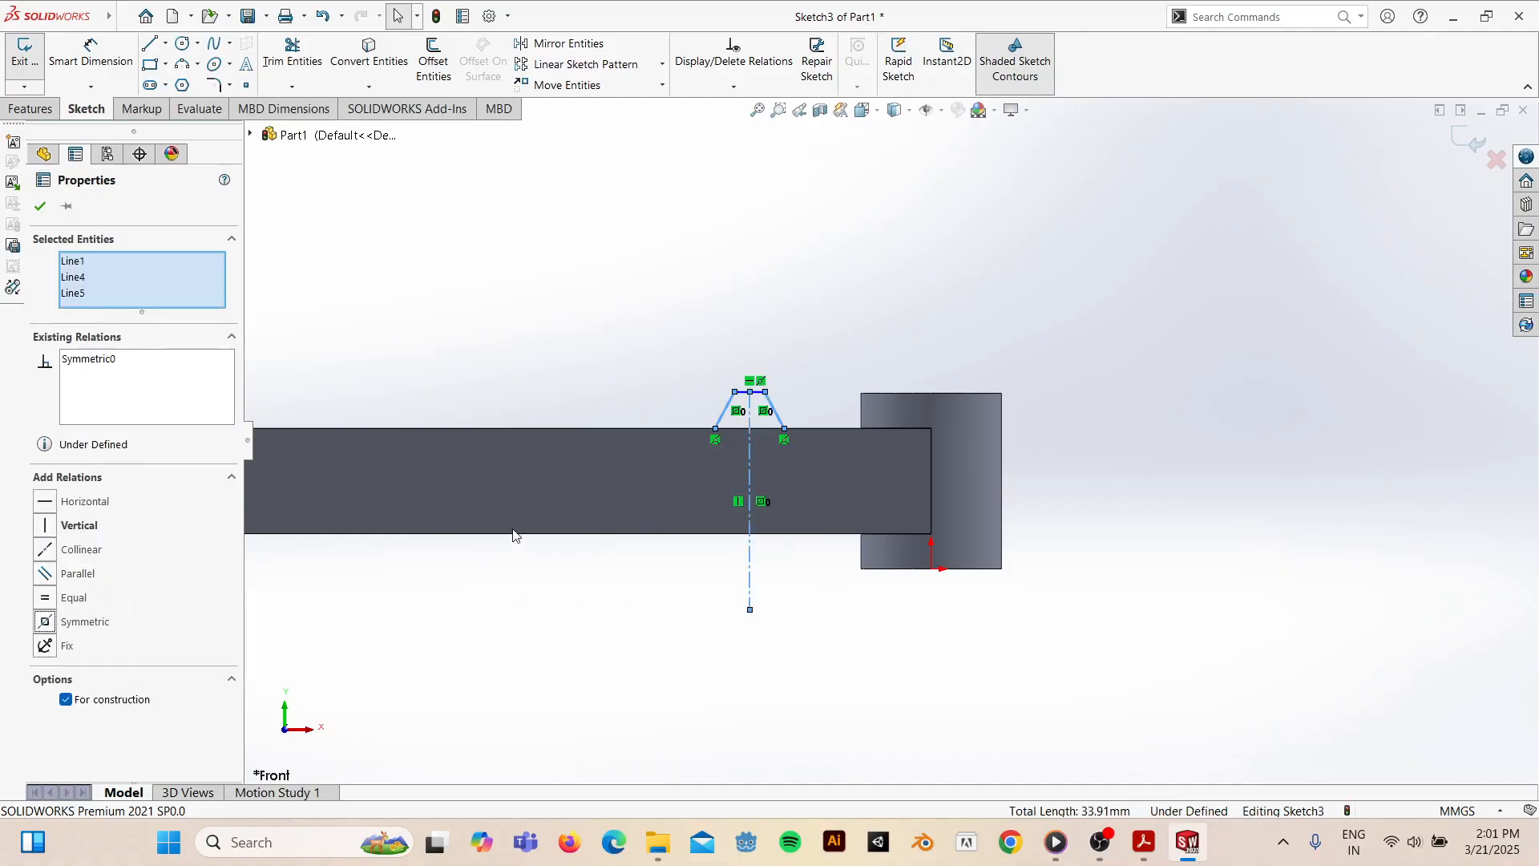
left_click(818, 290)
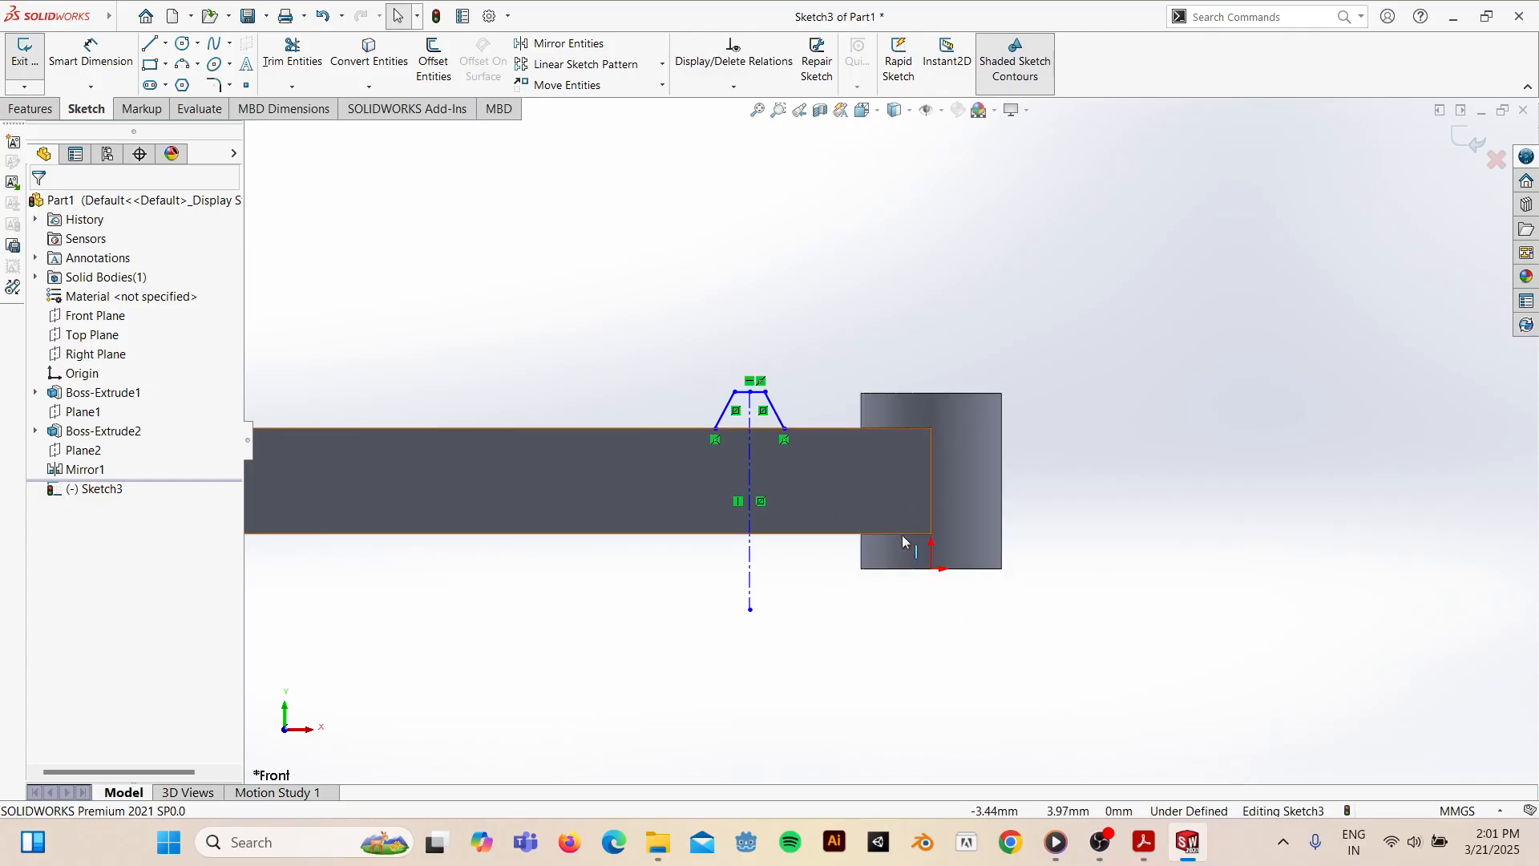
left_click(1147, 843)
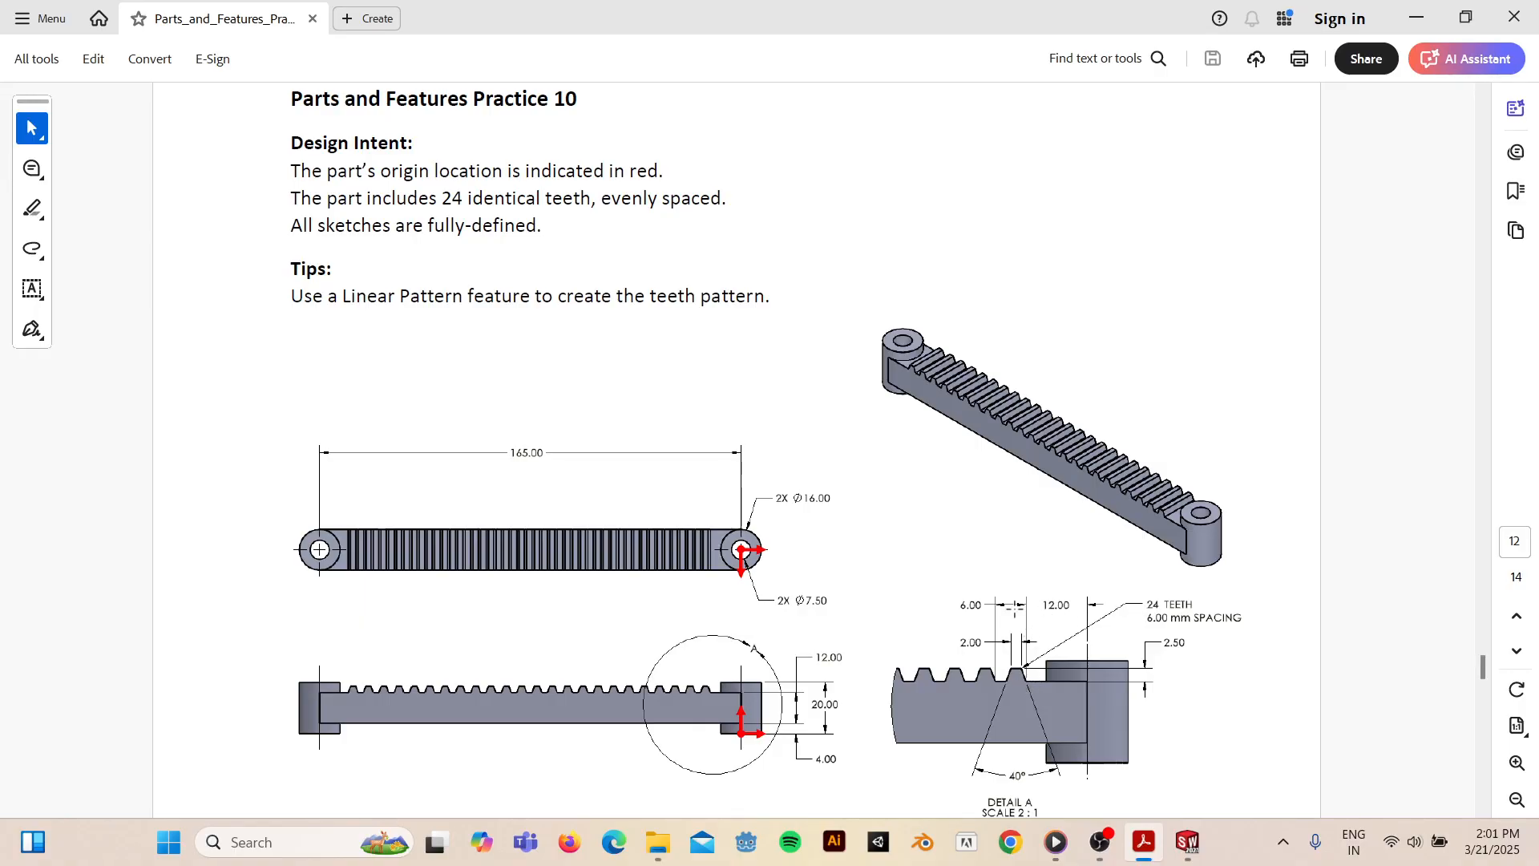
left_click(1189, 843)
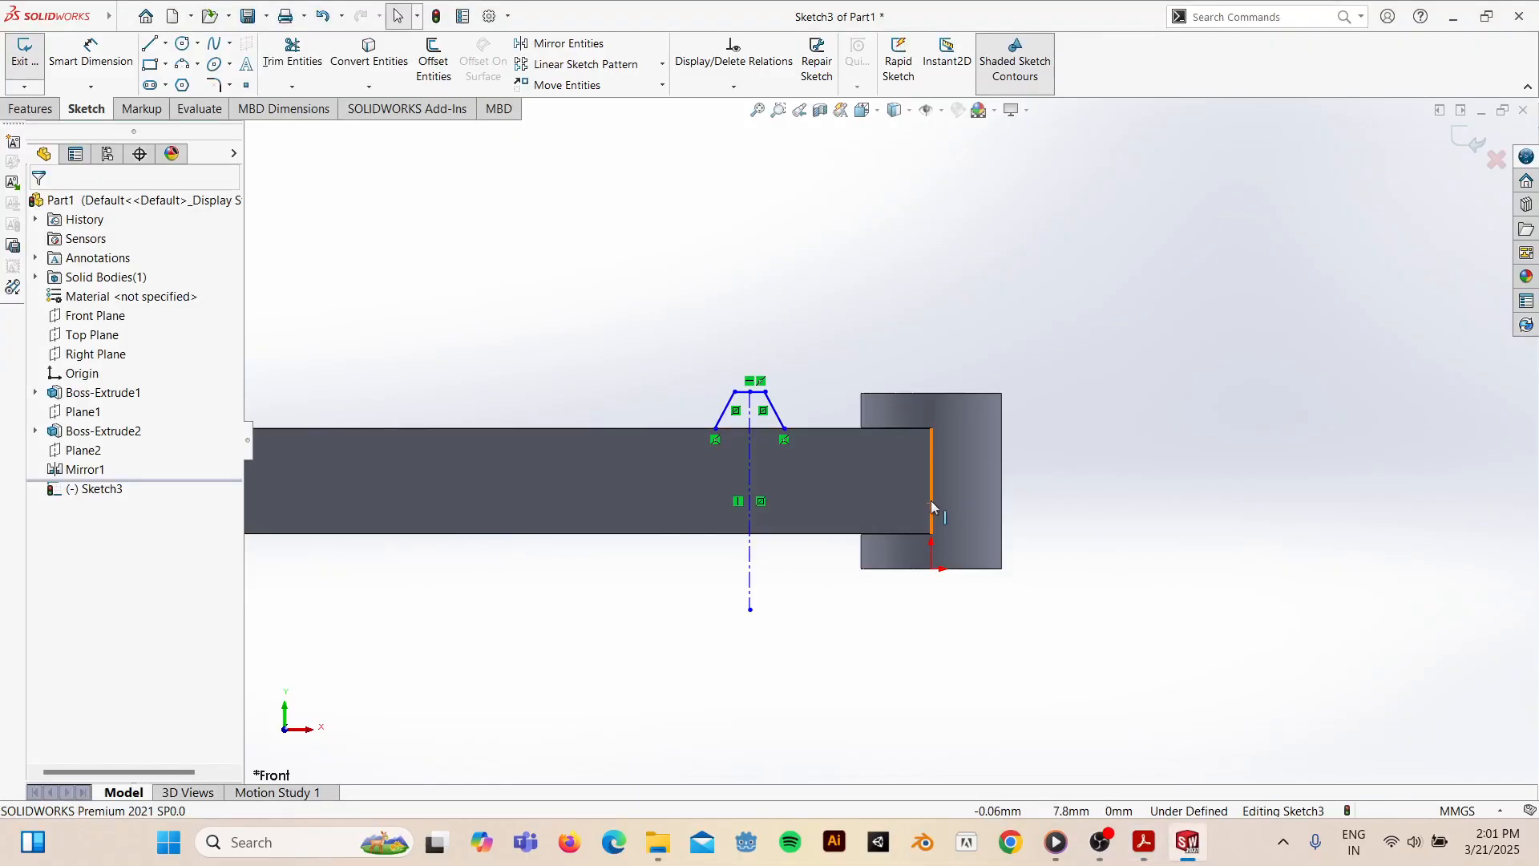
left_click(166, 45)
- Draw a vertical construction line upward from the boss's top edge
left_click(195, 82)
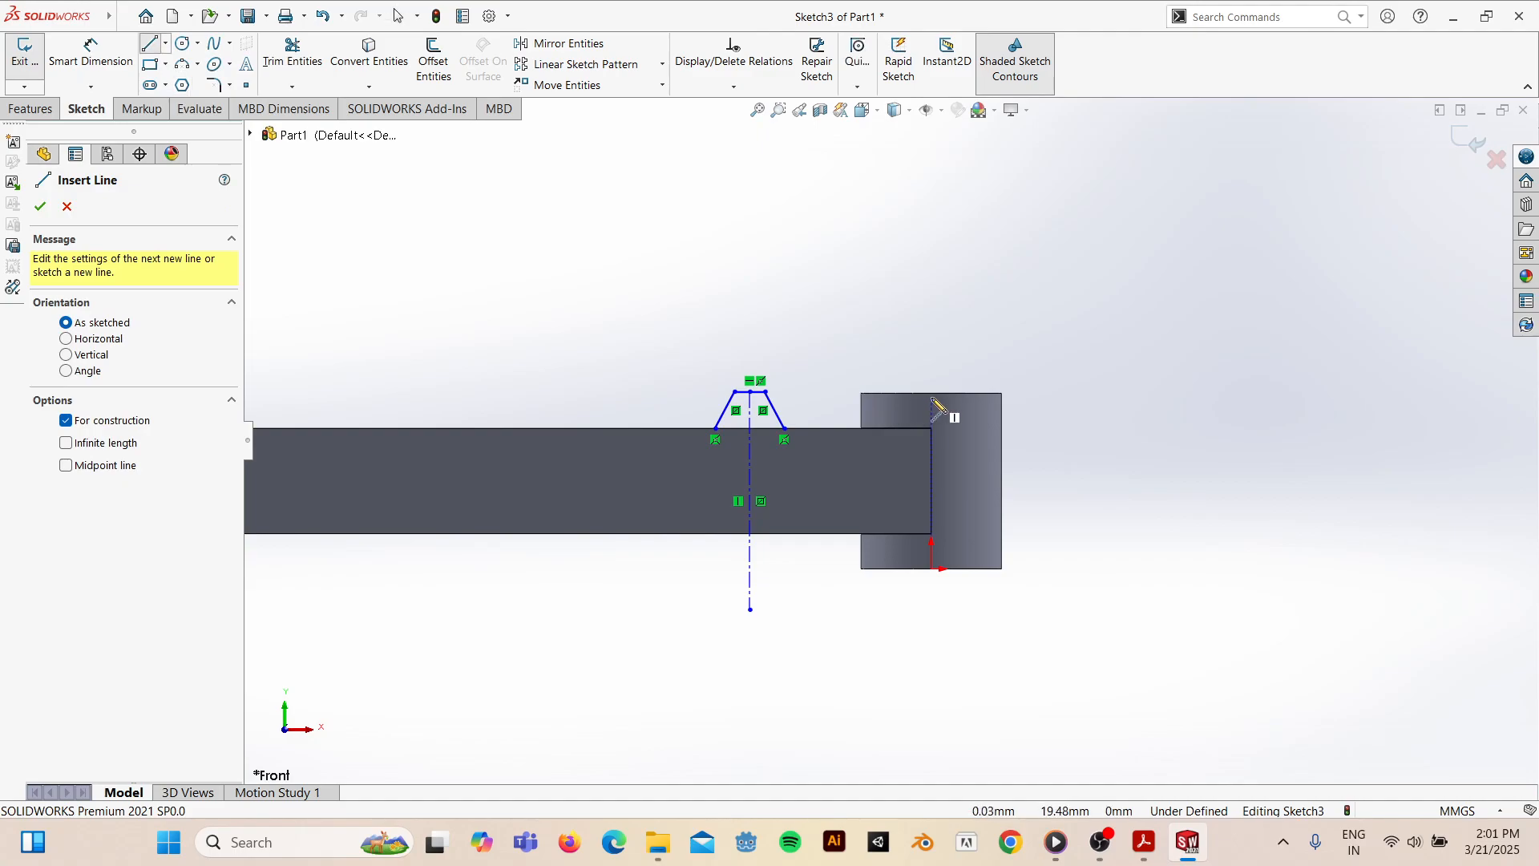
left_click(930, 393)
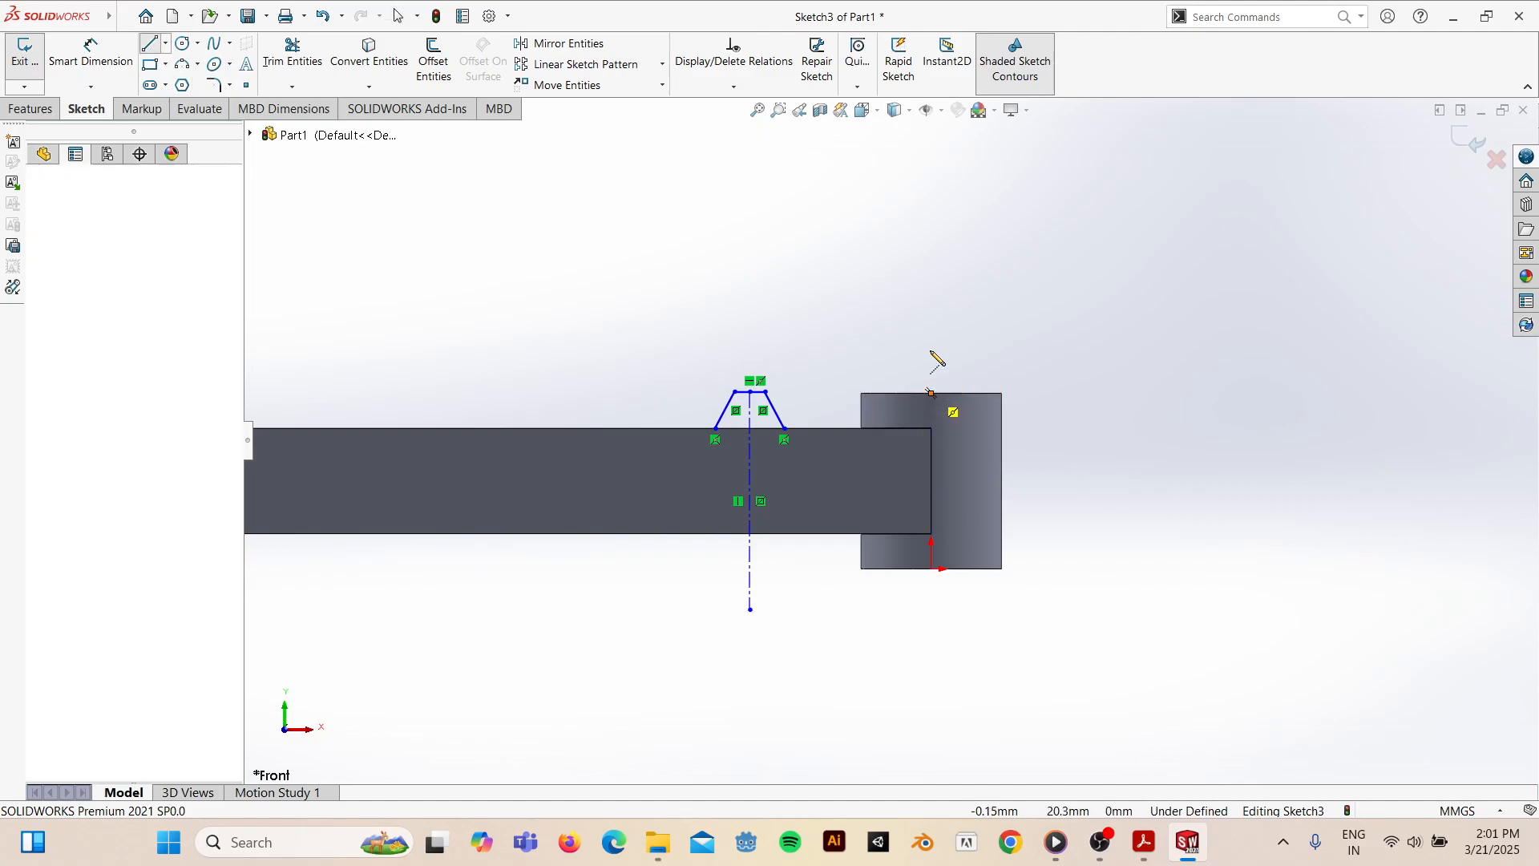
left_click(932, 240)
key("Escape")
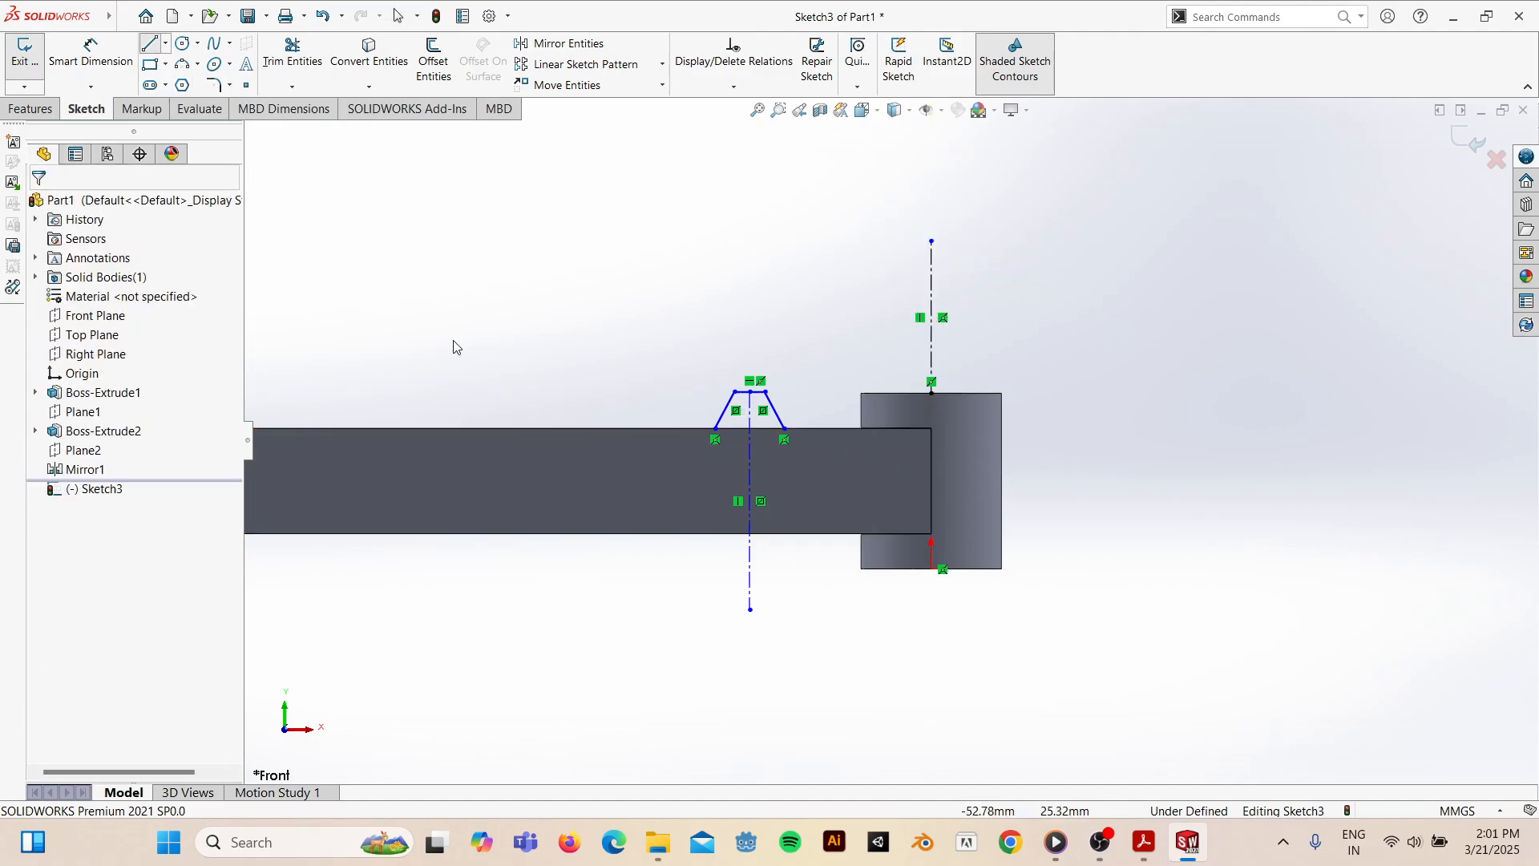
- Dimension the tooth corner 12 mm from the construction line
left_click(91, 54)
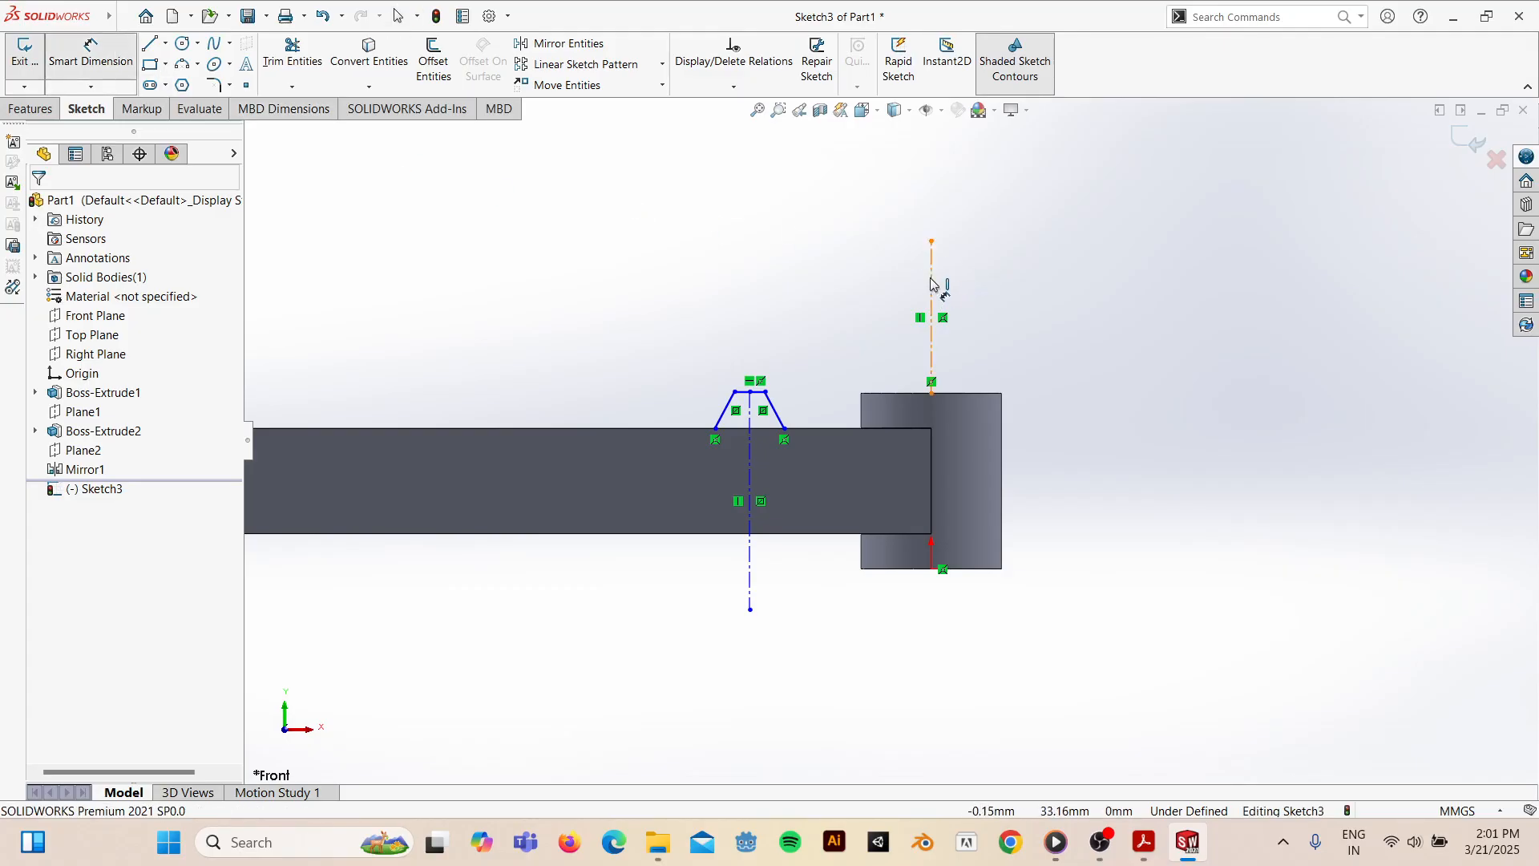
left_click(786, 431)
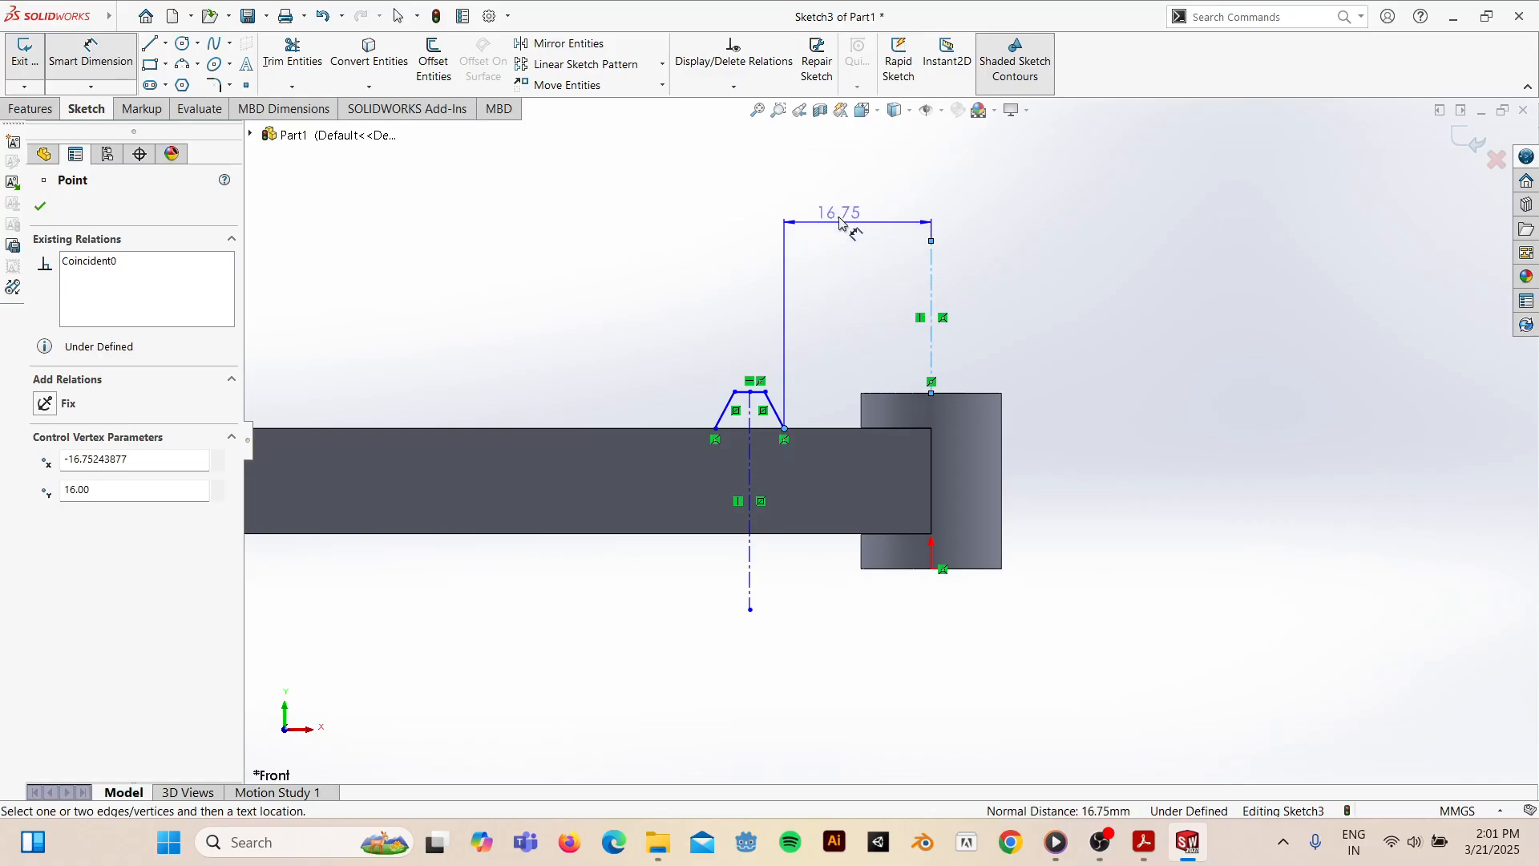
left_click(840, 219)
type("12")
key("Return")
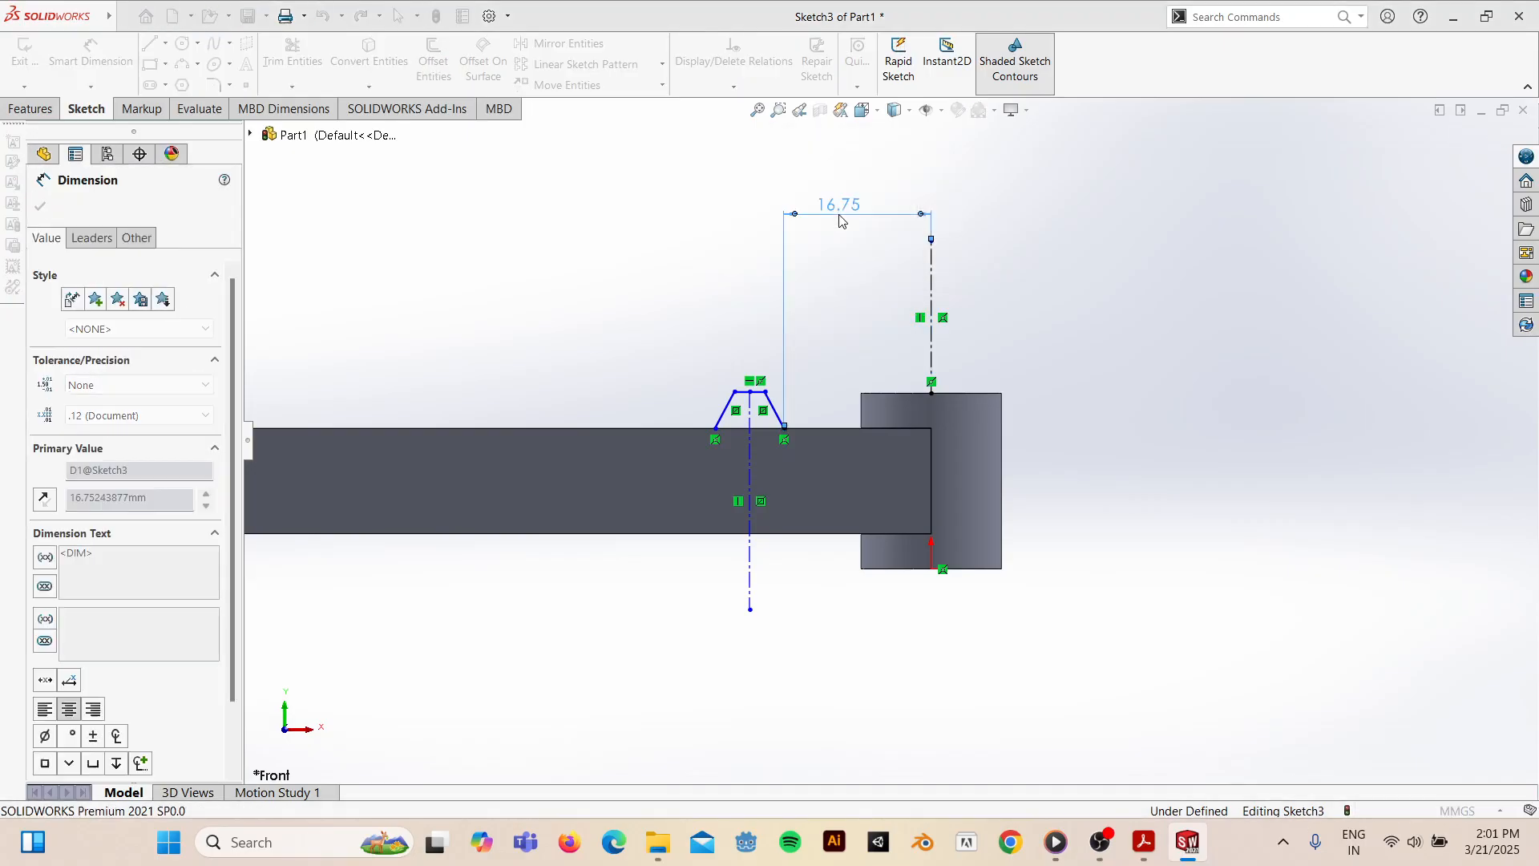
left_click(1145, 843)
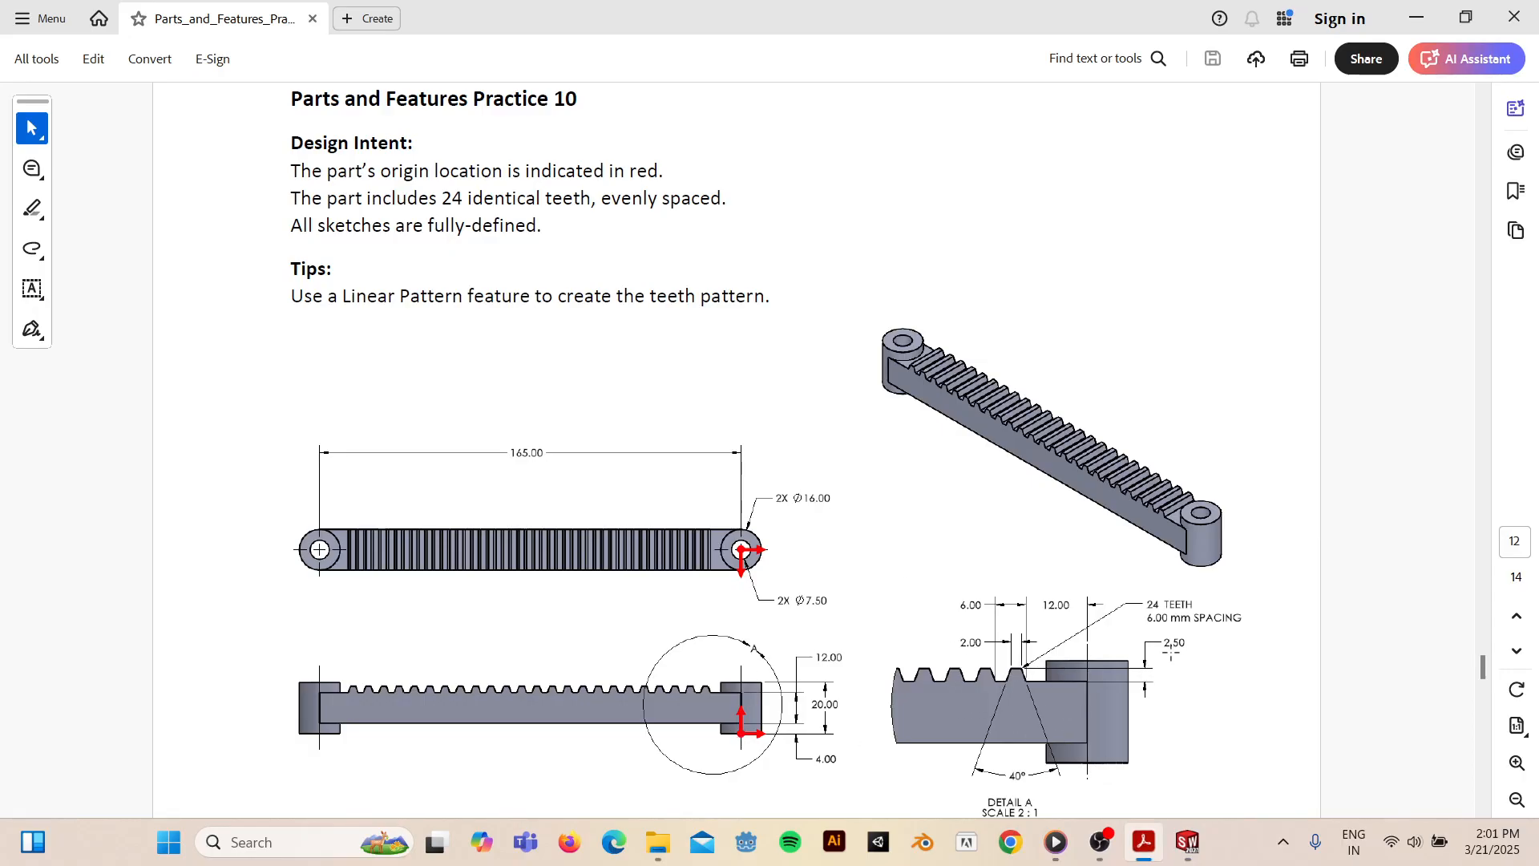
left_click(1417, 17)
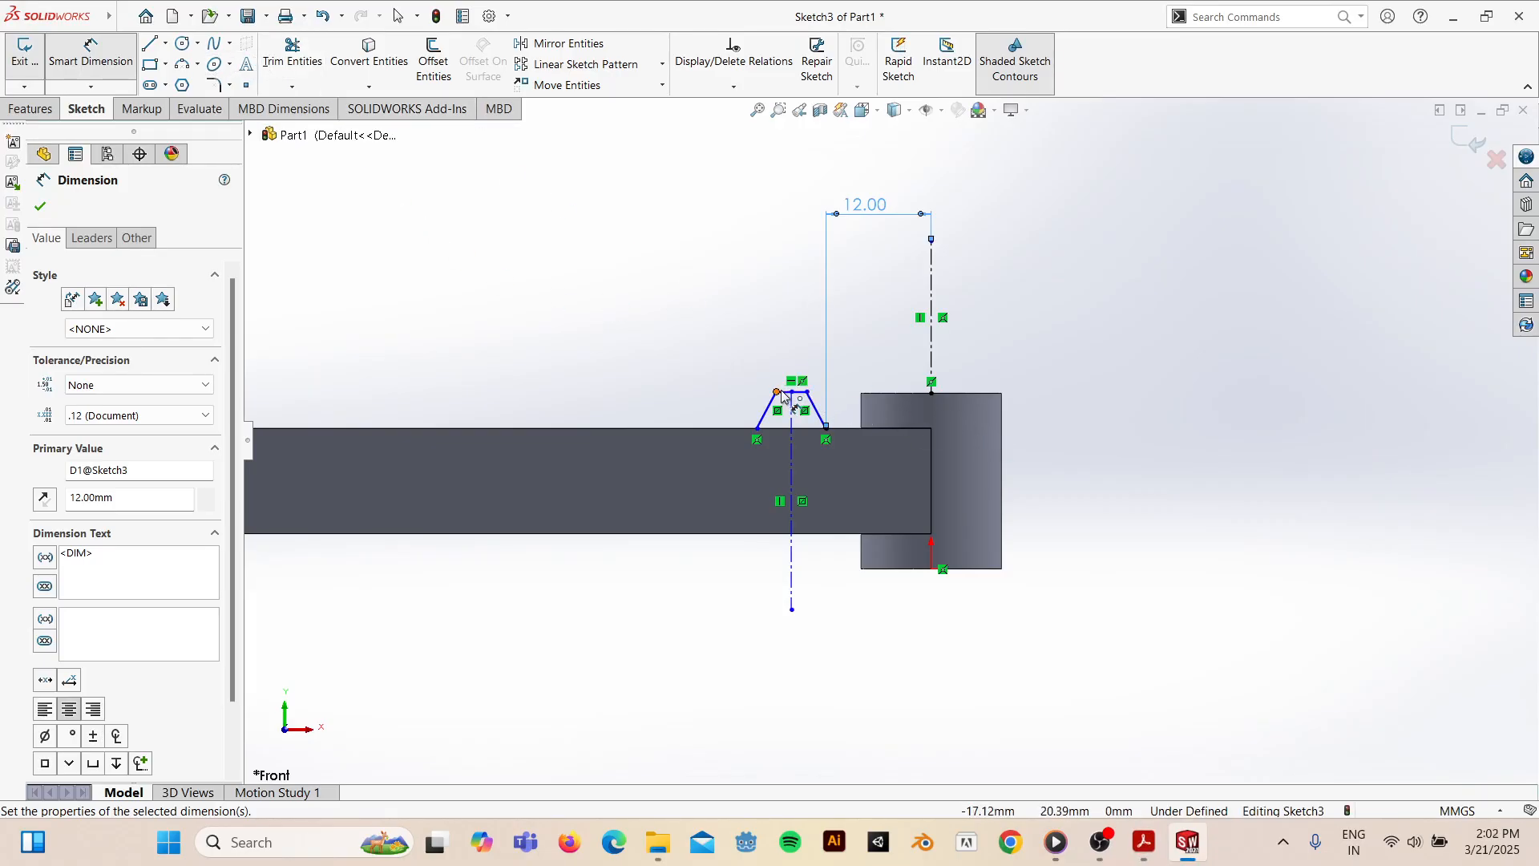
- Set the tooth height to 2.5 mm between its top line and the bar edge
left_click(786, 394)
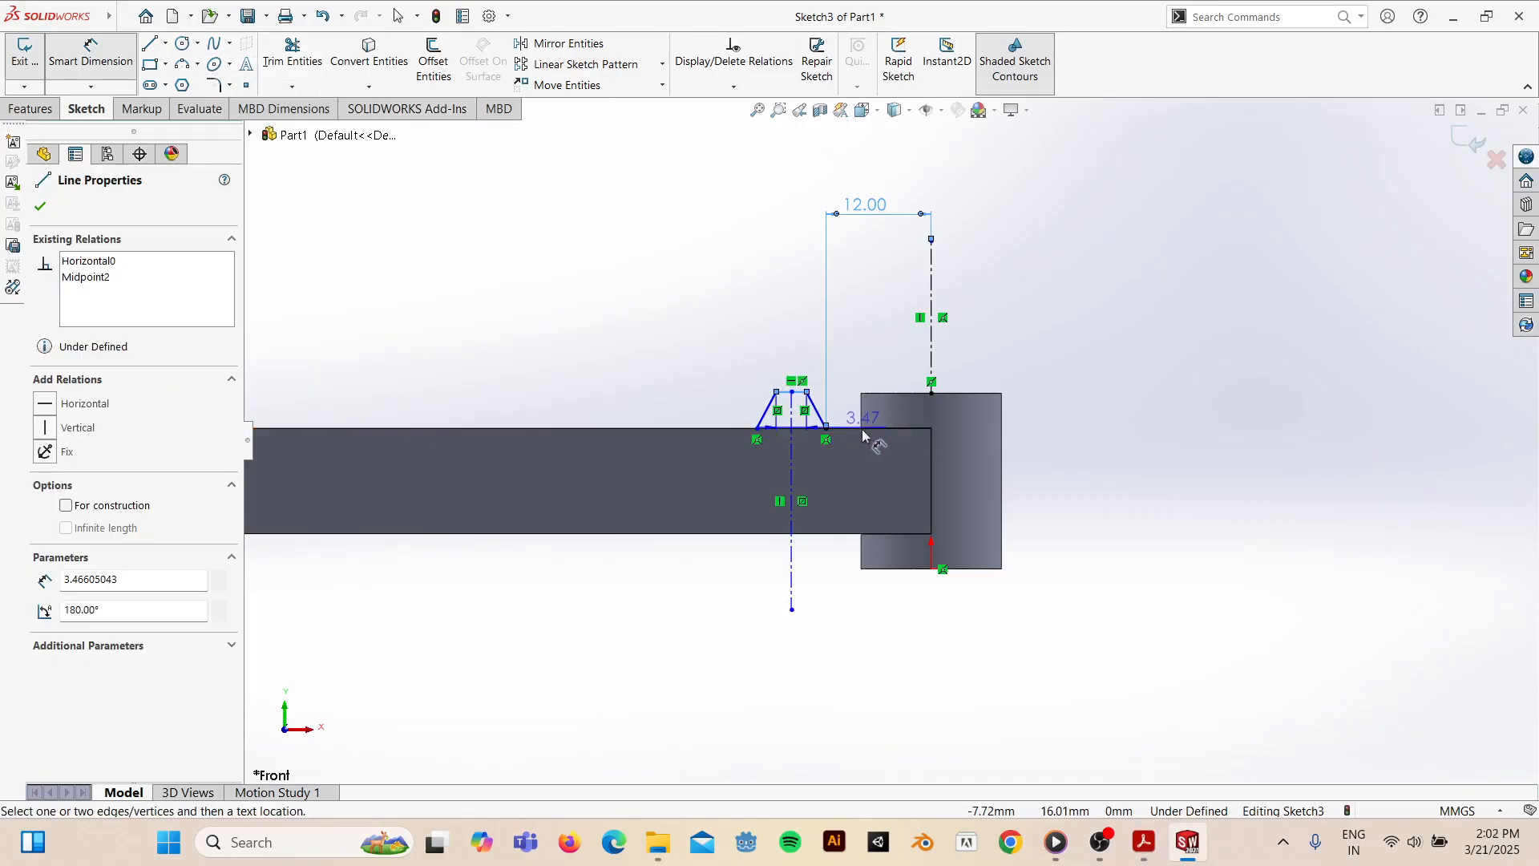
left_click(856, 433)
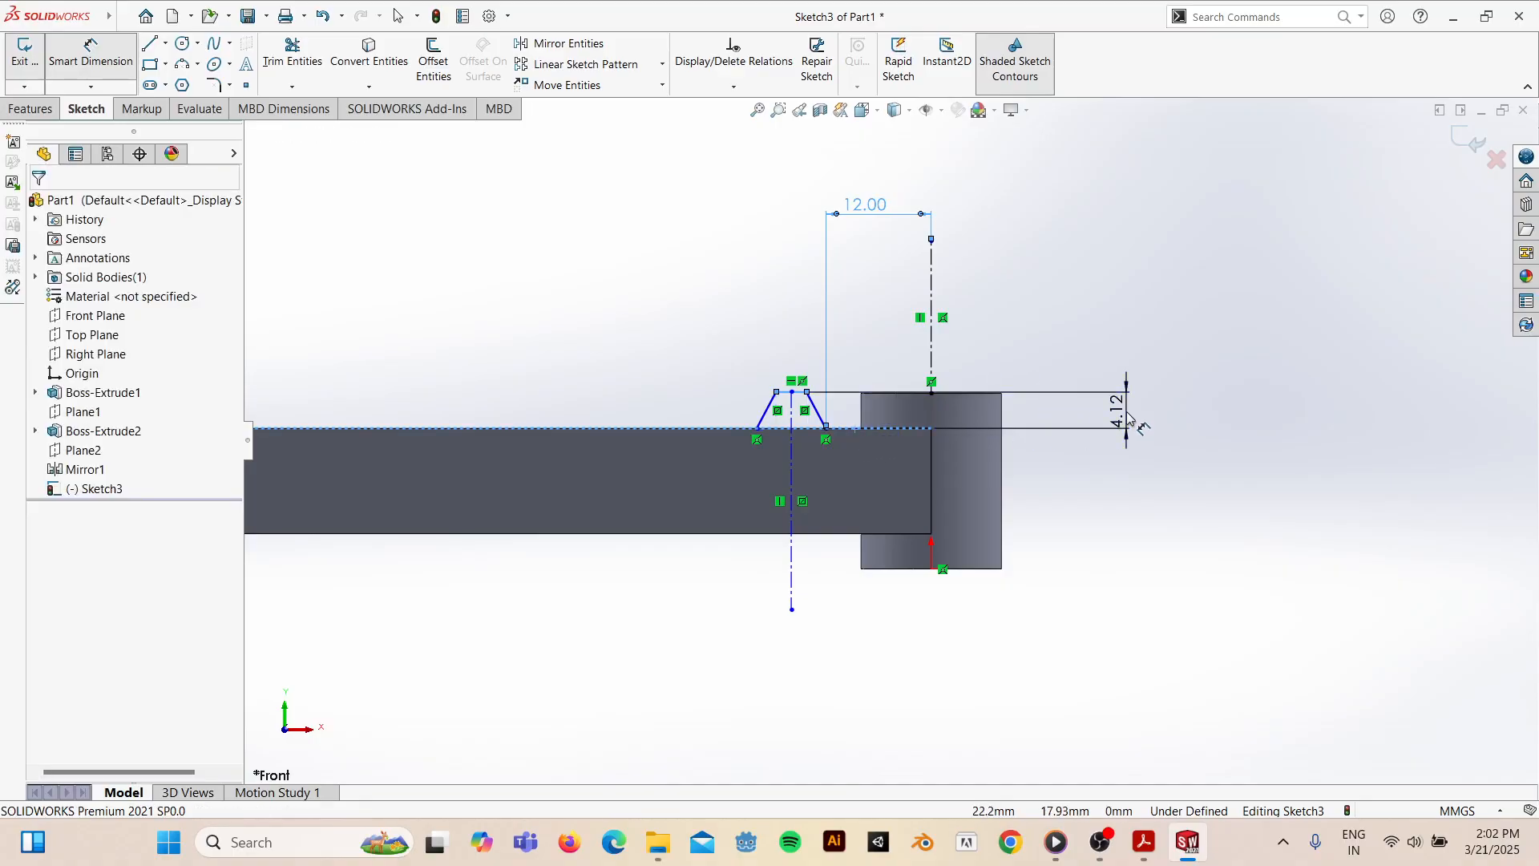
left_click(1134, 425)
type("2.5")
key("Return")
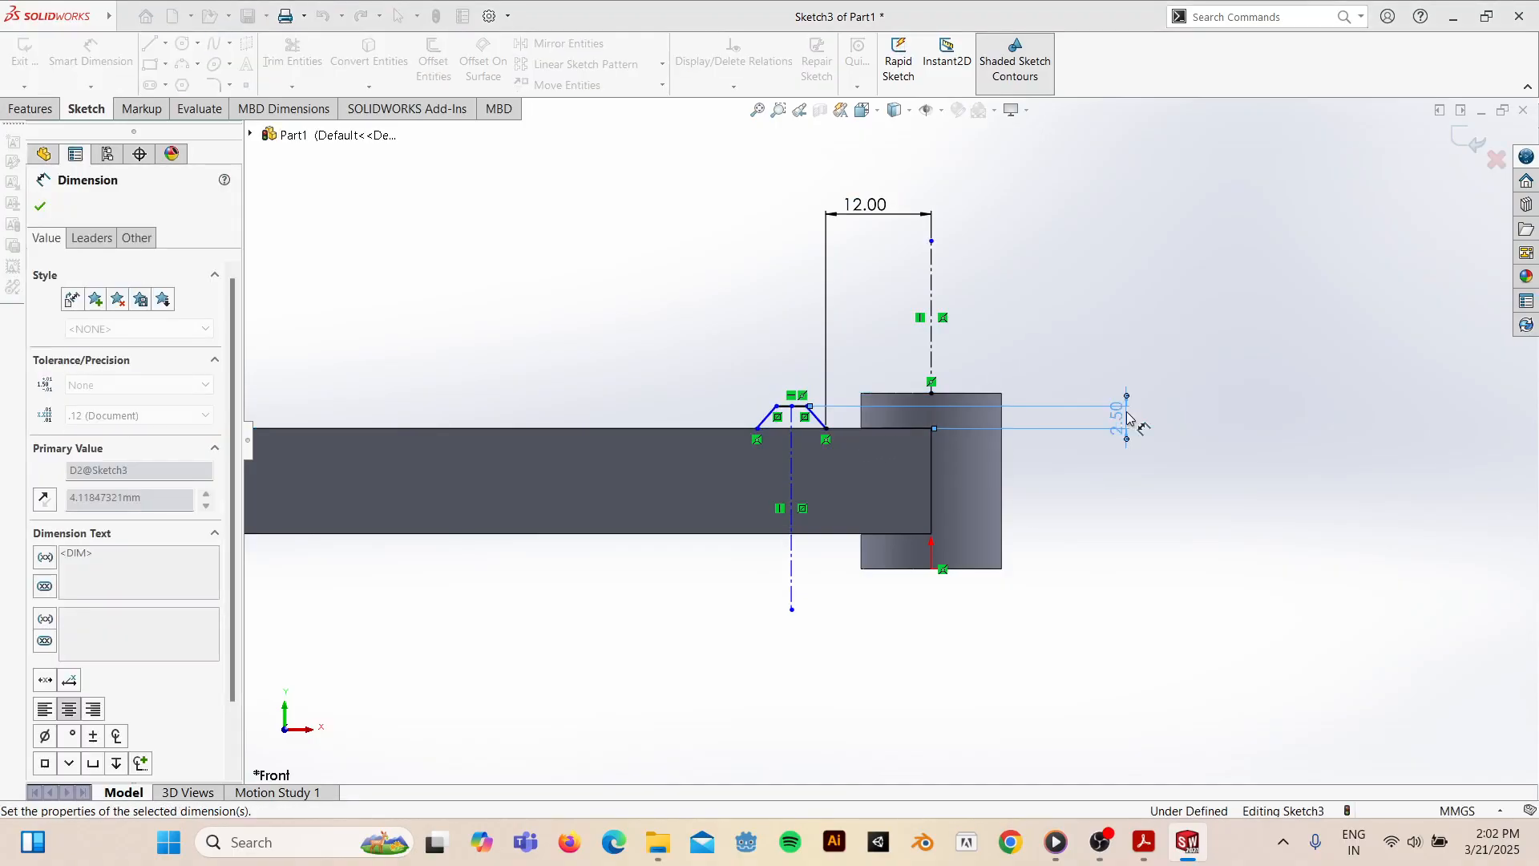
left_click(1144, 842)
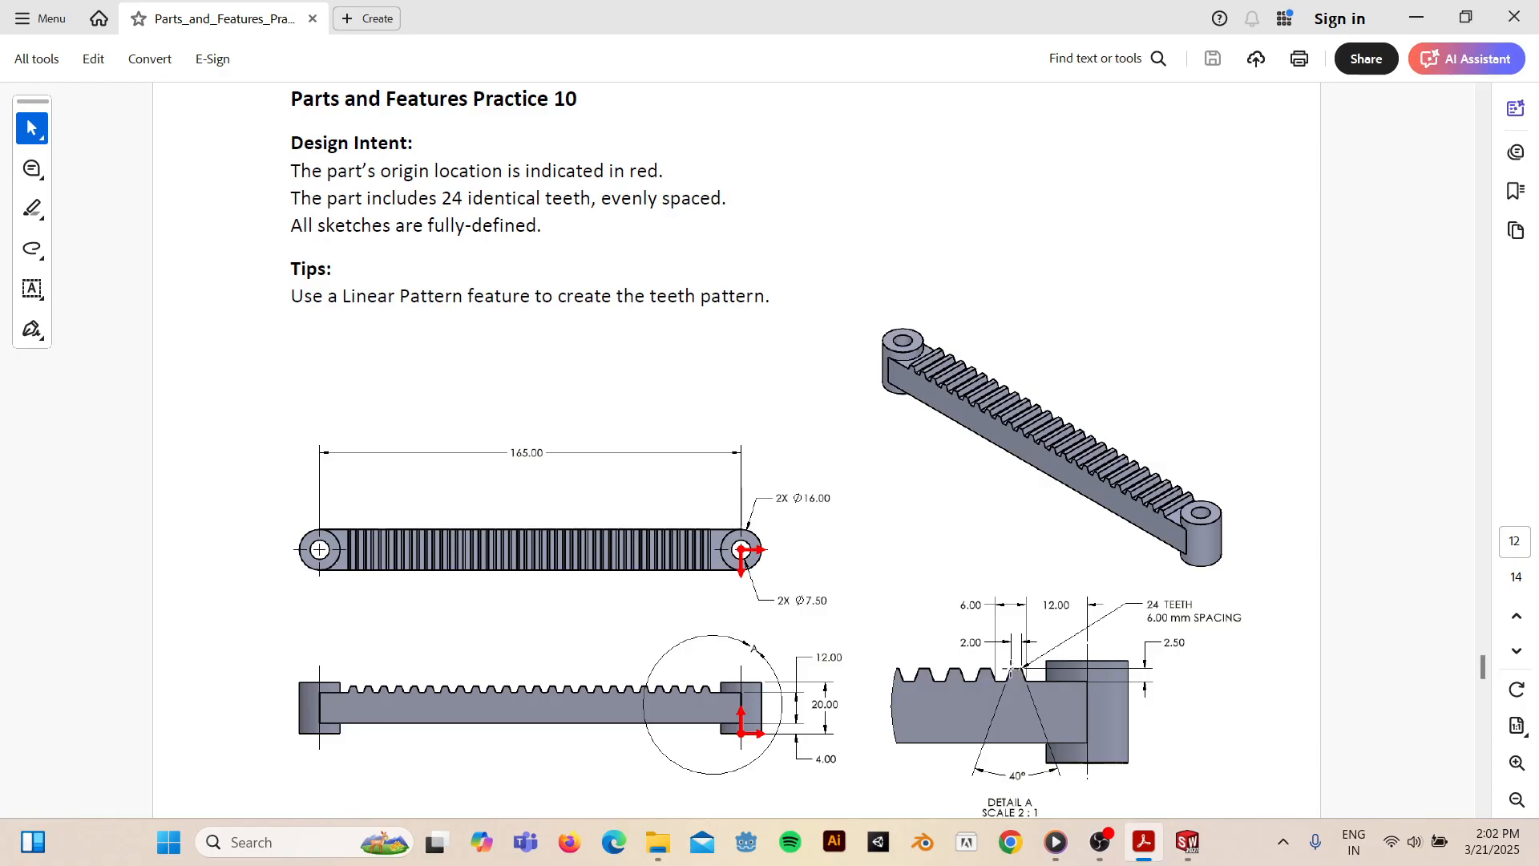
left_click(1418, 24)
- Dimension the tooth's top width to 2 mm
left_click(802, 407)
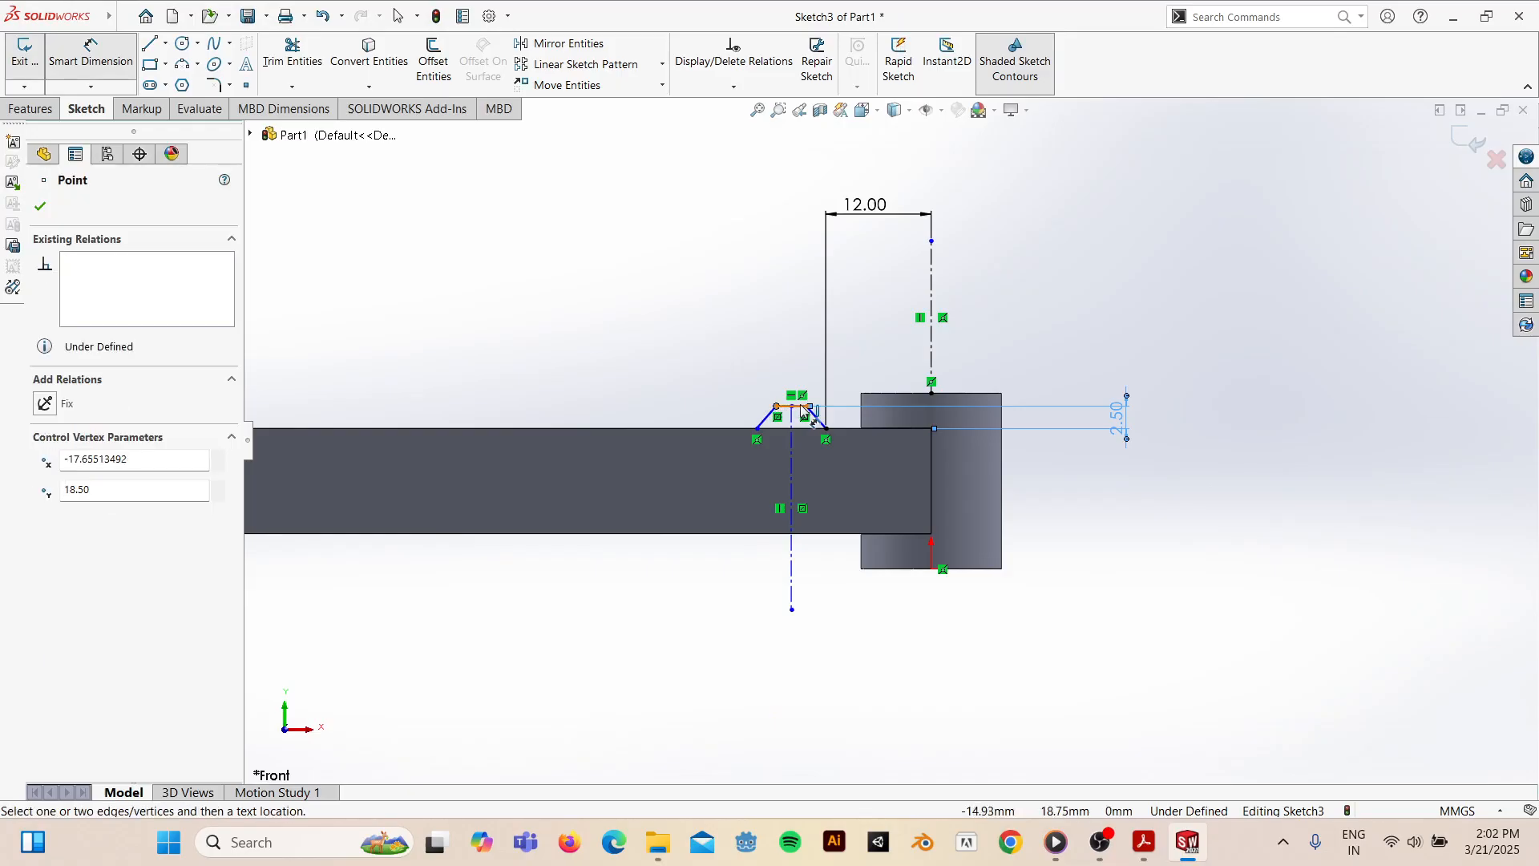
left_click(809, 406)
left_click(798, 301)
type("2")
key("Return")
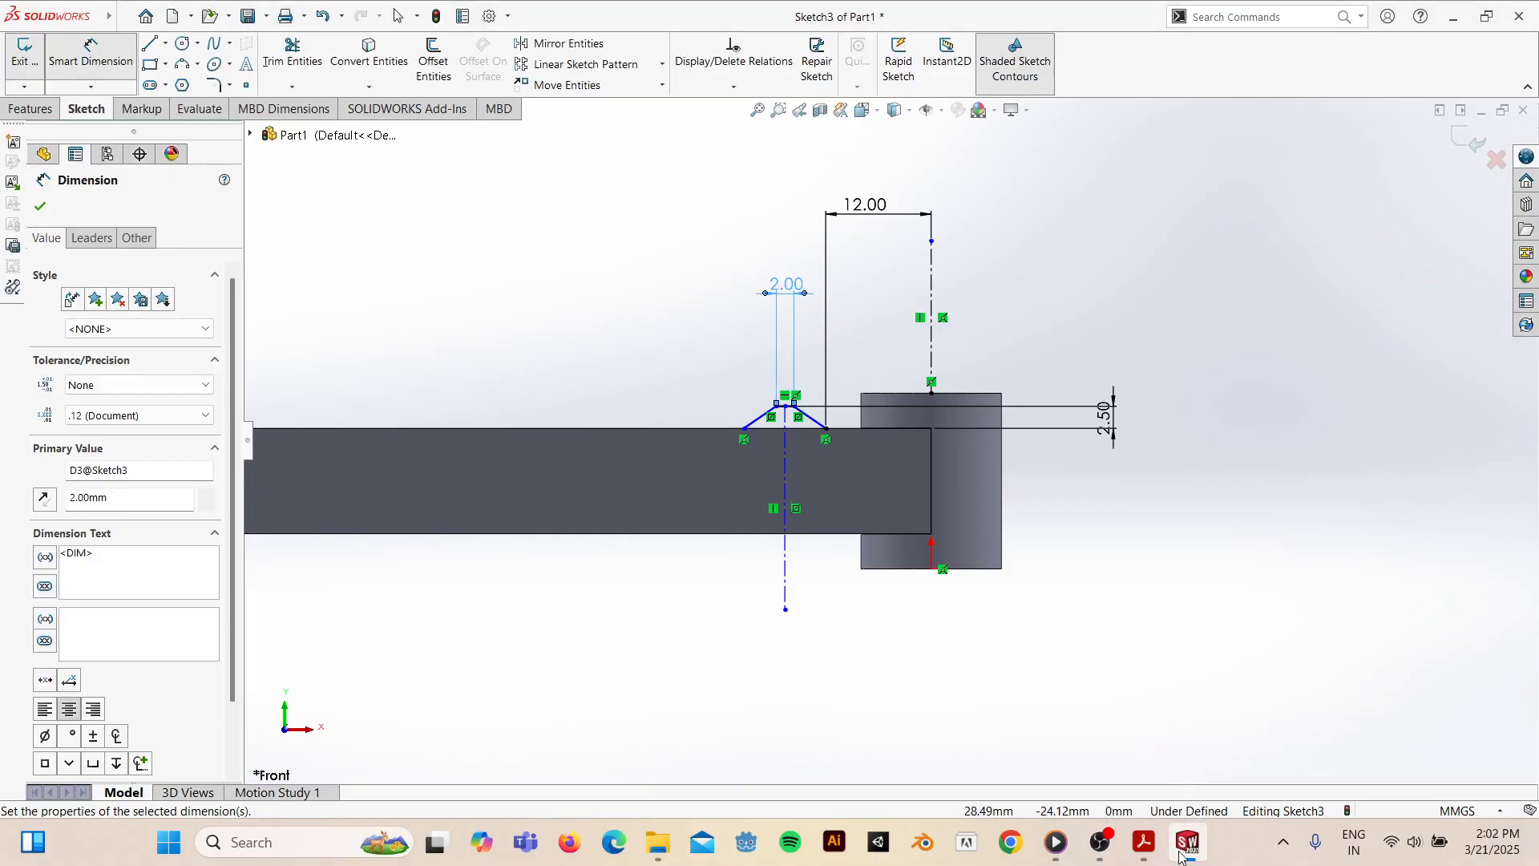
left_click(1144, 842)
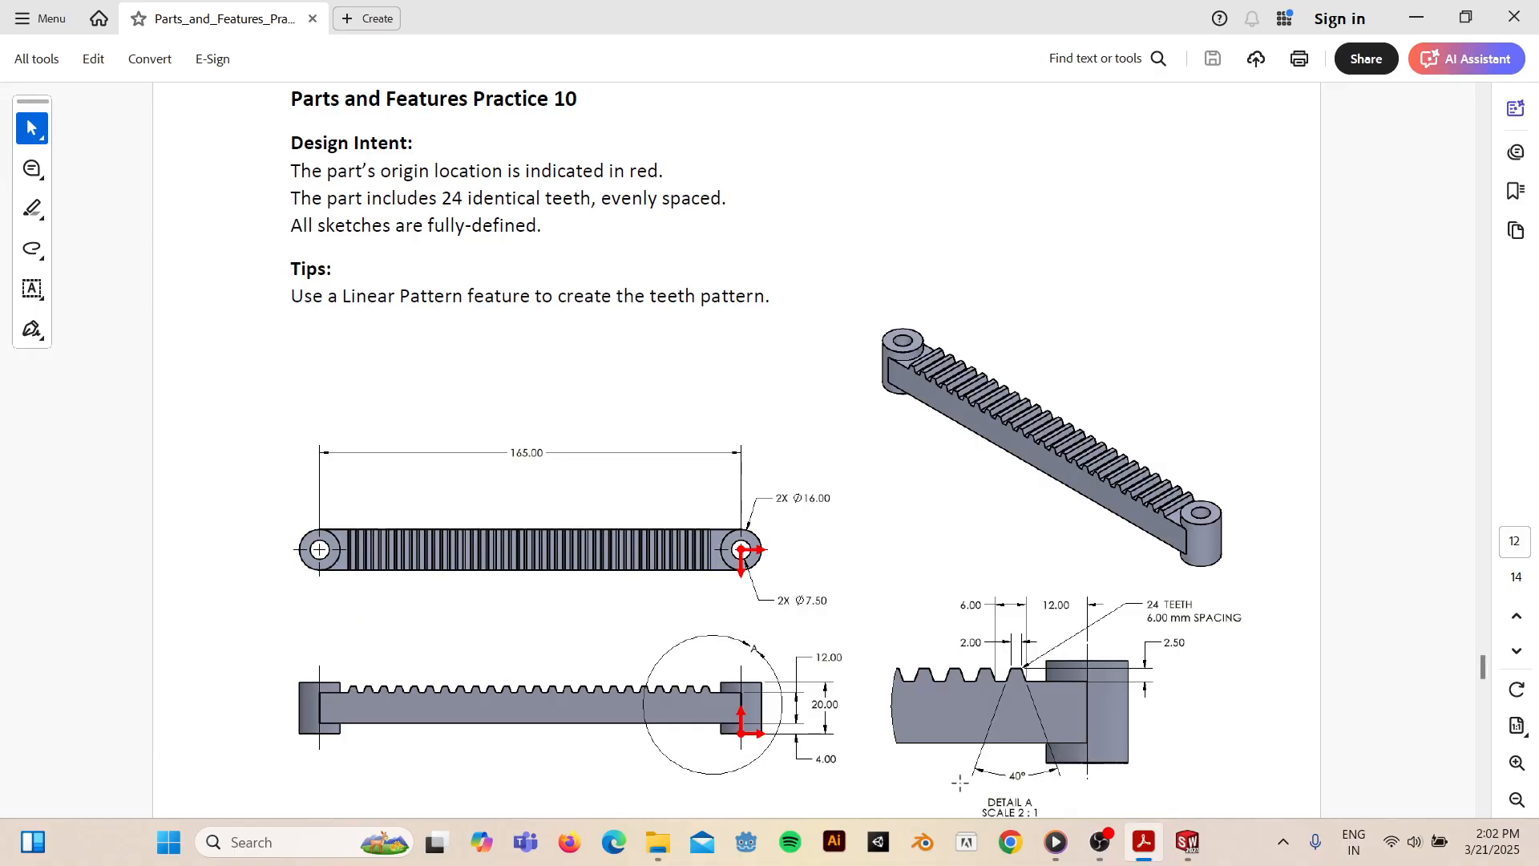
left_click(1417, 17)
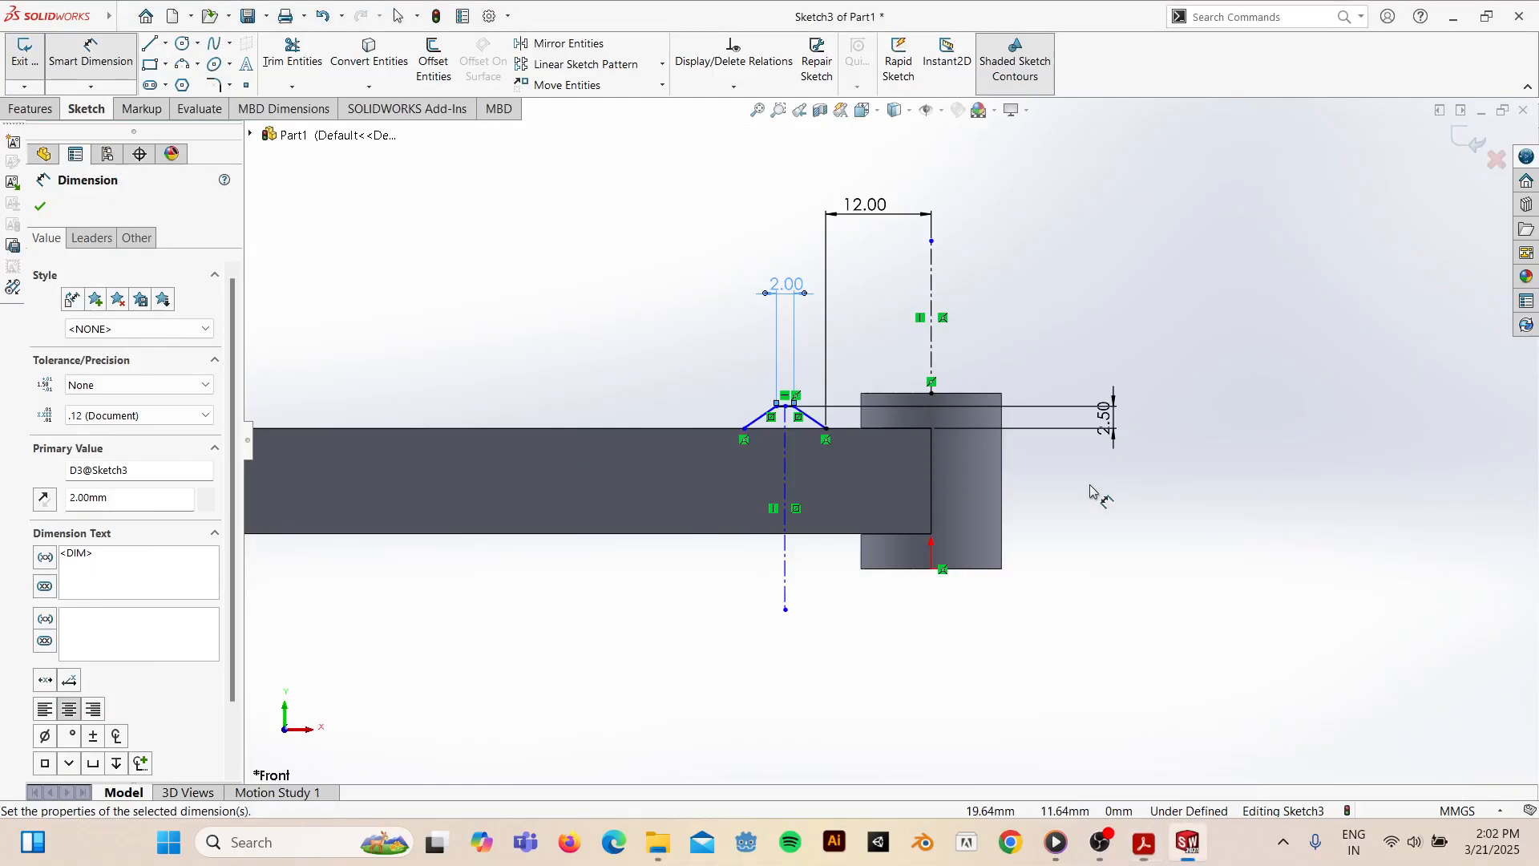
- Set a 40° angle between the tooth's two slanted sides and compare with the drawing
left_click(815, 425)
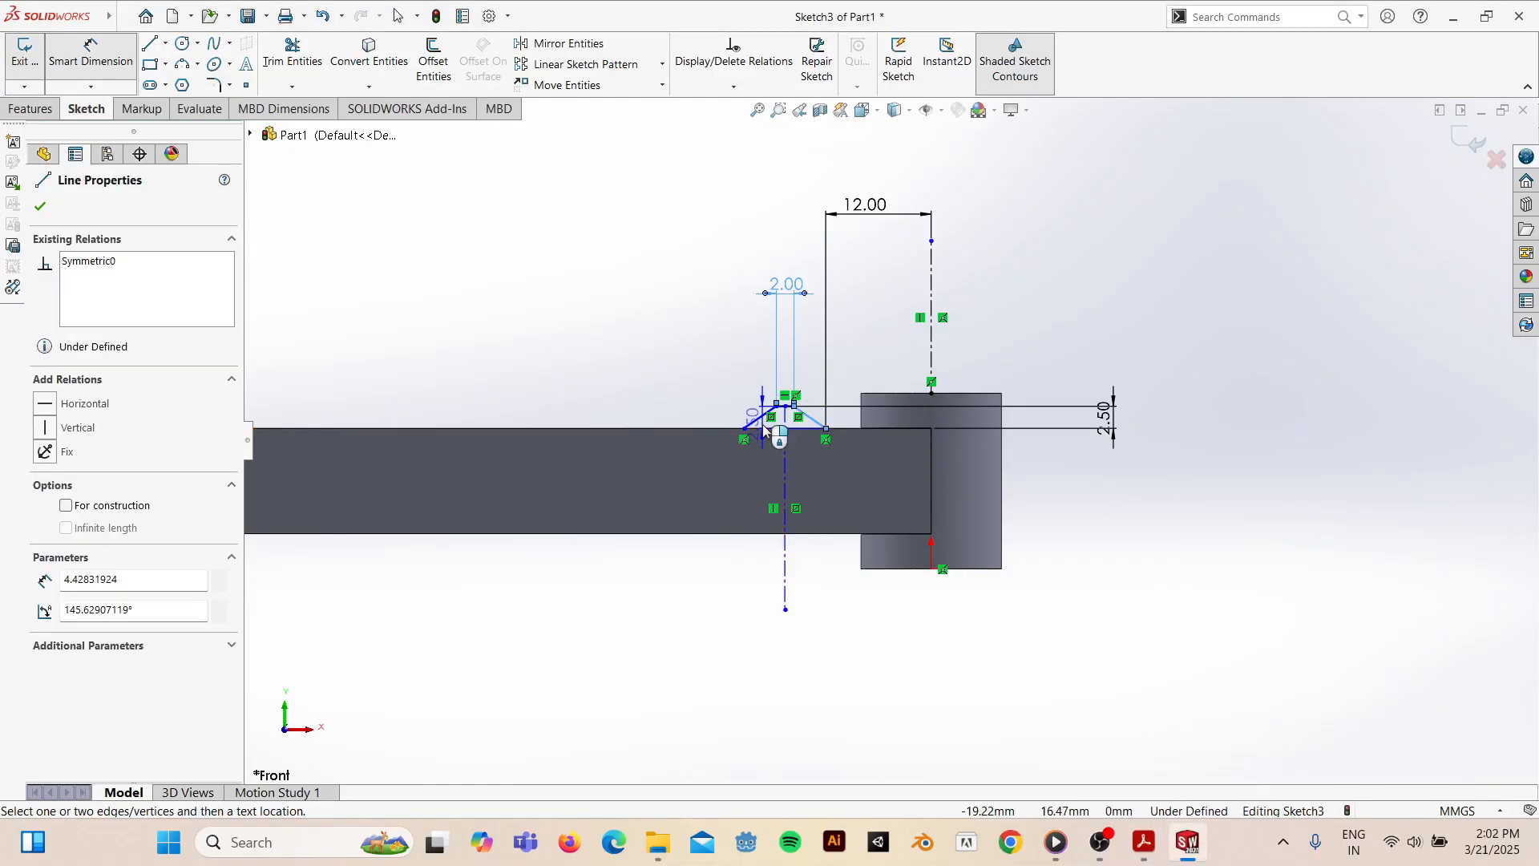
left_click(758, 425)
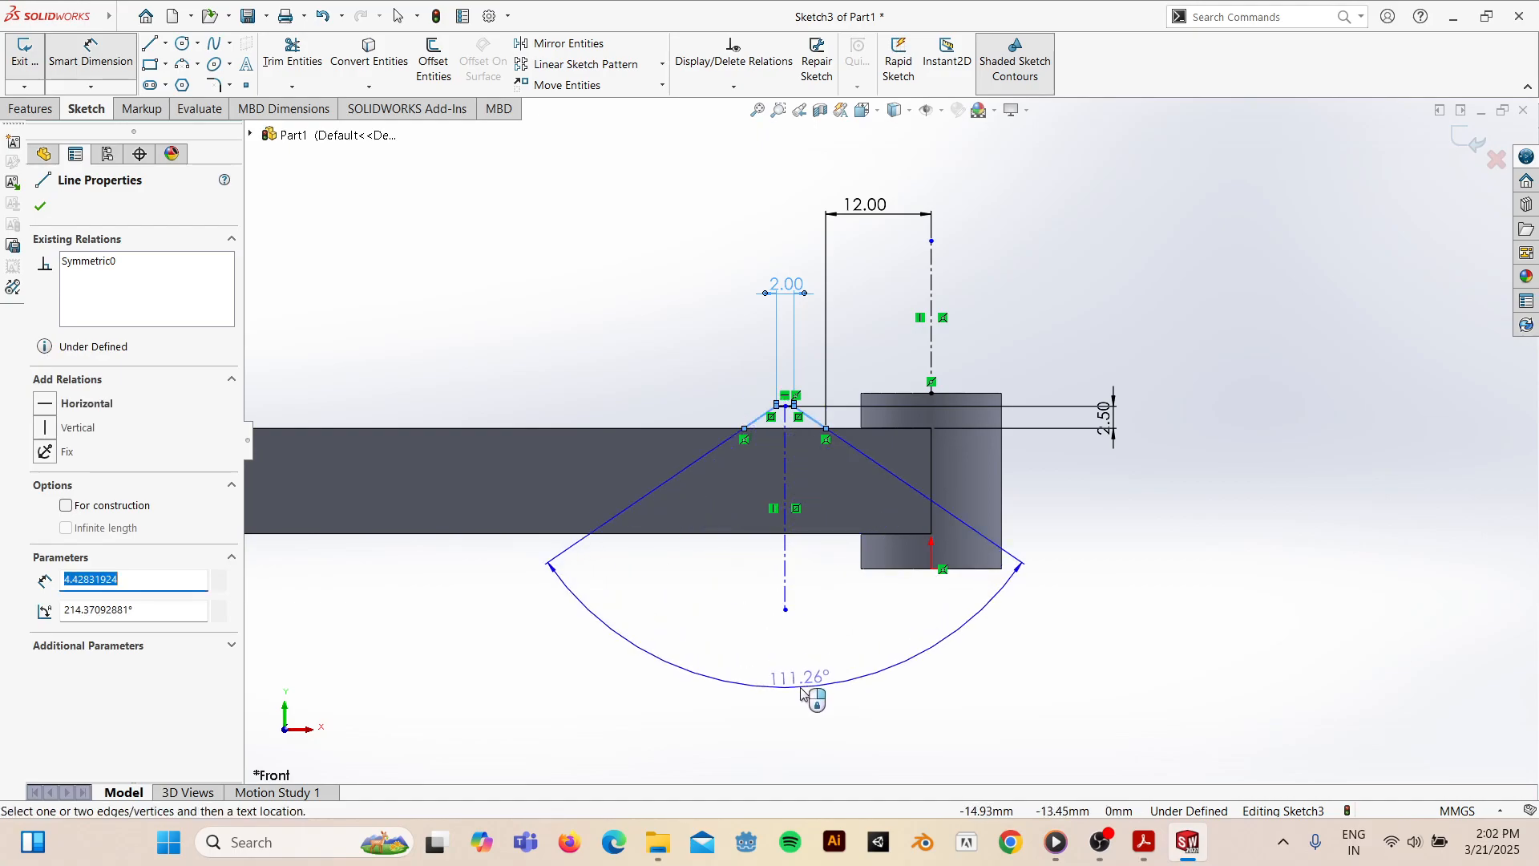
left_click(802, 683)
type("40")
key("Return")
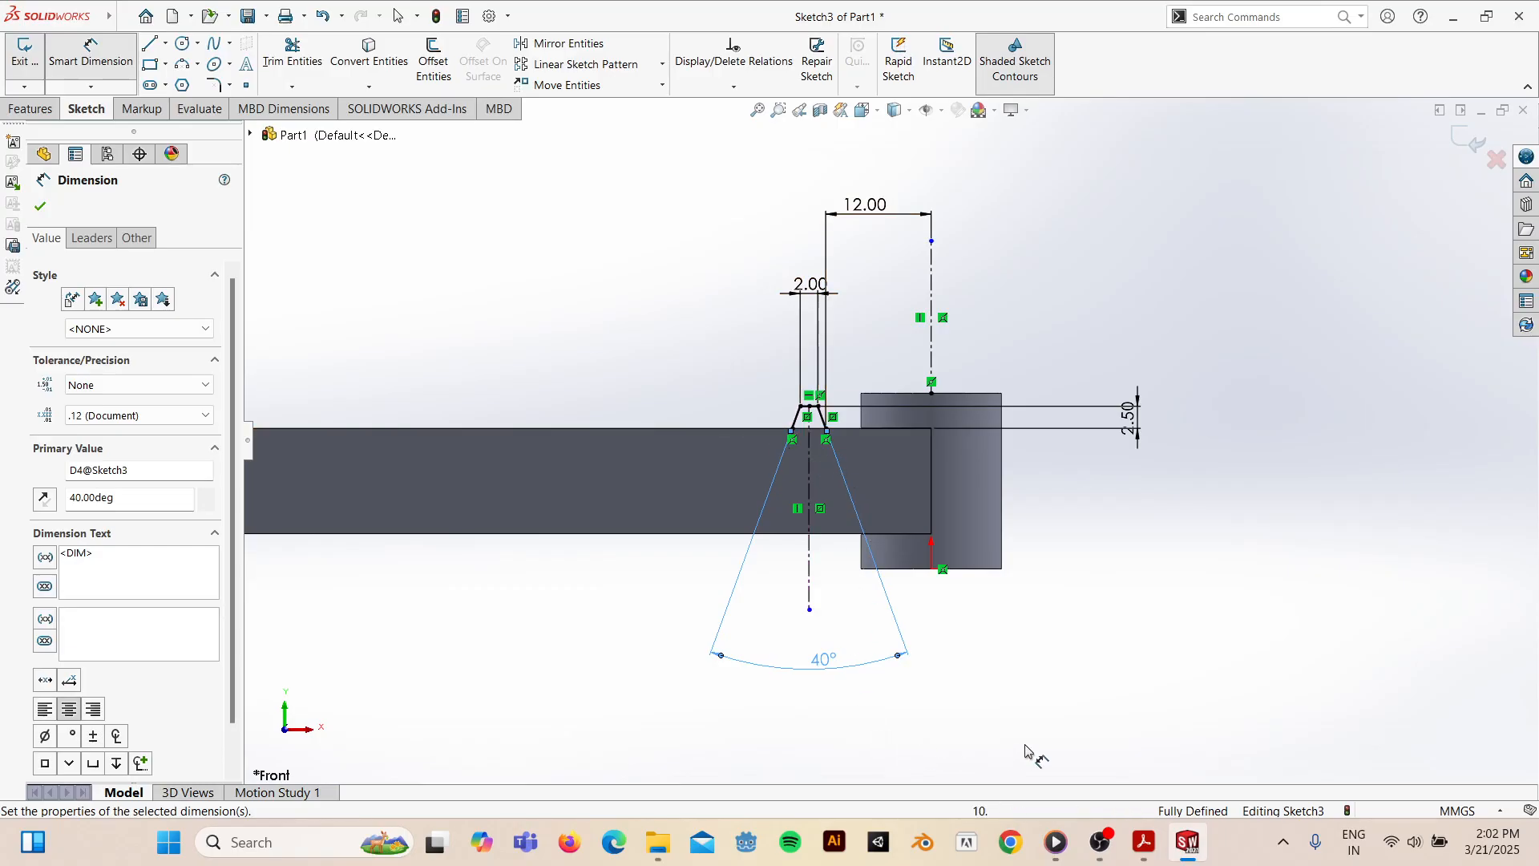
left_click(1144, 837)
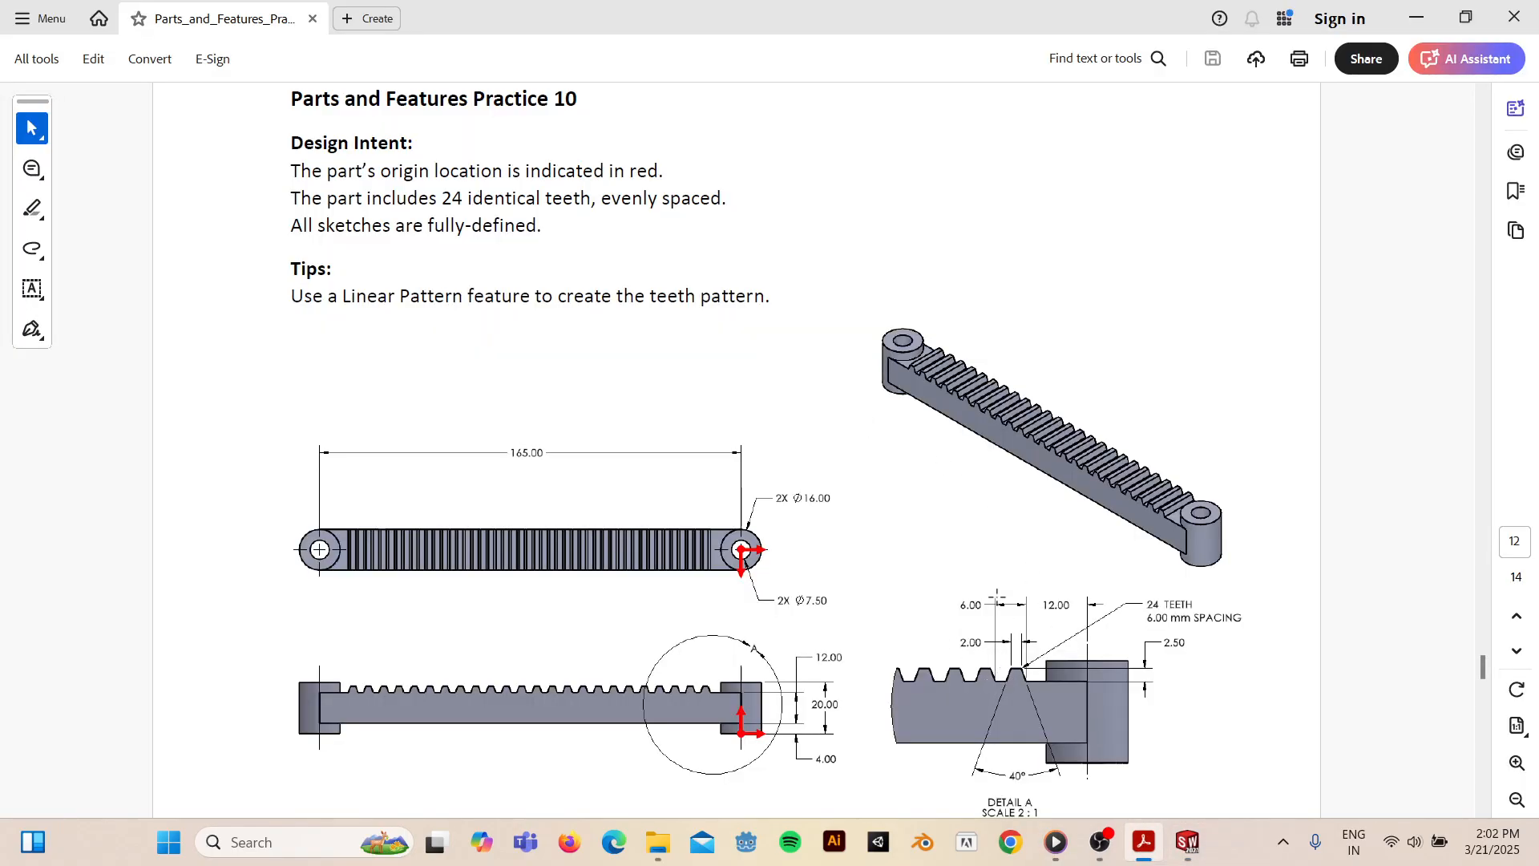
left_click(1417, 18)
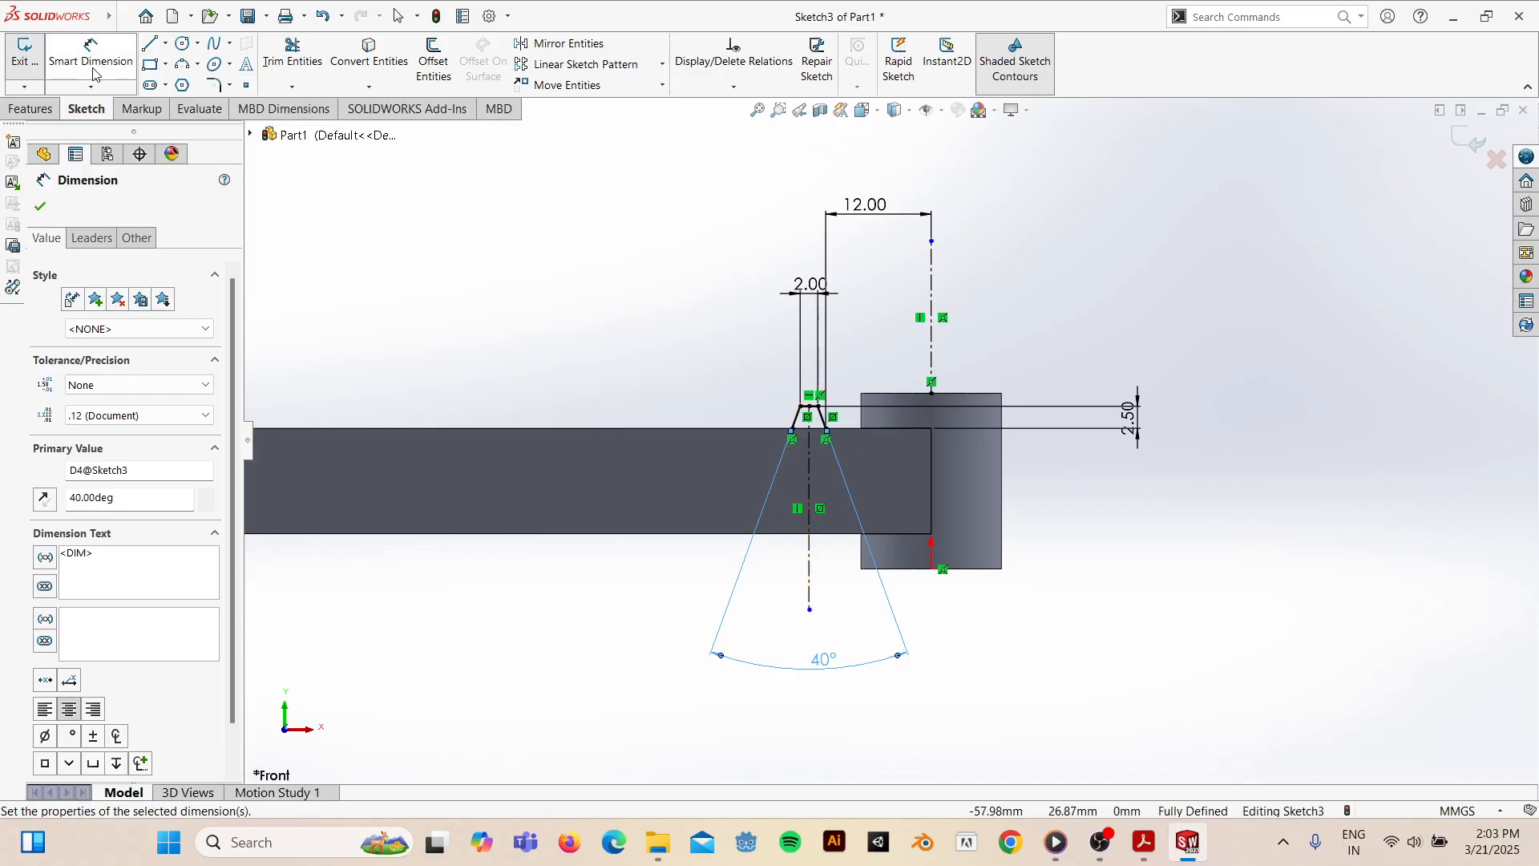
- Draw a horizontal line joining the tooth's top vertices and inspect the sketch in 3D
left_click(149, 44)
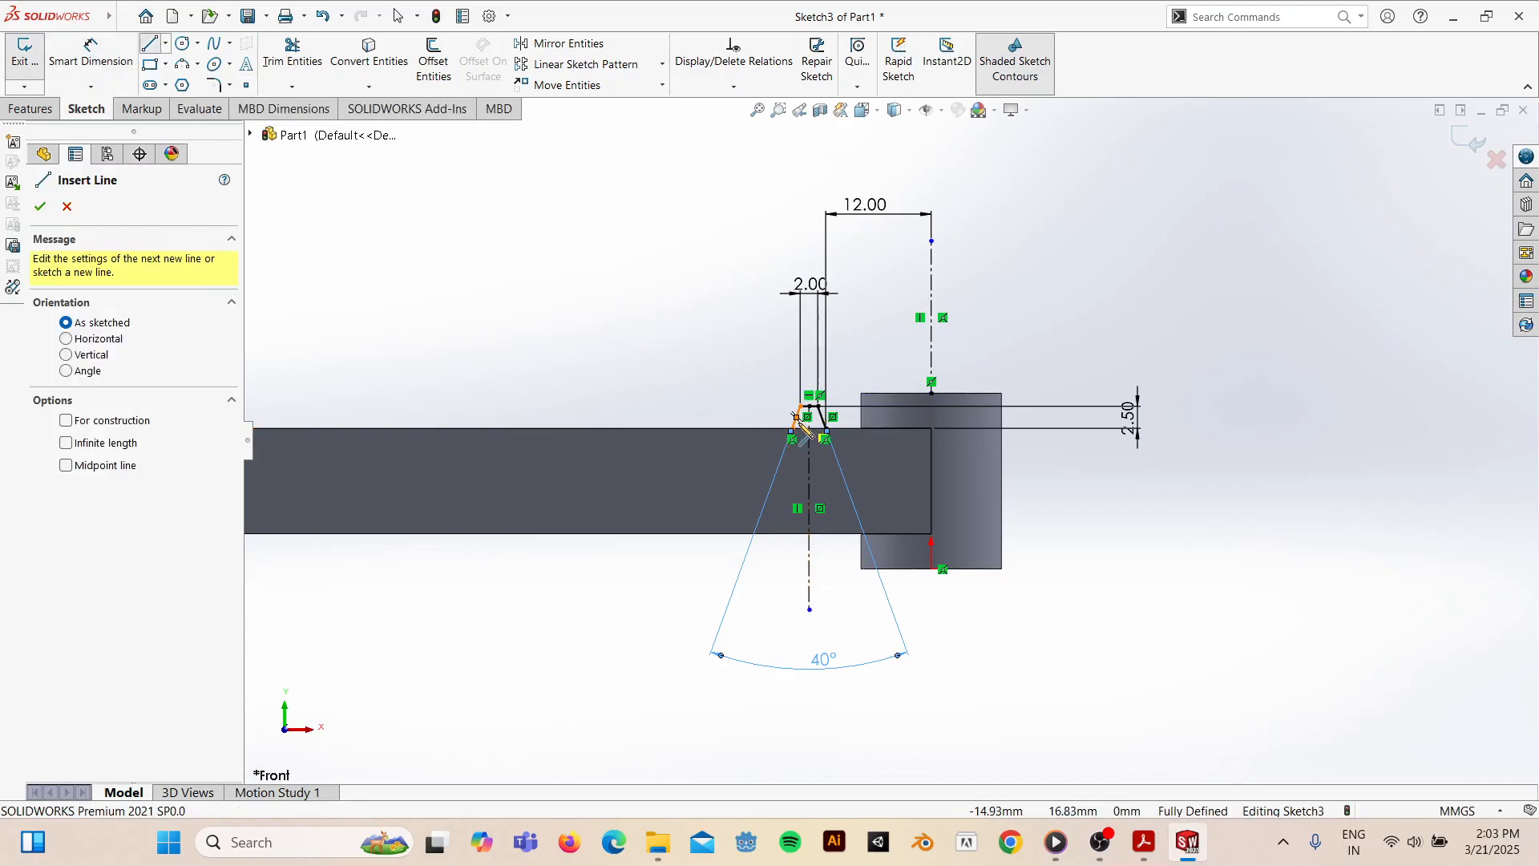
left_click_drag(794, 433, 827, 432)
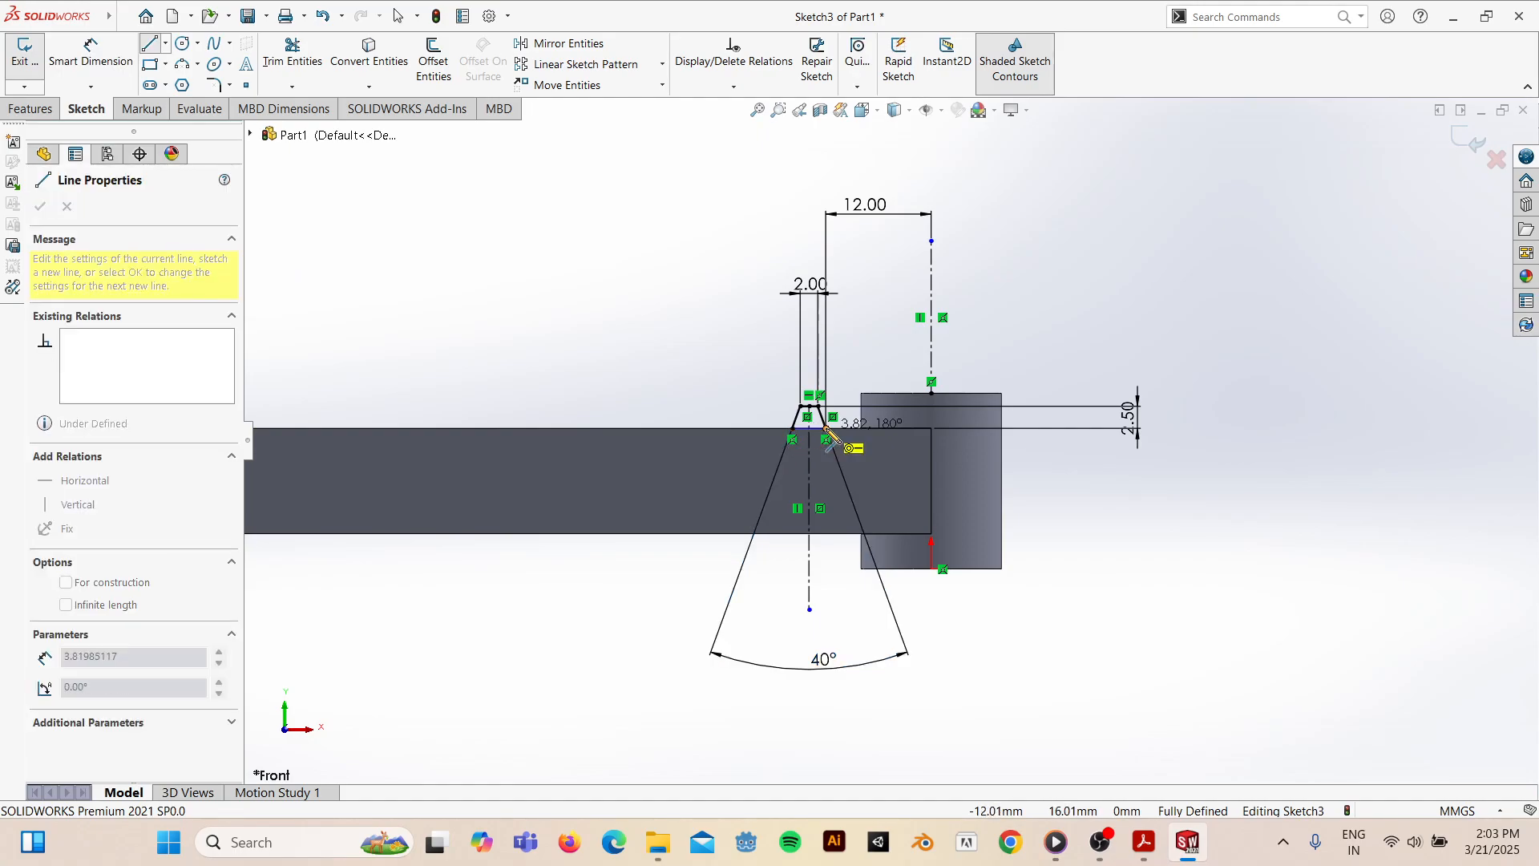
mouse_move(906, 467)
middle_mouse_down()
mouse_move(790, 543)
mouse_move(835, 556)
mouse_move(811, 582)
mouse_move(811, 554)
mouse_move(794, 617)
mouse_move(656, 637)
mouse_move(828, 636)
middle_mouse_up()
mouse_move(836, 373)
middle_mouse_down()
mouse_move(780, 556)
mouse_move(821, 494)
mouse_move(876, 517)
middle_mouse_up()
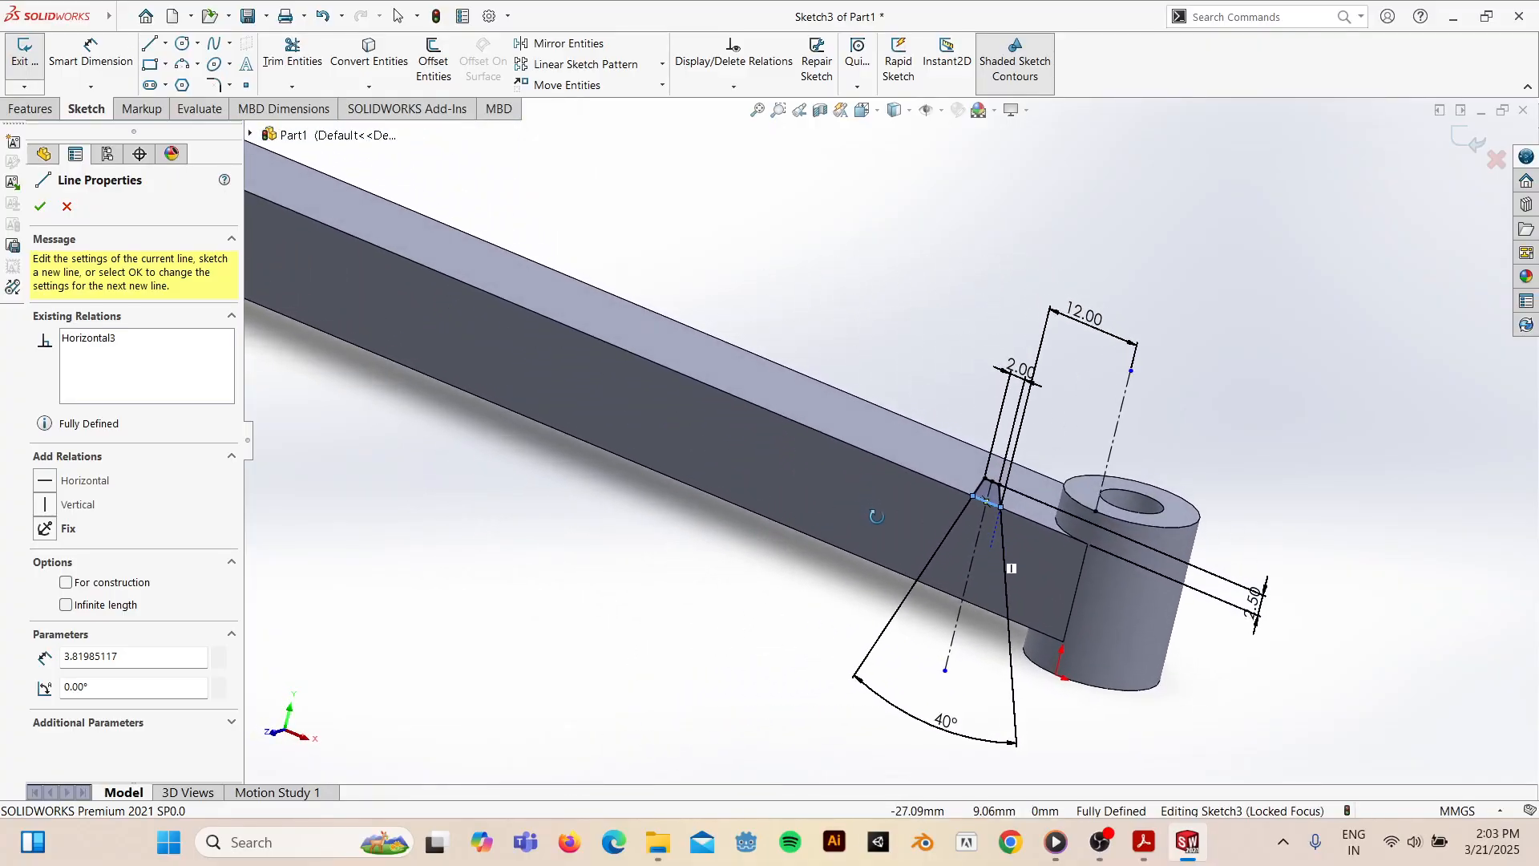
key("Escape")
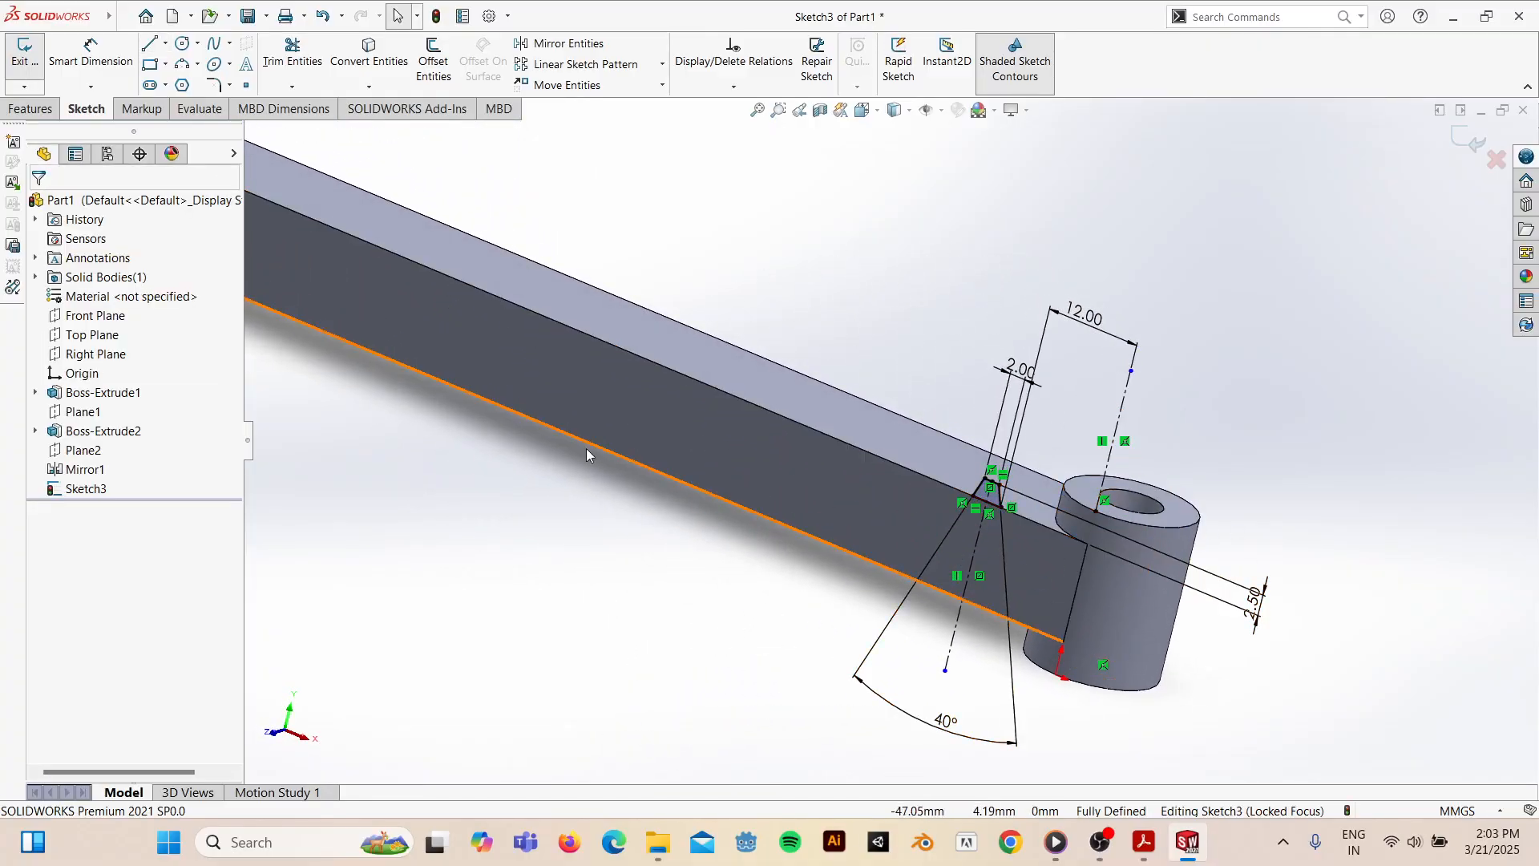
left_click(30, 108)
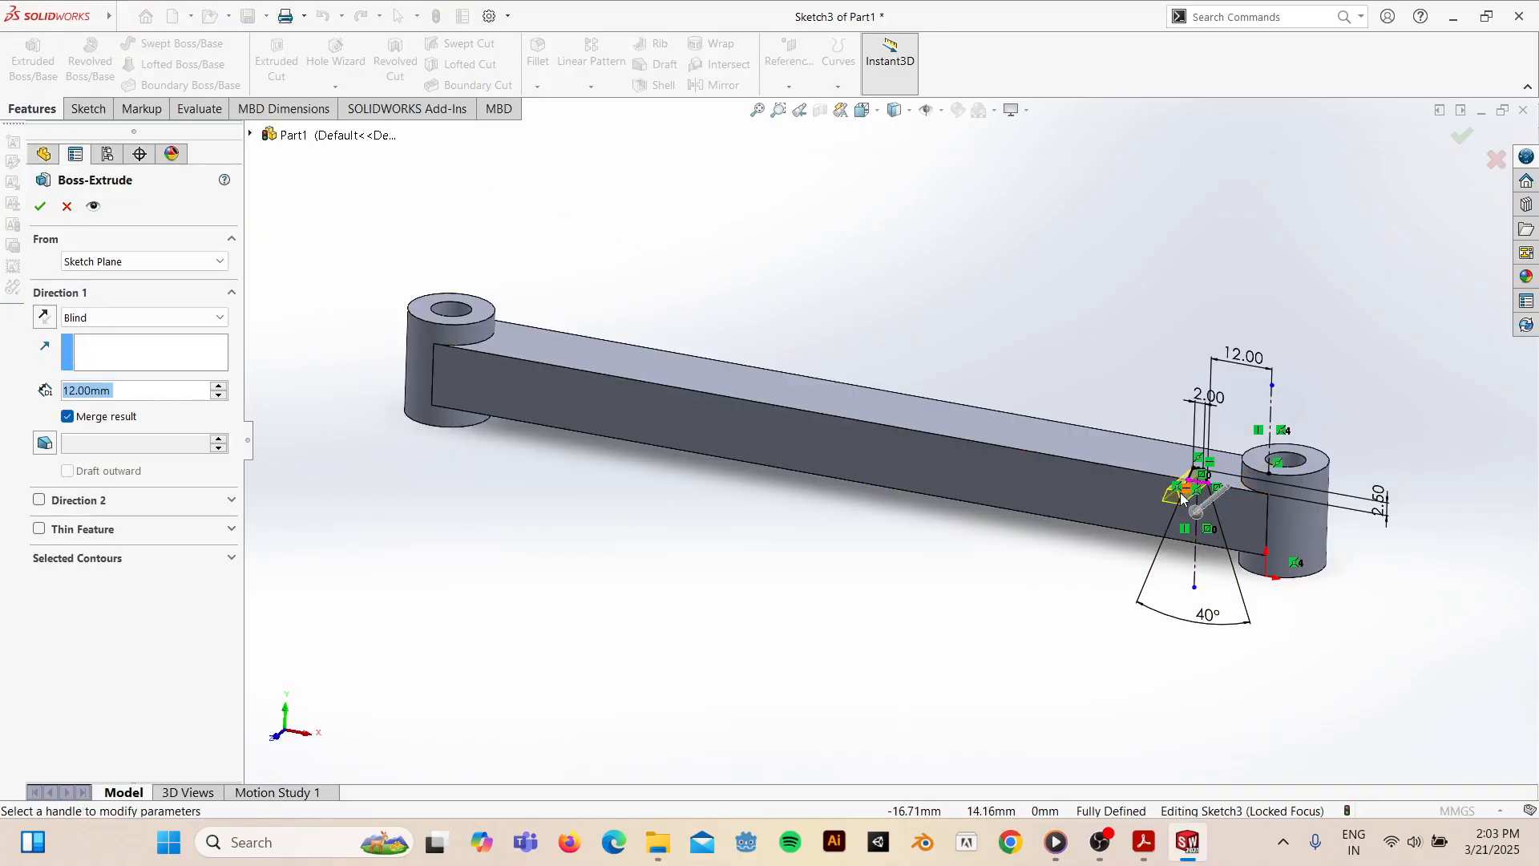
- Extrude the tooth sketch in reverse direction, Up To Surface at the arm's far side face
middle_click_drag(1228, 520, 1108, 526)
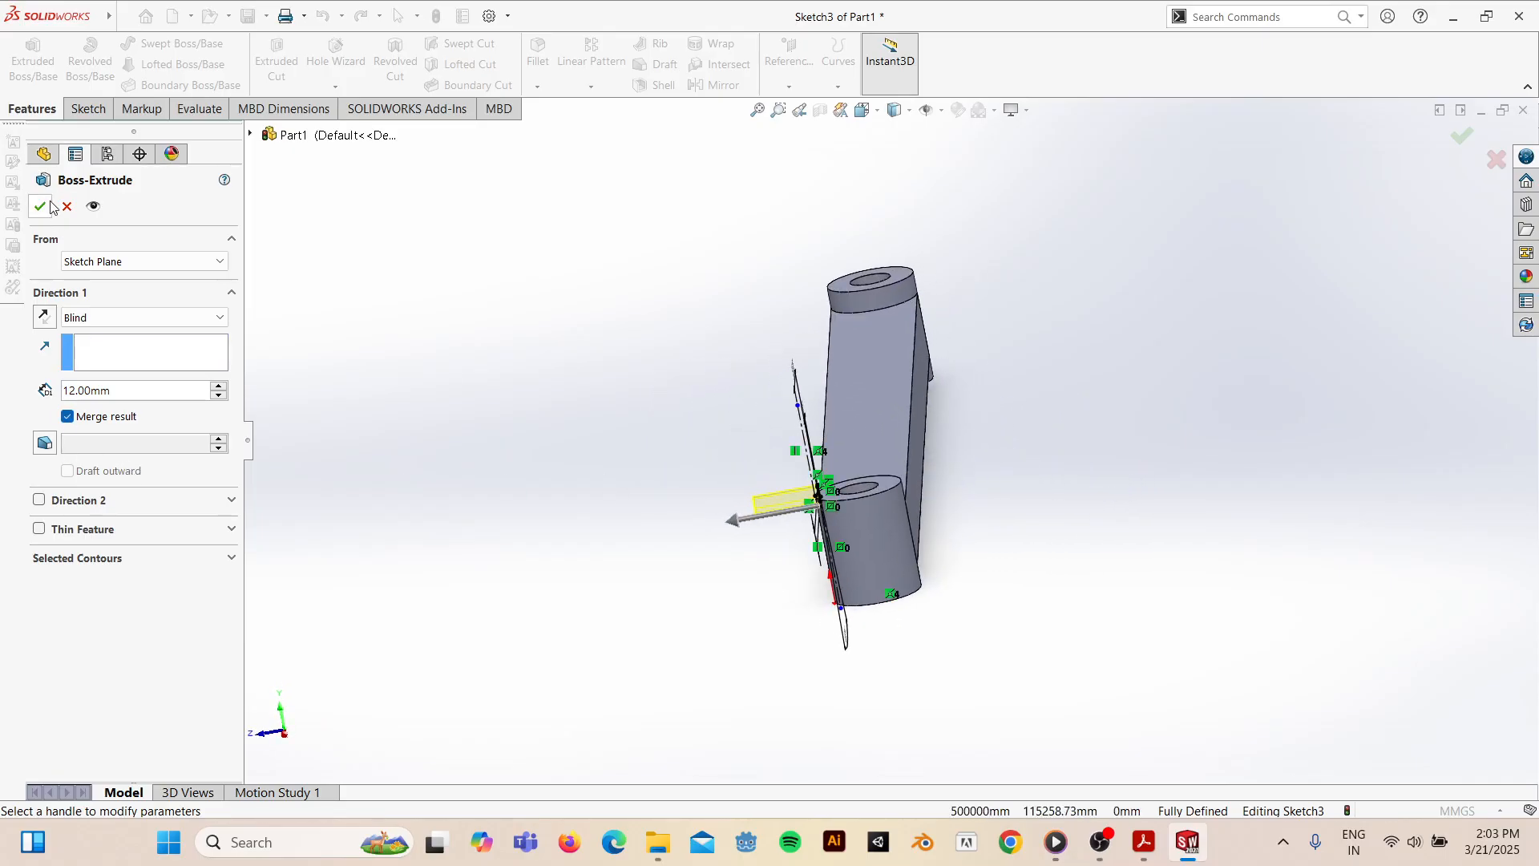
left_click(44, 317)
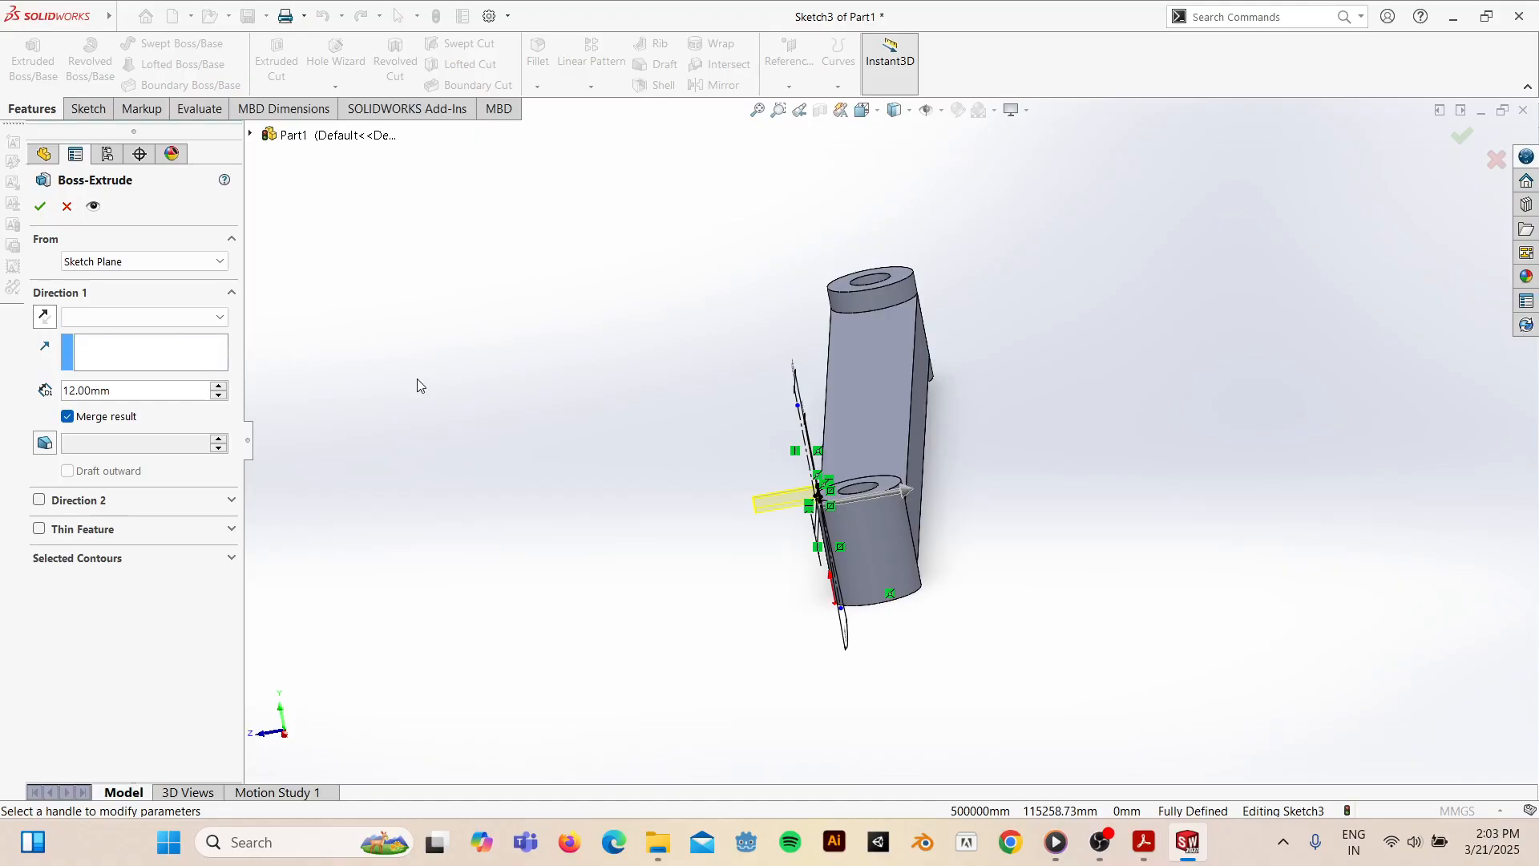
mouse_move(783, 477)
middle_mouse_down()
mouse_move(849, 441)
mouse_move(700, 510)
middle_mouse_up()
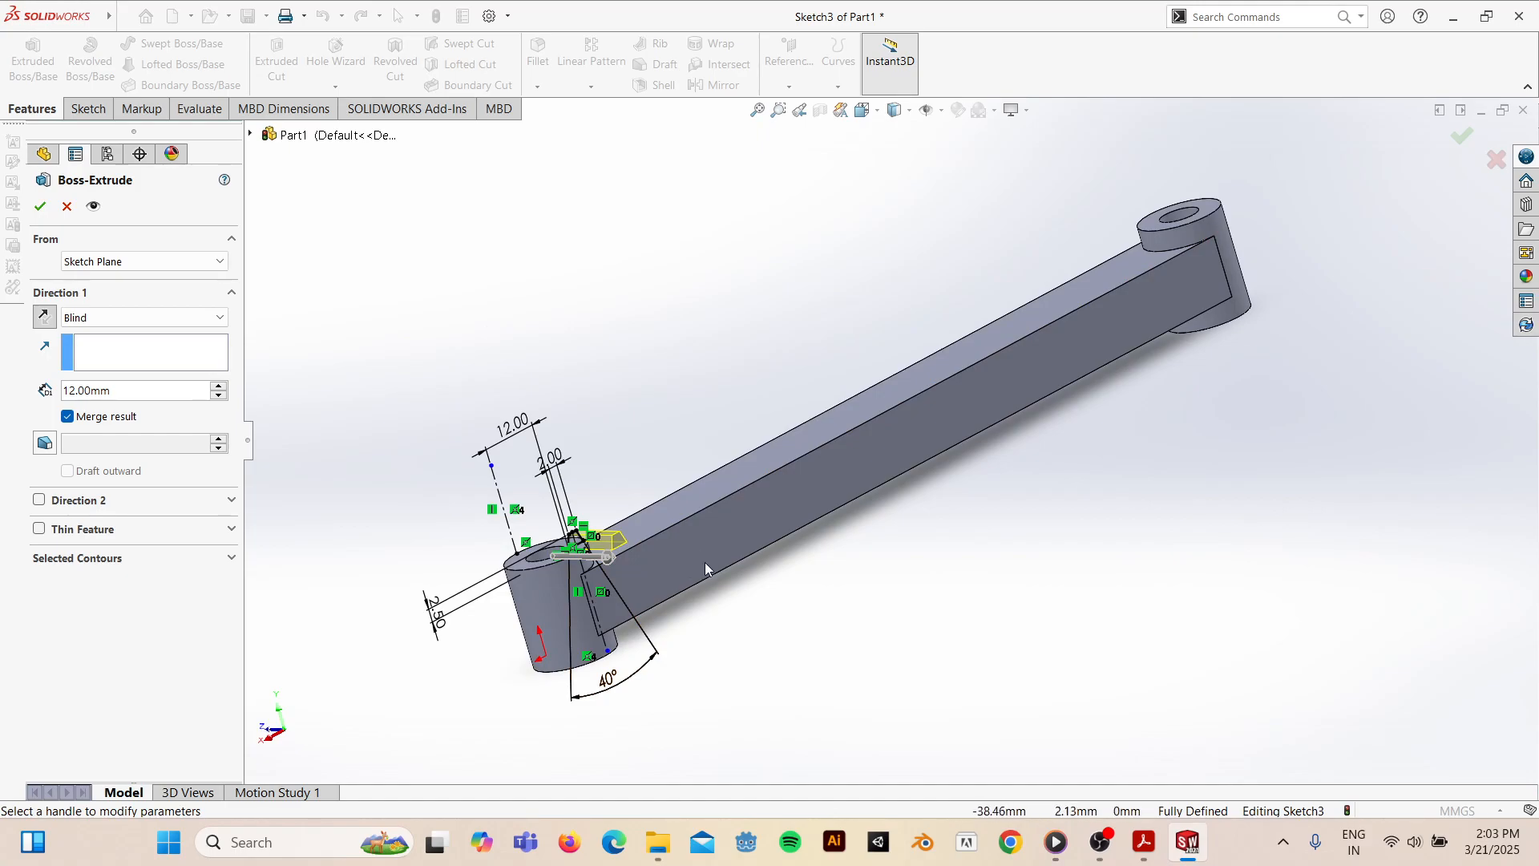
left_click(163, 318)
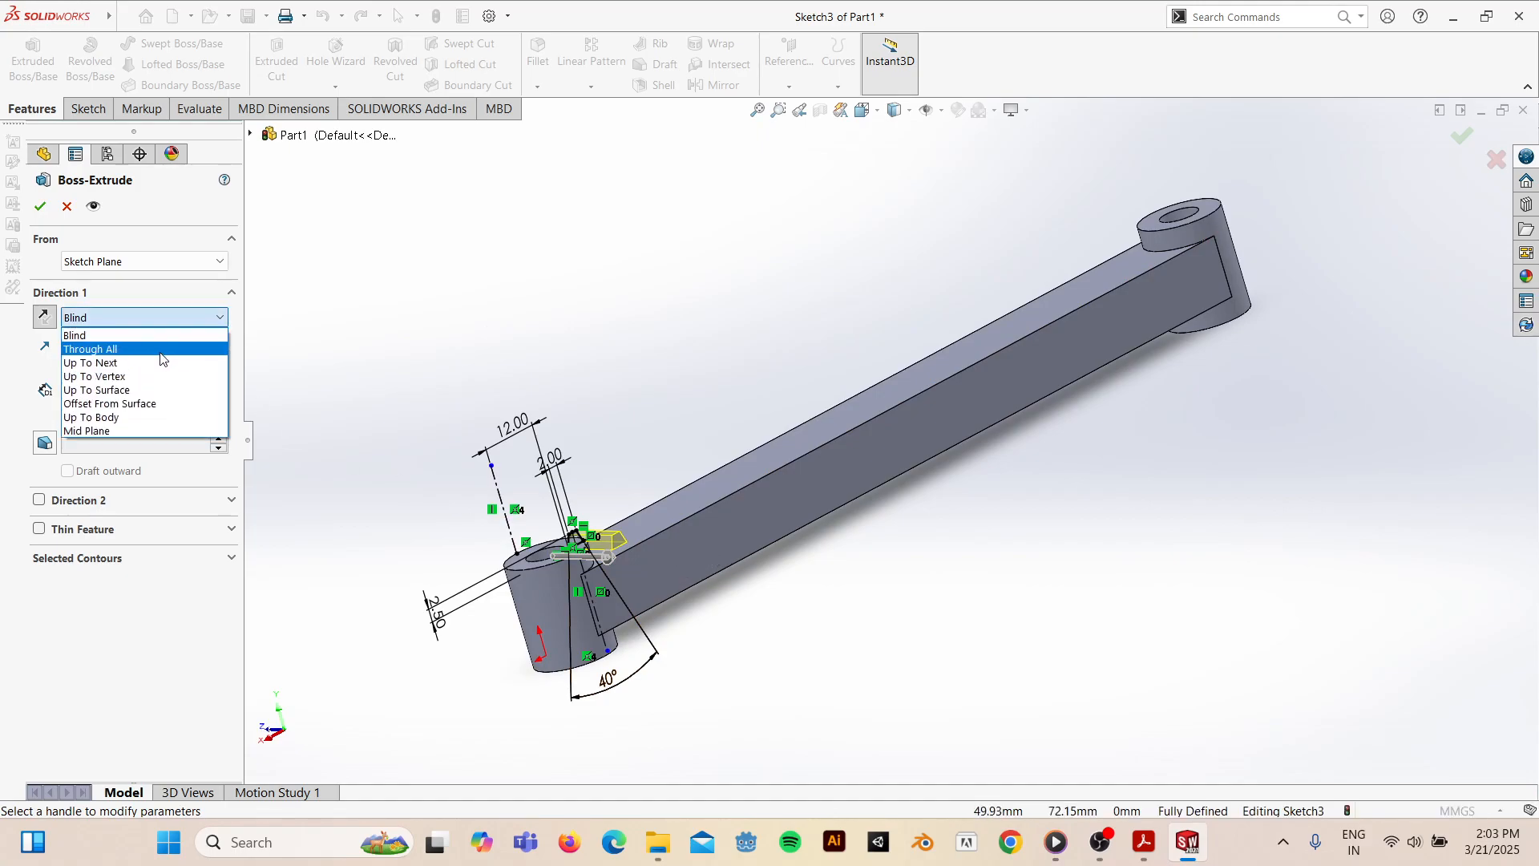
left_click(120, 391)
left_click(671, 569)
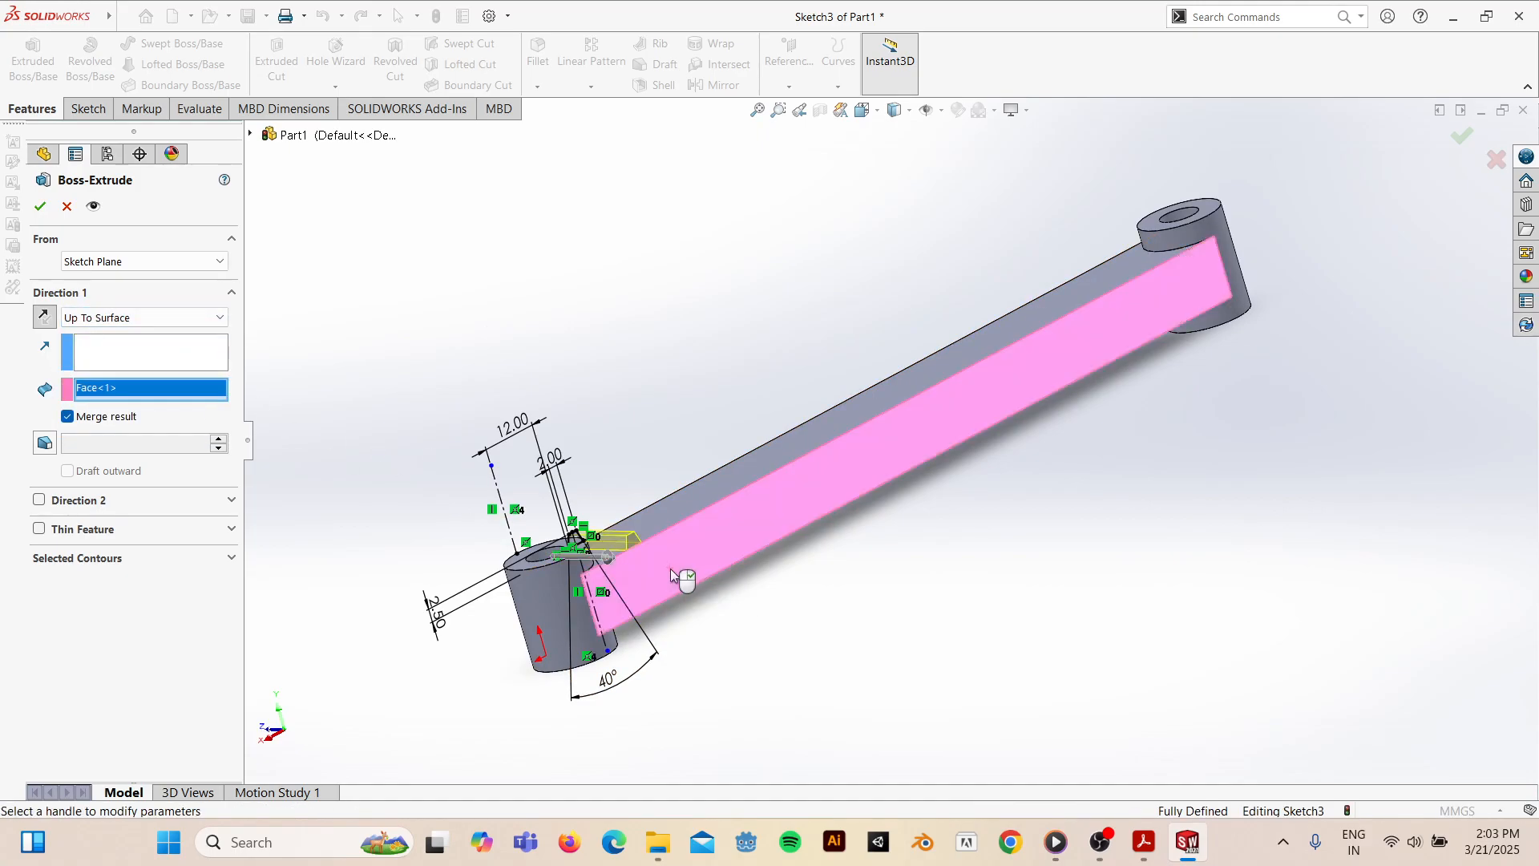
mouse_move(671, 568)
middle_mouse_down()
mouse_move(598, 516)
mouse_move(698, 563)
mouse_move(684, 657)
mouse_move(770, 464)
mouse_move(643, 634)
mouse_move(515, 633)
mouse_move(508, 618)
mouse_move(629, 763)
mouse_move(644, 560)
middle_mouse_up()
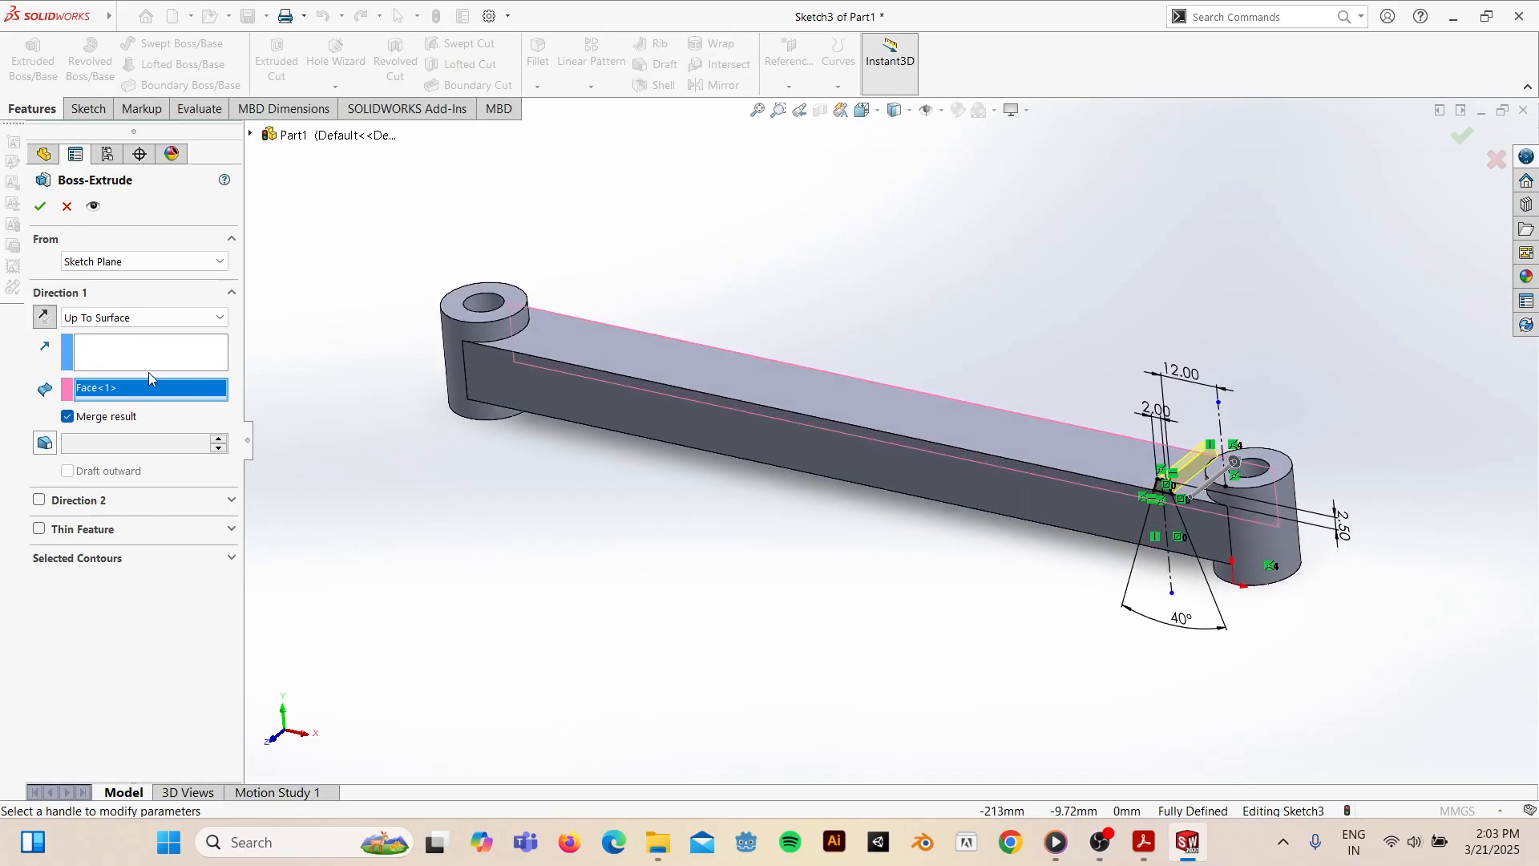
left_click(41, 212)
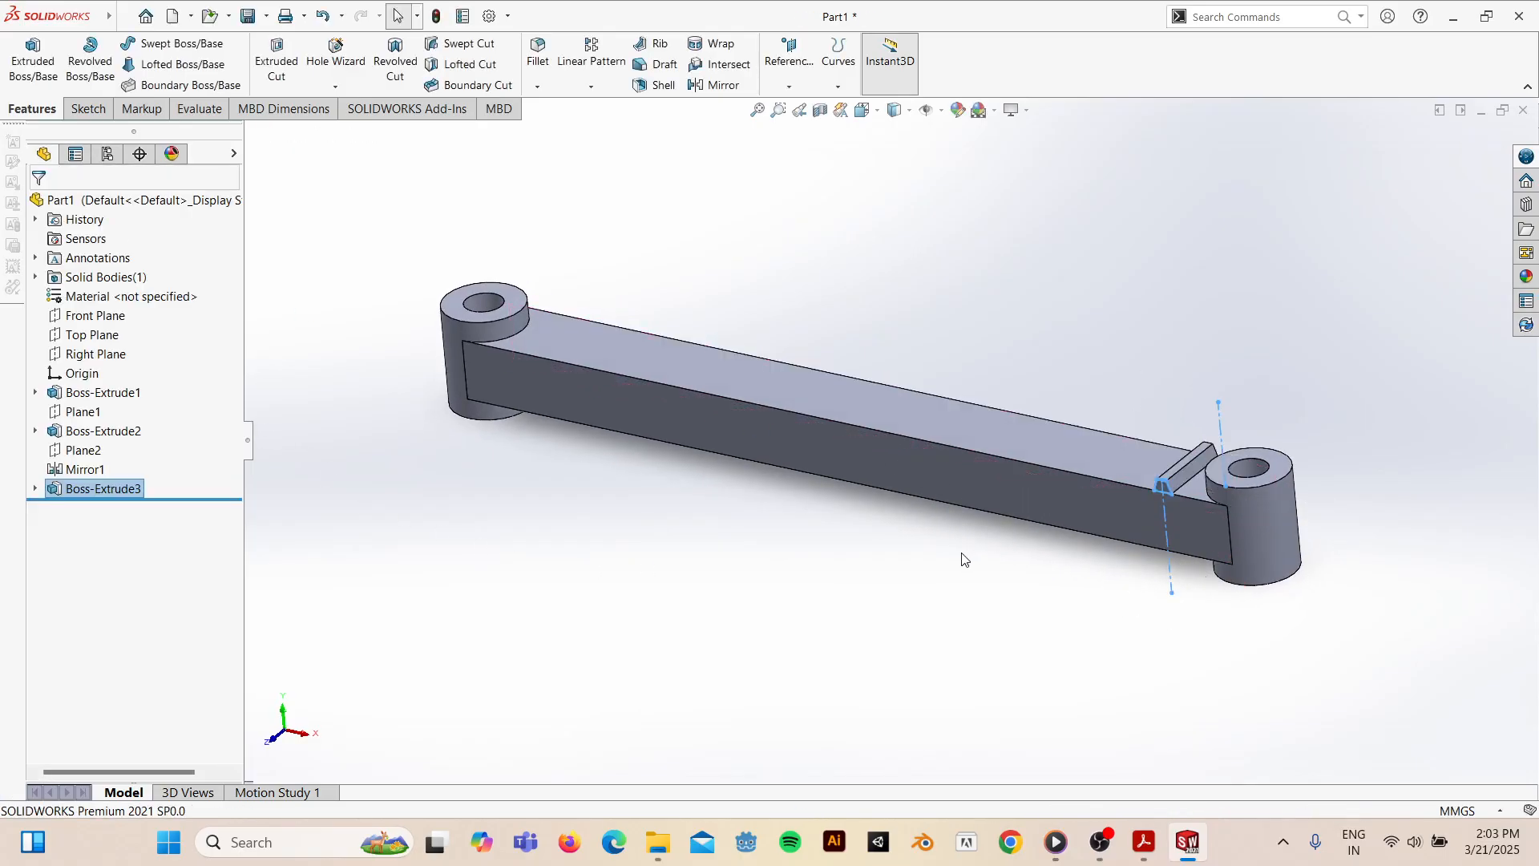
- Recheck the reference drawing PDF, then launch Linear Pattern from the Features tab
middle_click_drag(1152, 504, 1202, 439)
mouse_move(1144, 842)
left_click(1241, 692)
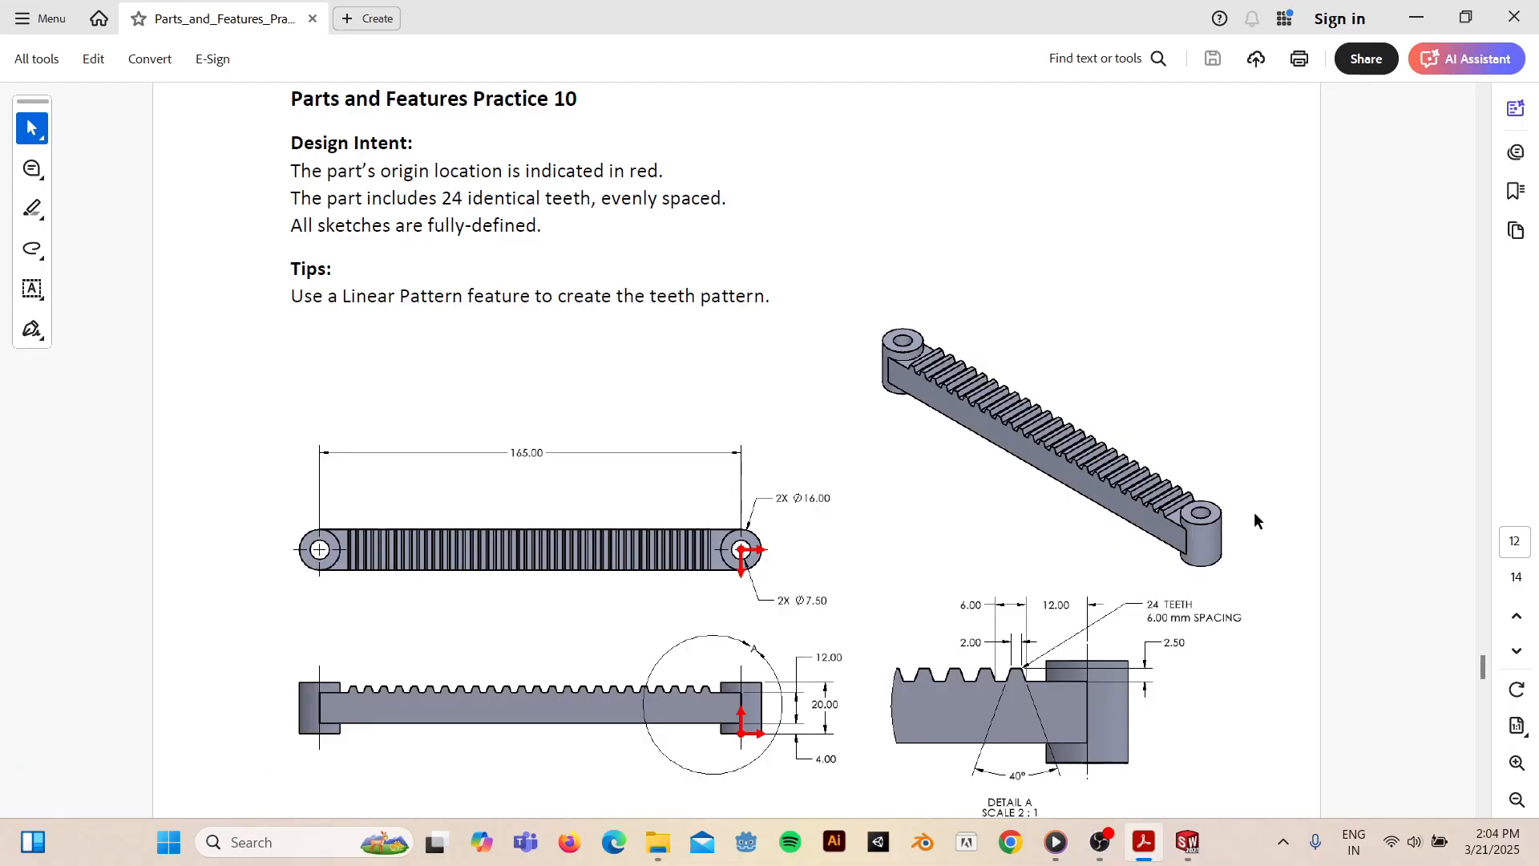
left_click(1417, 18)
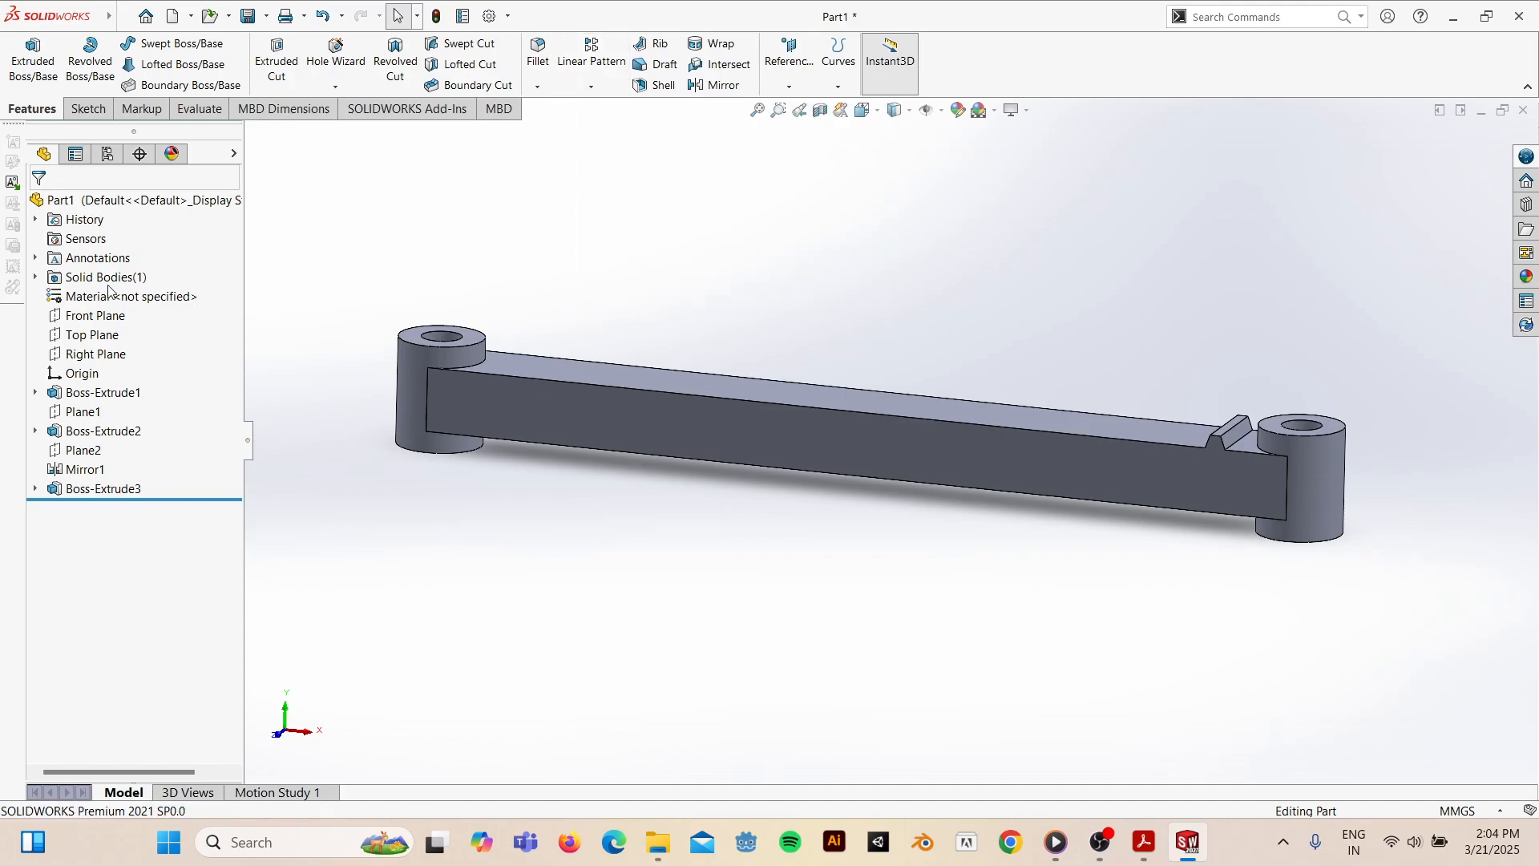
left_click(614, 63)
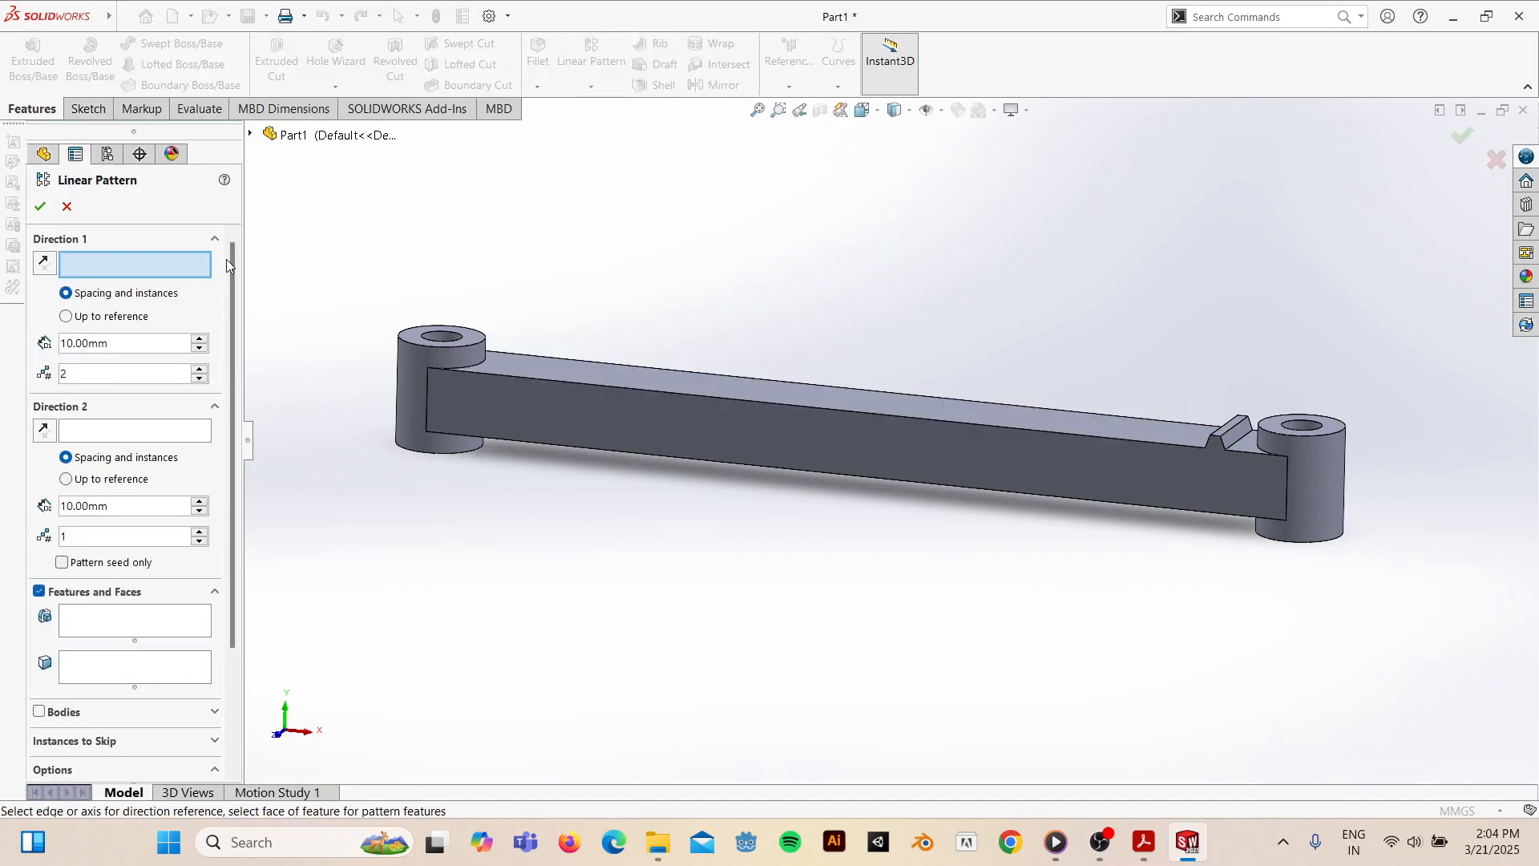
- Use the arm's top edge as Direction 1 and choose Boss-Extrude3 as the feature to pattern
left_click(905, 417)
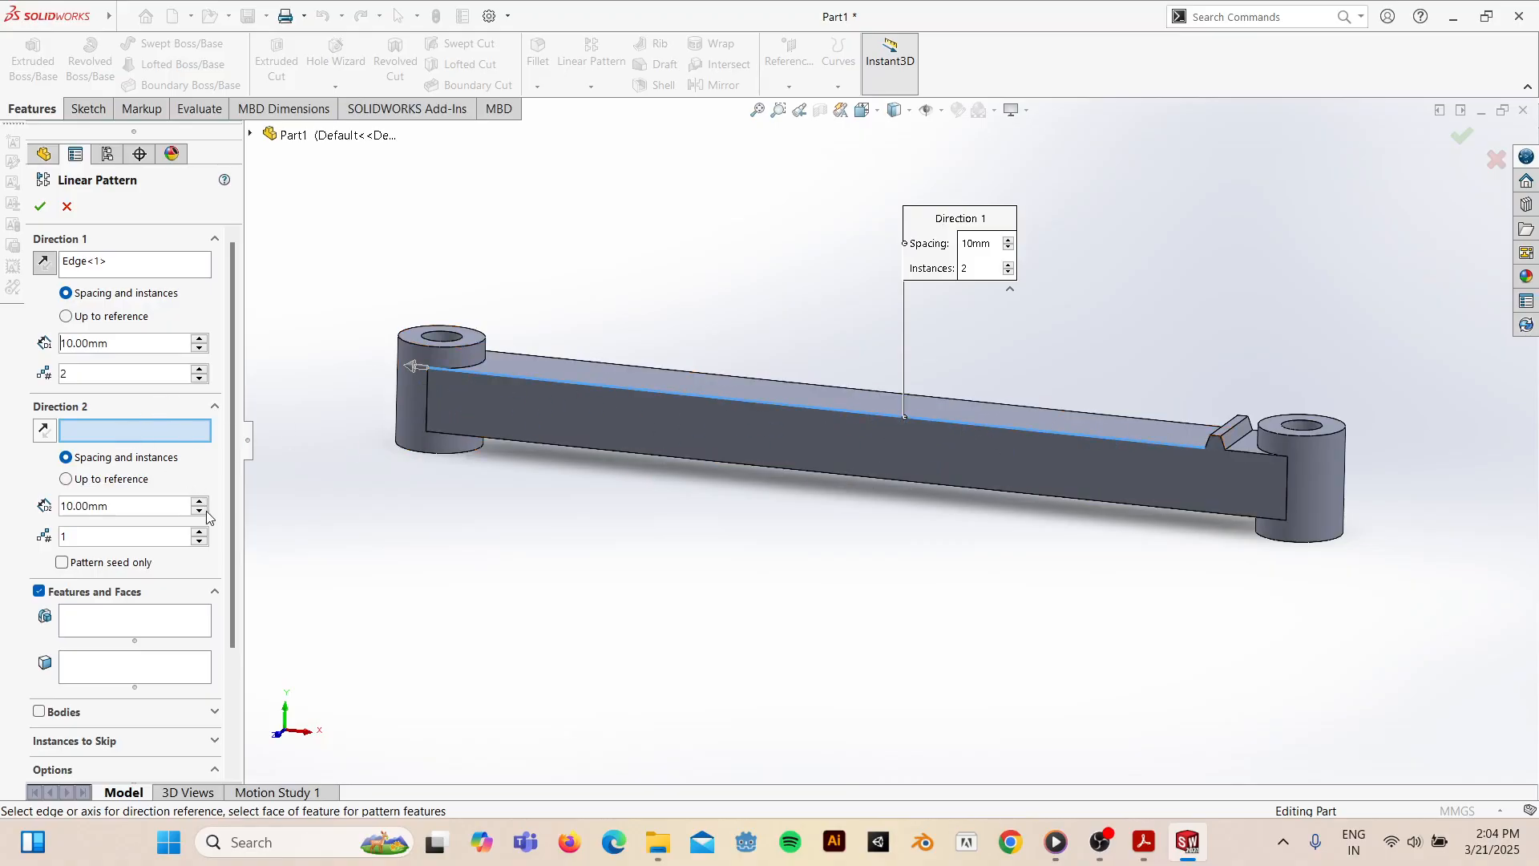
left_click_drag(229, 510, 233, 625)
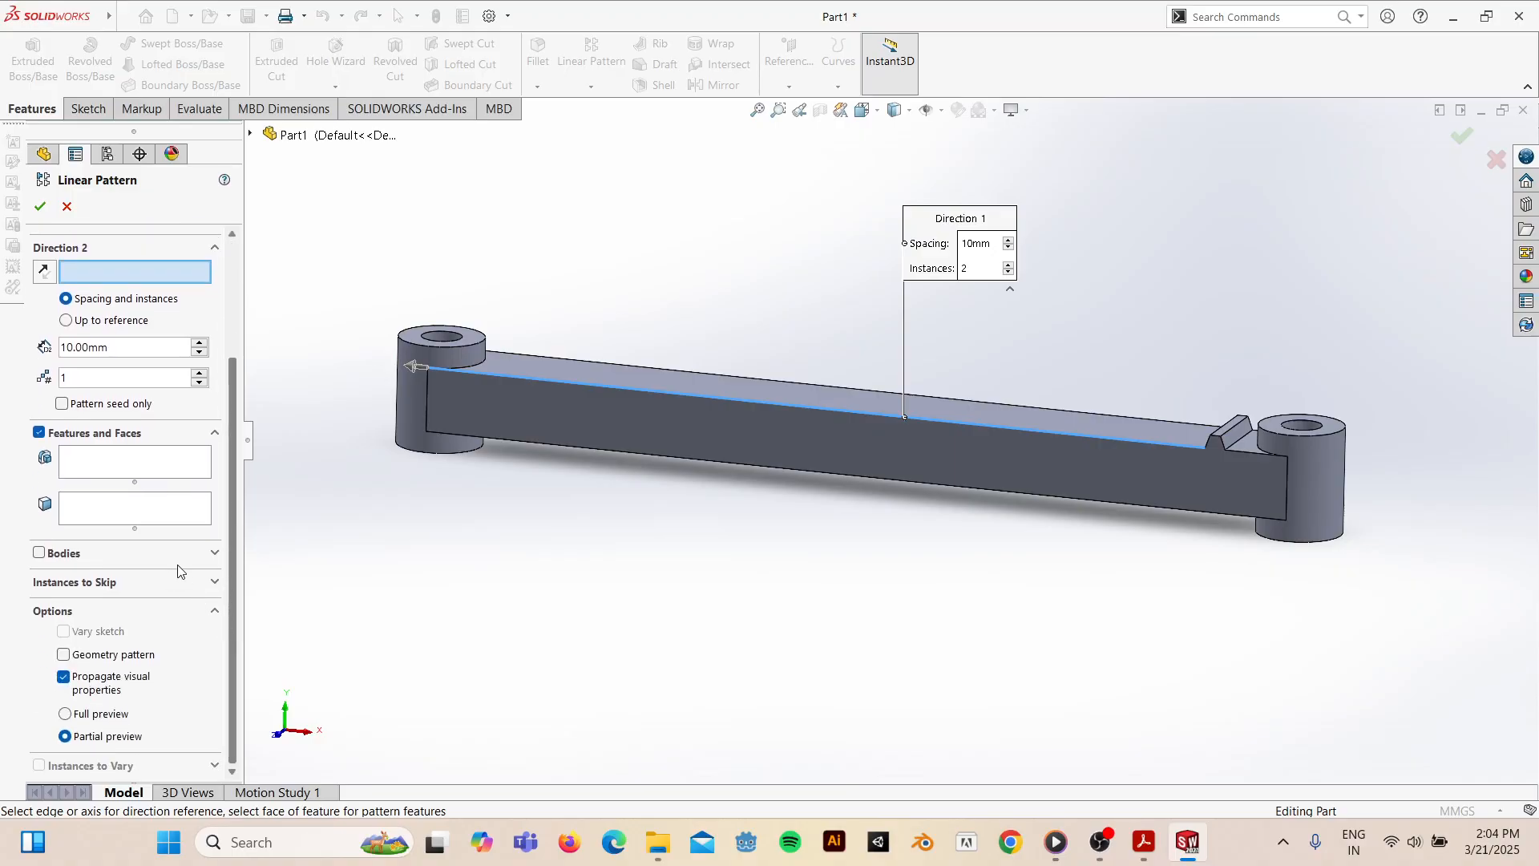
left_click(133, 467)
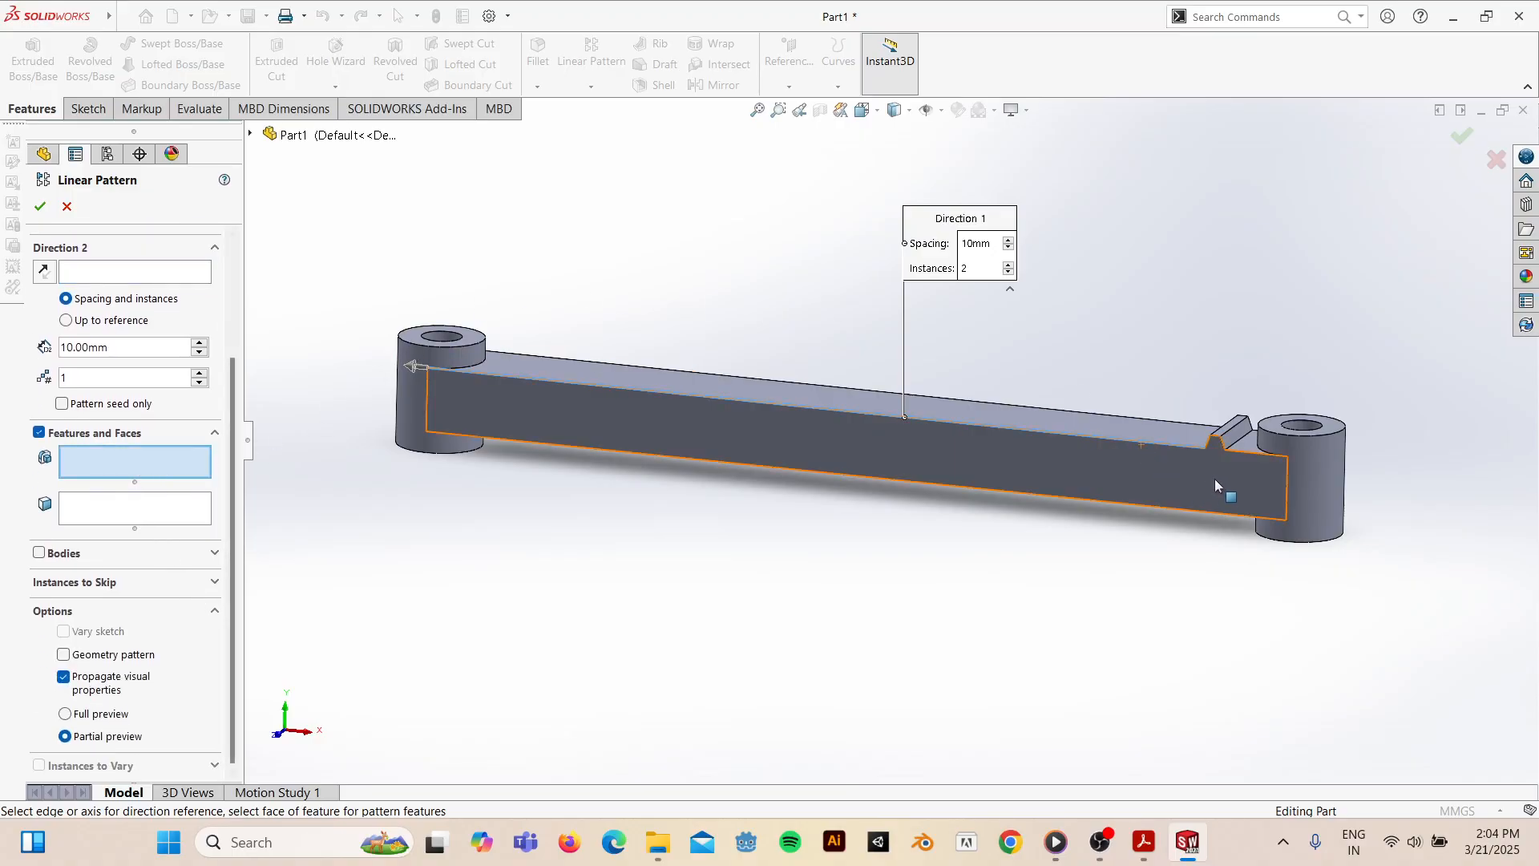
left_click(1233, 440)
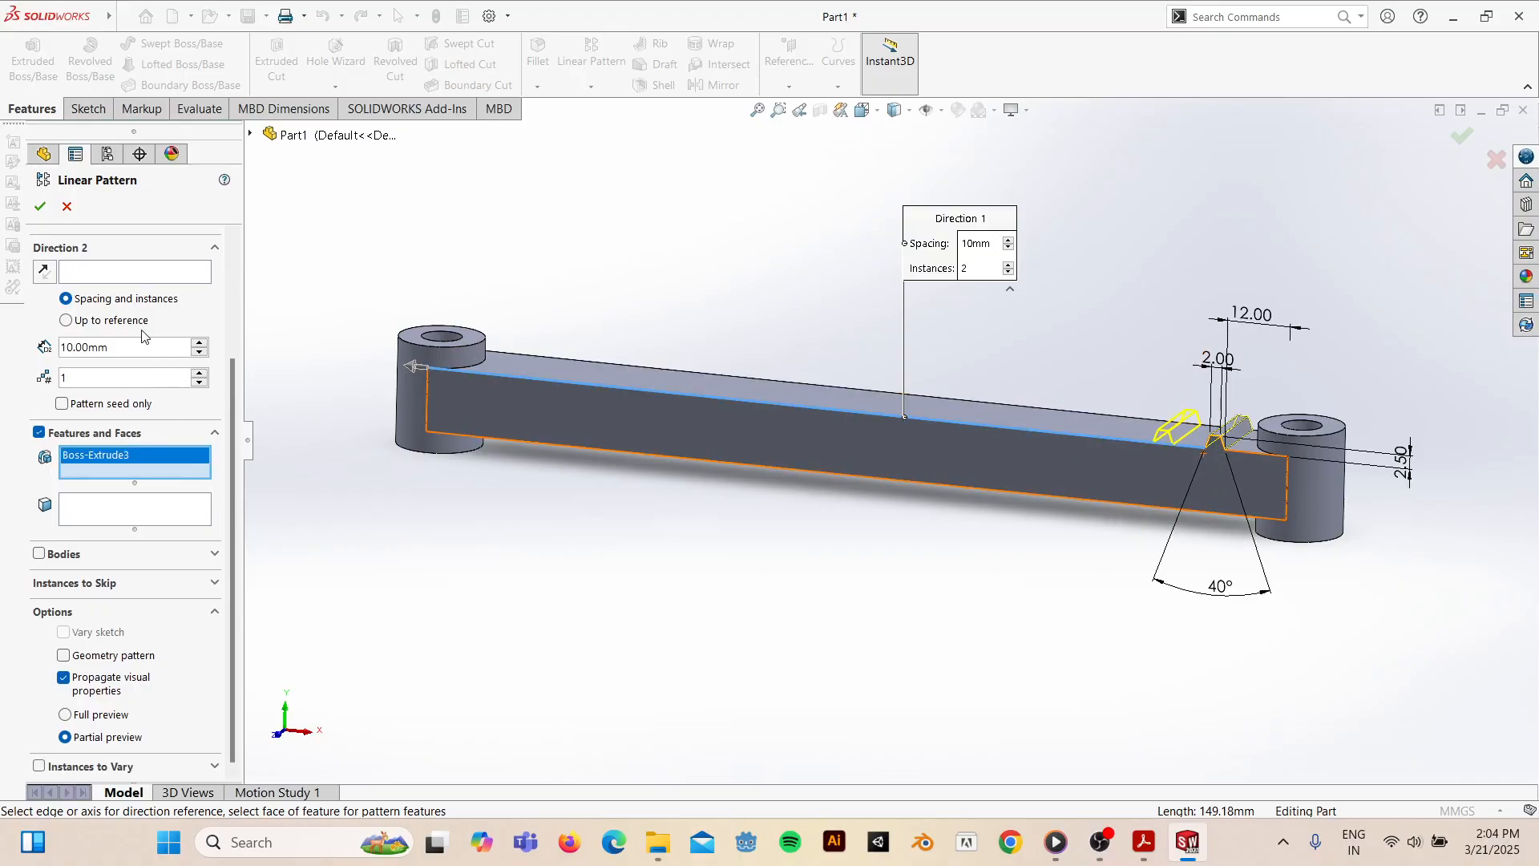
- Set 24 instances at 6 mm spacing, check the preview, and confirm the linear pattern
left_click_drag(234, 486, 249, 360)
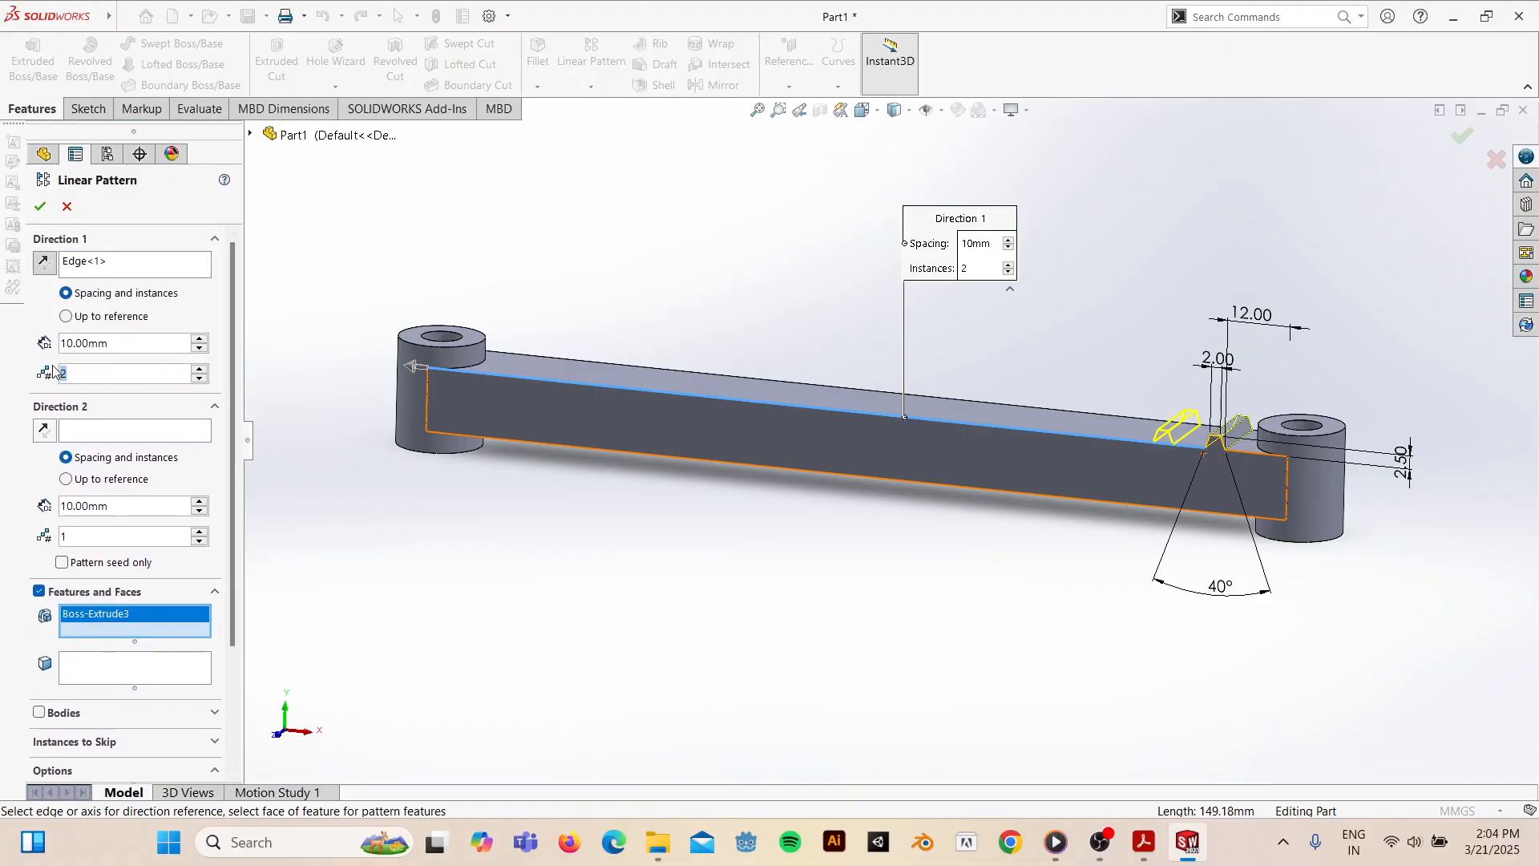
type("4")
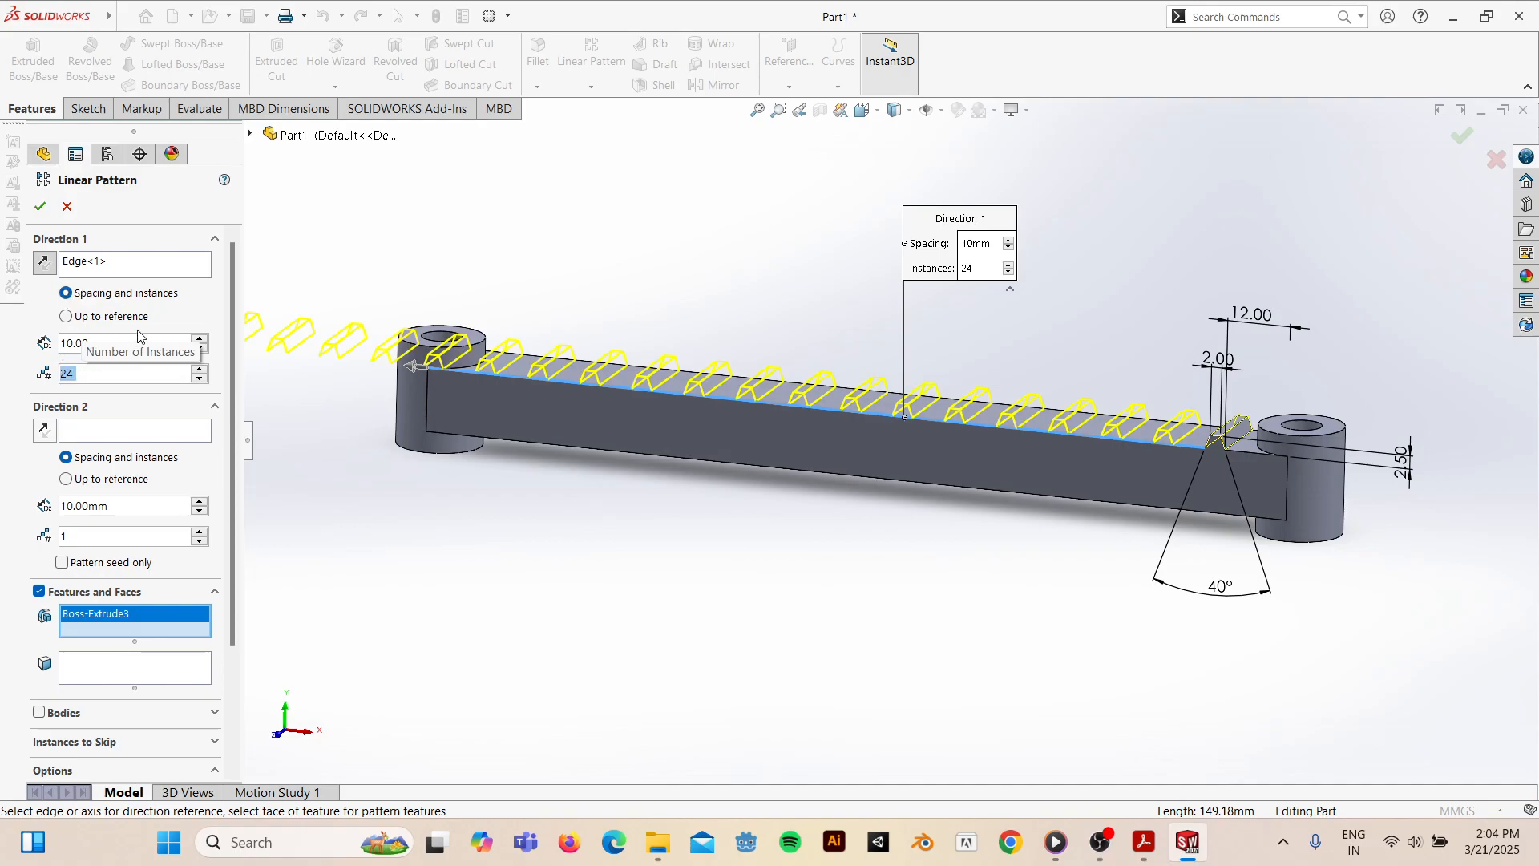
left_click(156, 317)
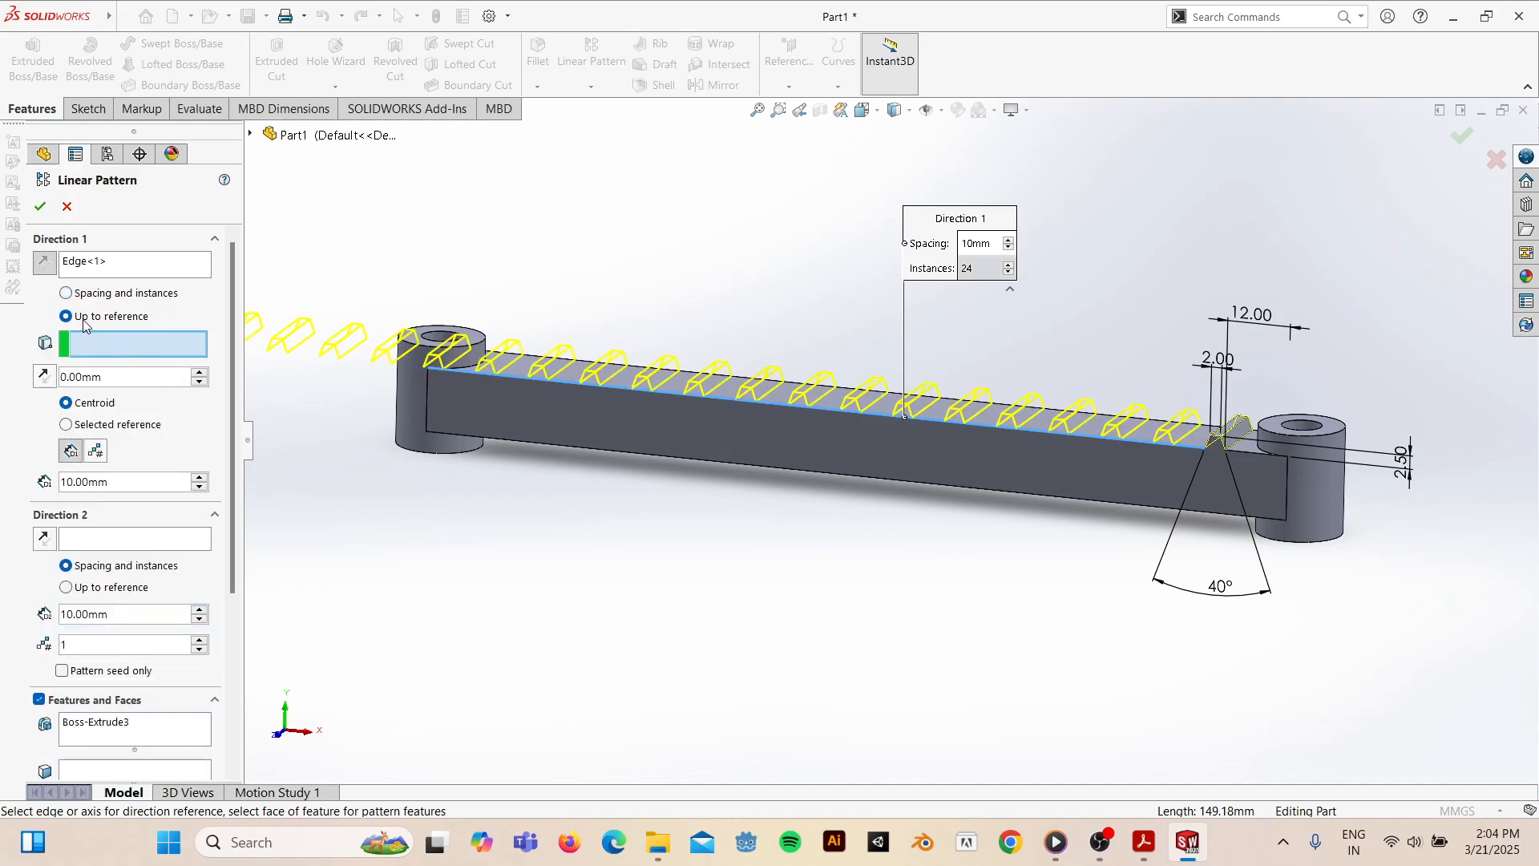
left_click(67, 295)
double_click(123, 344)
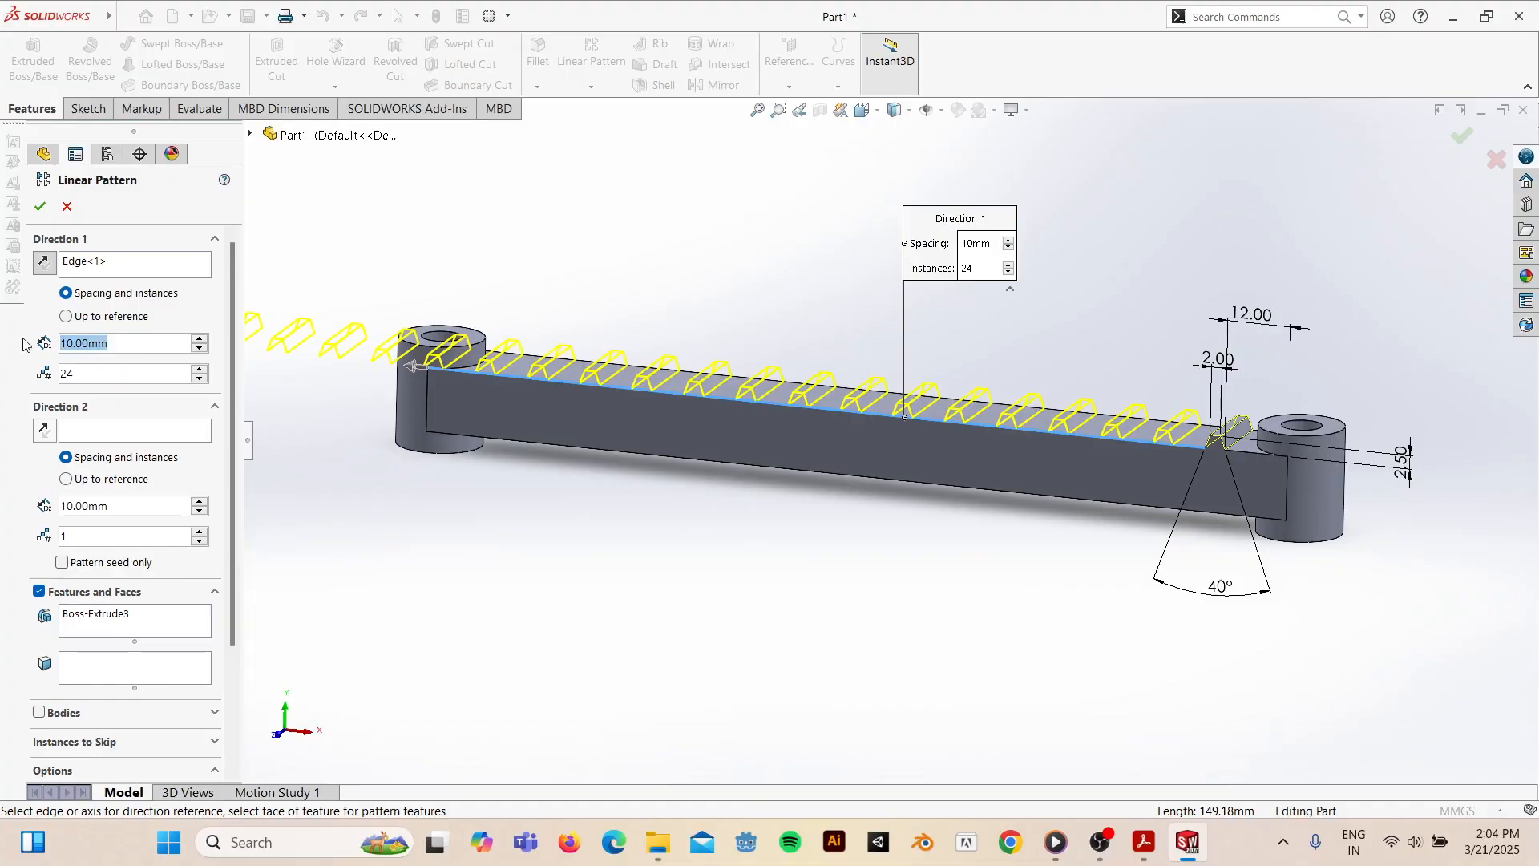
type("6")
key("Return")
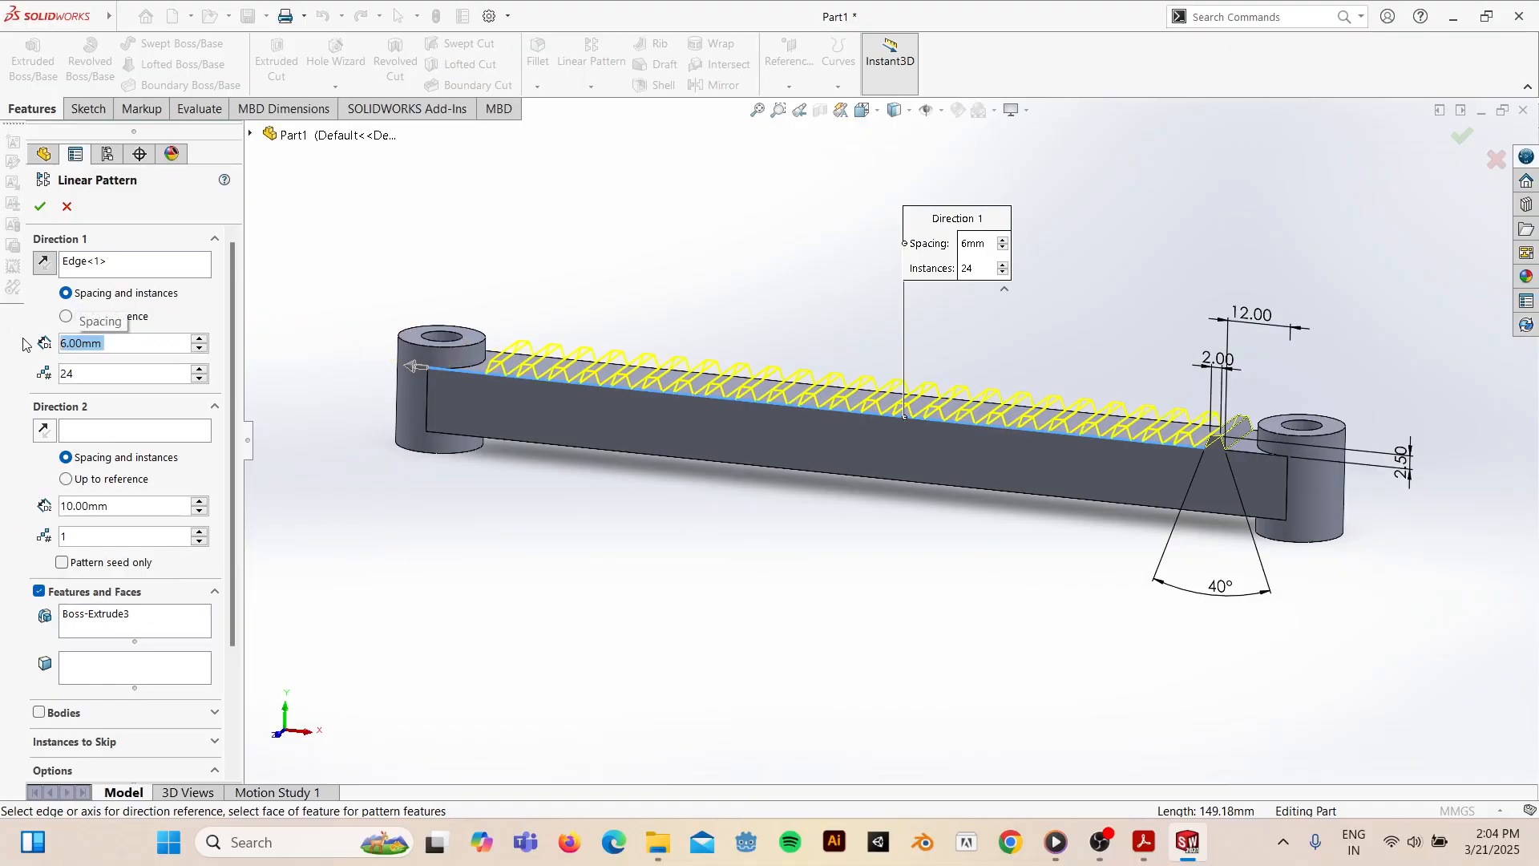
middle_click_drag(776, 510, 770, 480)
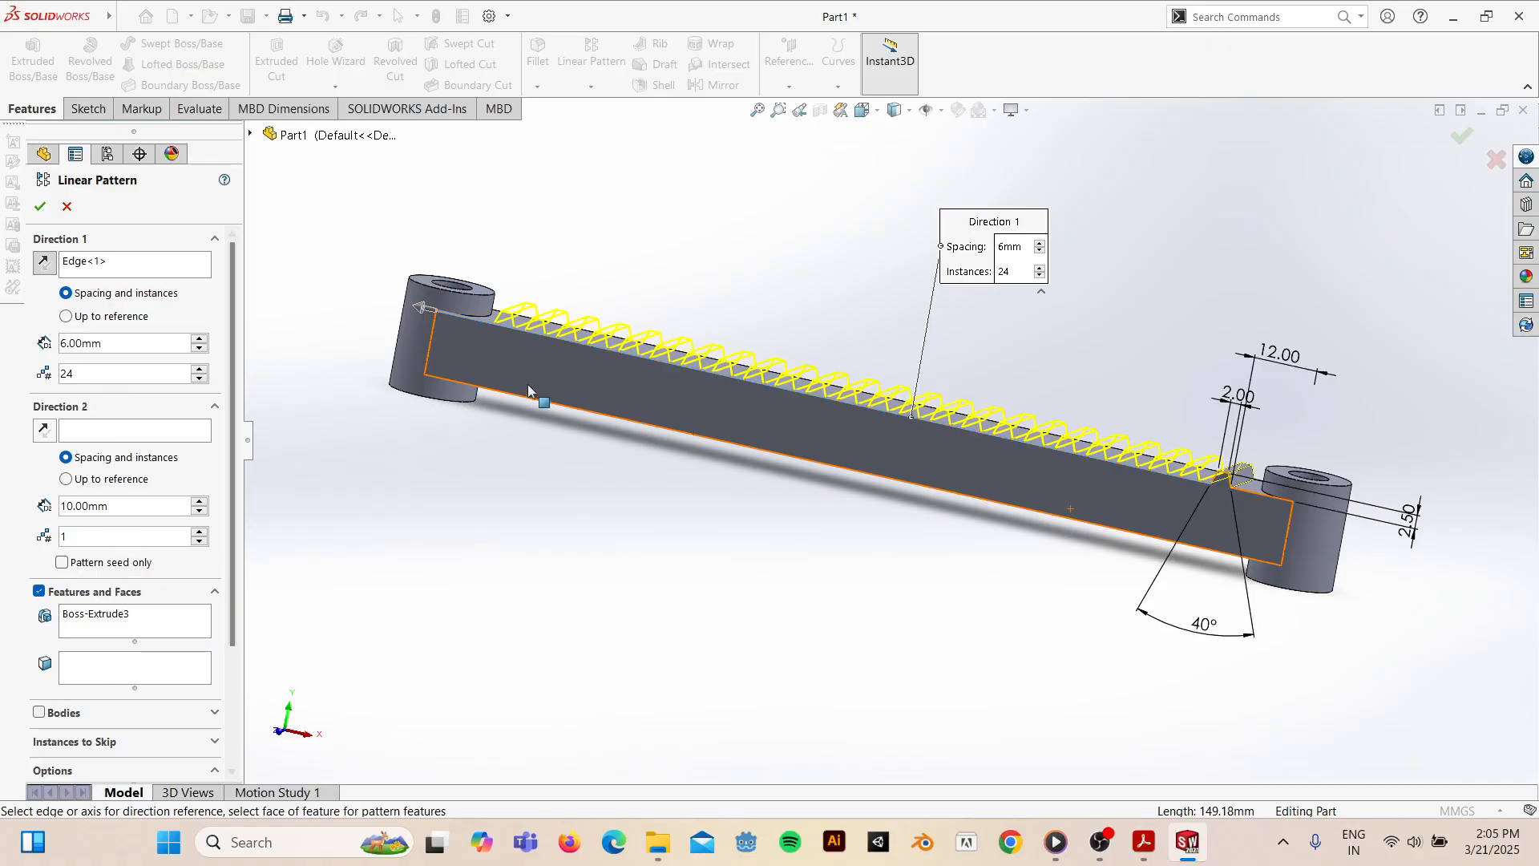
left_click(39, 207)
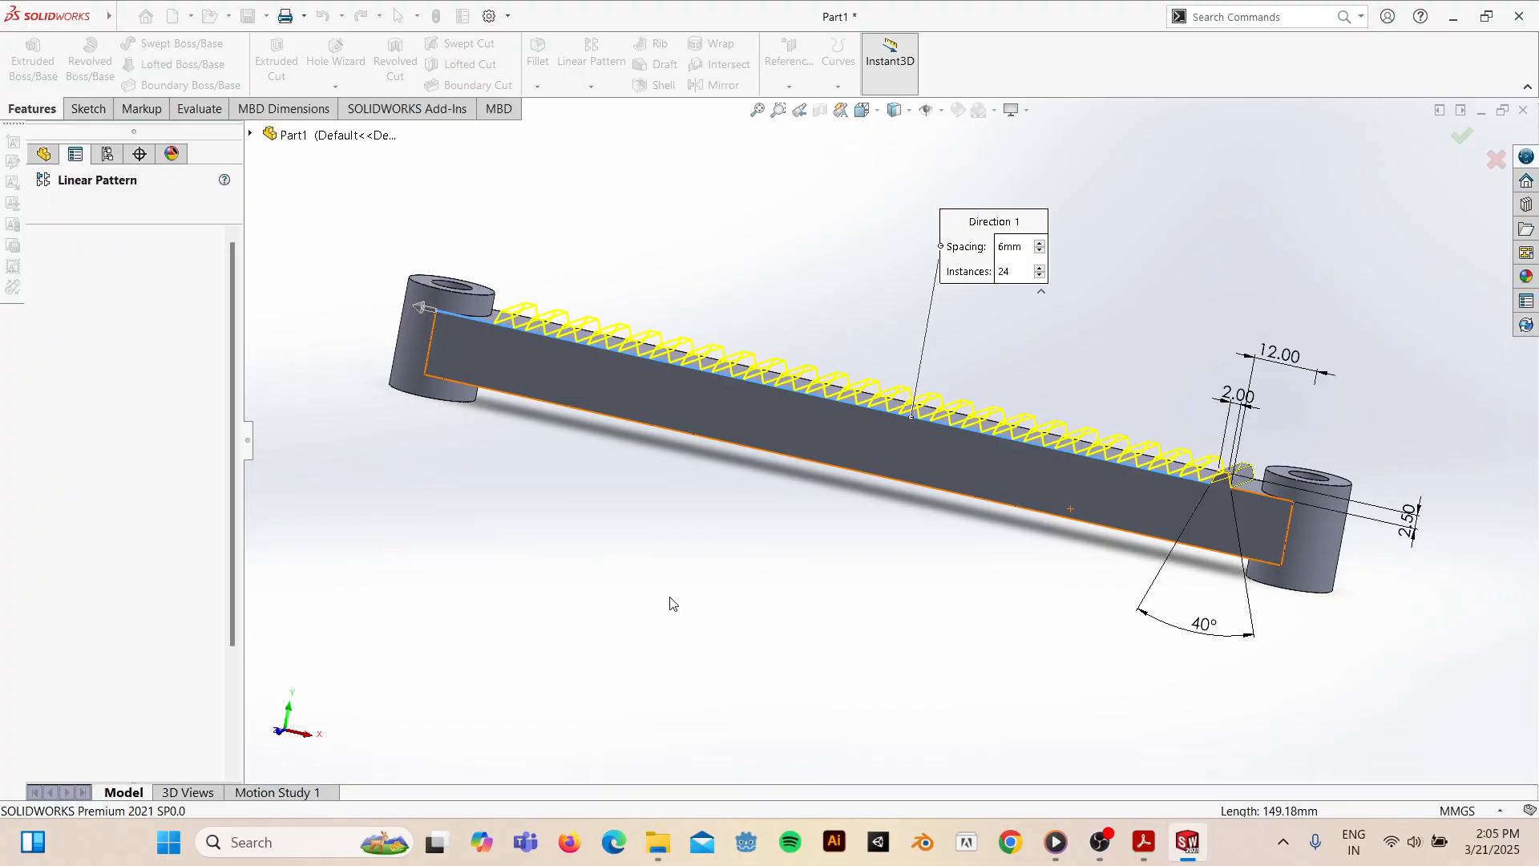
- Inspect the patterned teeth against the Practice 10 PDF drawing, then return to the SOLIDWORKS rack
middle_click_drag(846, 547, 834, 577)
left_click(1146, 842)
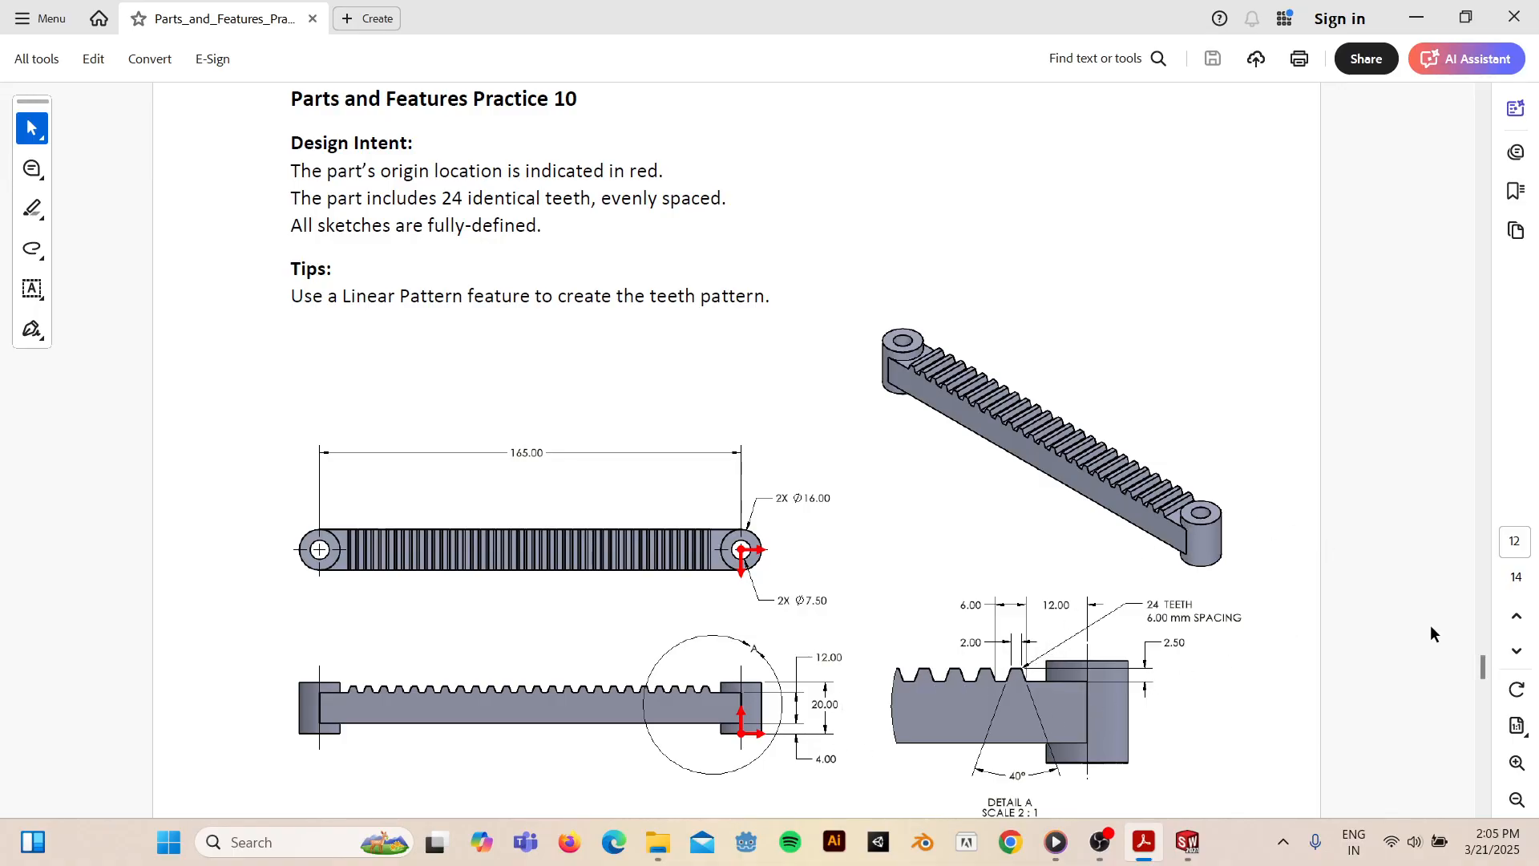
left_click(1188, 842)
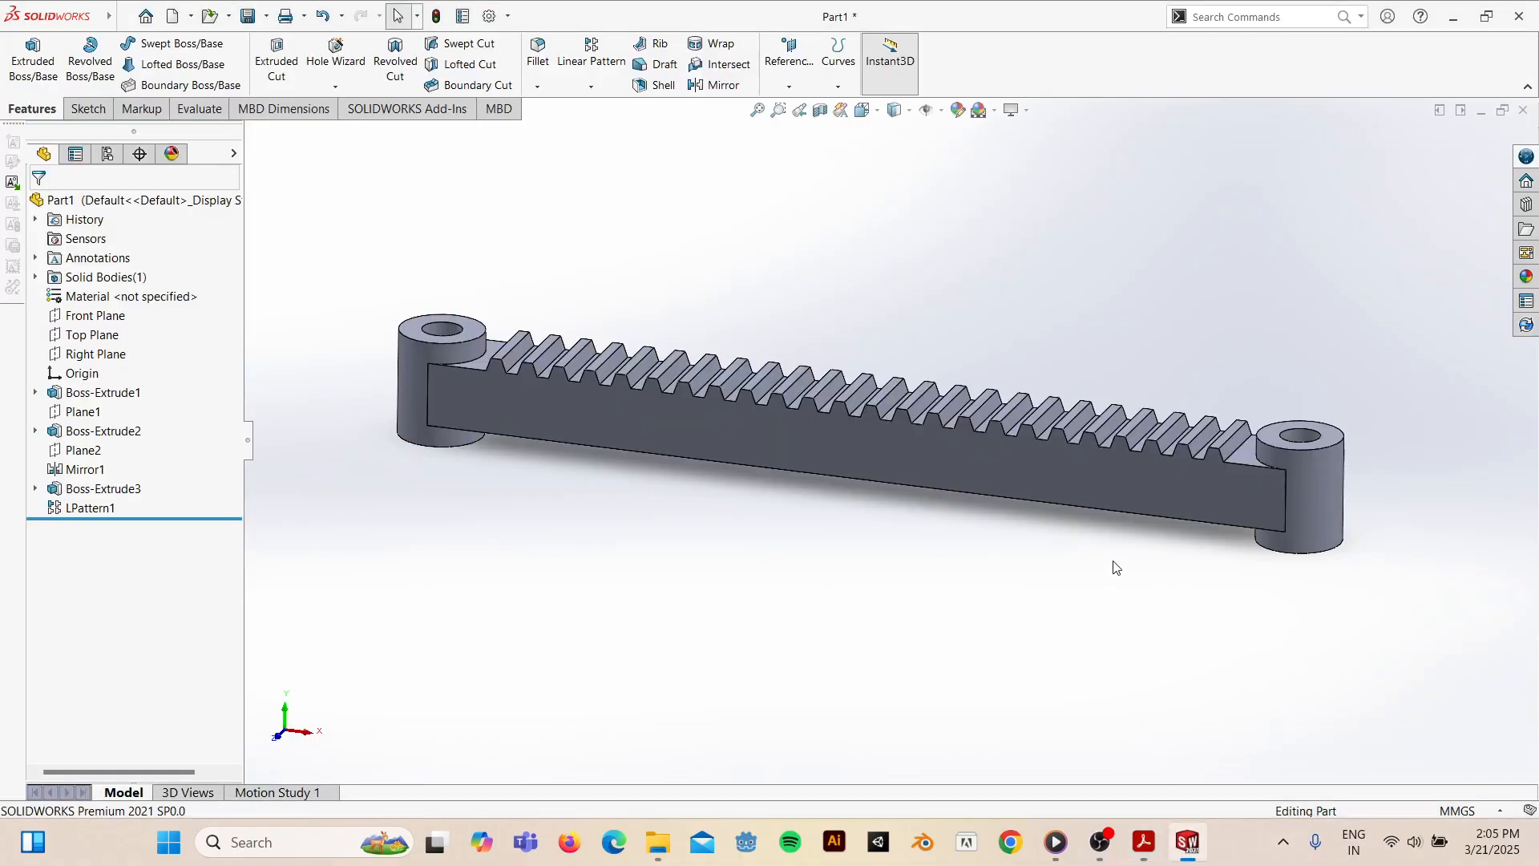
- Show the finished rack in isometric view, then orbit it to a tilted angle
key("space")
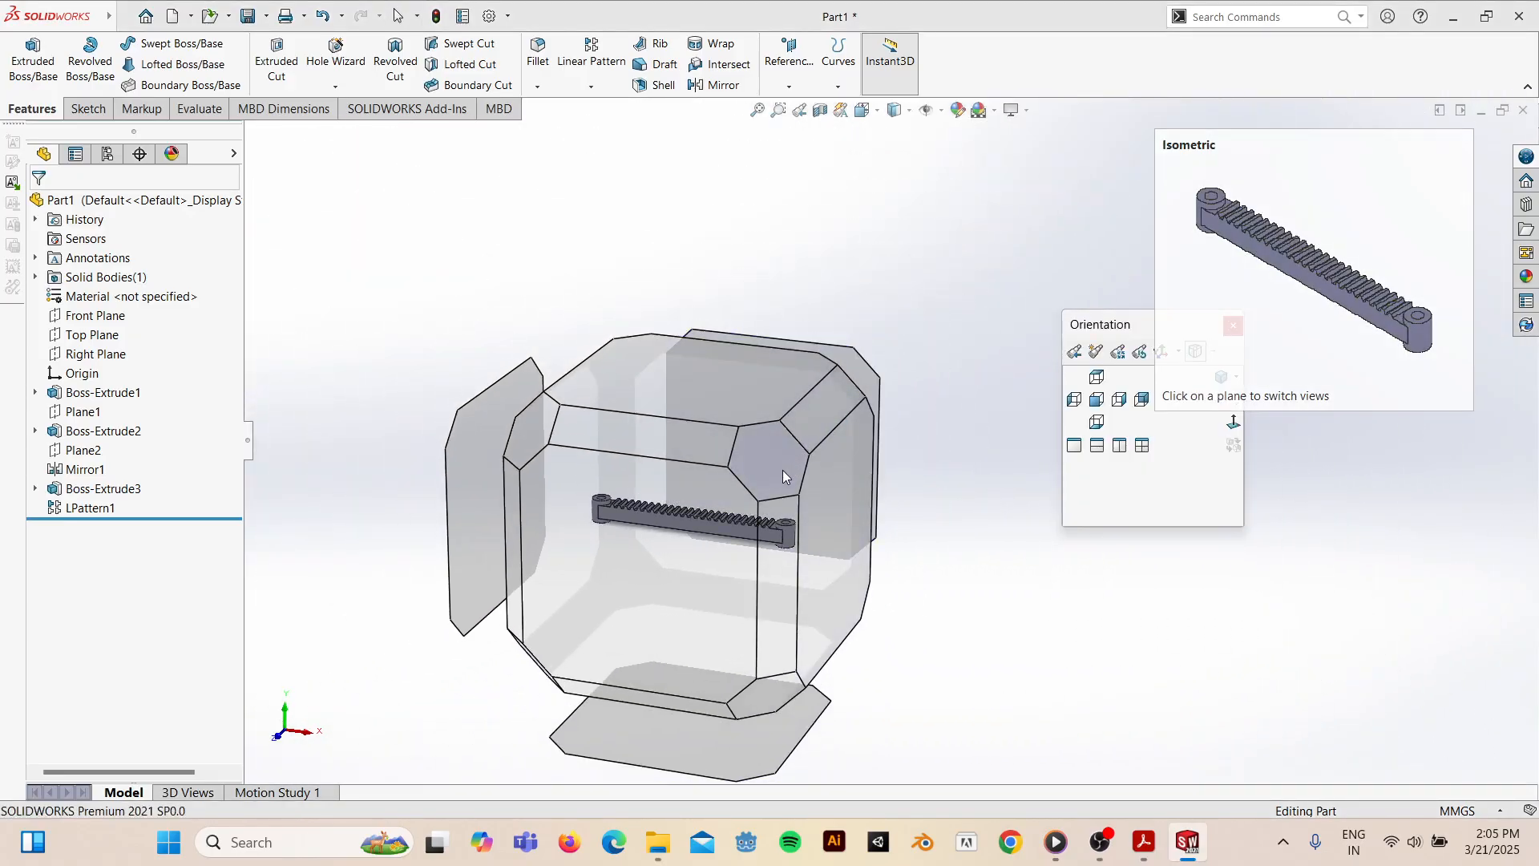
left_click(783, 470)
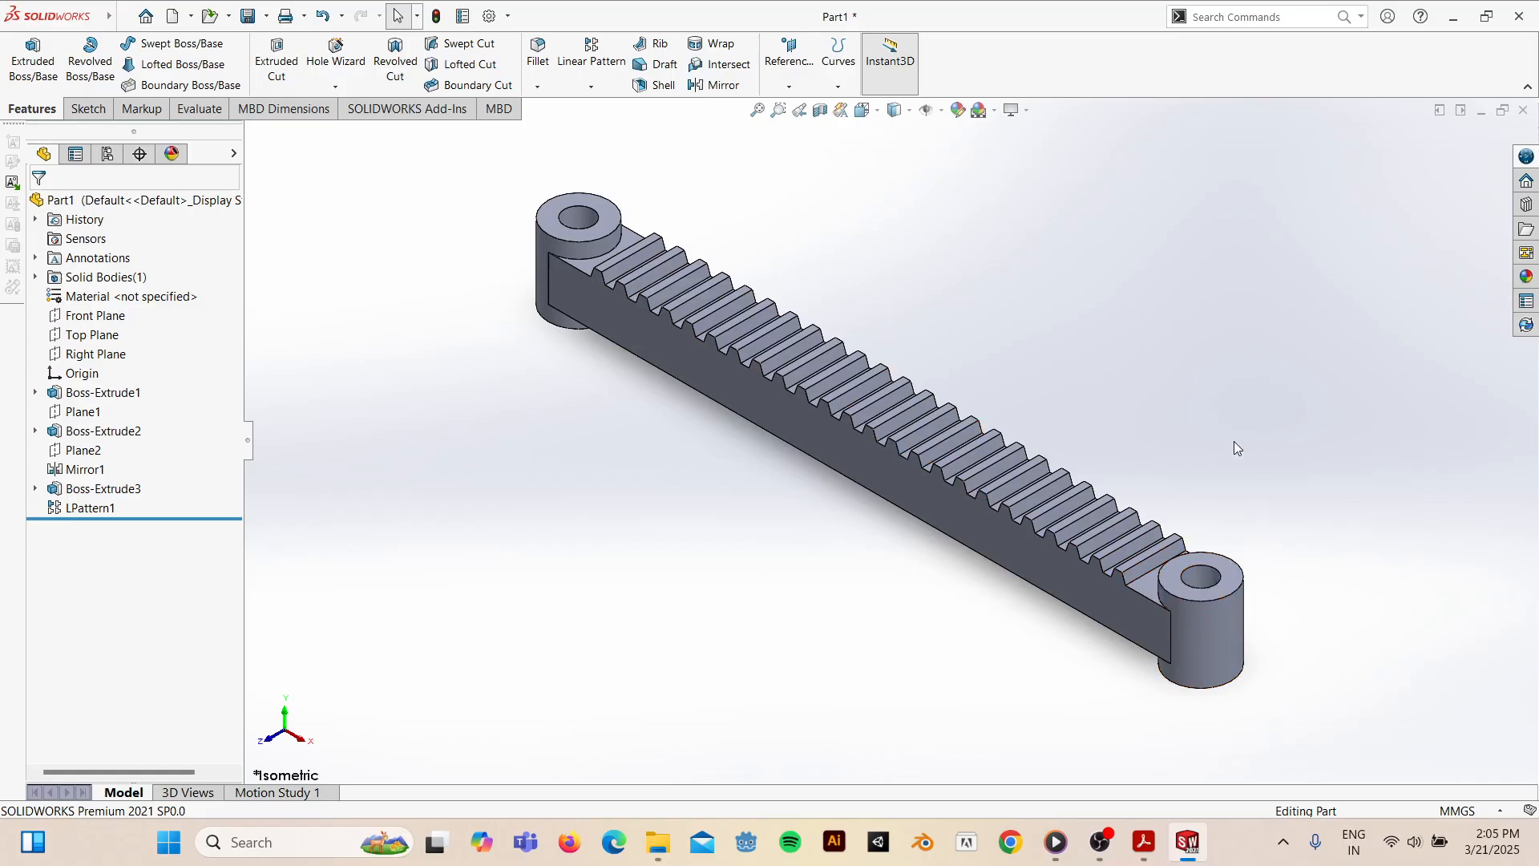
middle_click_drag(1151, 571, 1192, 635)
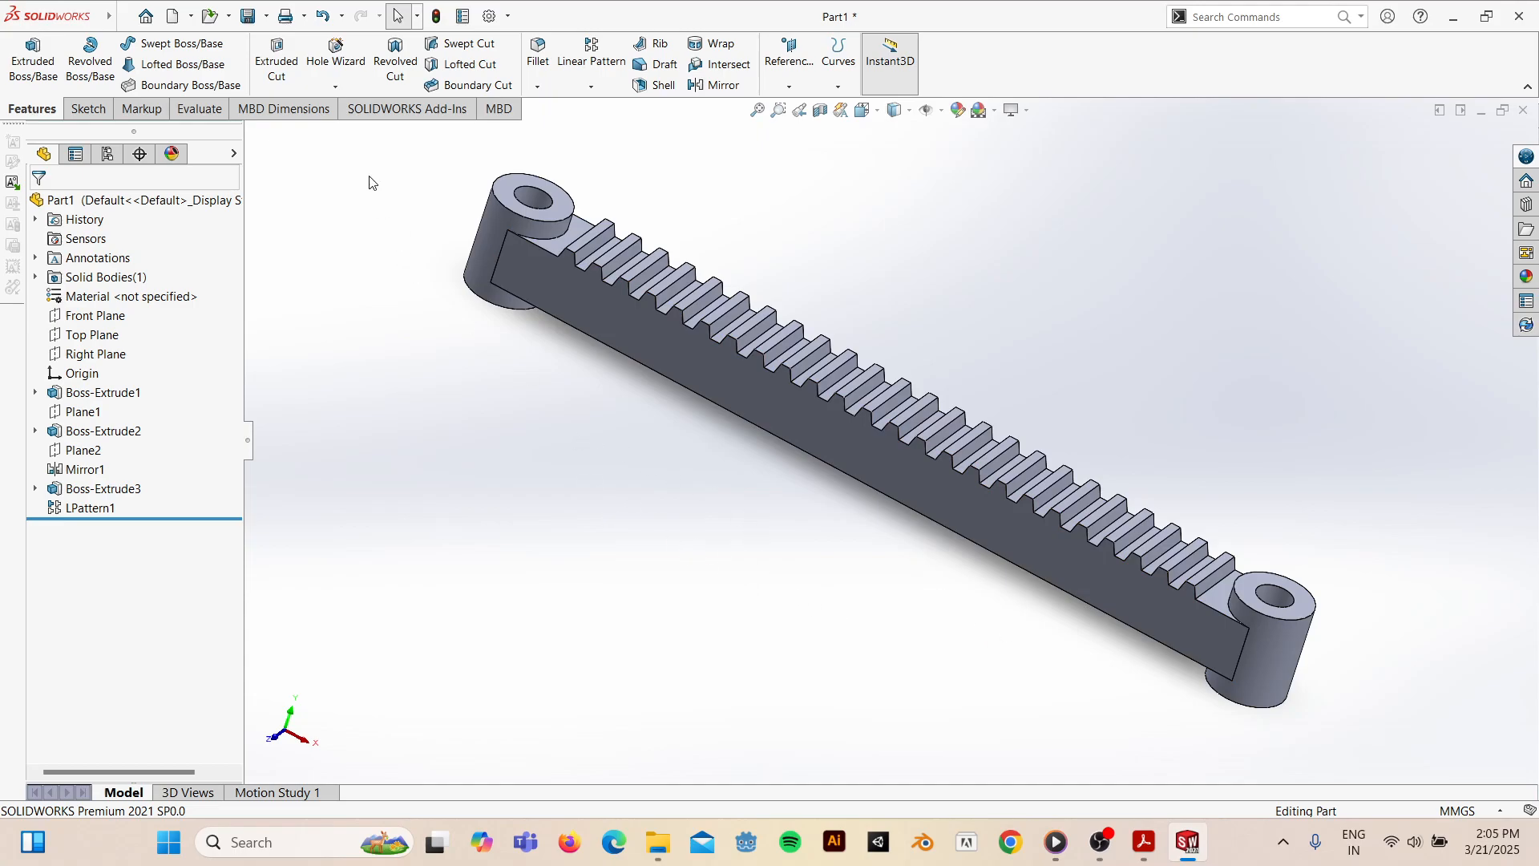
- Measure the end tooth's 16 mm edge and the 6 mm spacing between adjacent teeth
left_click(181, 112)
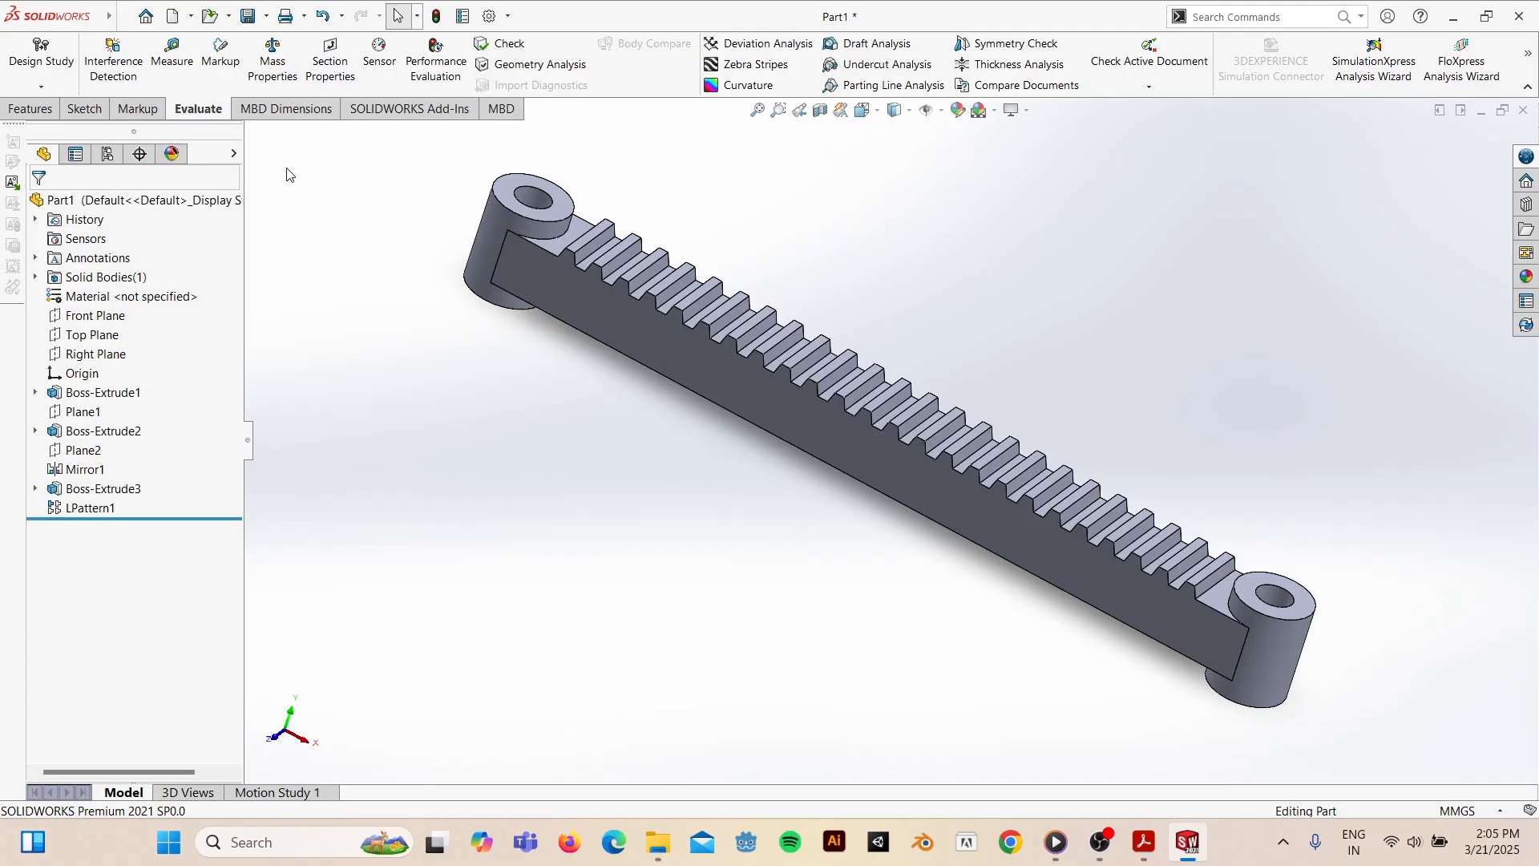
left_click(173, 55)
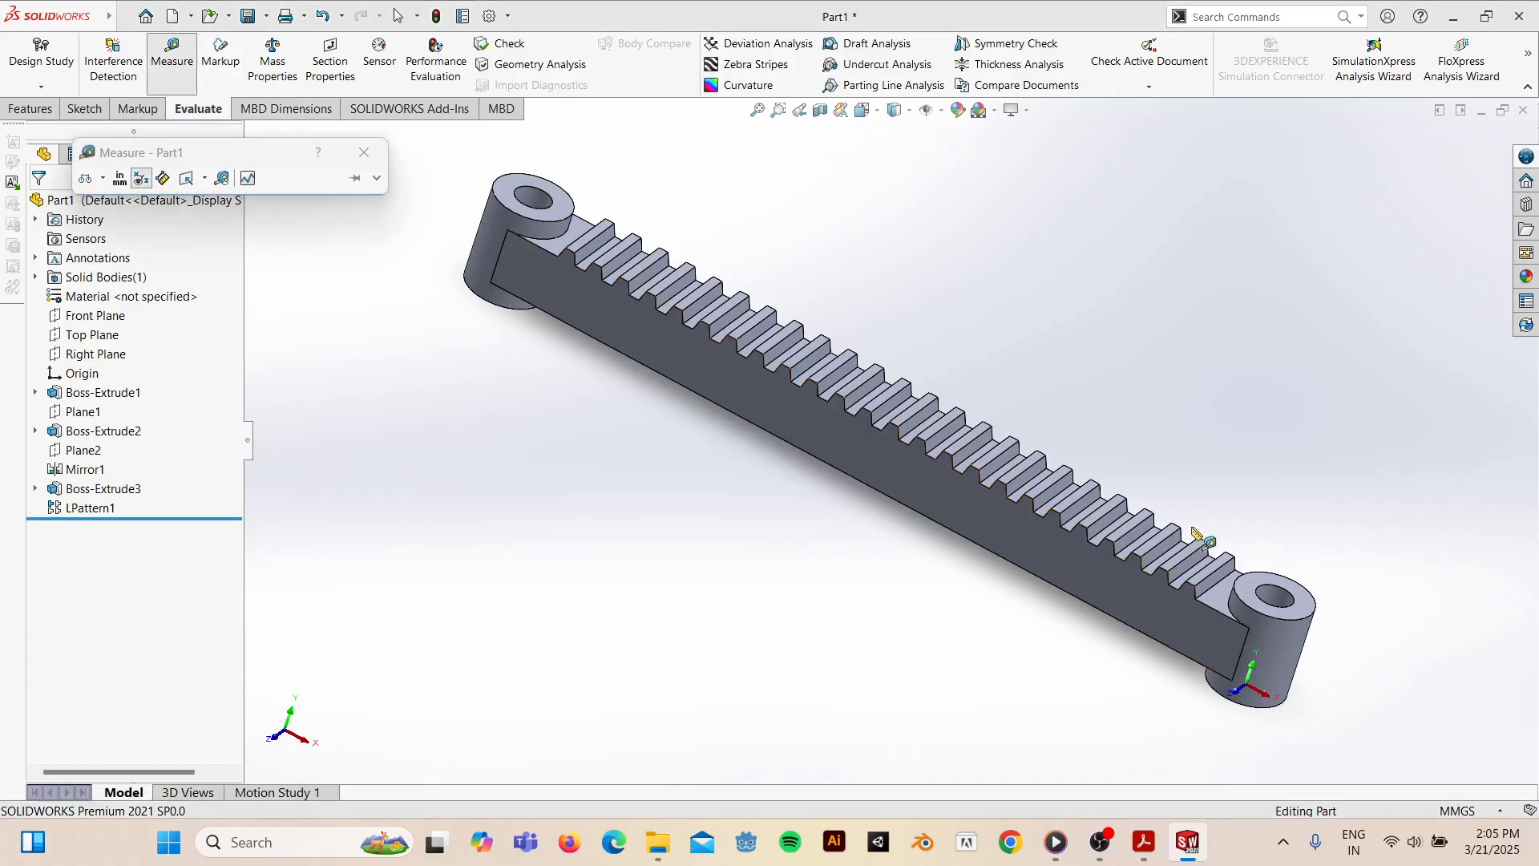
left_click(1211, 592)
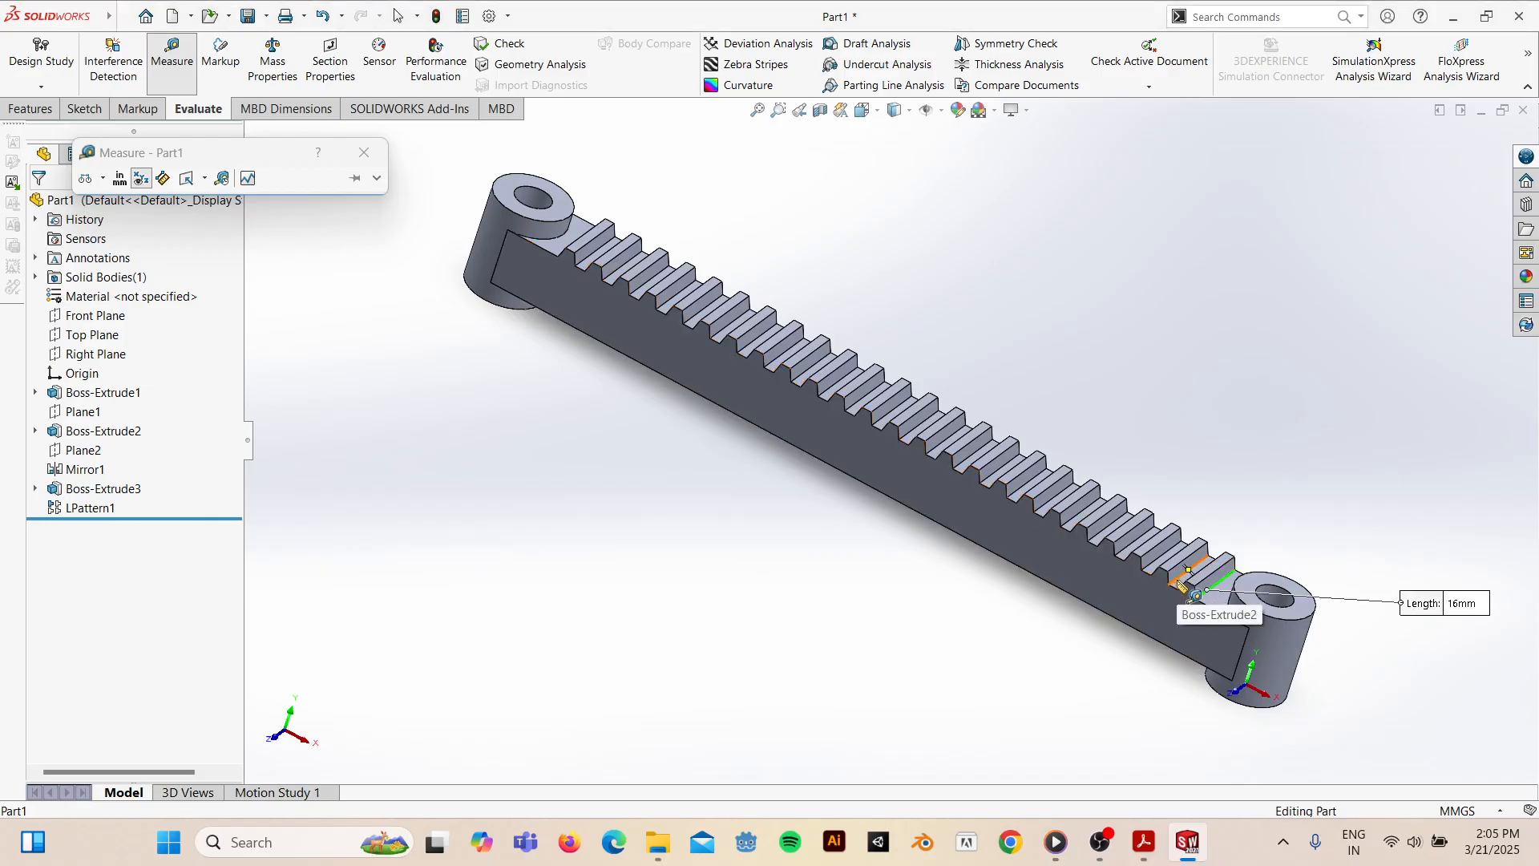
left_click(1181, 583)
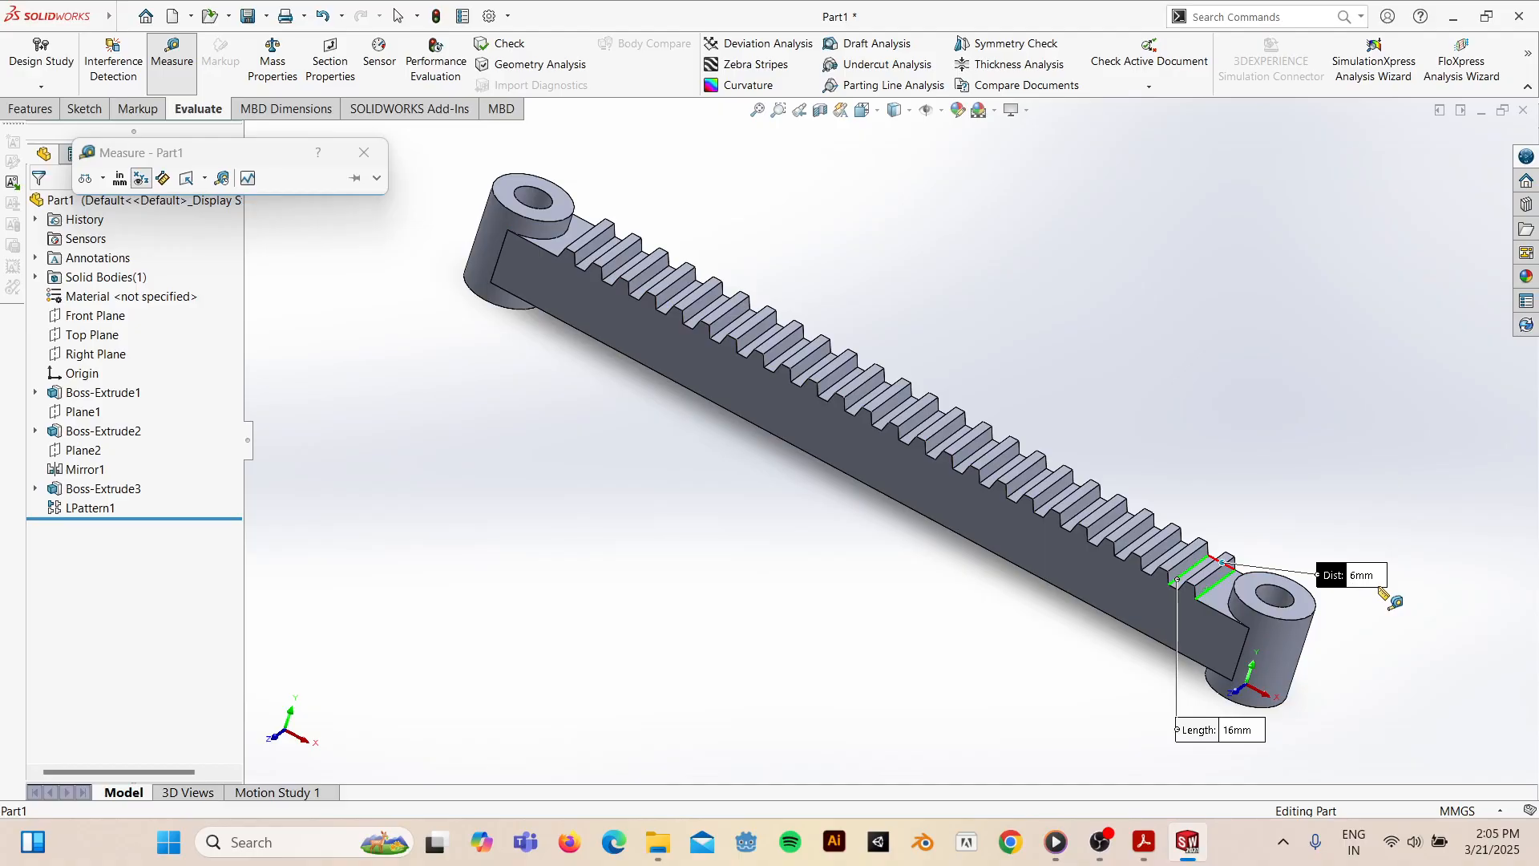
middle_click_drag(1019, 697, 1009, 633)
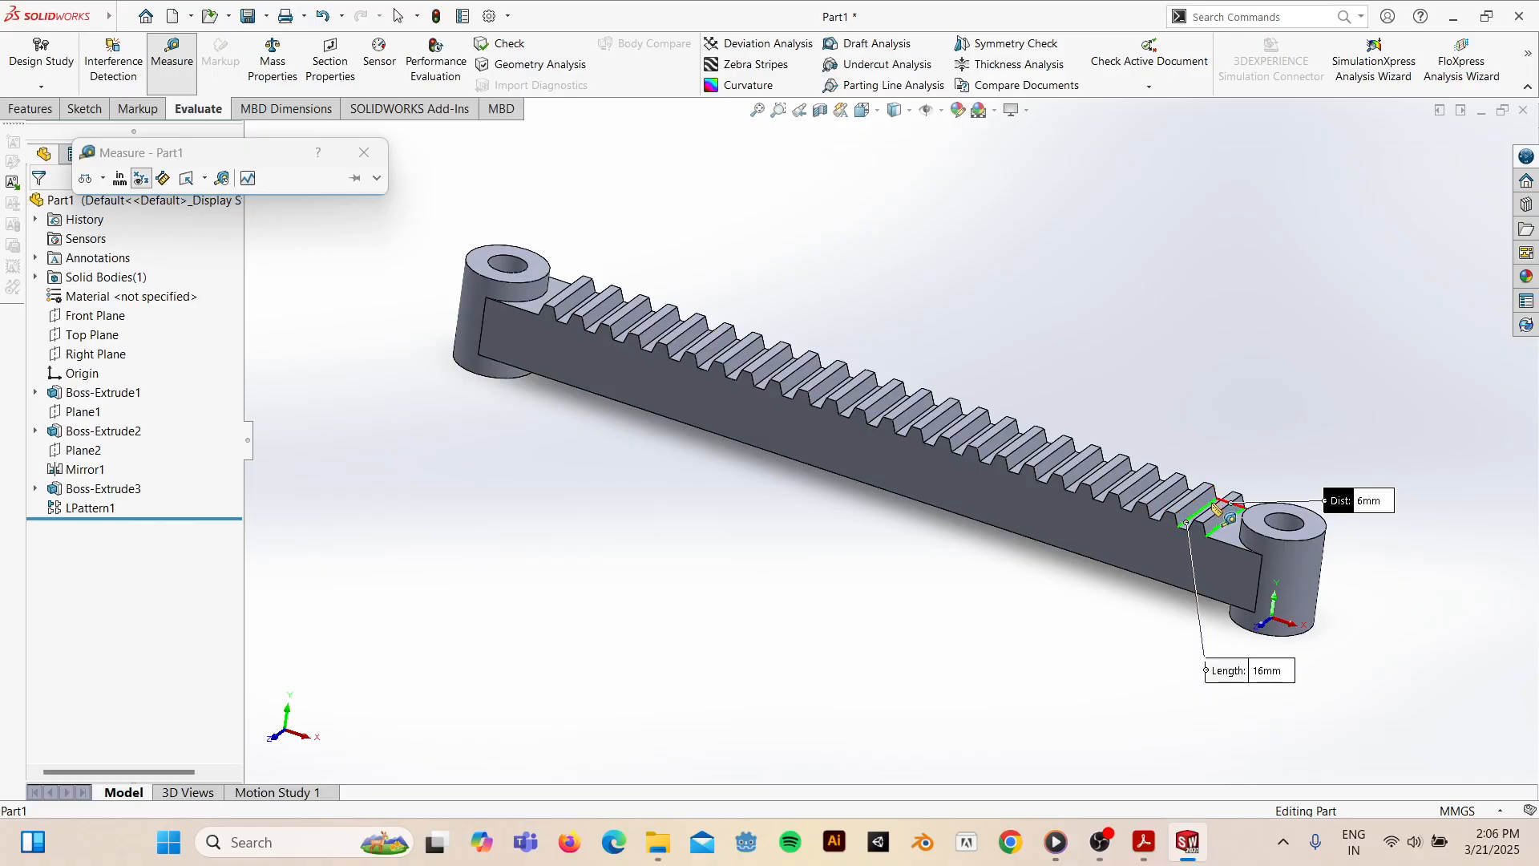
key("Escape")
- Snap the rack back to the isometric view
middle_click_drag(945, 526, 1023, 487)
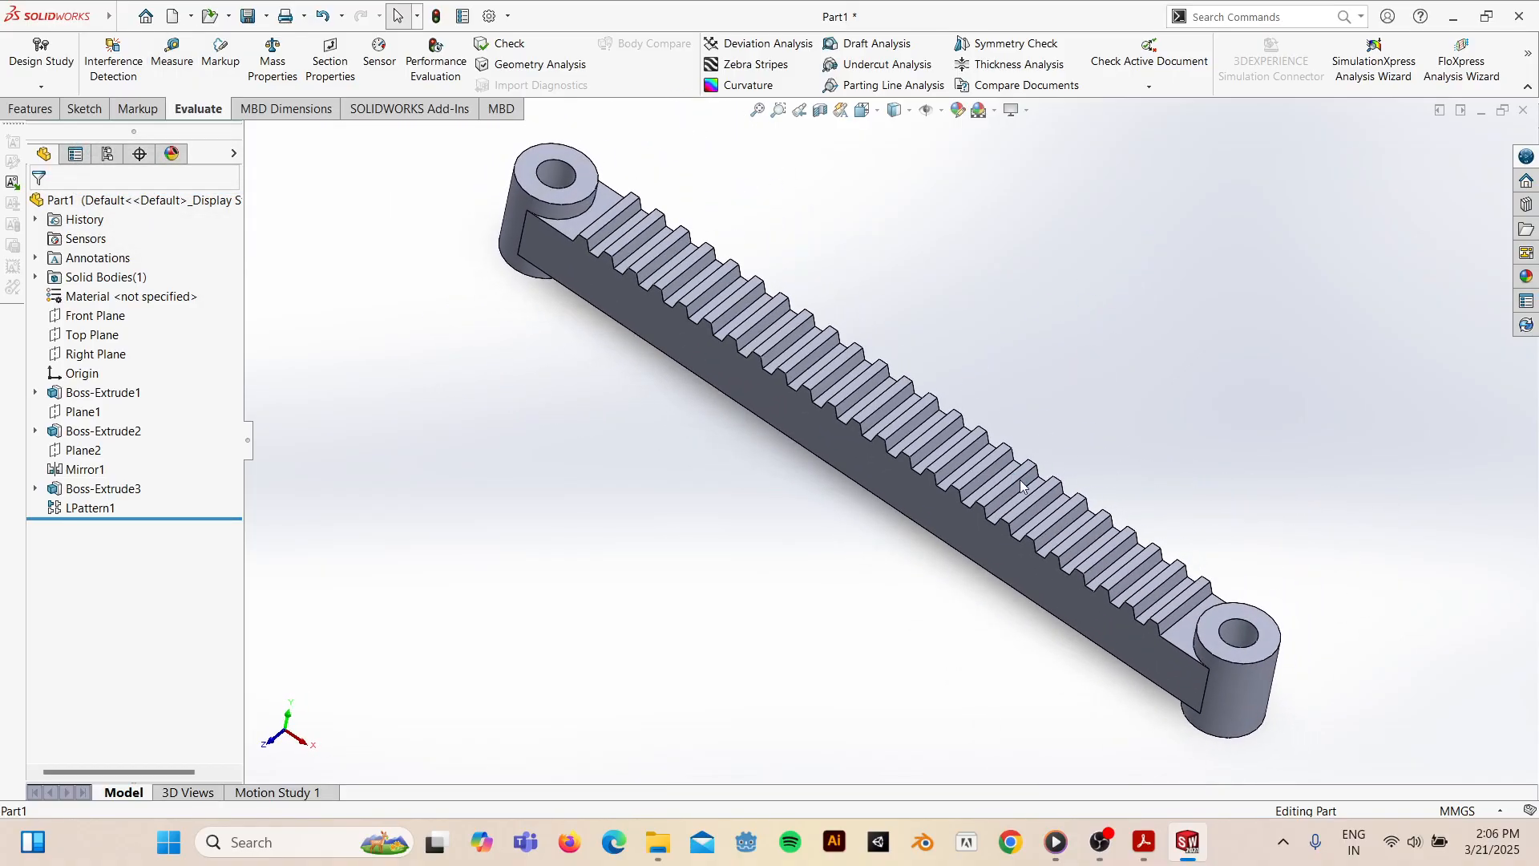
key("space")
left_click(744, 567)
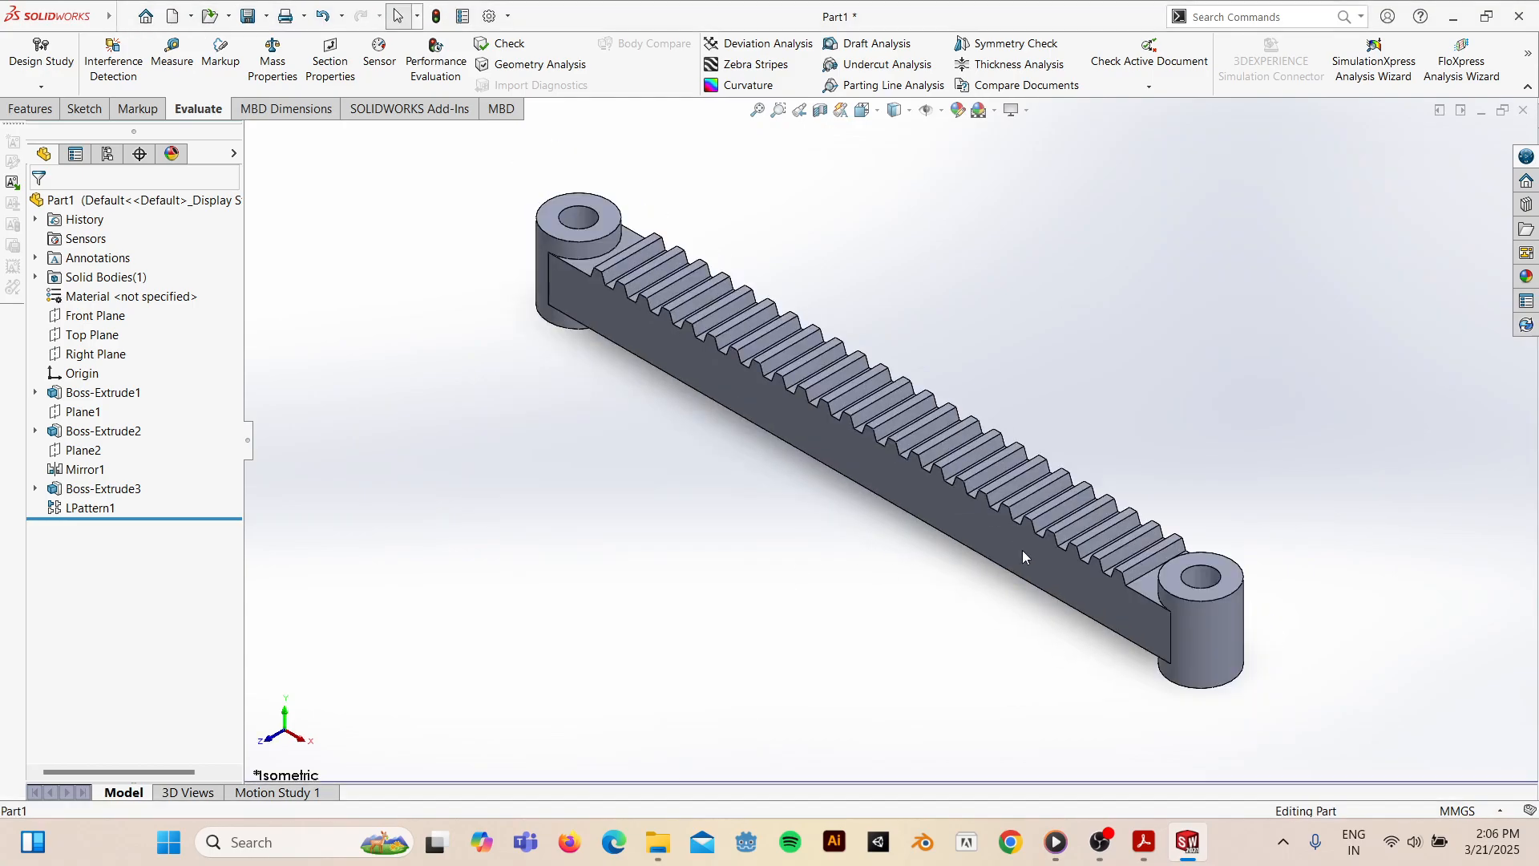
- Read the PDF's Check your work note on Plain Carbon Steel and the mass check, then minimize Acrobat
left_click(1138, 839)
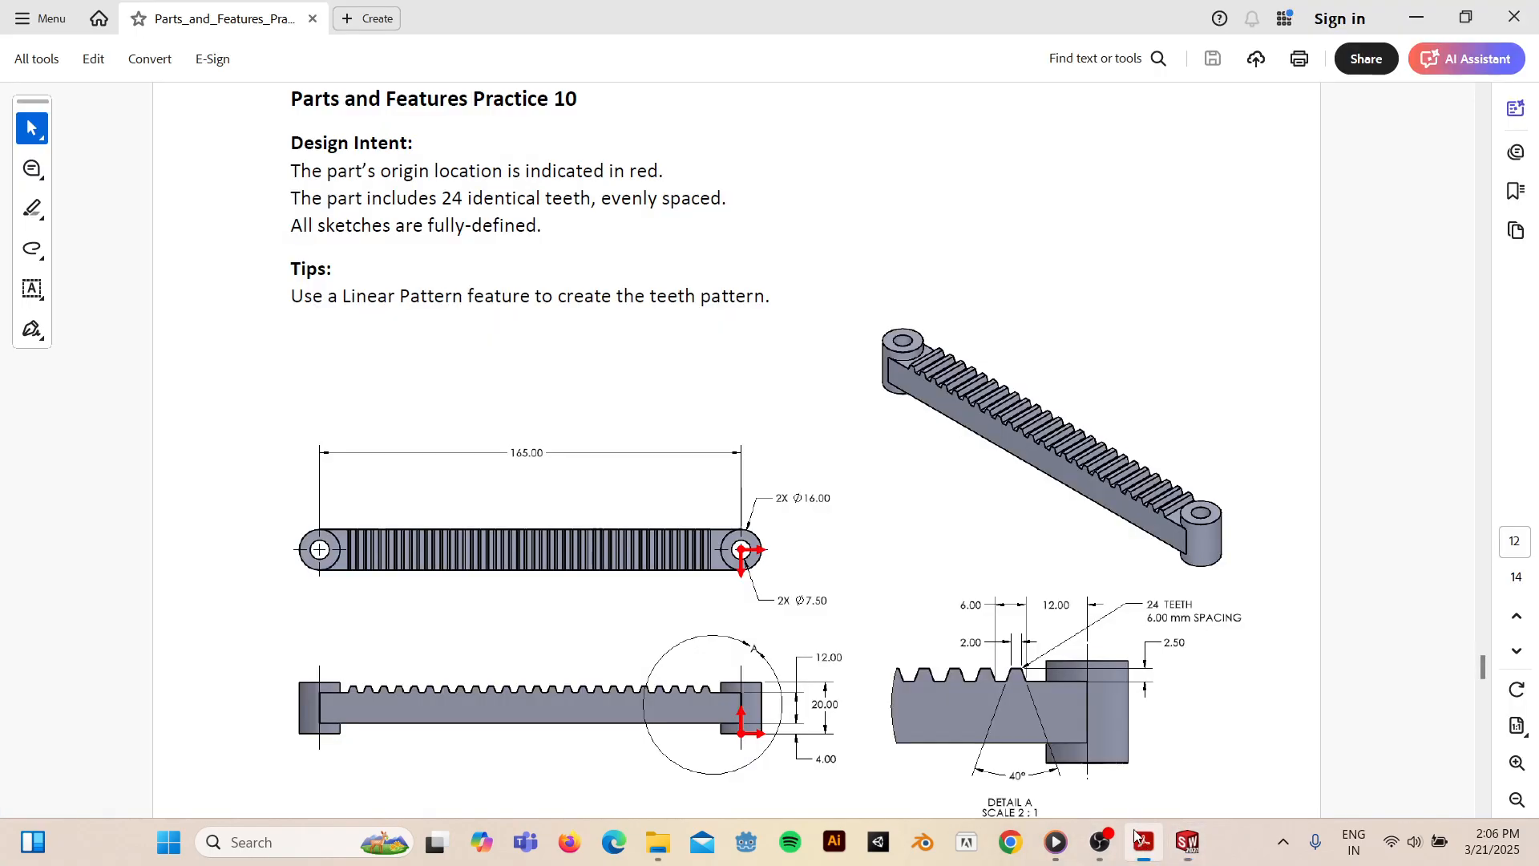
left_click_drag(1480, 672, 1480, 680)
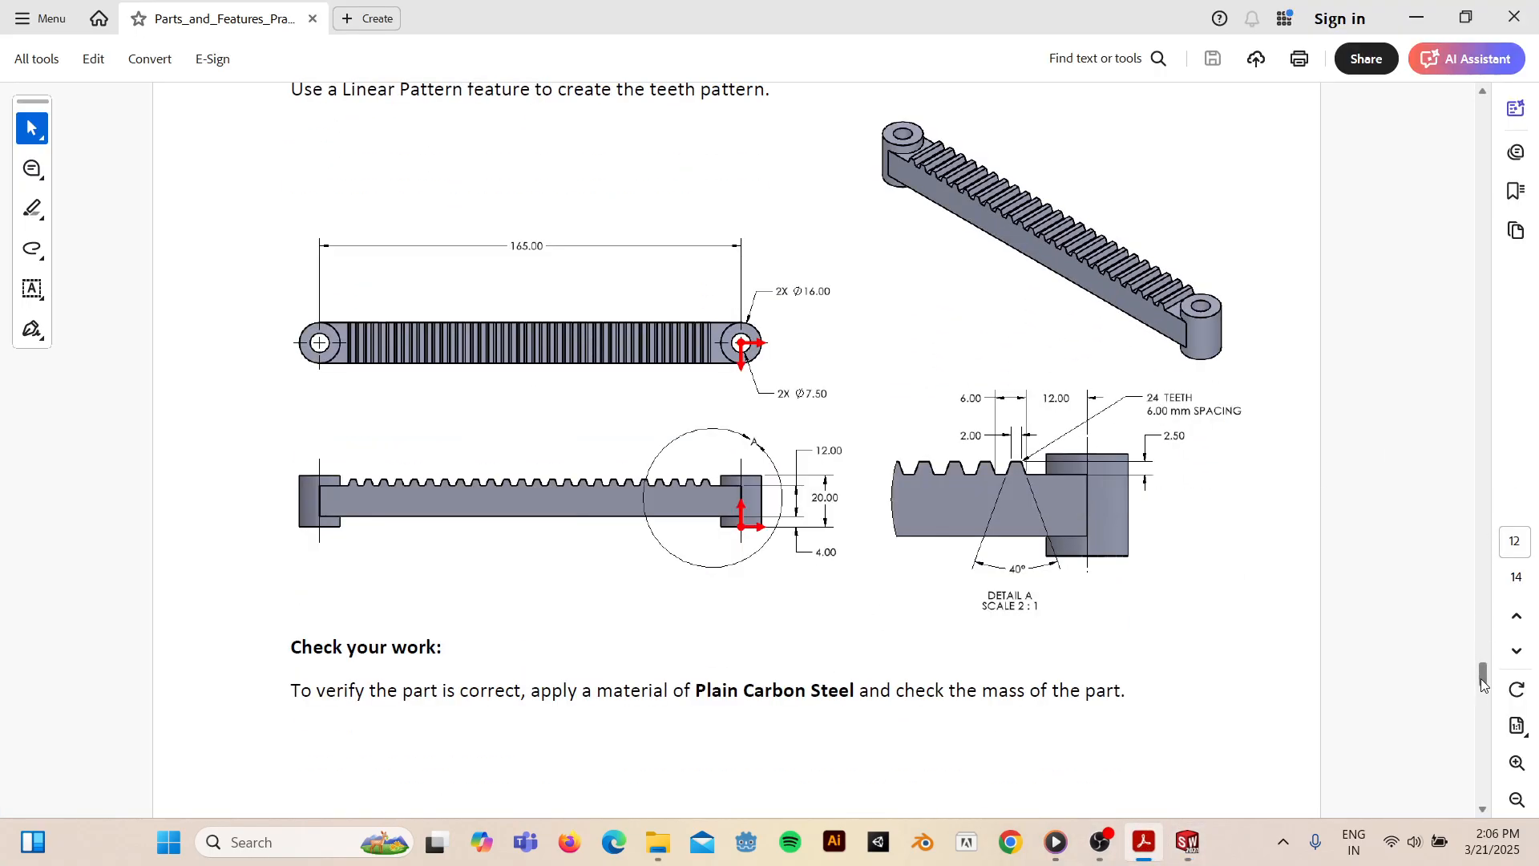
left_click_drag(672, 666, 941, 667)
left_click(1009, 674)
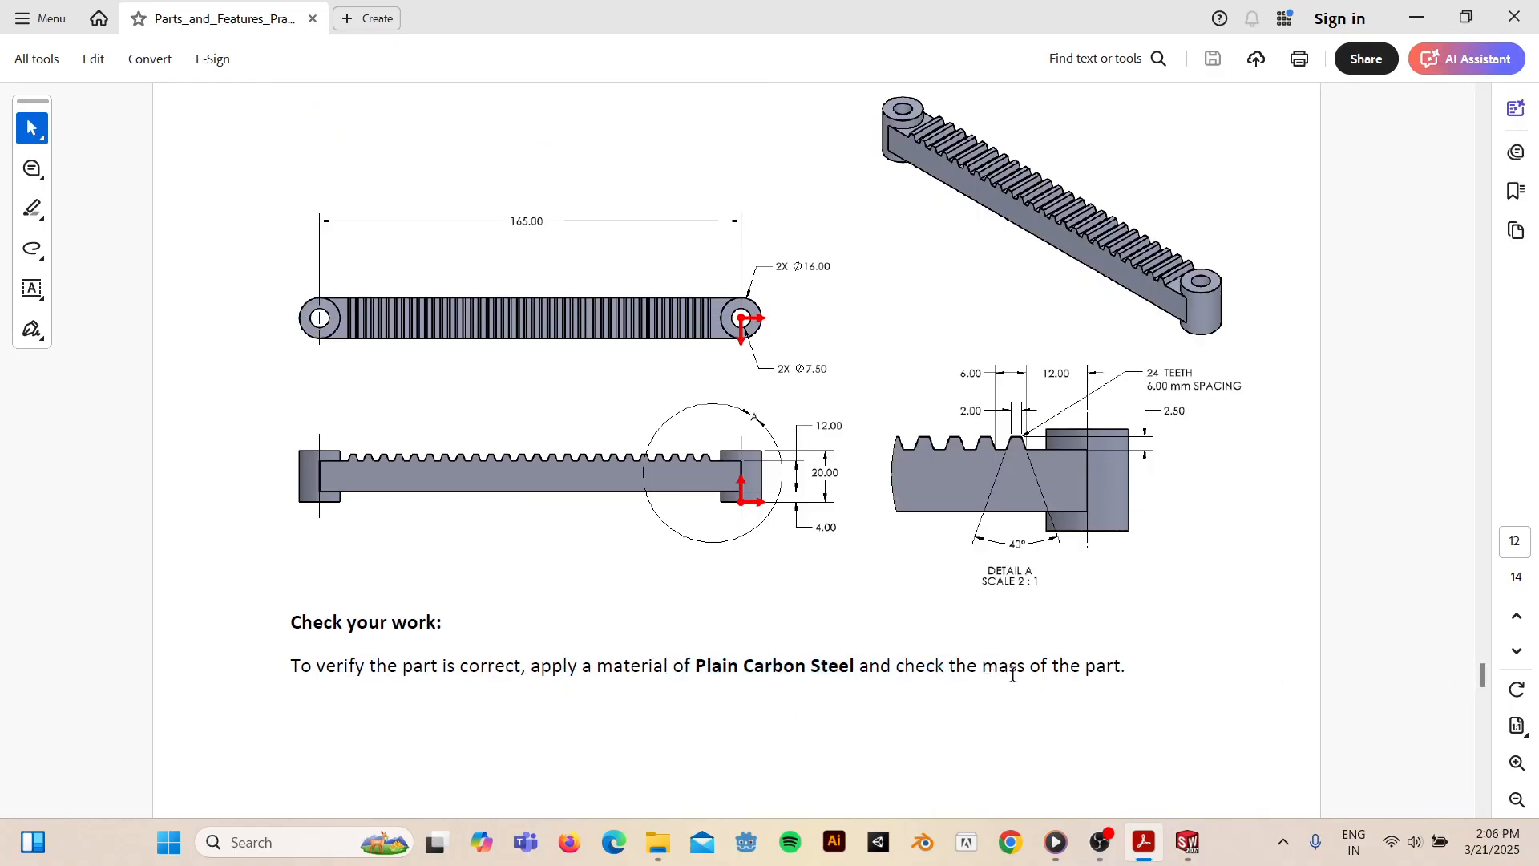
left_click_drag(1116, 678, 942, 675)
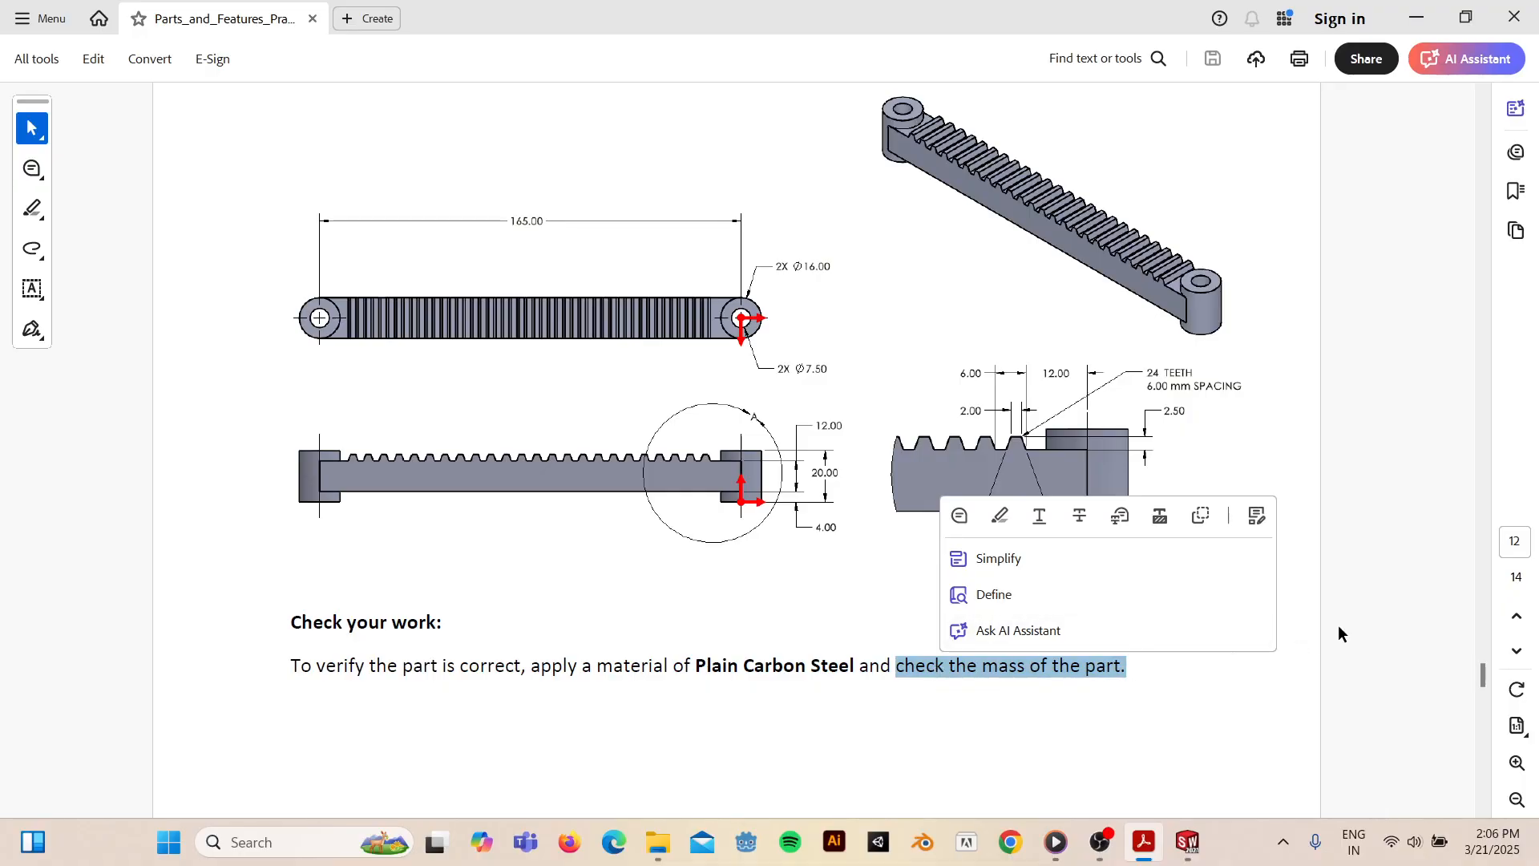
left_click(1367, 598)
left_click(1417, 18)
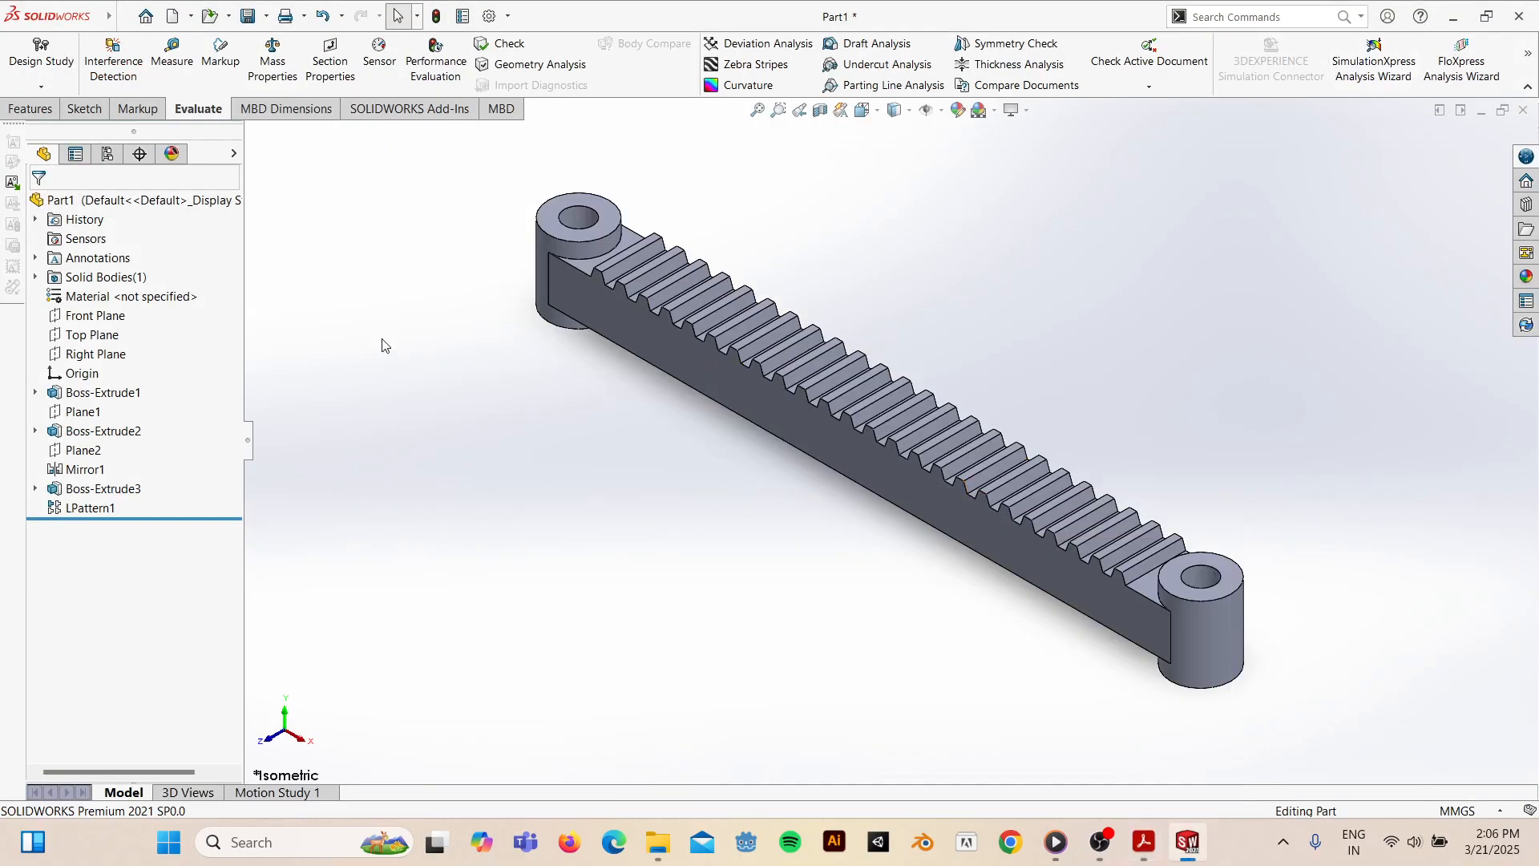
- Apply Plain Carbon Steel (7800 kg/m^3) from the Steel materials as Part1's material
left_click(115, 303)
right_click(114, 298)
left_click(161, 311)
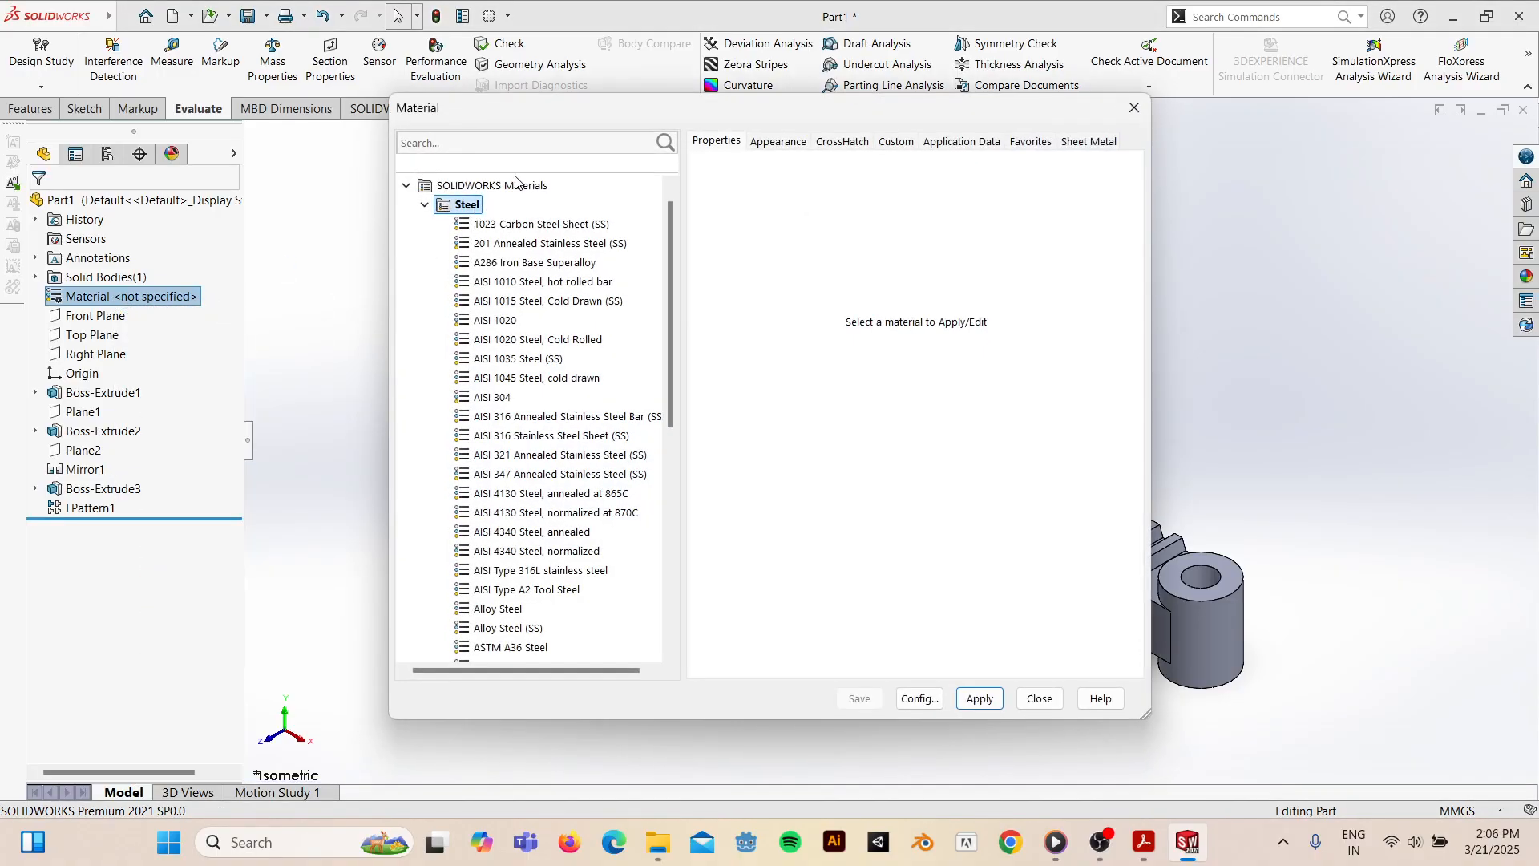
scroll(505, 469, "down", 1)
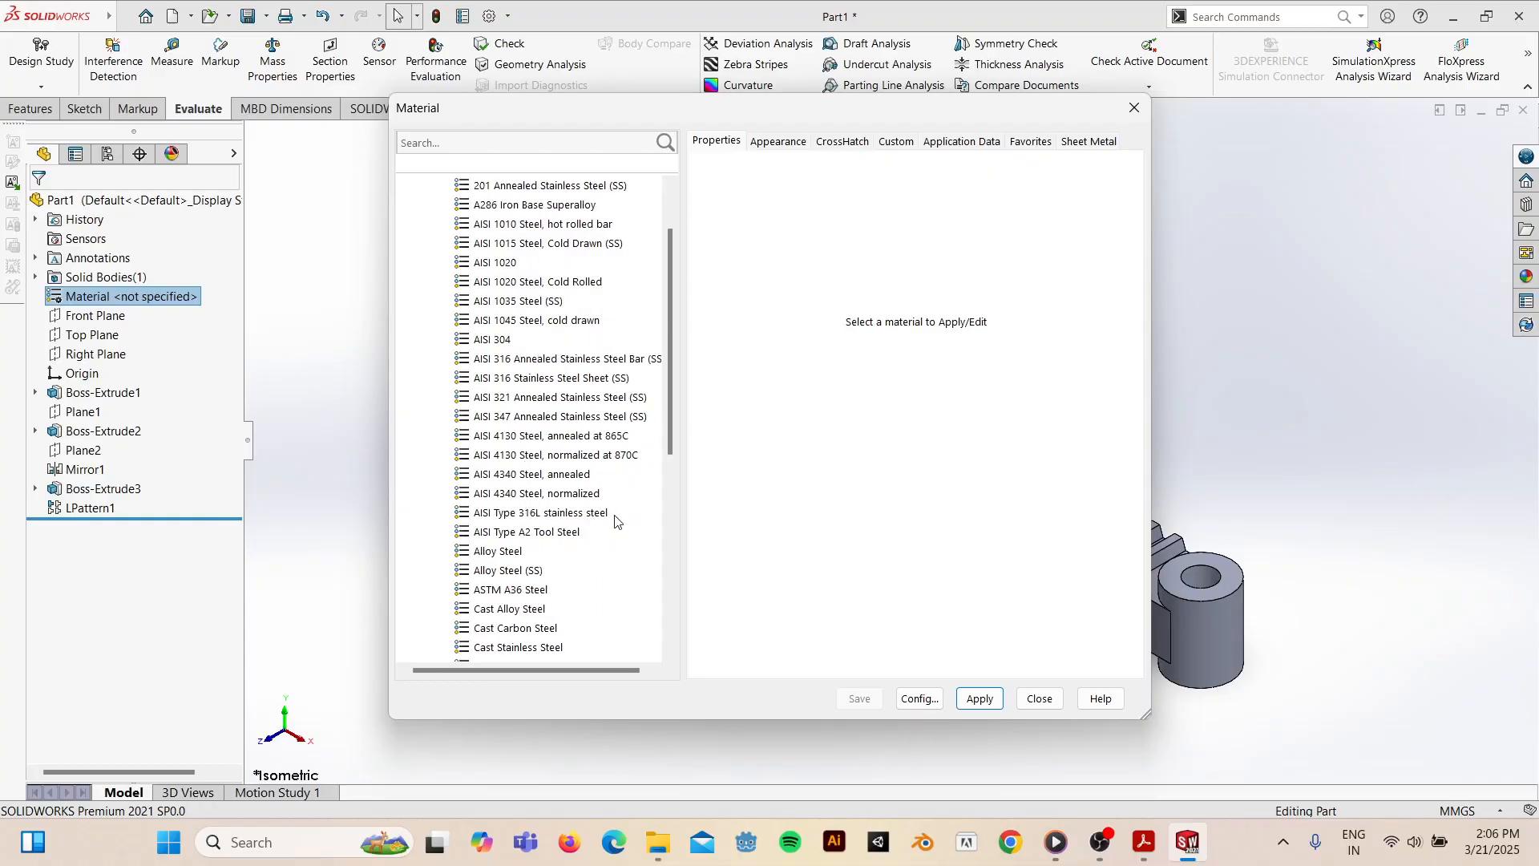
left_click_drag(672, 440, 672, 542)
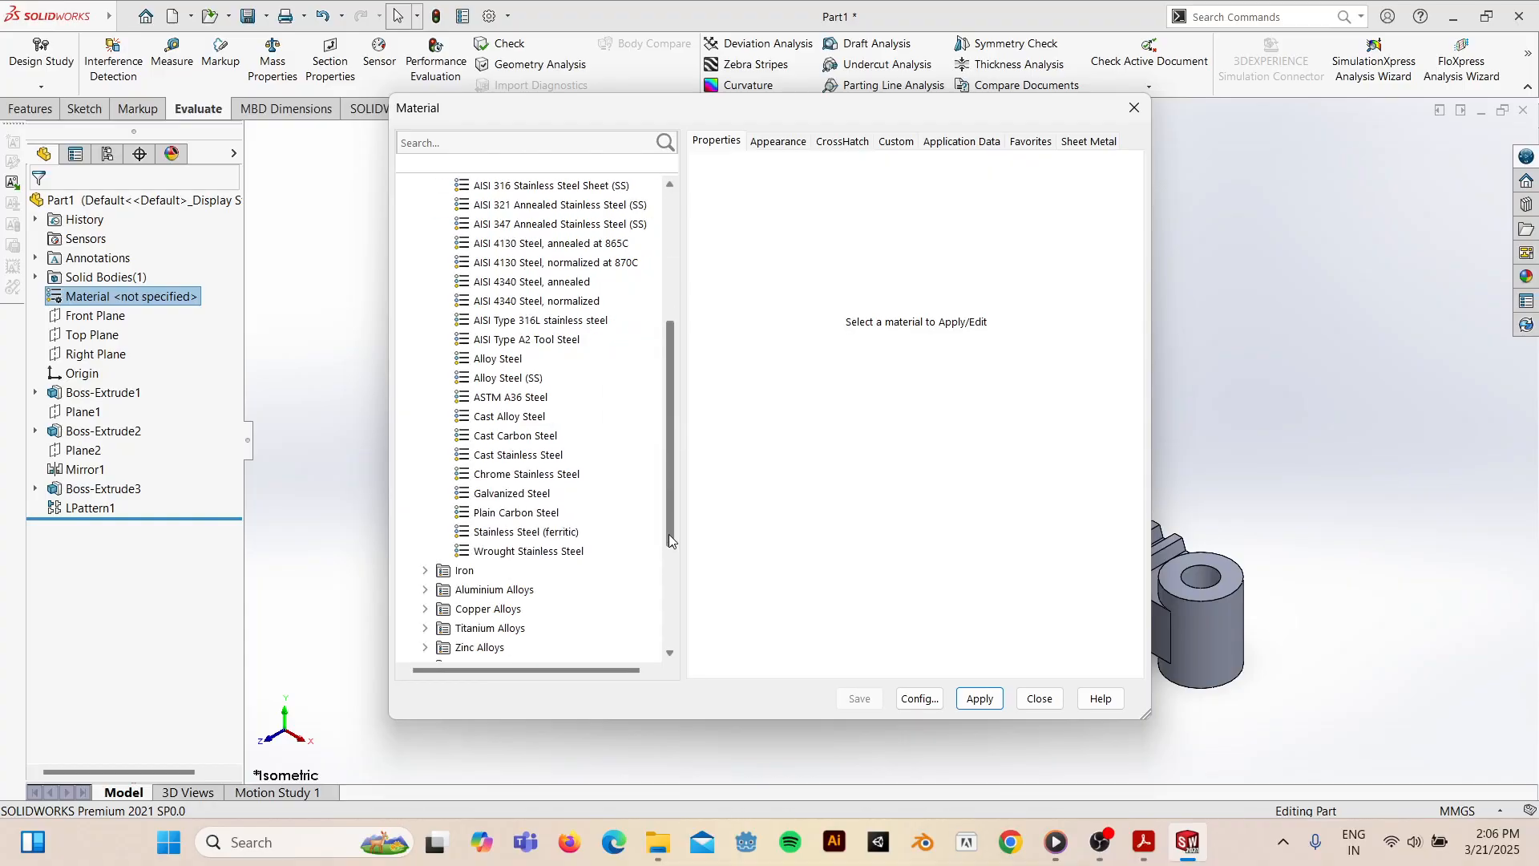
left_click(496, 513)
left_click(979, 699)
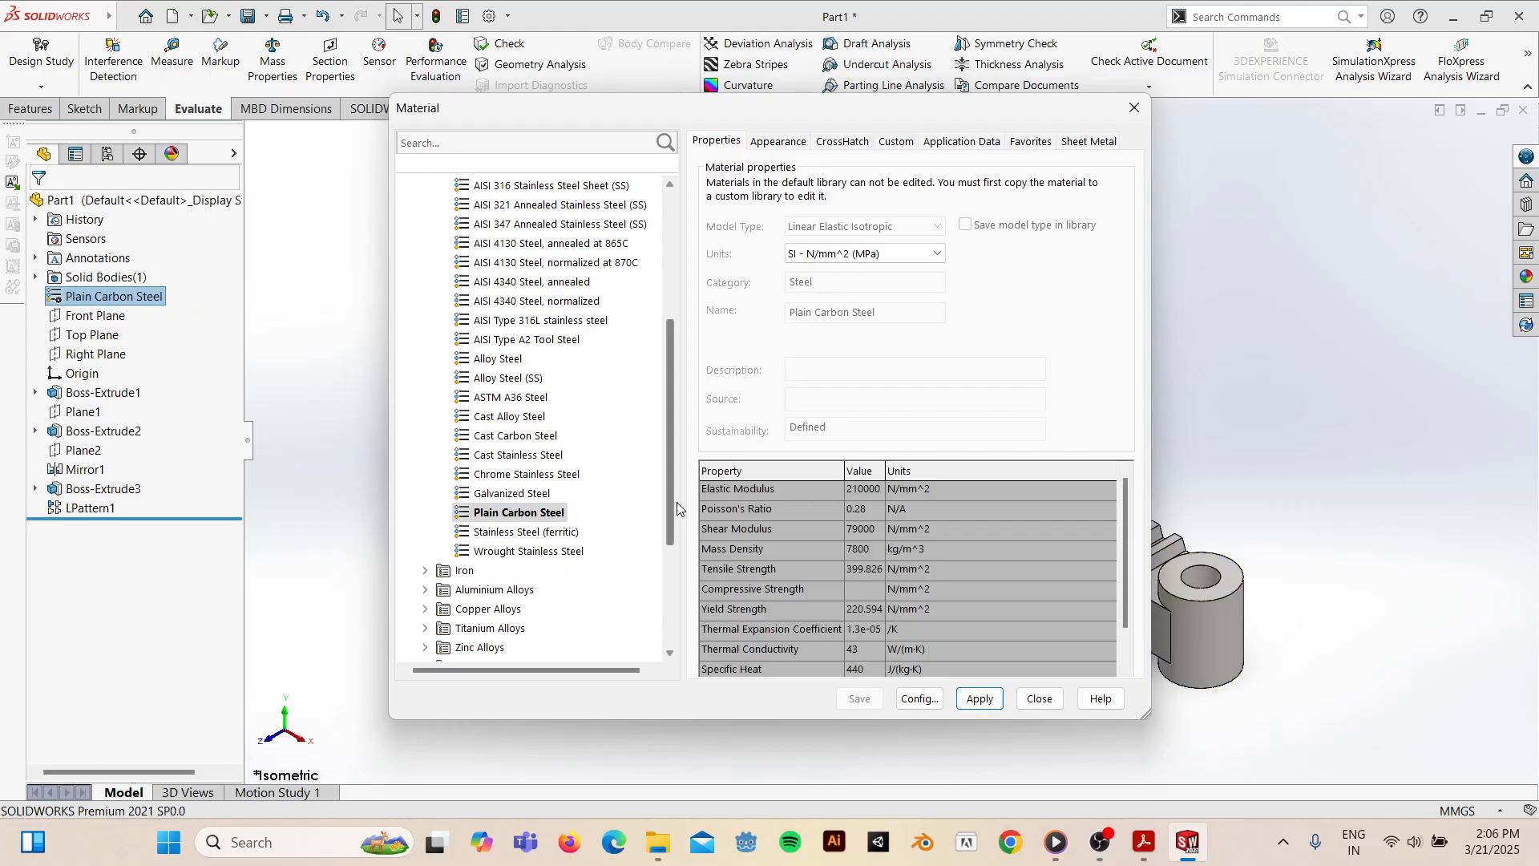
left_click(1135, 107)
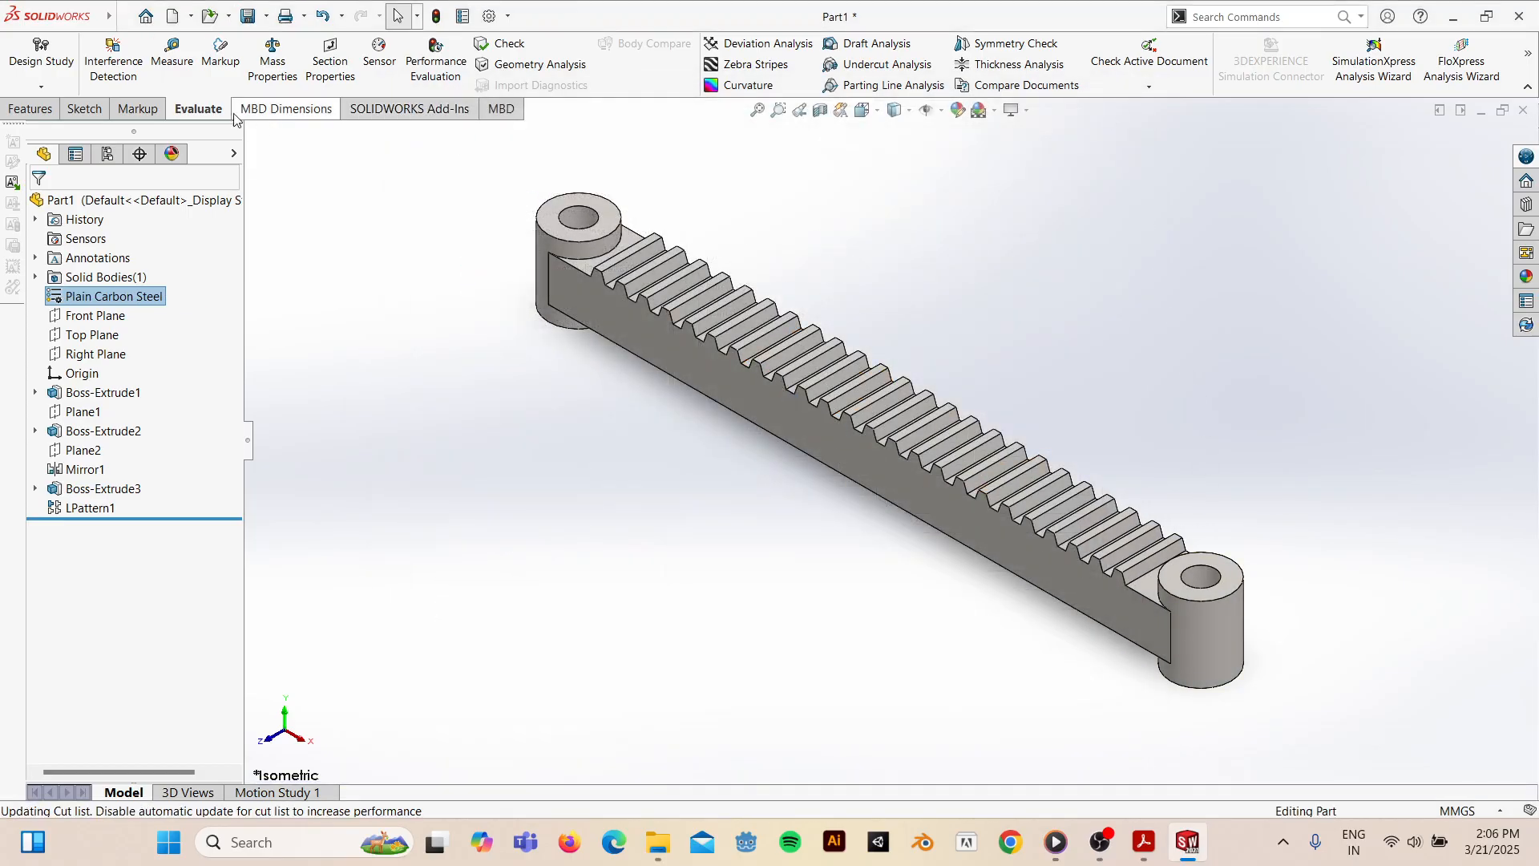
- Run Mass Properties, note the 299.02 g mass, and move the report aside to view the rack
left_click(274, 49)
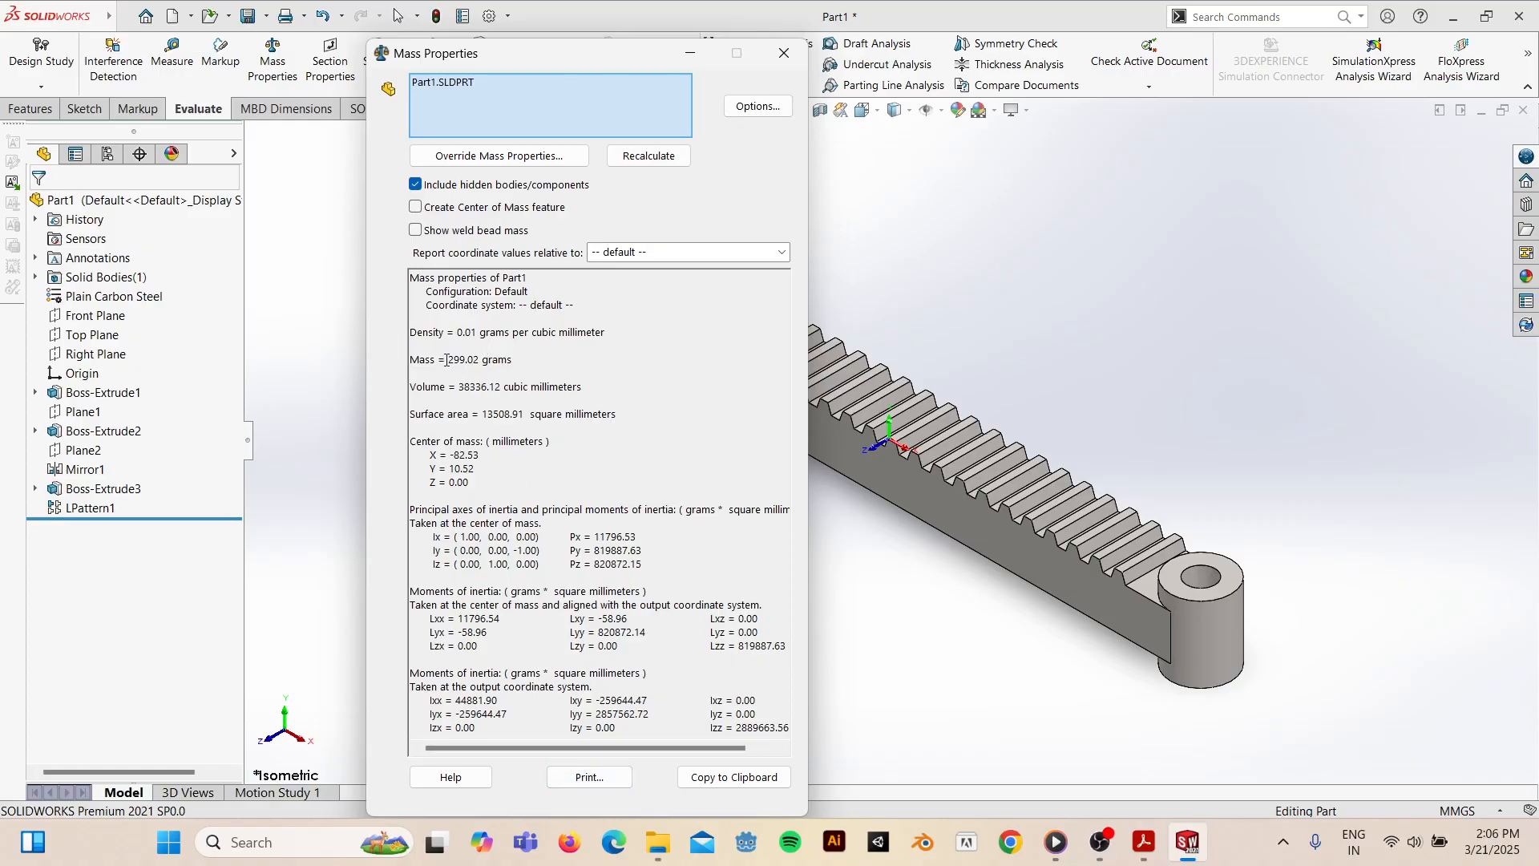
left_click(554, 364)
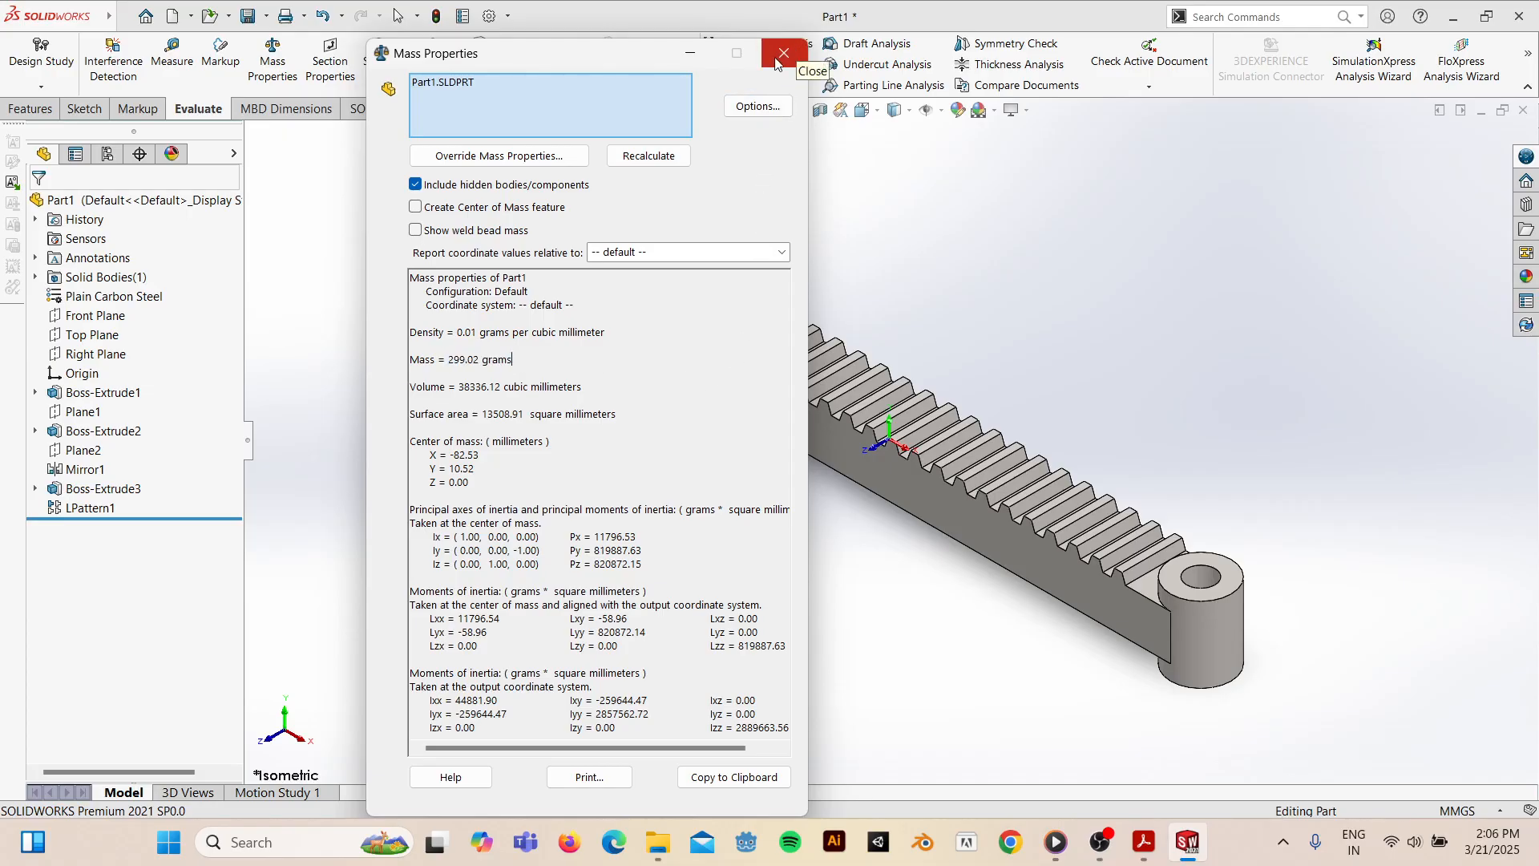
left_click_drag(641, 64, 336, 50)
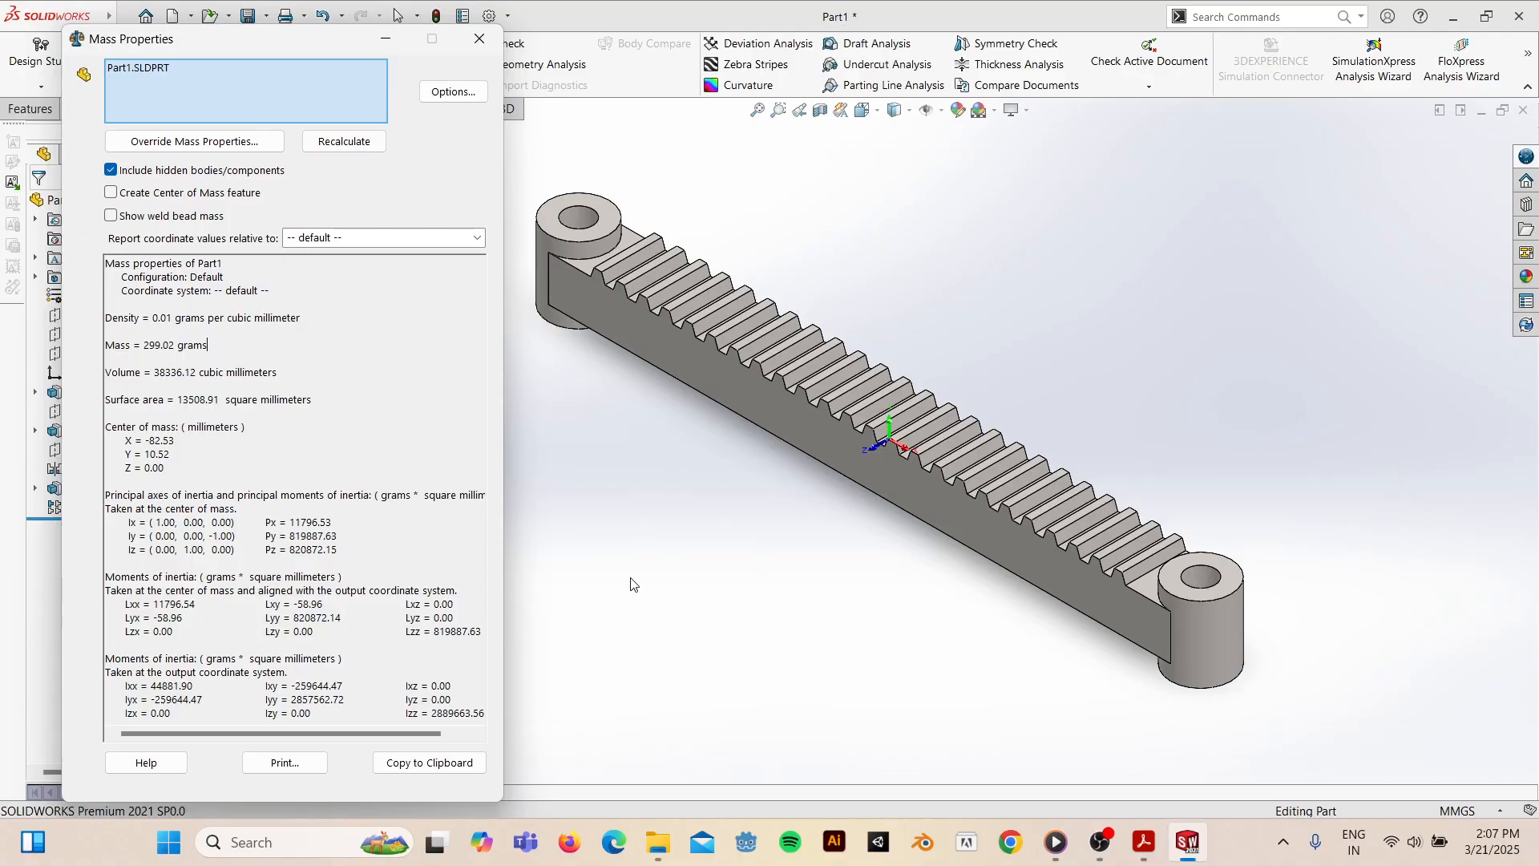
middle_click_drag(856, 591, 873, 554)
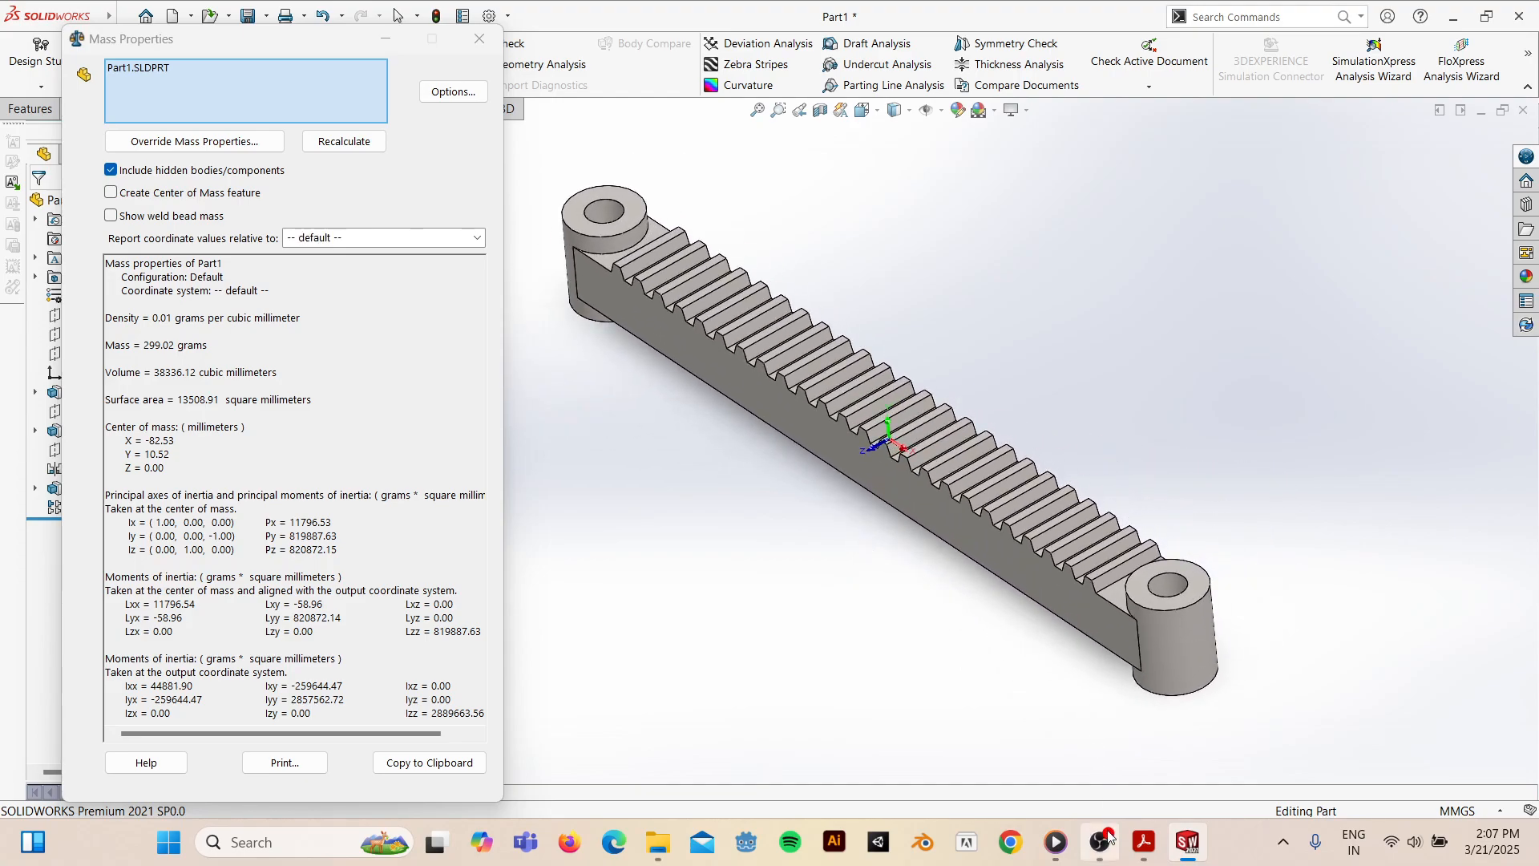